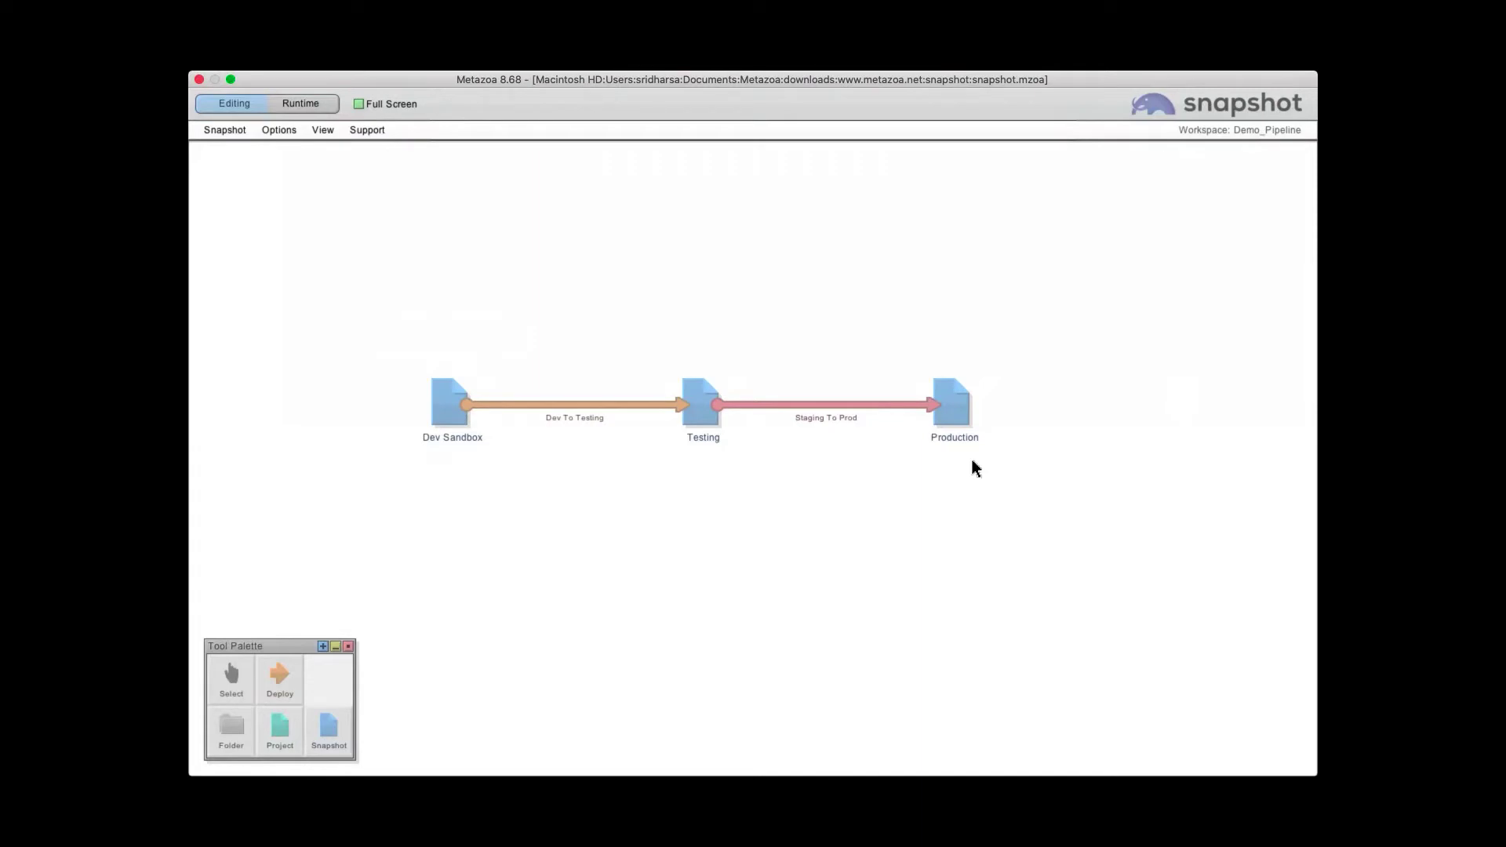
- Add a new snapshot item to the workspace directly below Dev Sandbox
drag(329, 728, 451, 521)
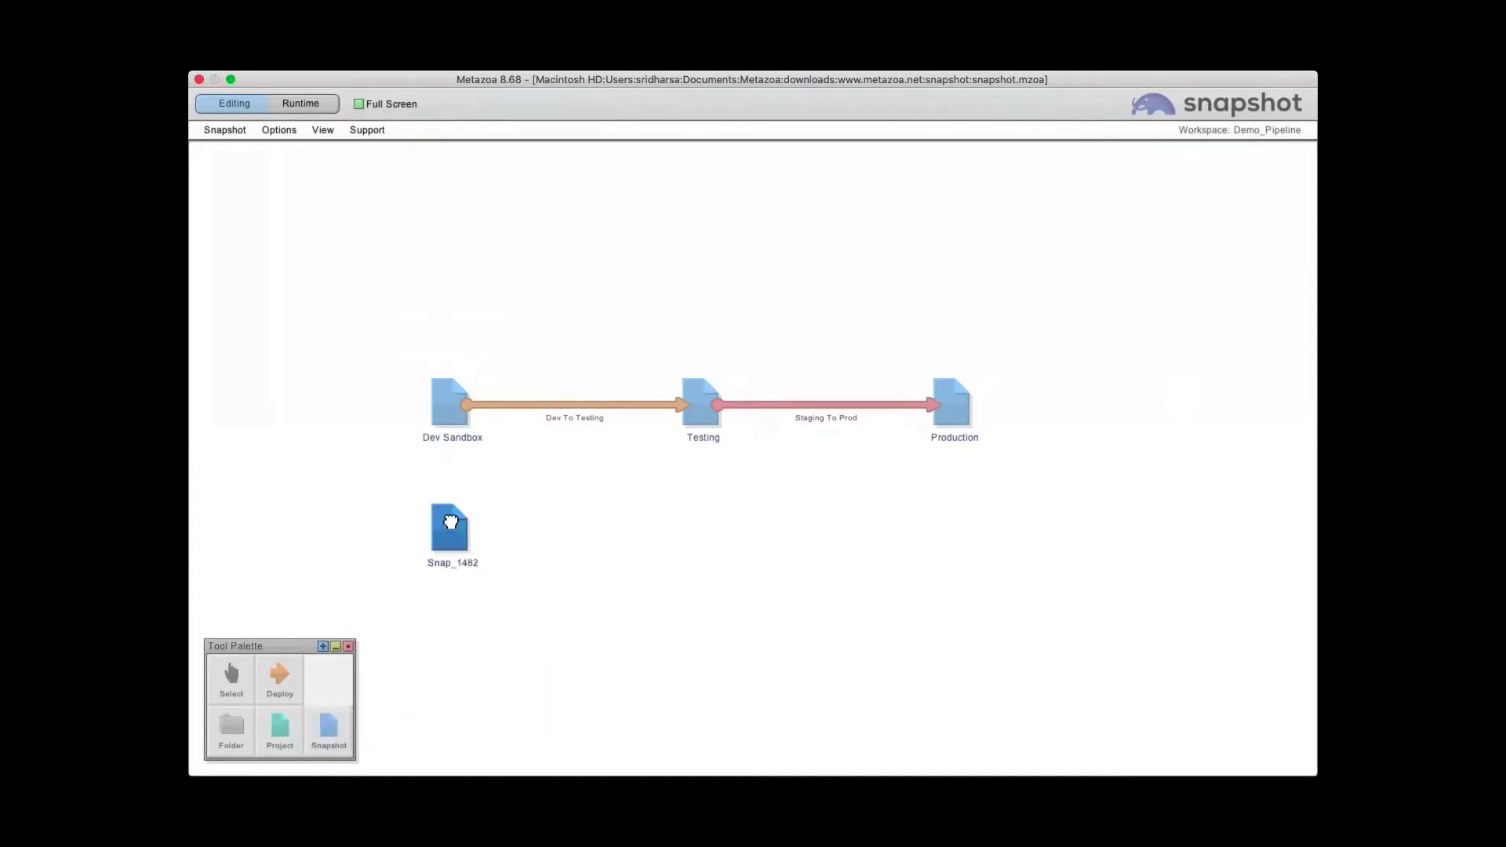
right_click(451, 522)
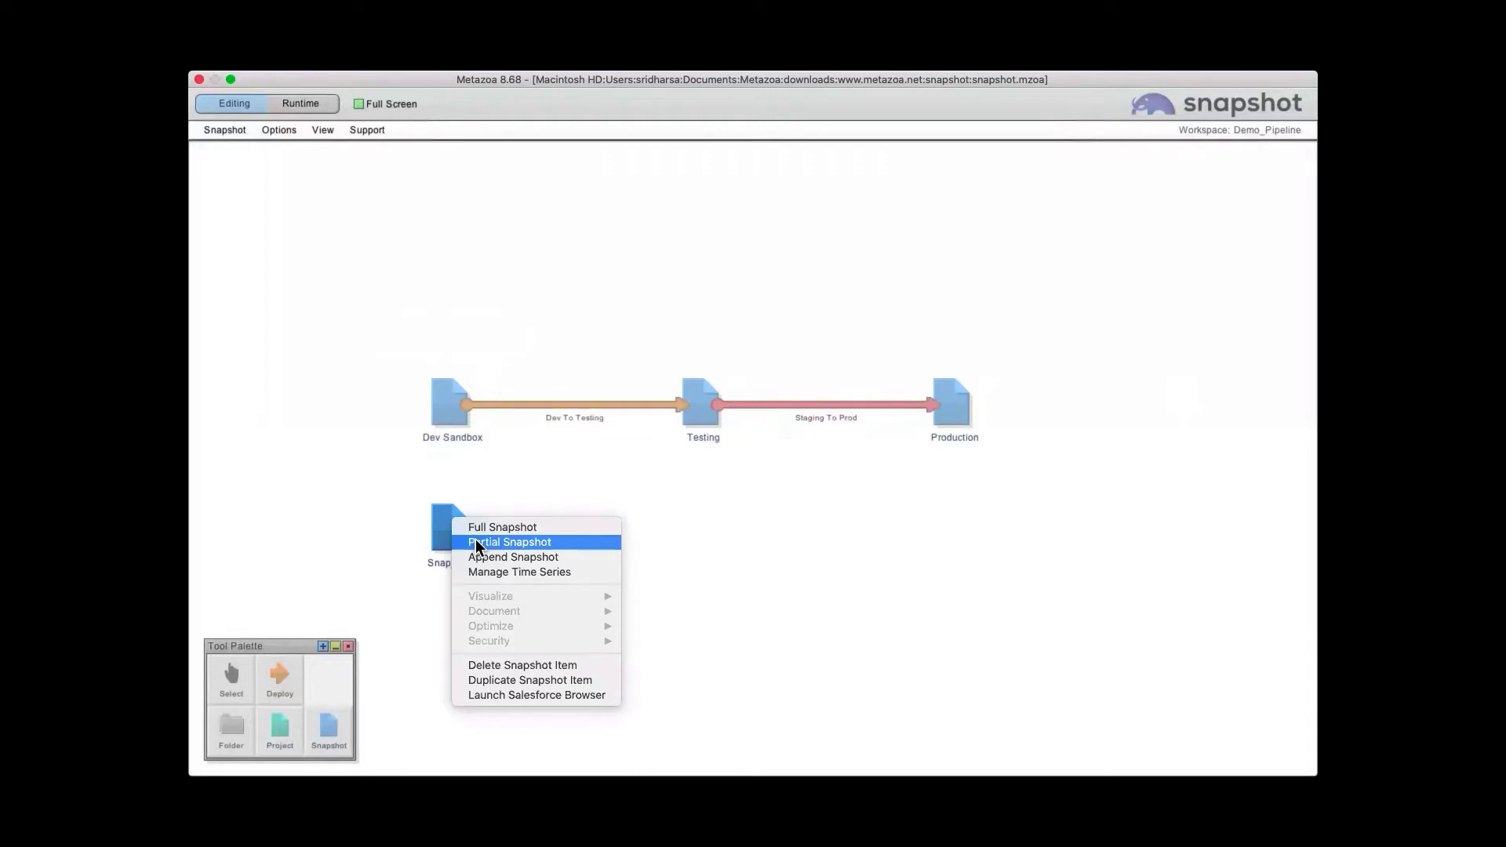
click(507, 486)
mouse_move(447, 427)
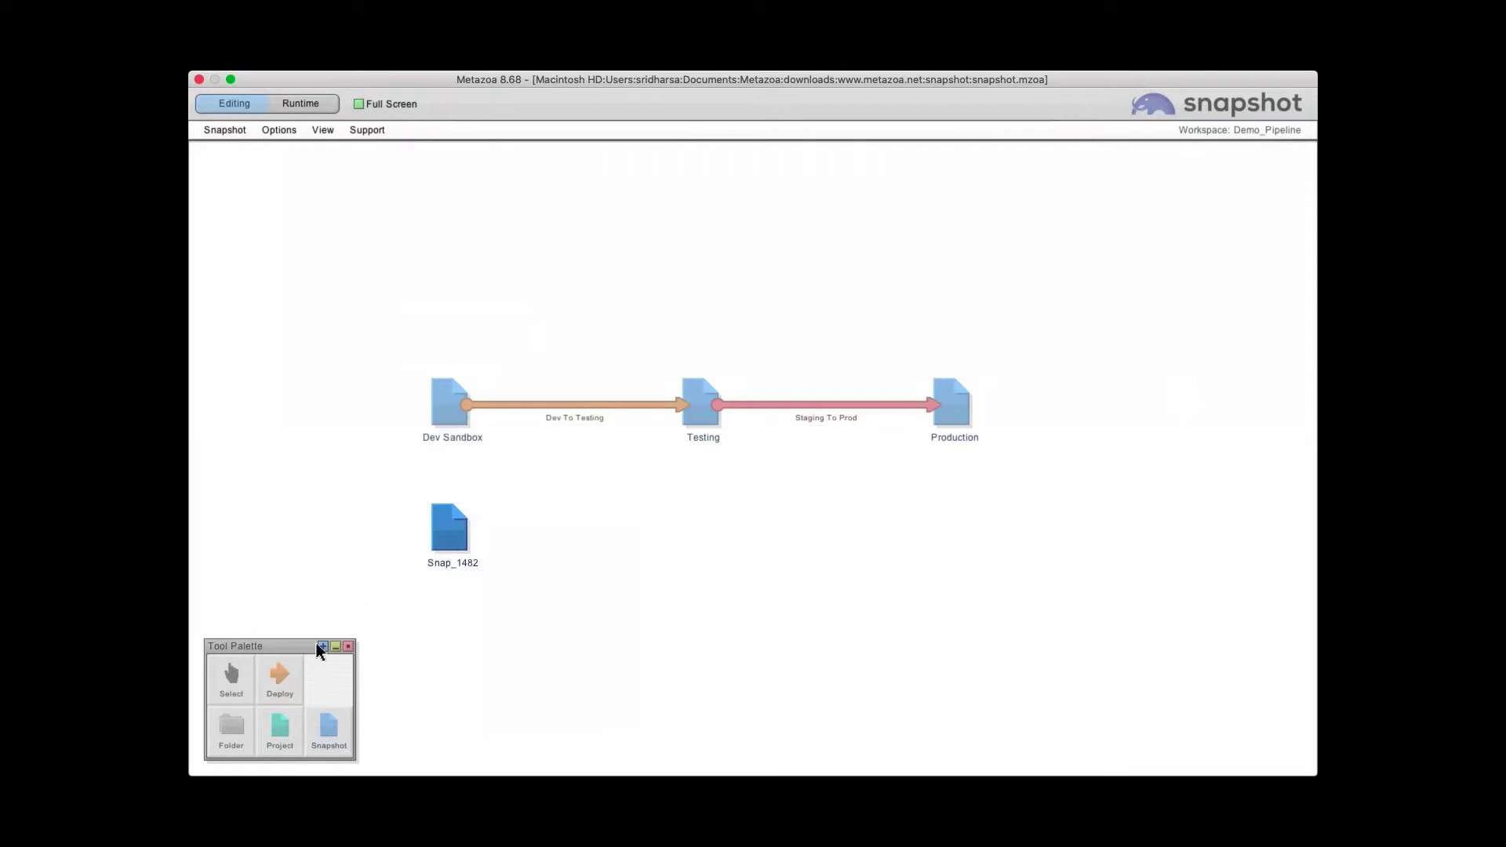
- Draw a deployment arrow from the new snapshot below Dev Sandbox to the Testing snapshot
click(281, 674)
drag(470, 529, 681, 406)
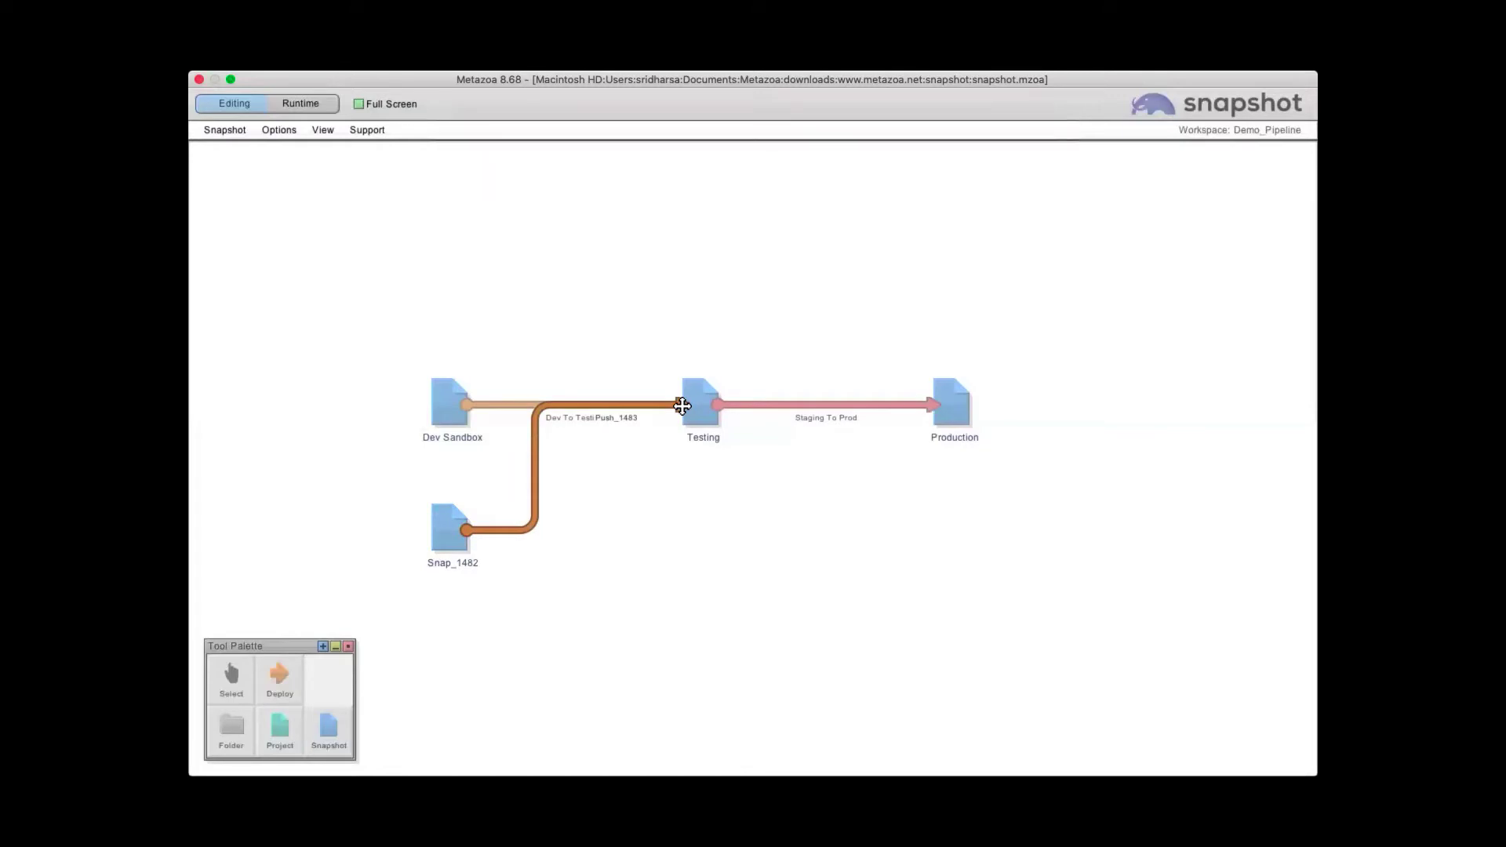
click(660, 309)
- Start building datasets for the Dev To Testing arrow, choosing to create a new dataset with a new template
click(511, 406)
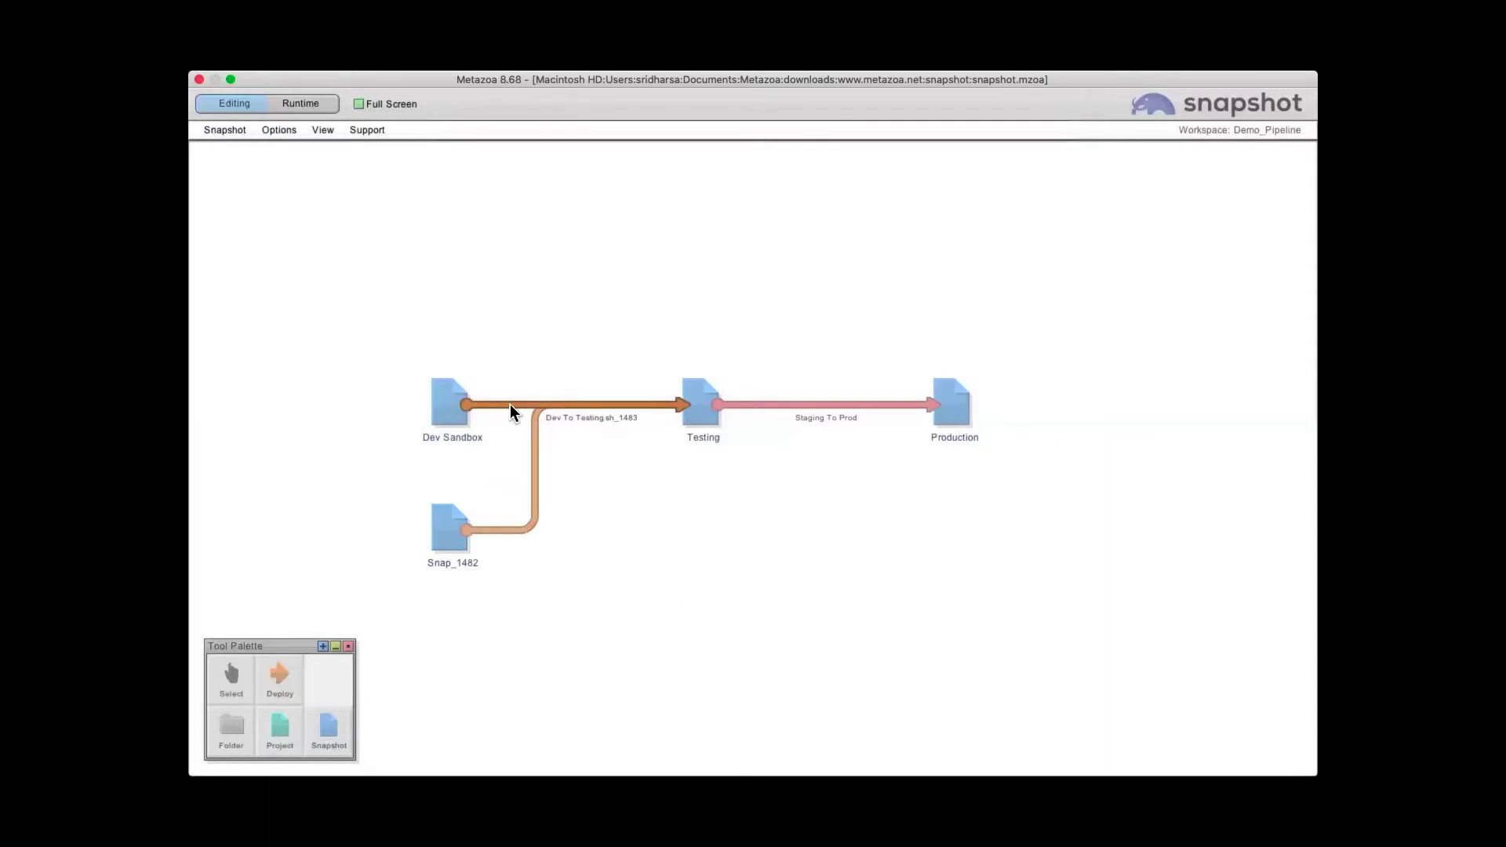
right_click(510, 408)
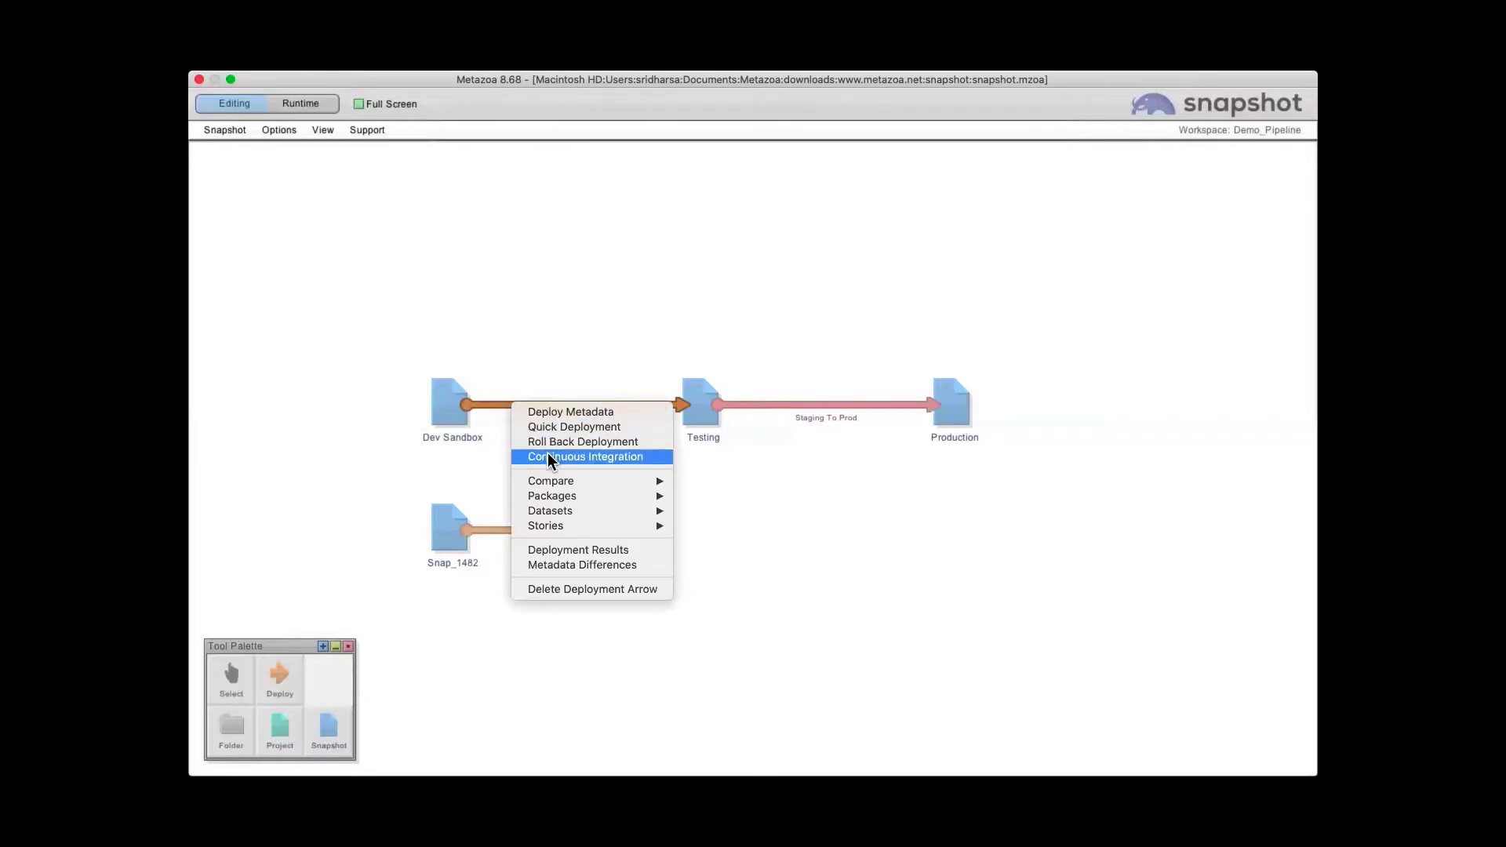
mouse_move(563, 511)
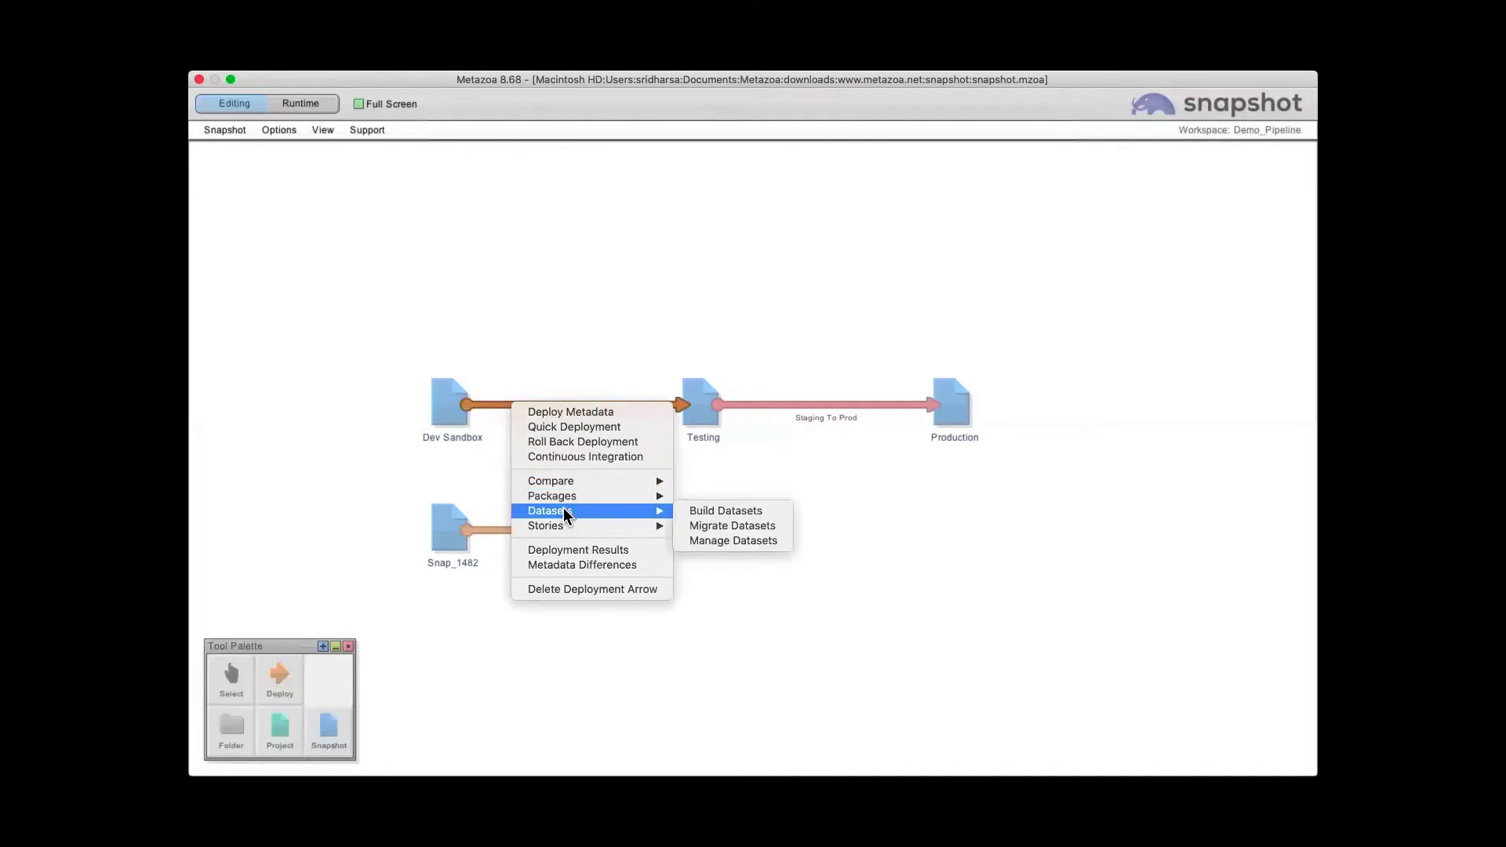
click(729, 509)
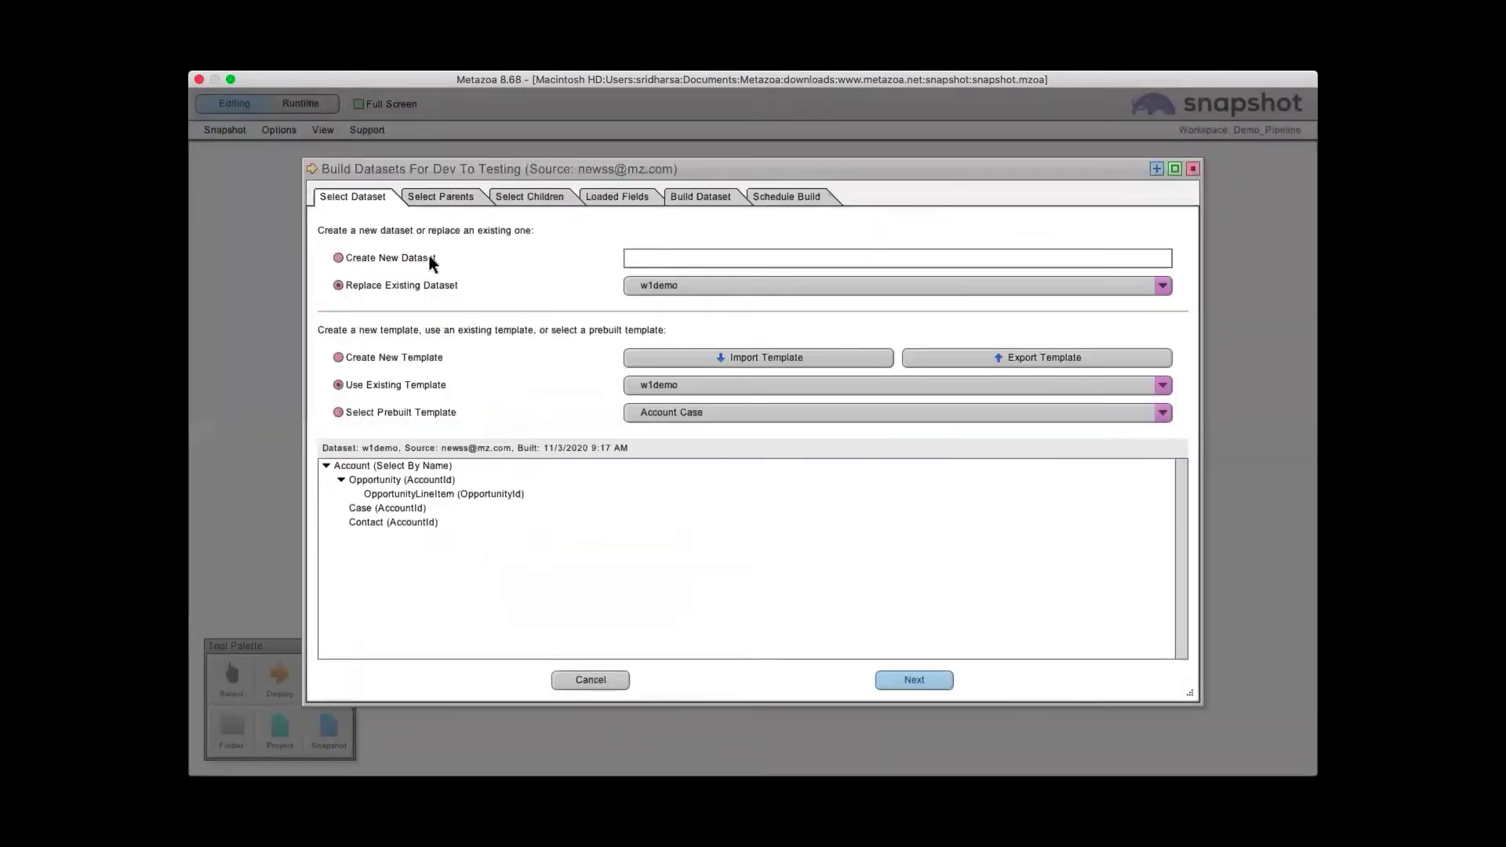
click(395, 260)
click(413, 362)
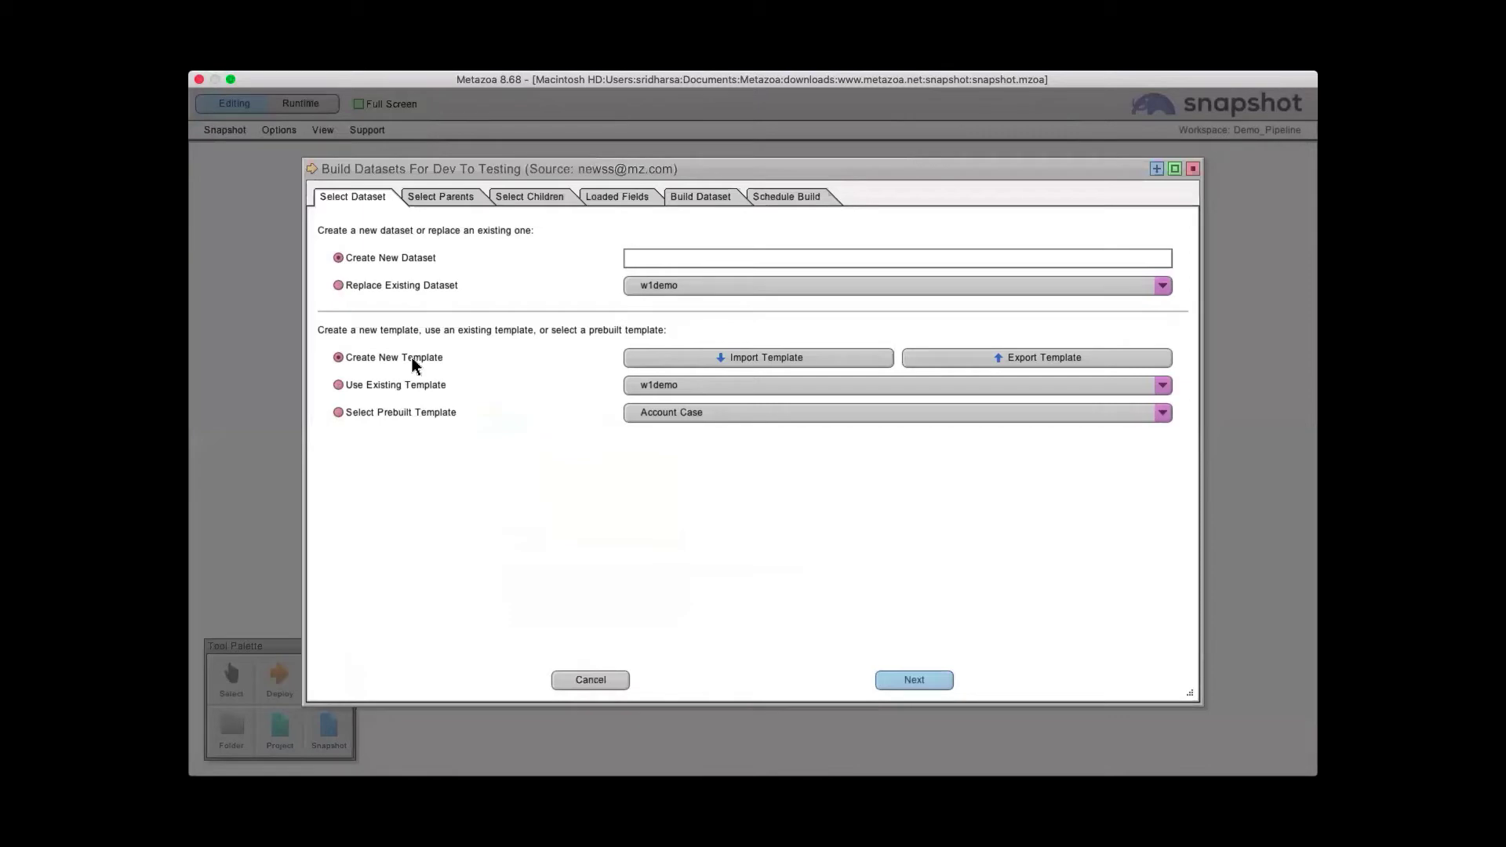
- Switch between Microsoft Edge and Safari to compare the Webinar account lists of the source and target Salesforce orgs
key(super+Tab)
key(super+Tab)
key(super+Tab)
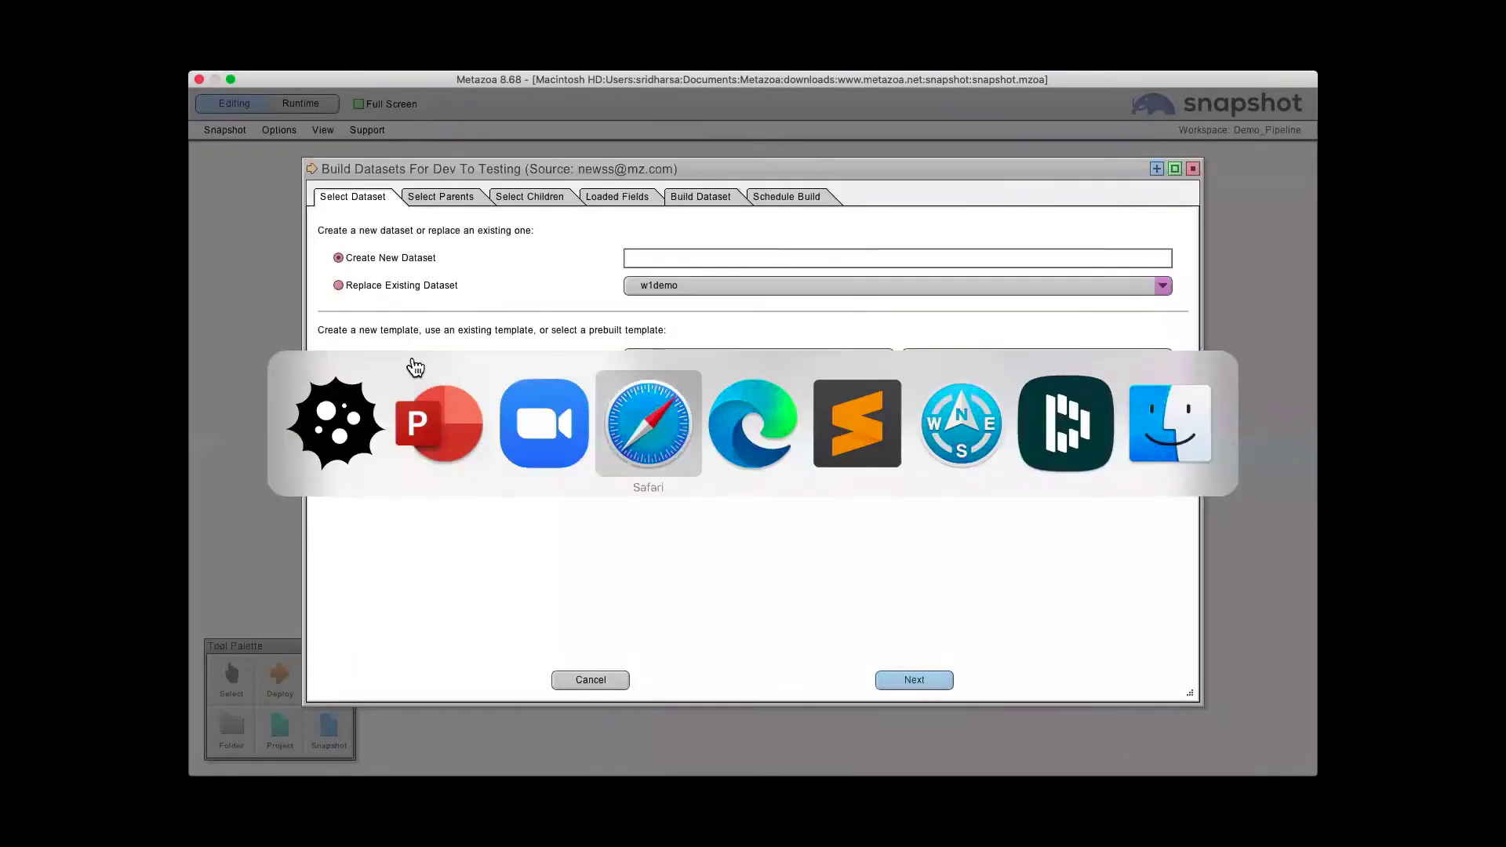
key(super+Tab)
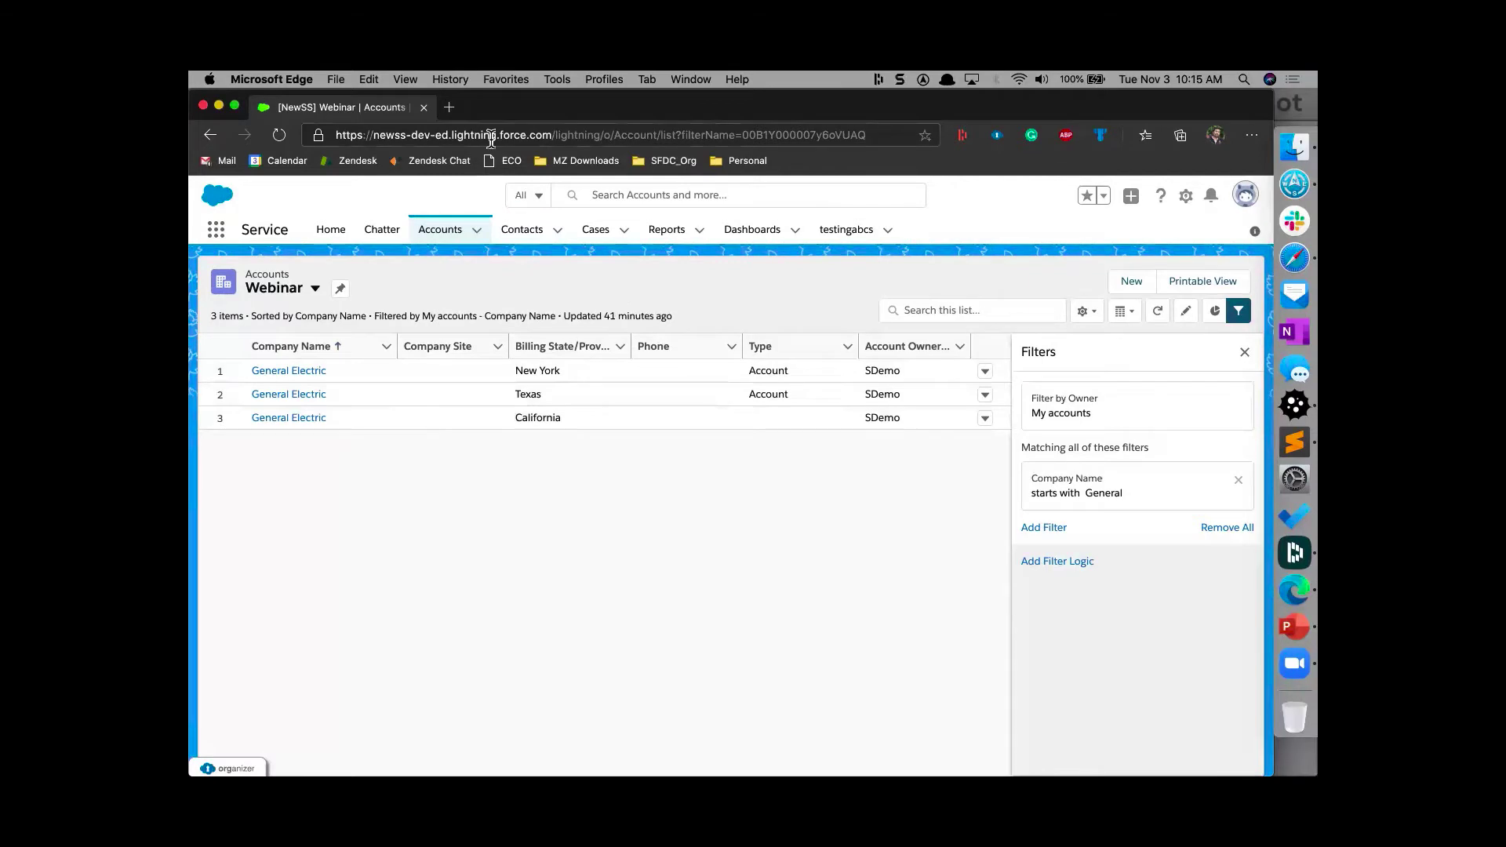
key(super+Tab)
key(super+Tab)
key(super+Tab)
key(super+Tab)
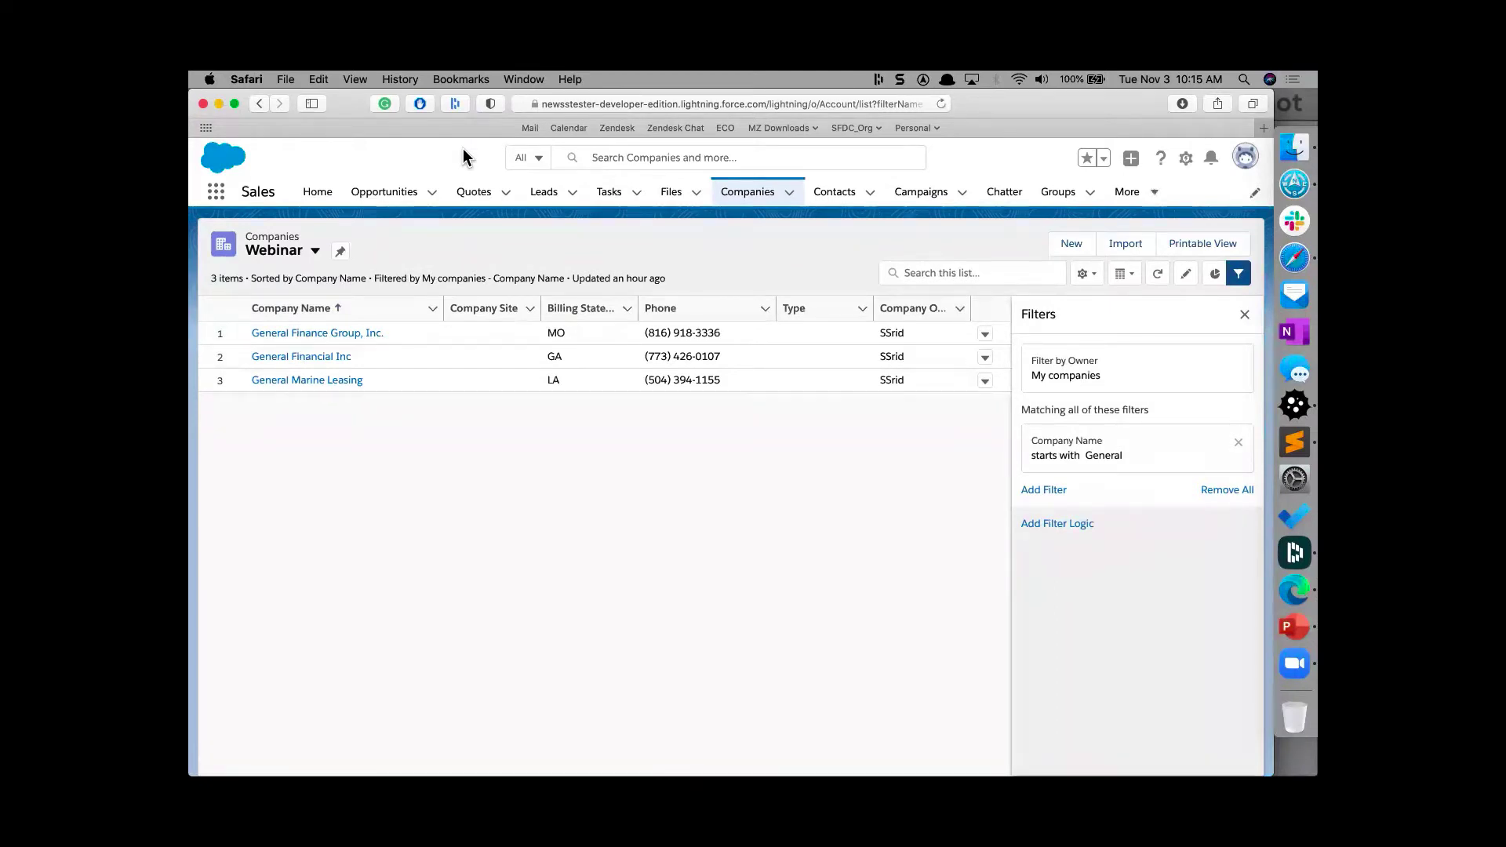
key(super+Tab)
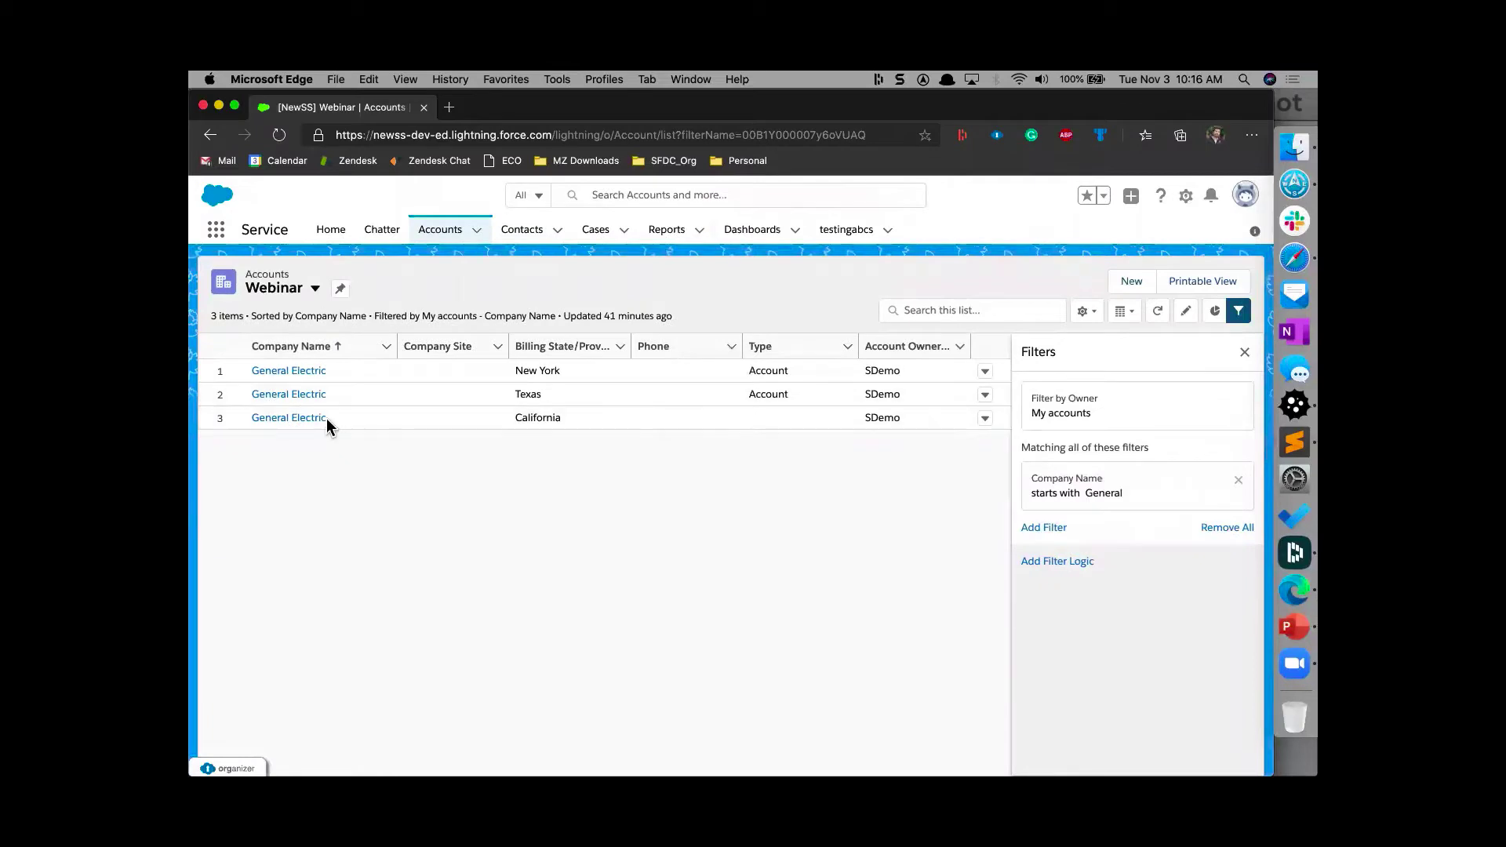
- Open the first General Electric account in the source org and view its related opportunities
click(302, 377)
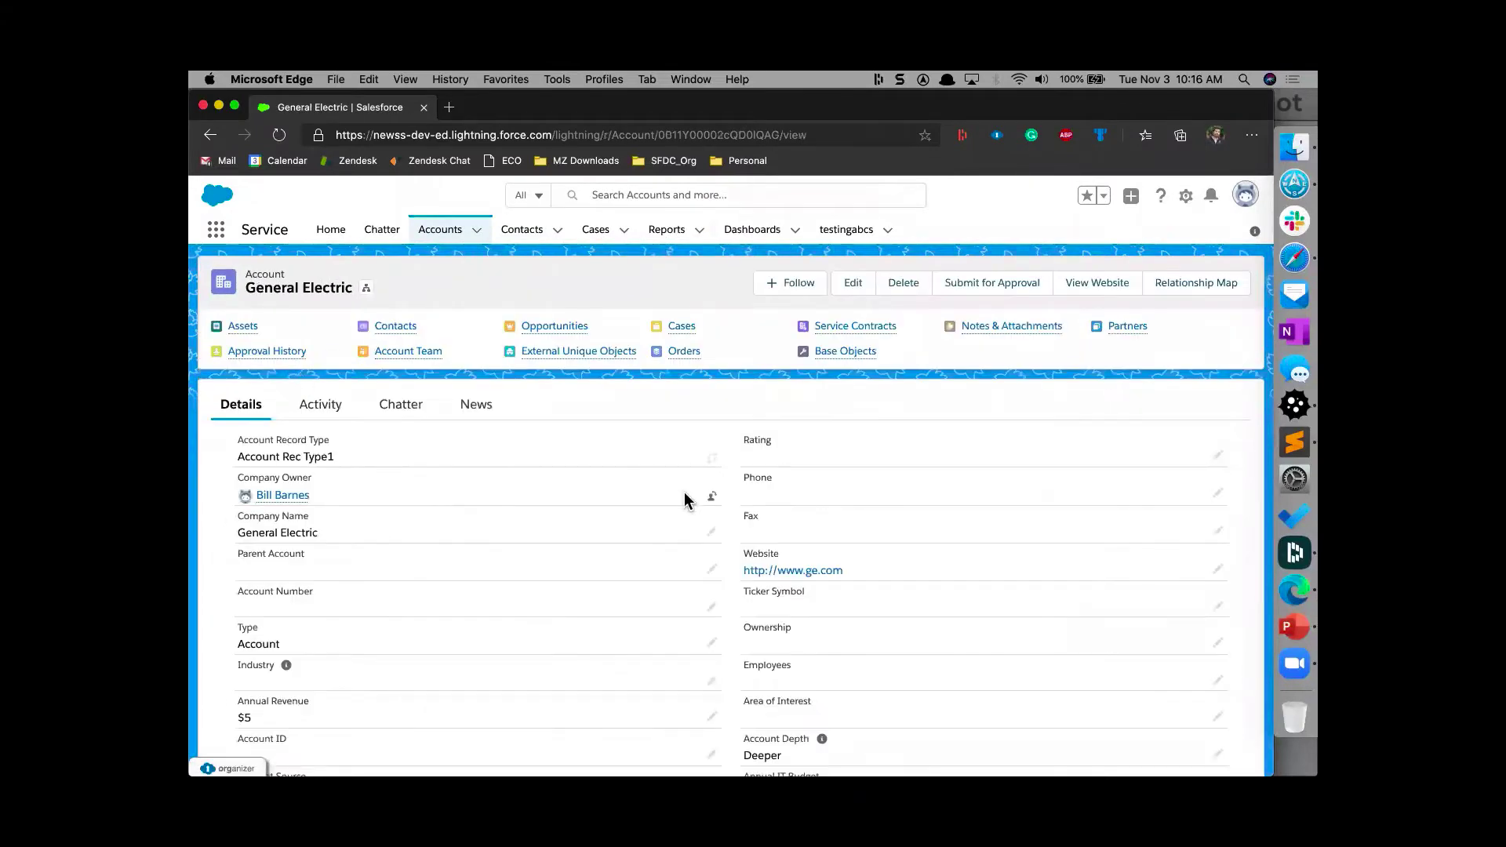
scroll(577, 579, down, 10)
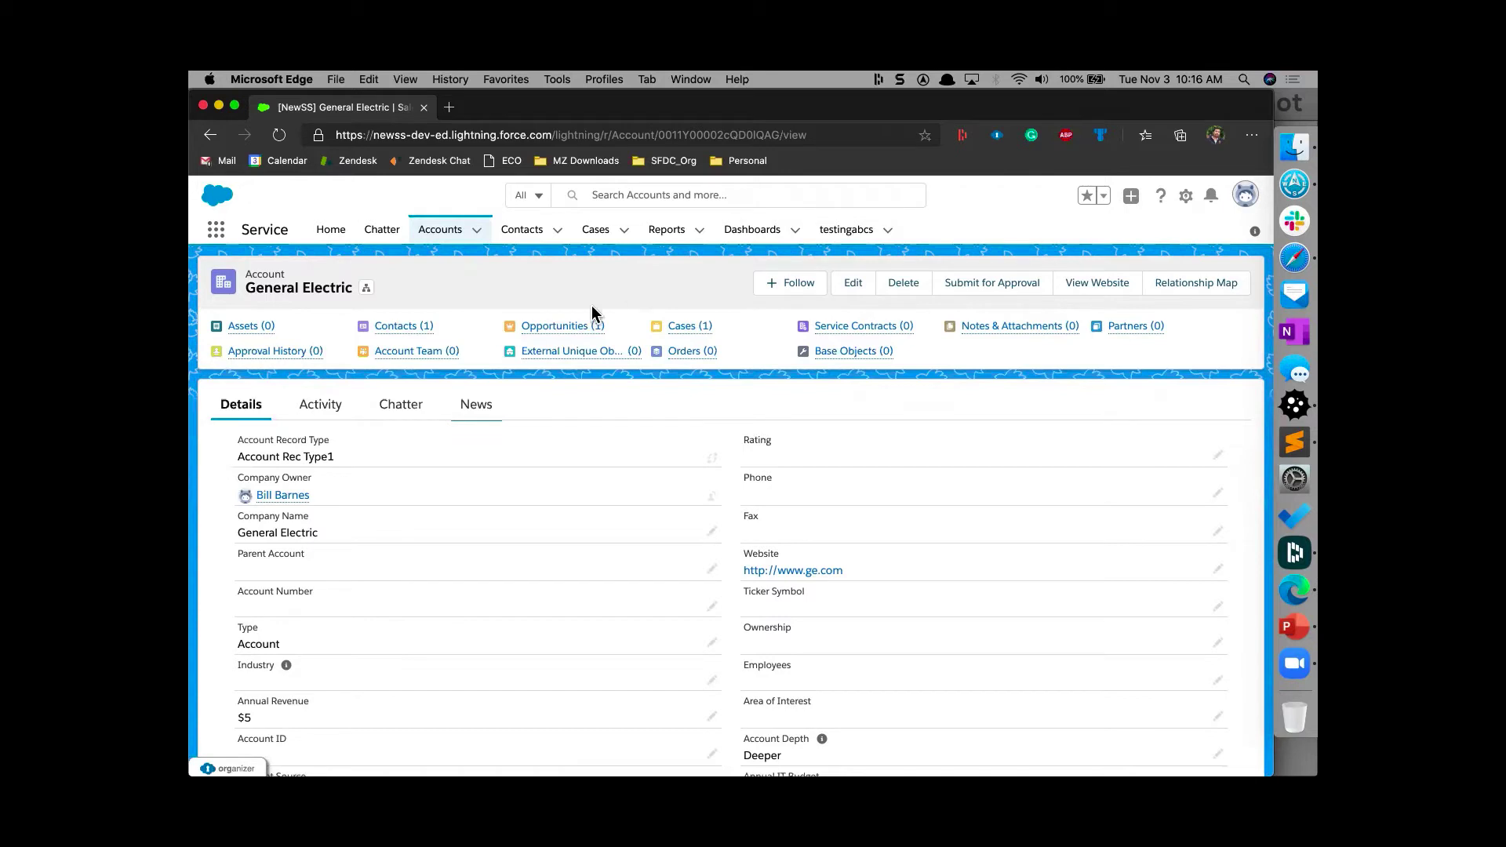
mouse_move(570, 337)
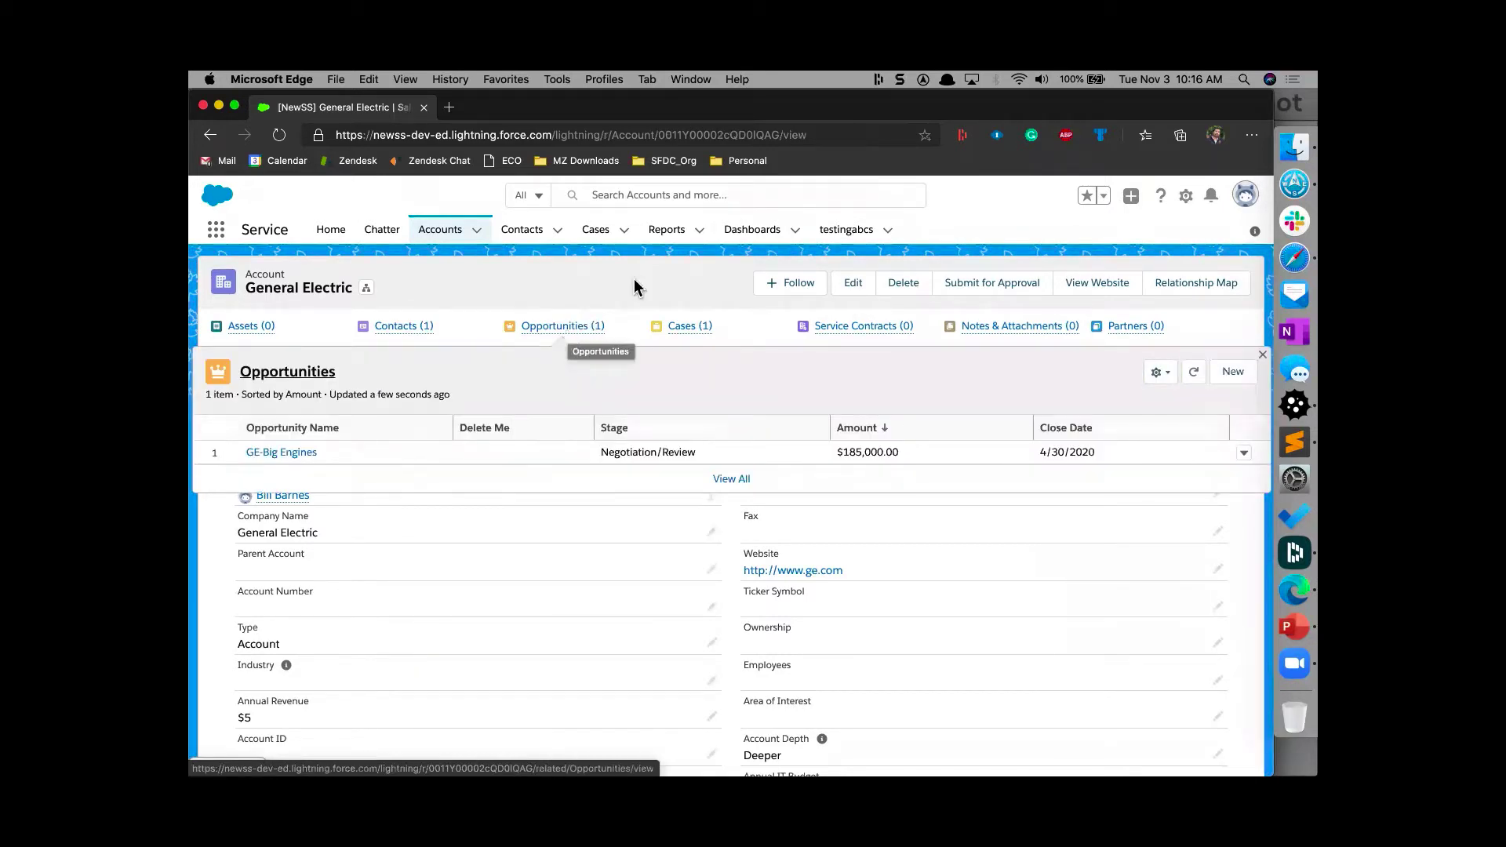
- Switch back to Metazoa Snapshot and name the new dataset webinardemo
key(super+Tab)
key(super+Tab)
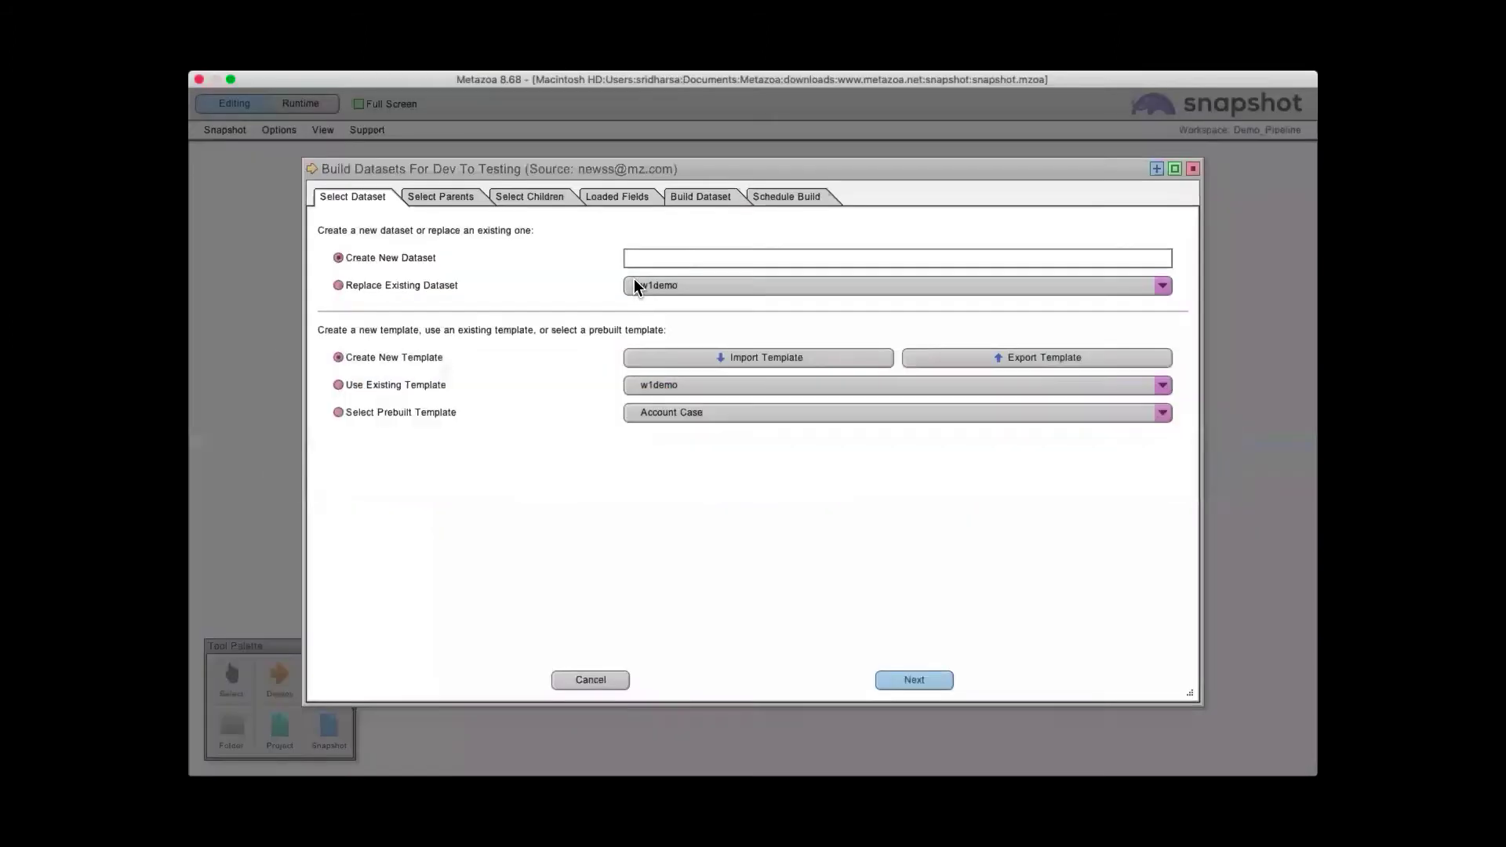
click(653, 266)
text(webinardemo)
- Preview the object hierarchy of the prebuilt template named Snapshot
click(440, 414)
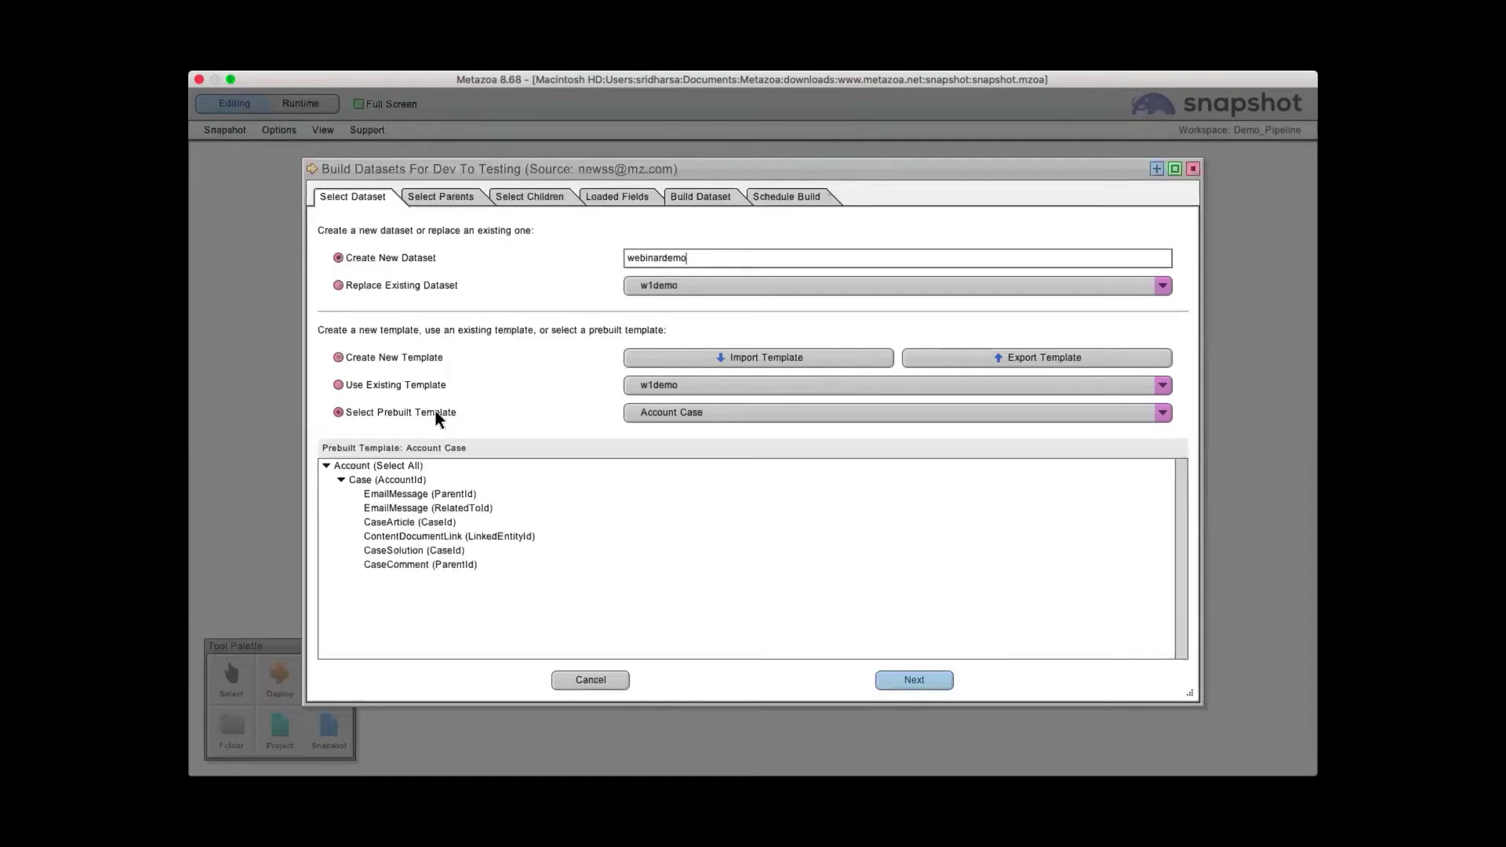
click(717, 419)
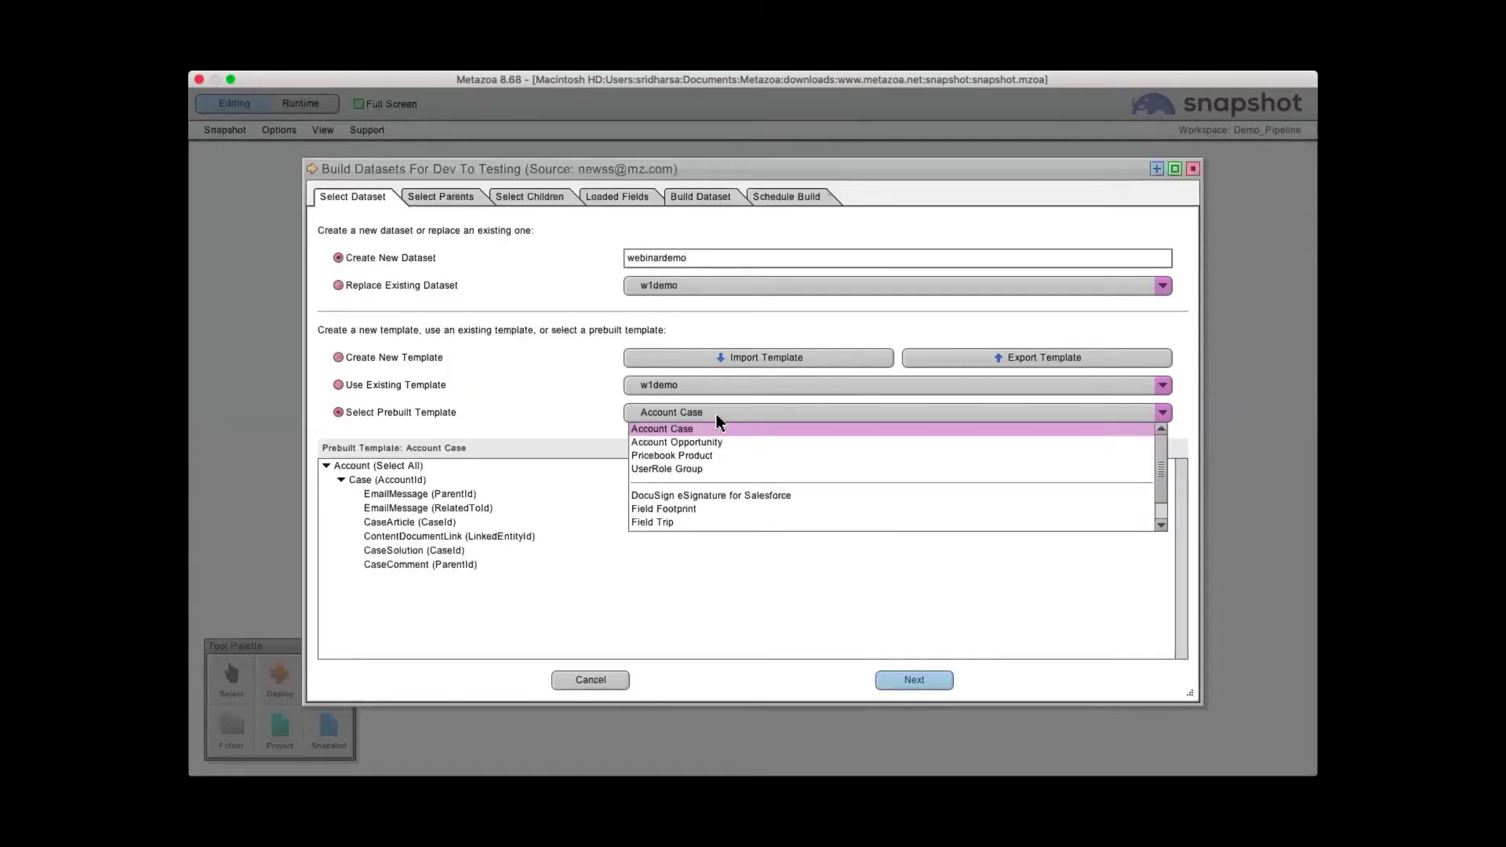
click(1160, 524)
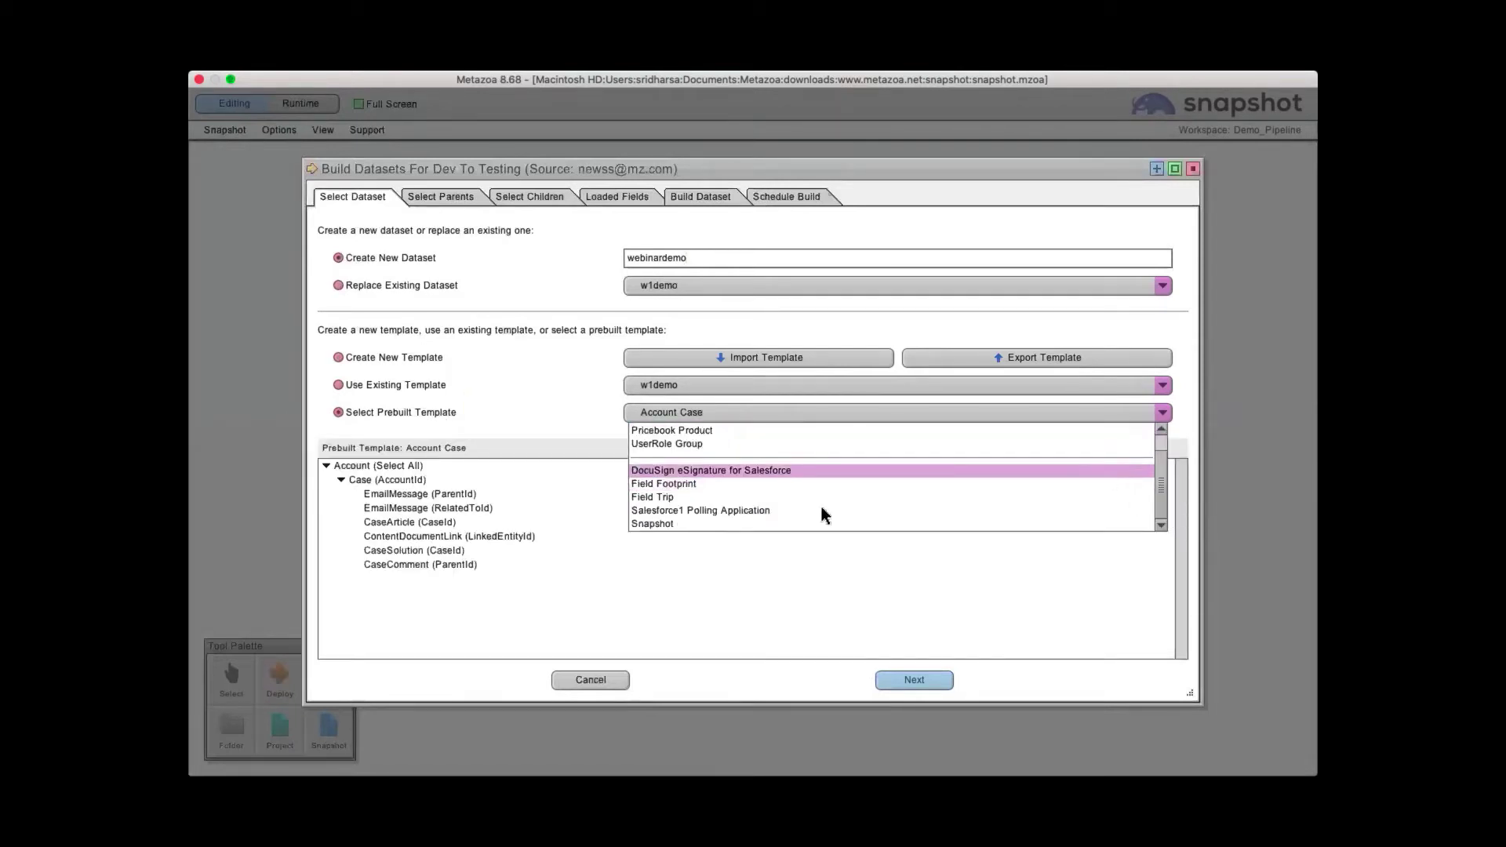
click(731, 524)
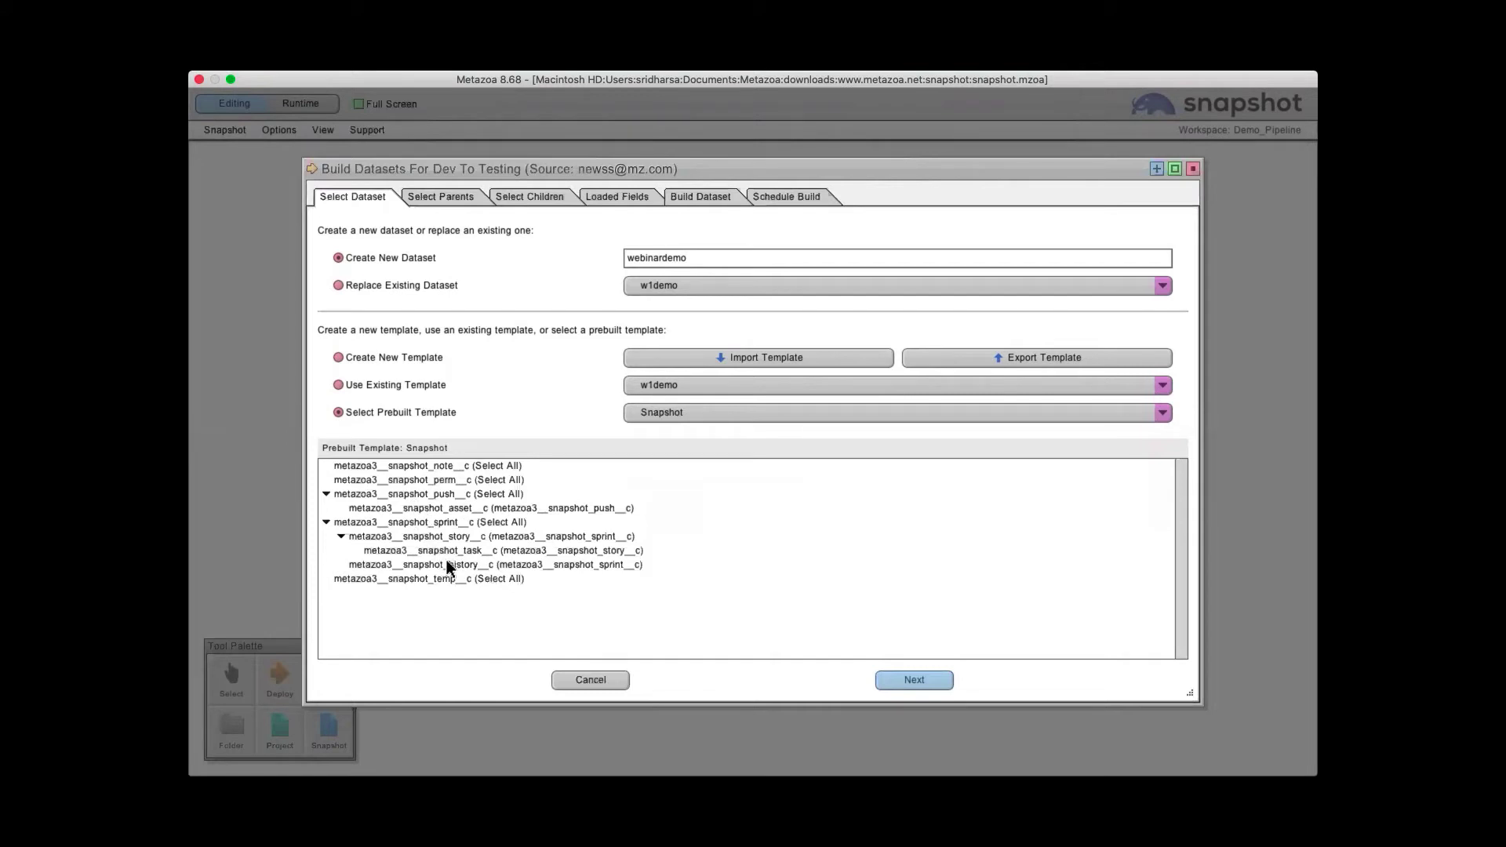
- Choose to create a new template and continue to the parent object selection in the maximized dialog
click(420, 357)
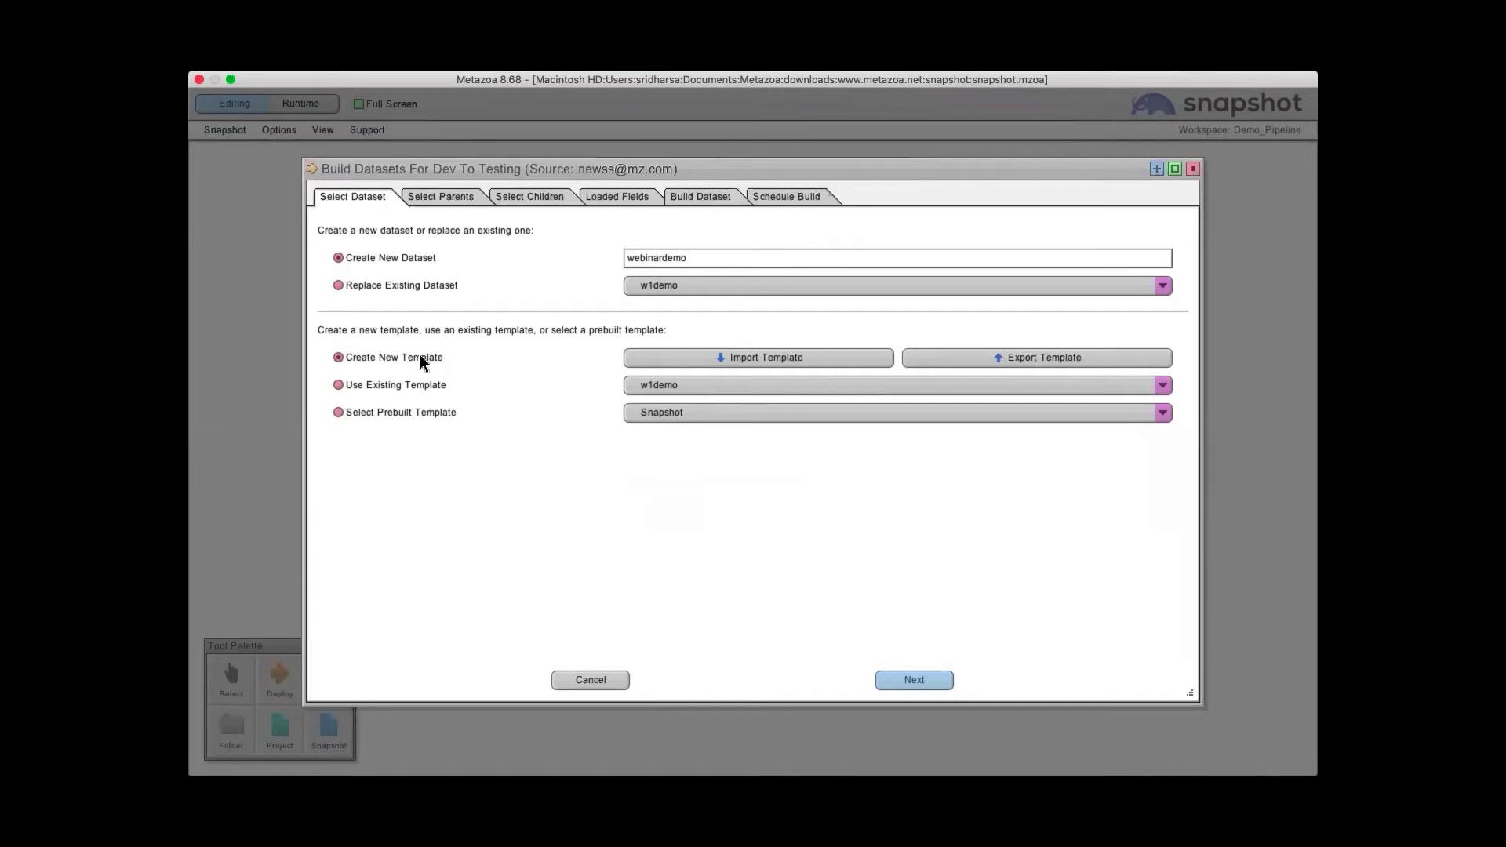
click(918, 676)
click(1174, 168)
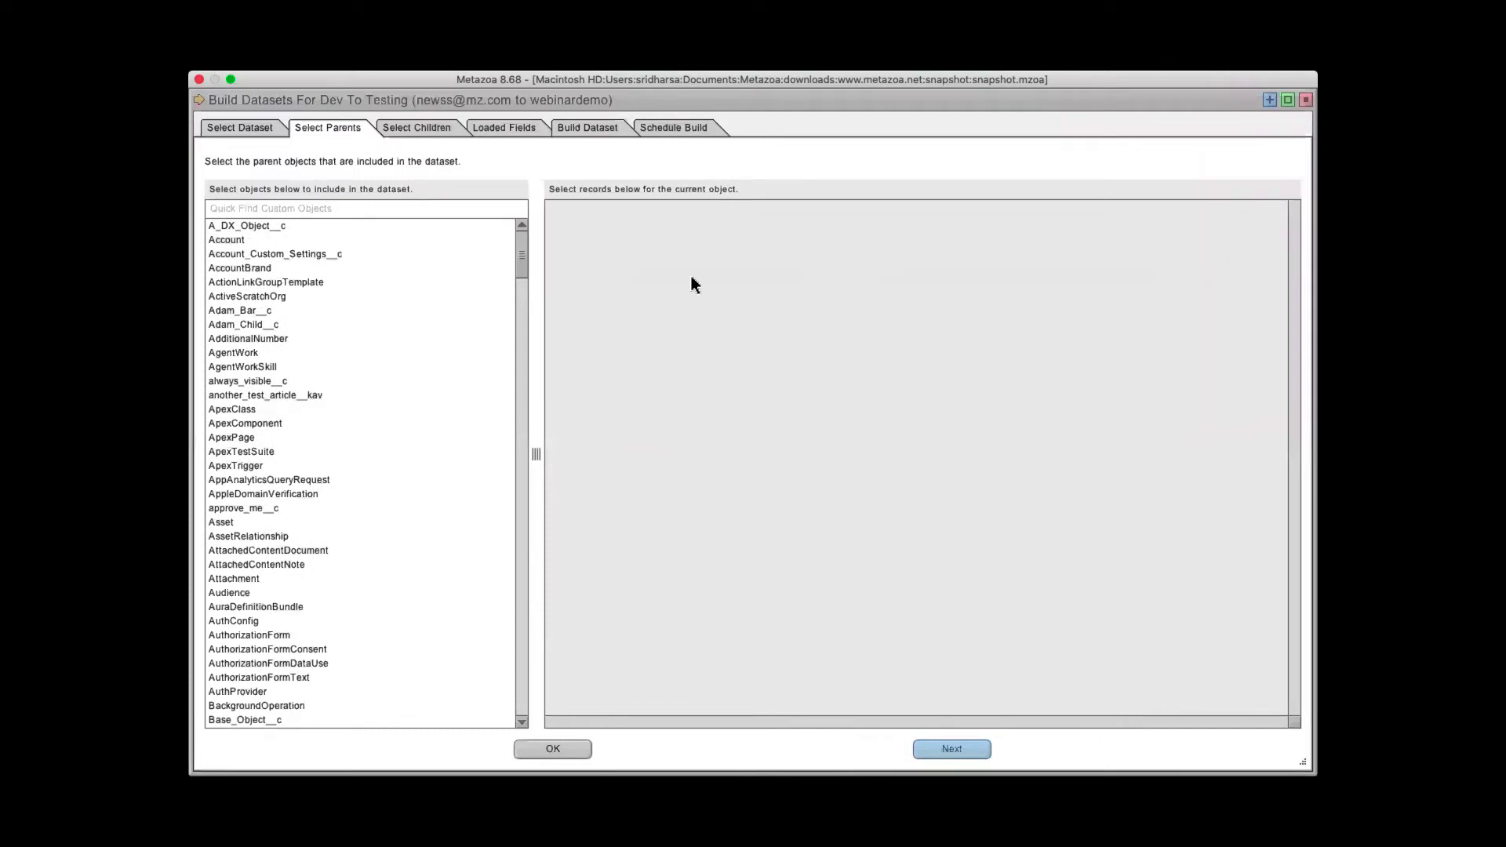
- Include Account as a parent object and select the three General Electric records by name
click(232, 242)
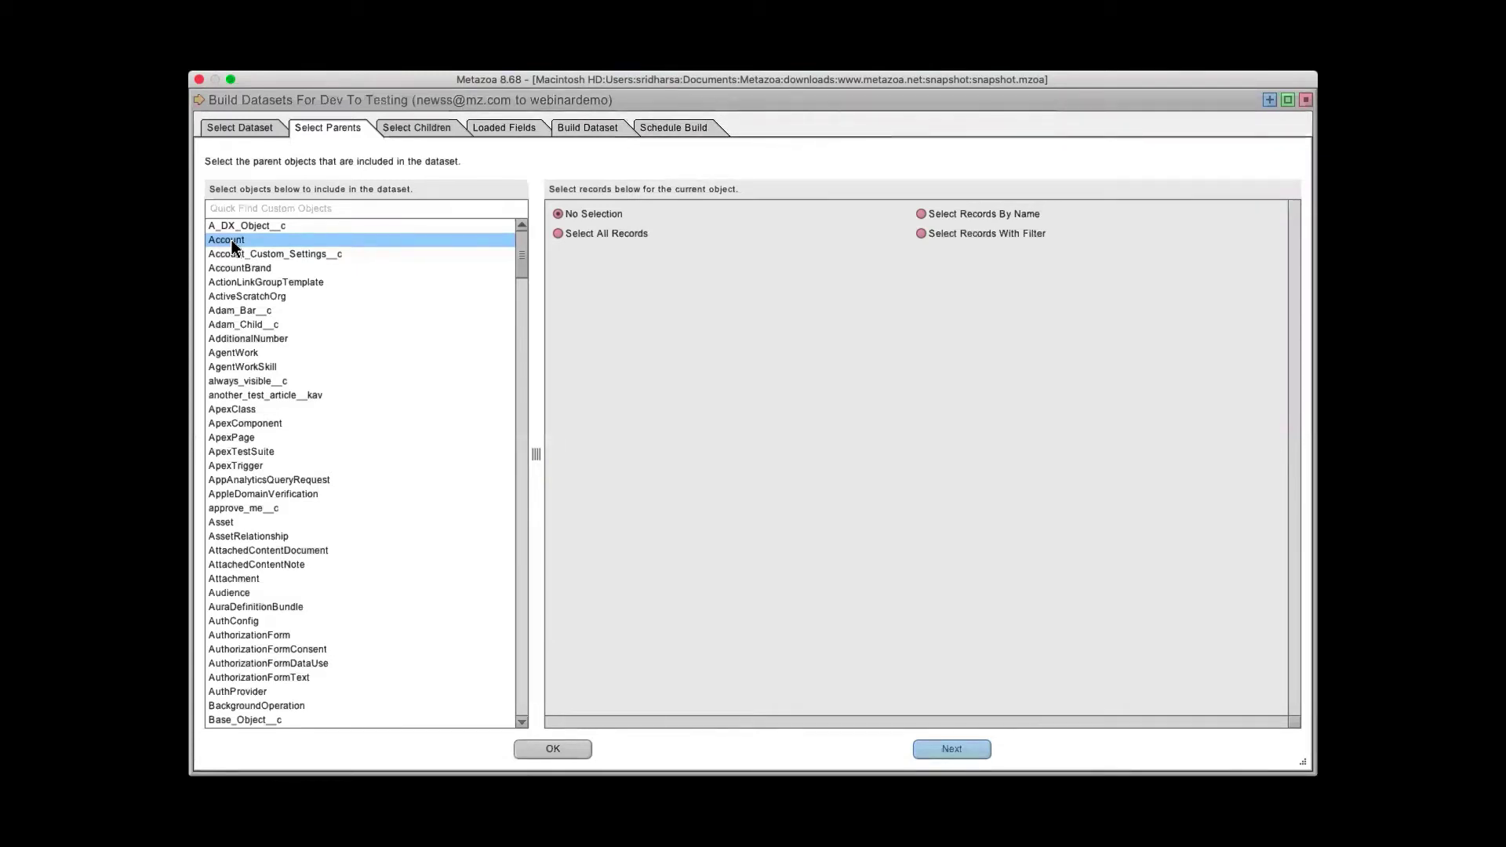
click(966, 237)
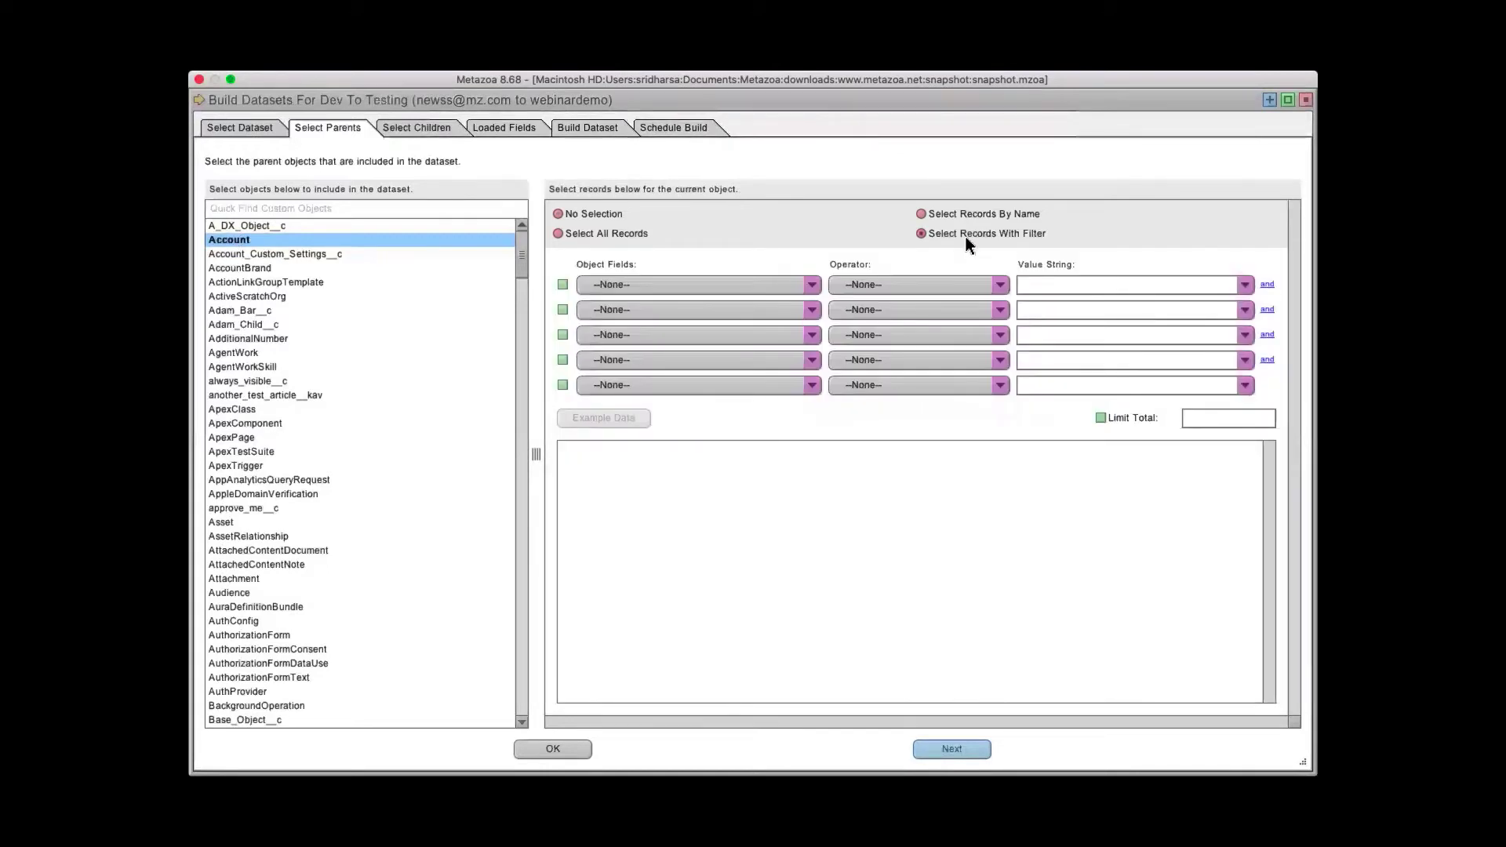
click(782, 286)
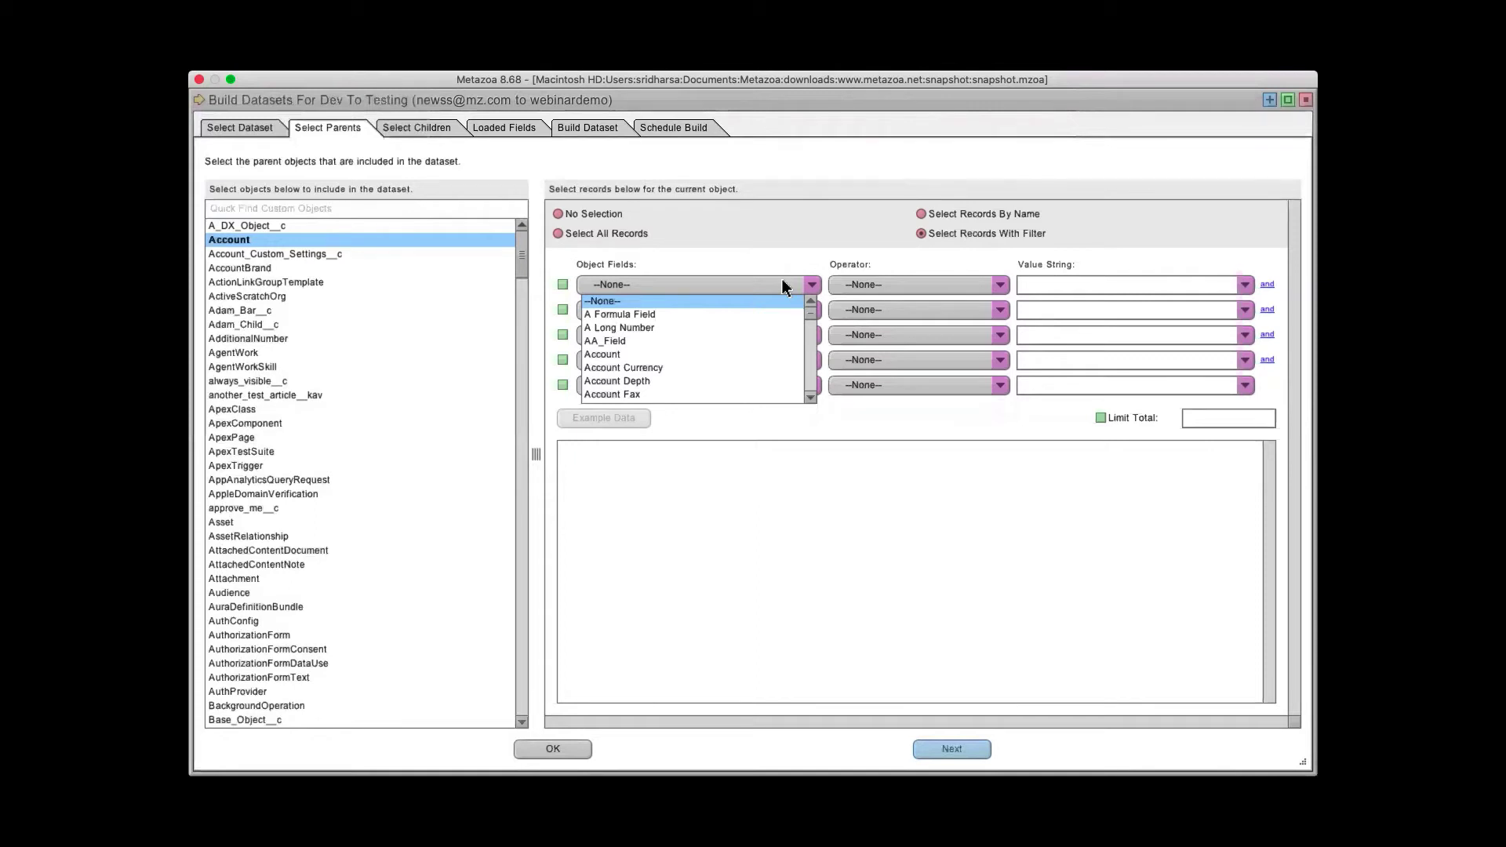
click(969, 210)
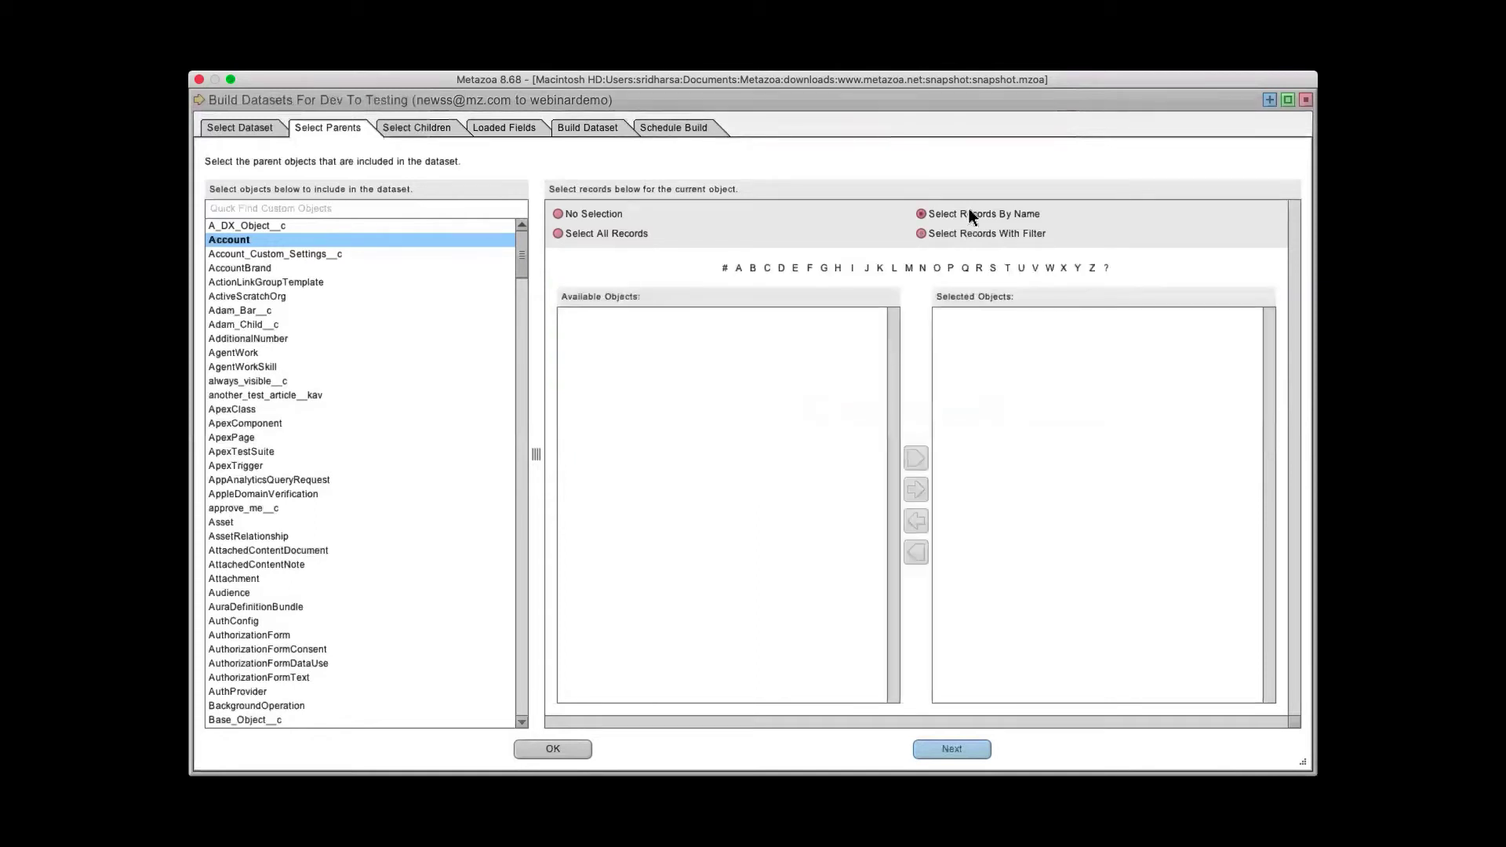
click(823, 269)
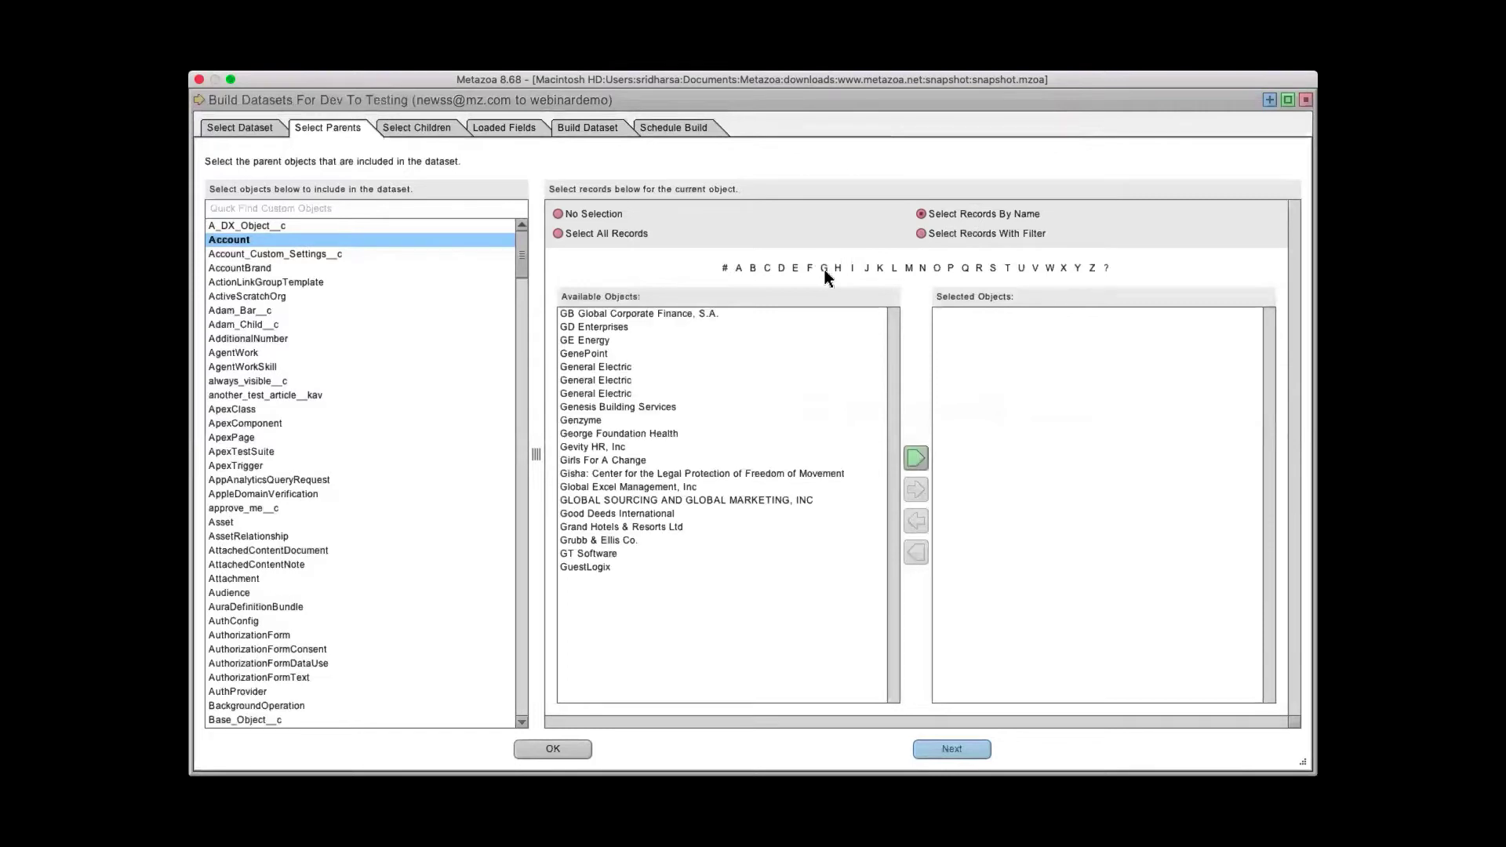
click(609, 369)
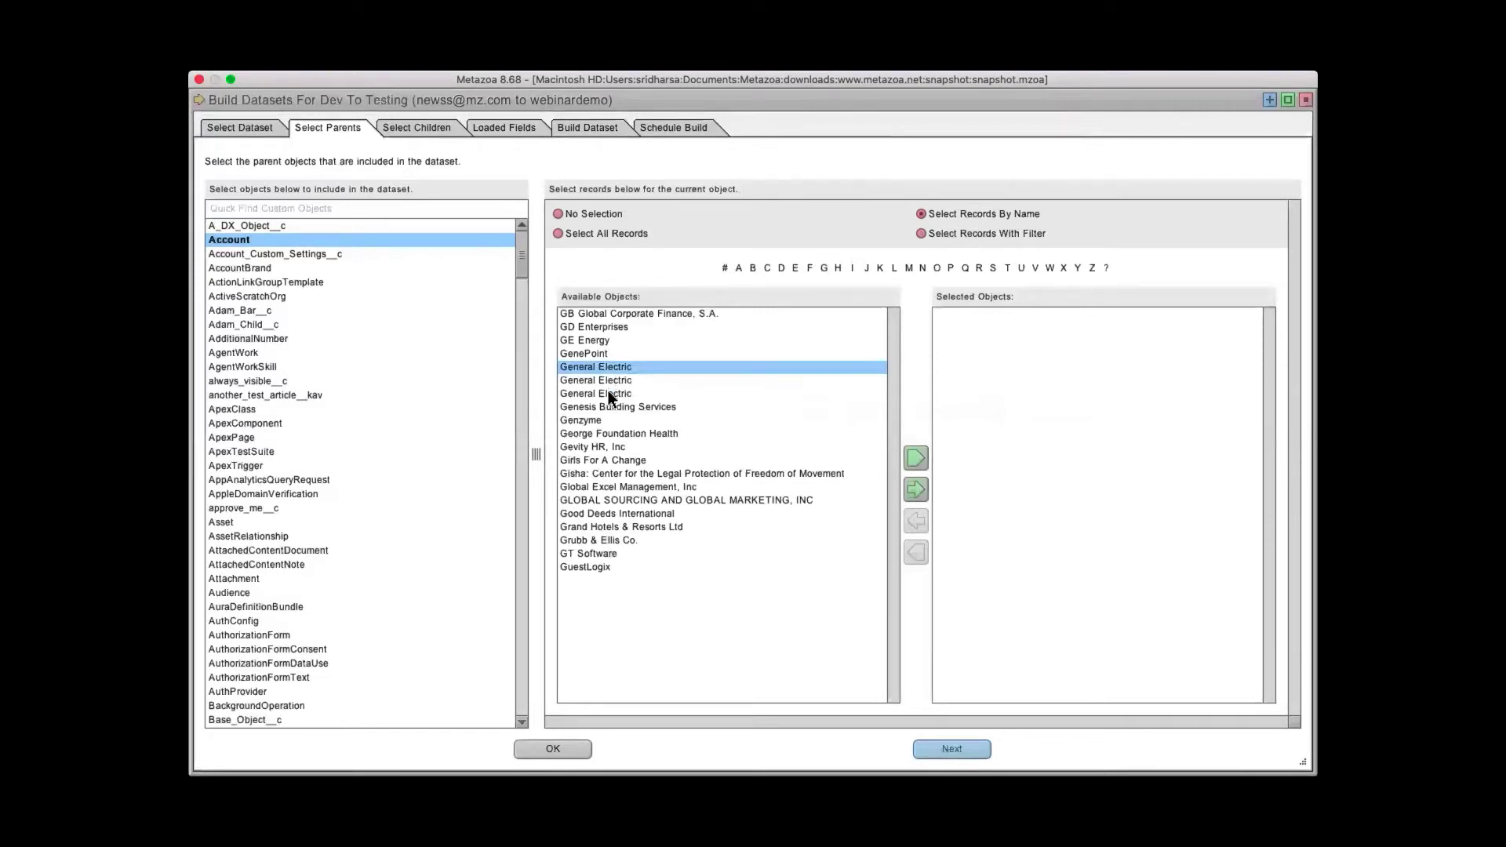
shift+click(609, 396)
click(915, 489)
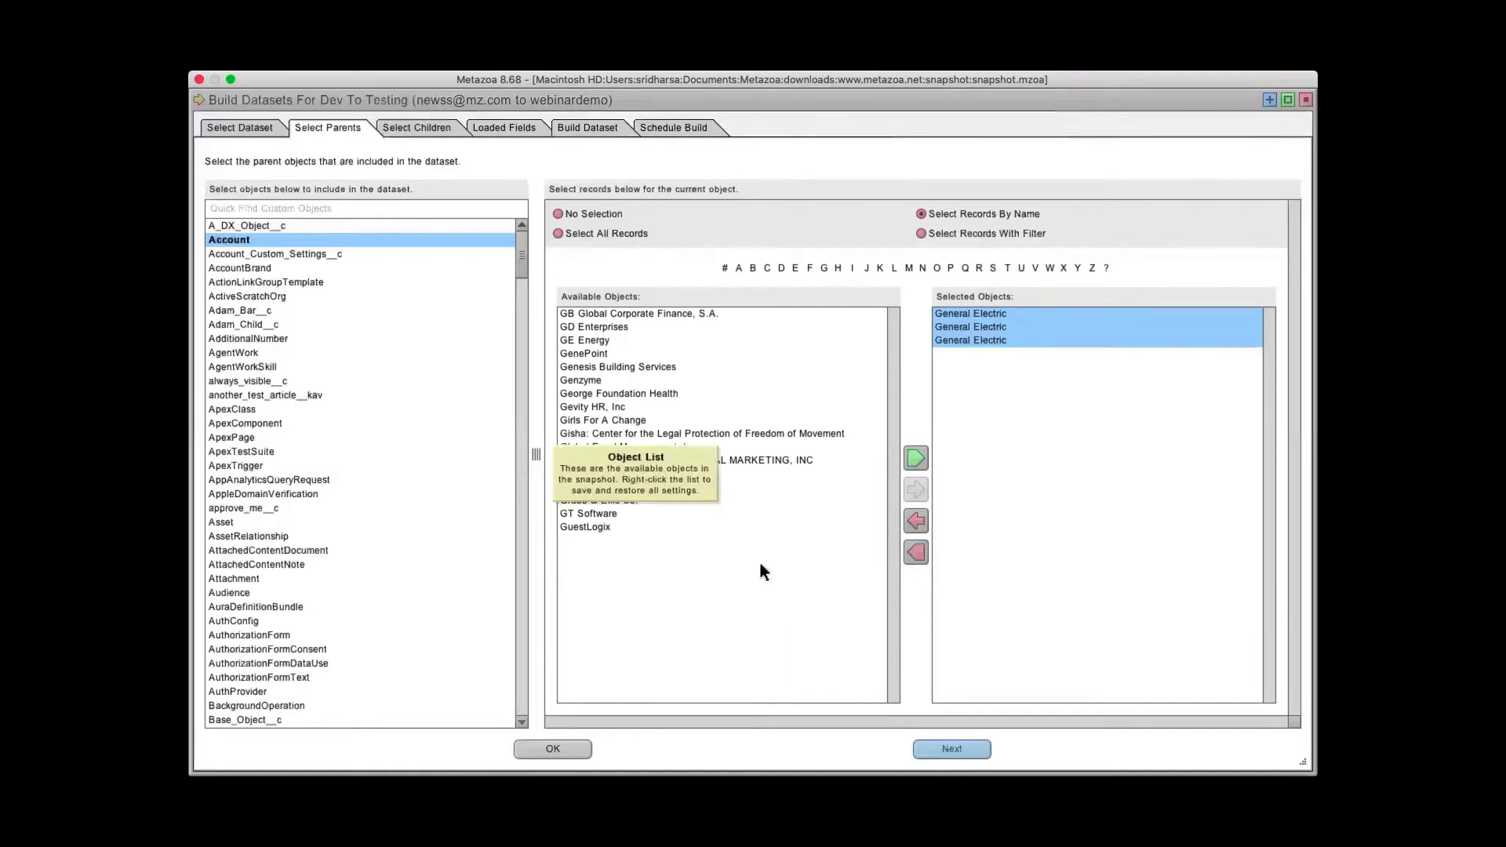
- Include Case (AccountId) and Contact (AccountId) as children of Account, and select Case to list its own child objects
click(975, 750)
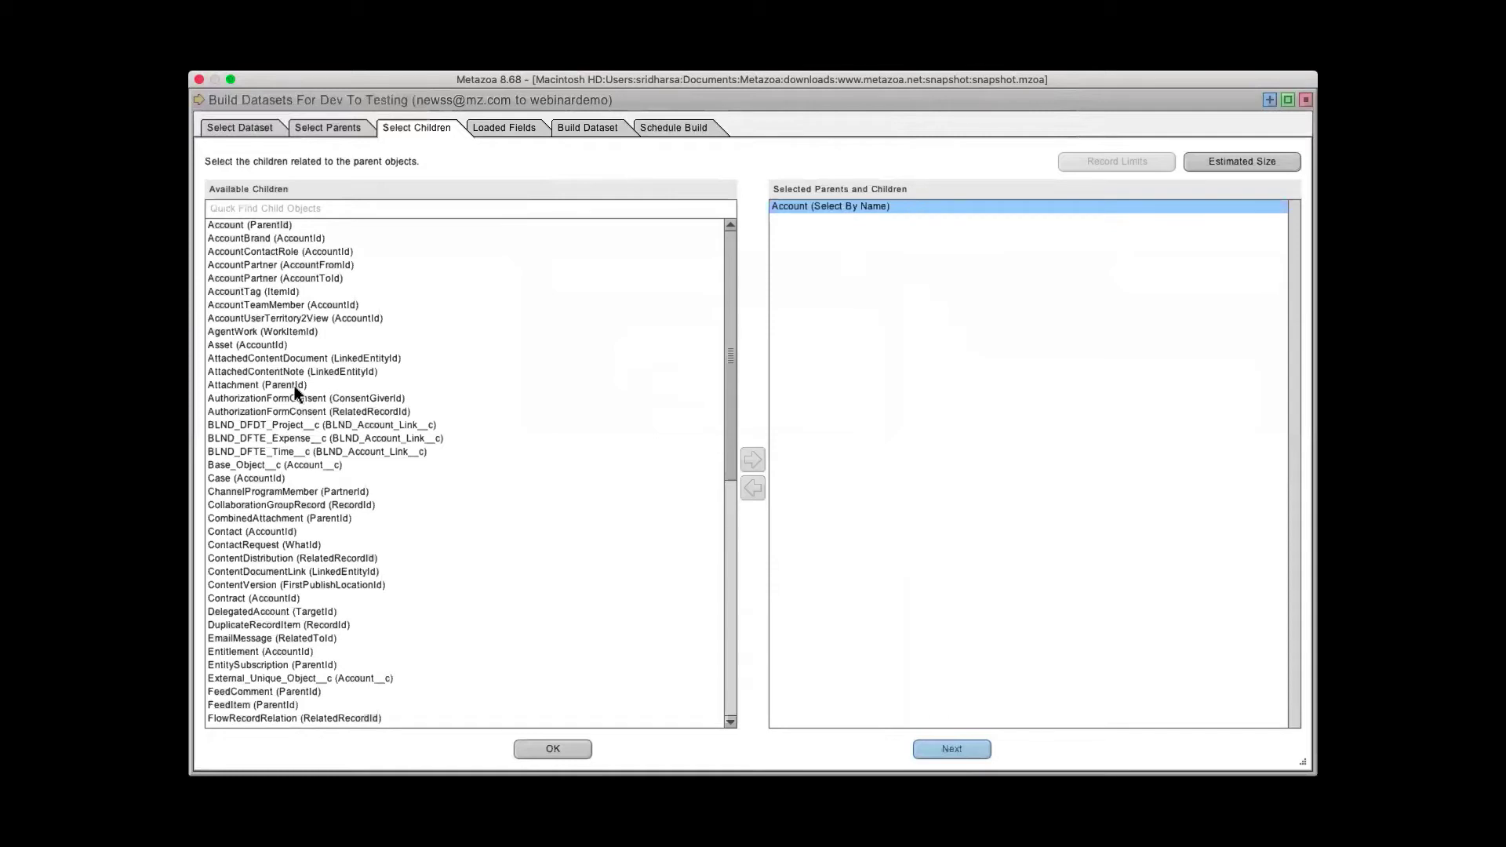
click(270, 478)
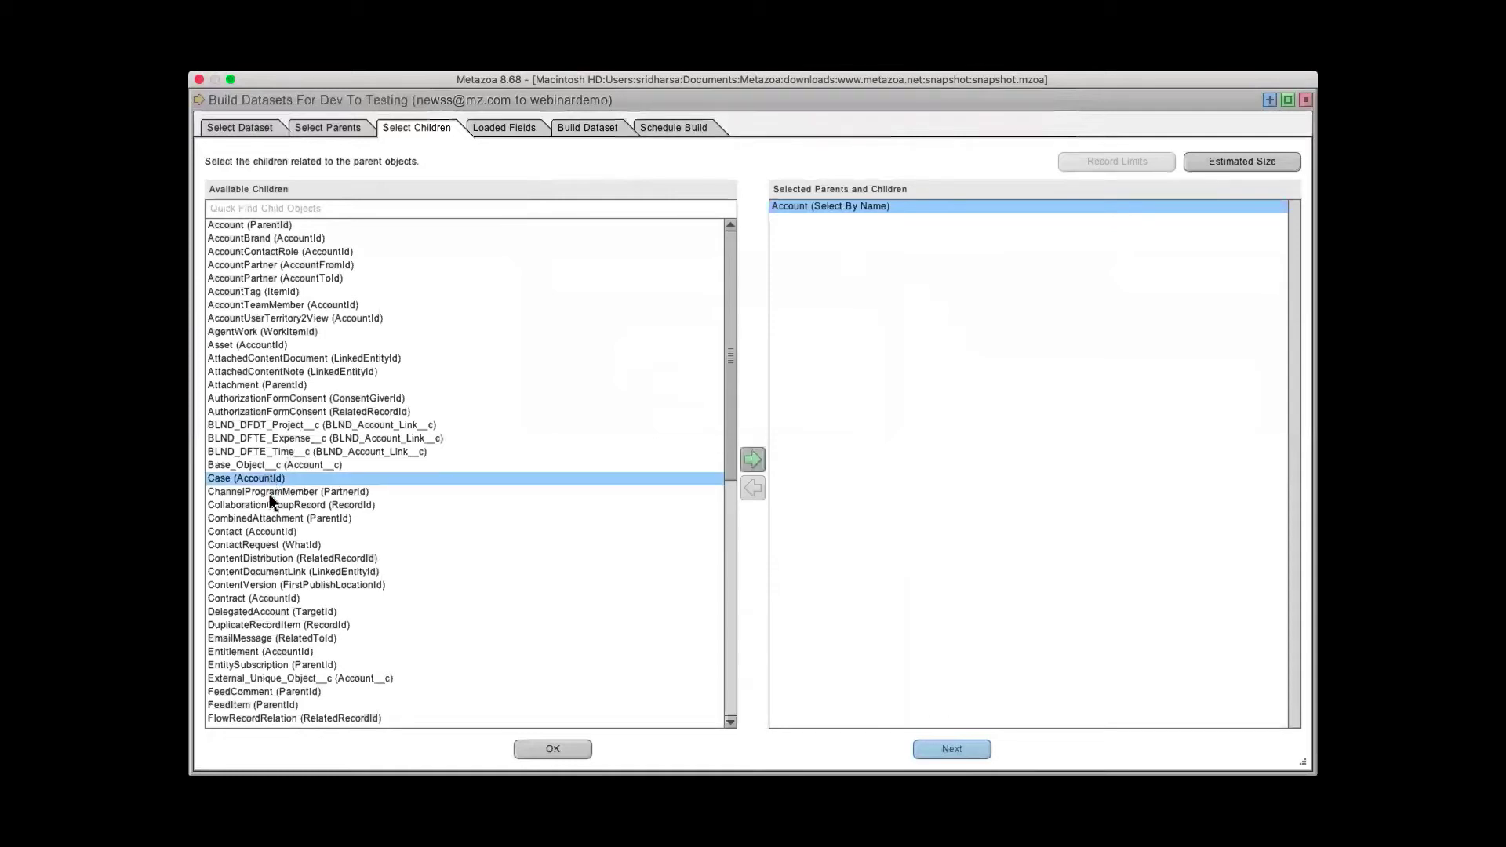
super+click(264, 532)
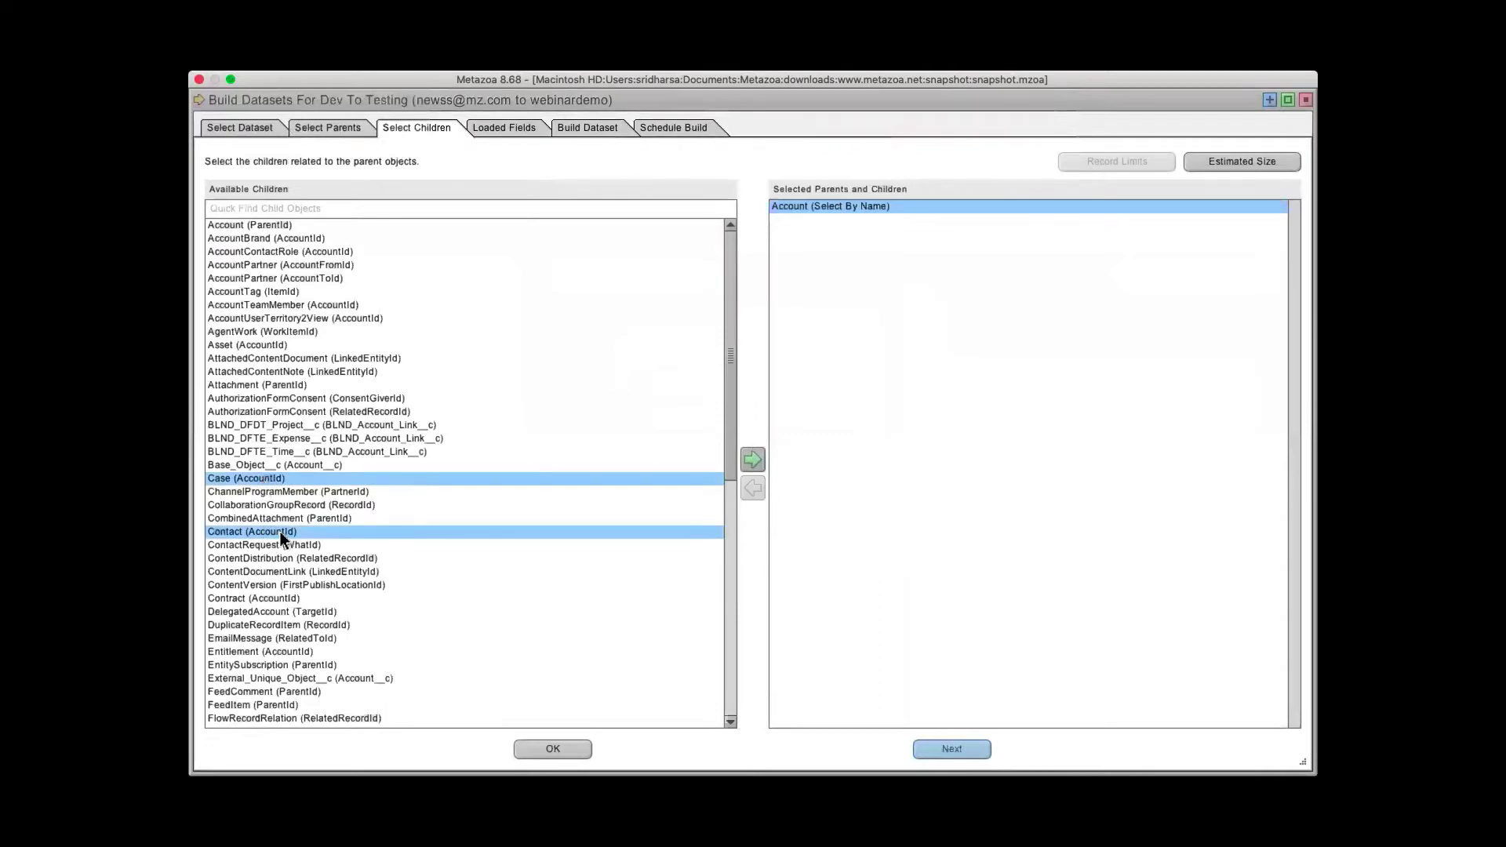
click(753, 459)
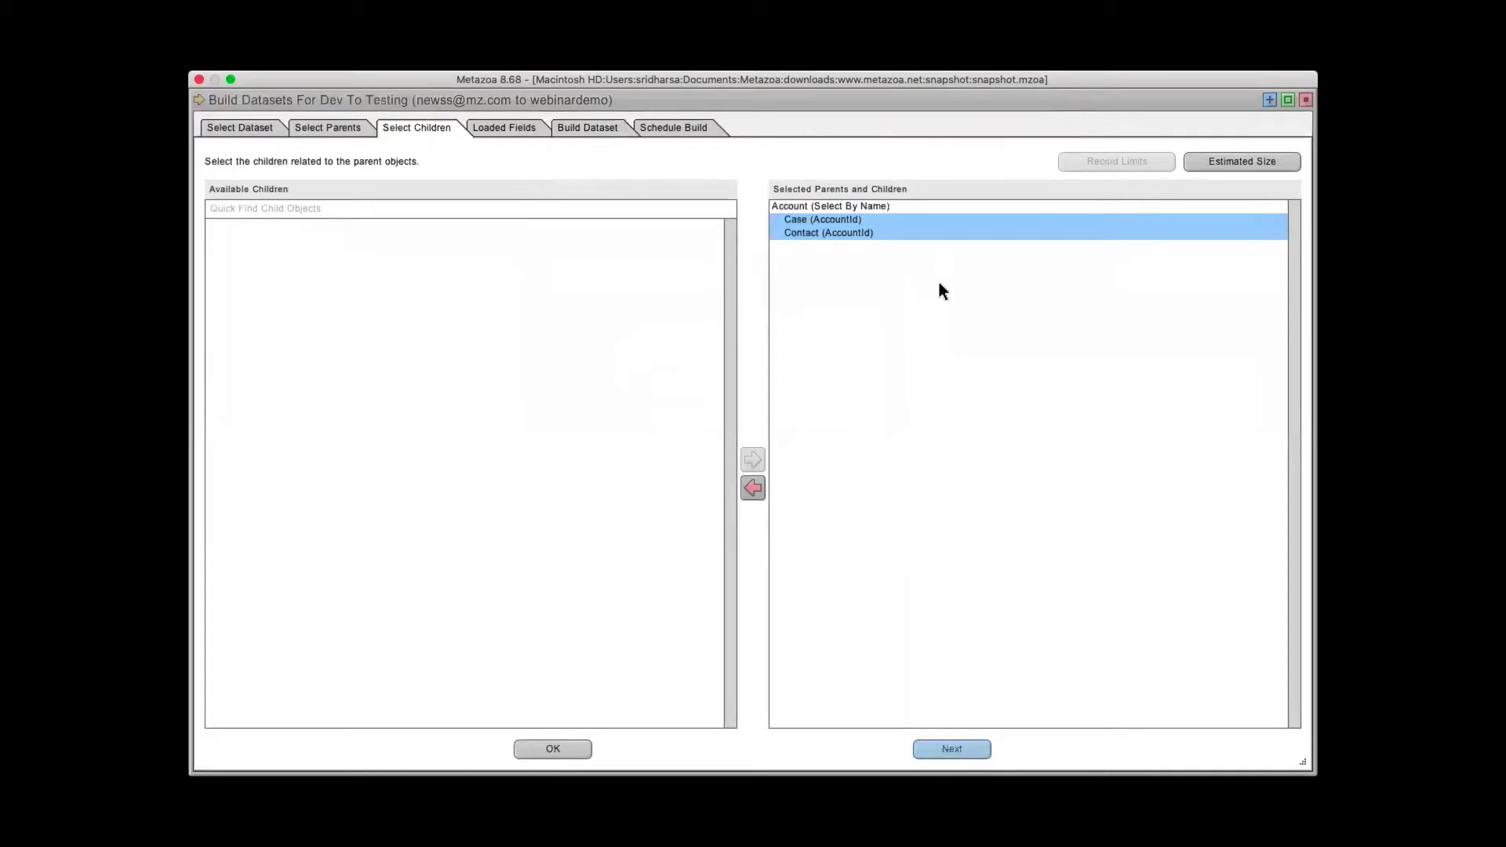
click(847, 220)
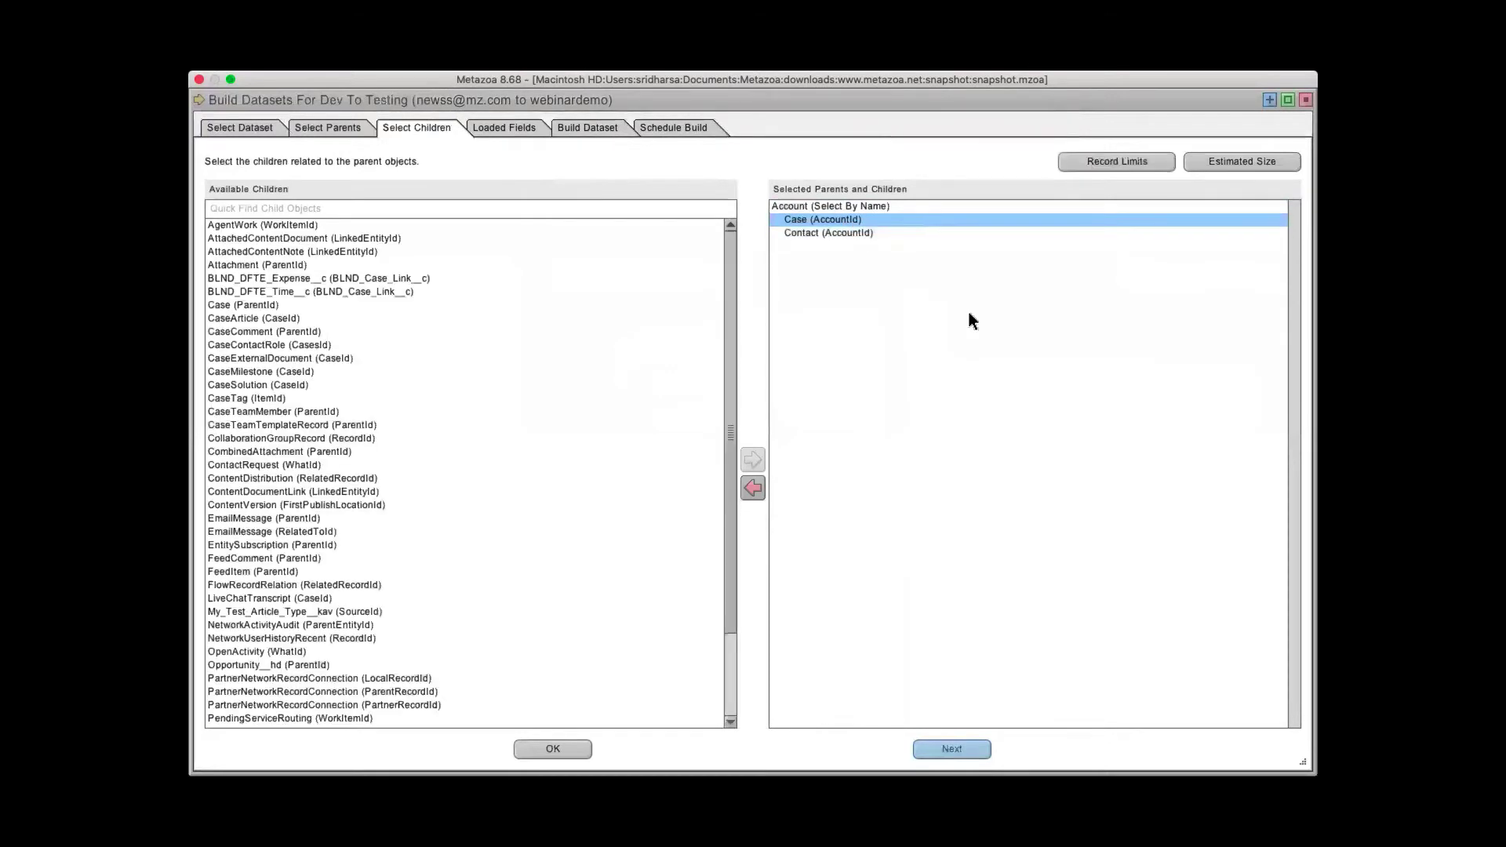
- Find Opportunity (AccountId) among the available children and include it as a child of Account
click(844, 206)
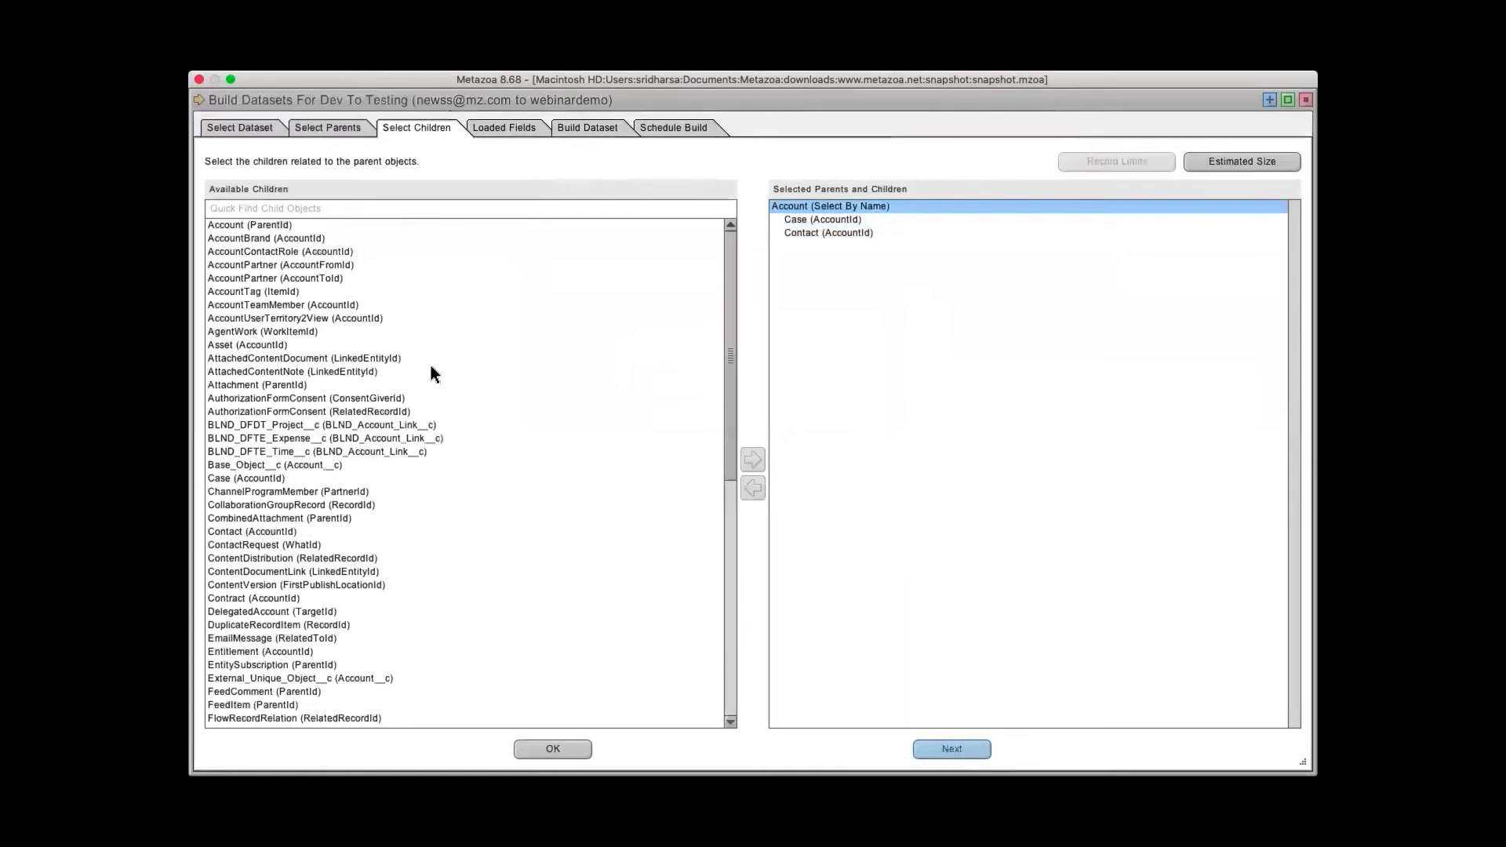
click(453, 207)
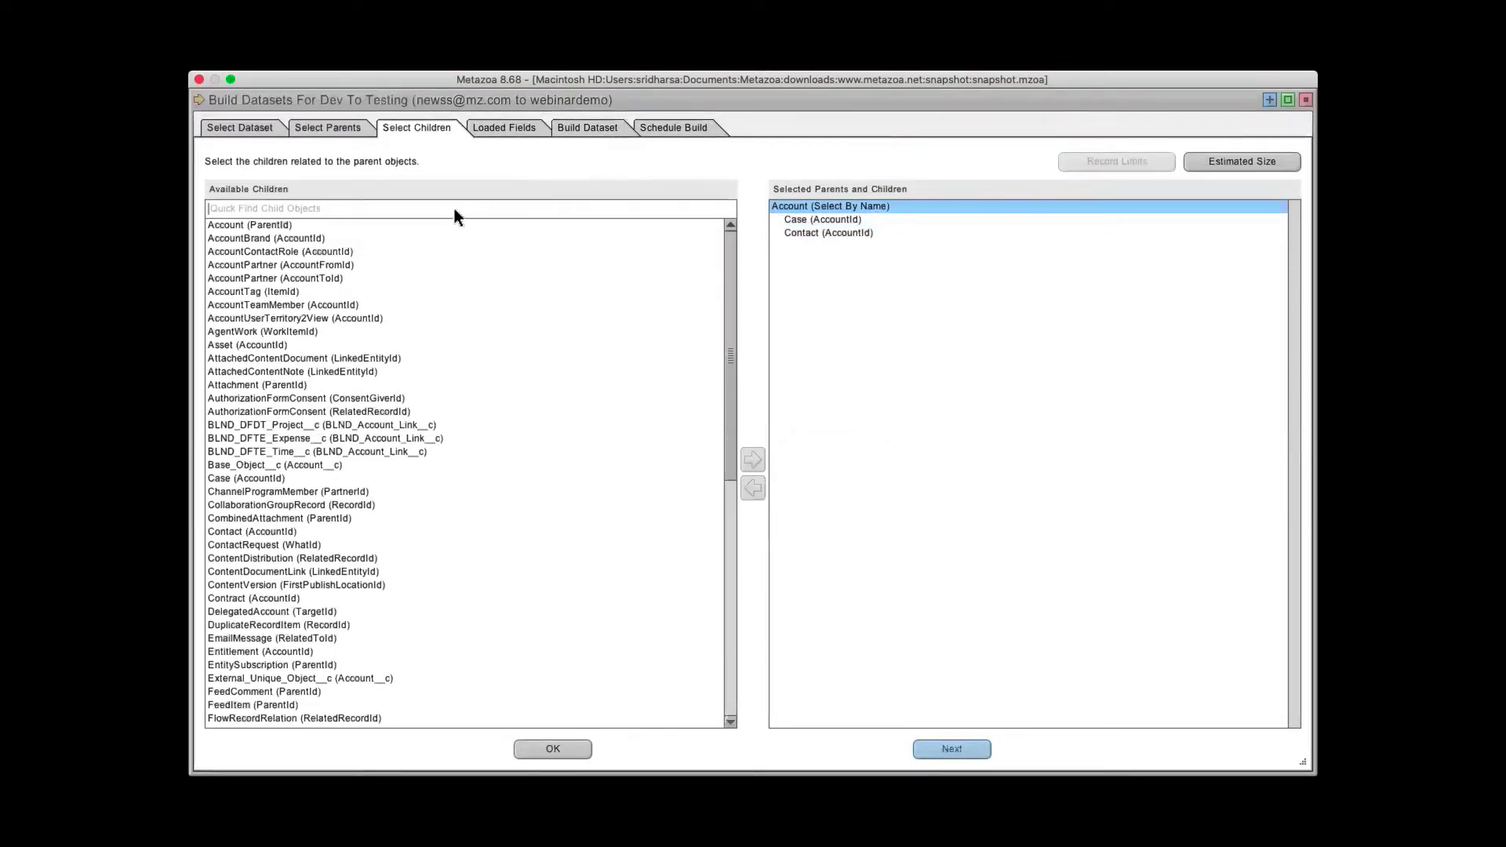
text(Opp)
click(279, 226)
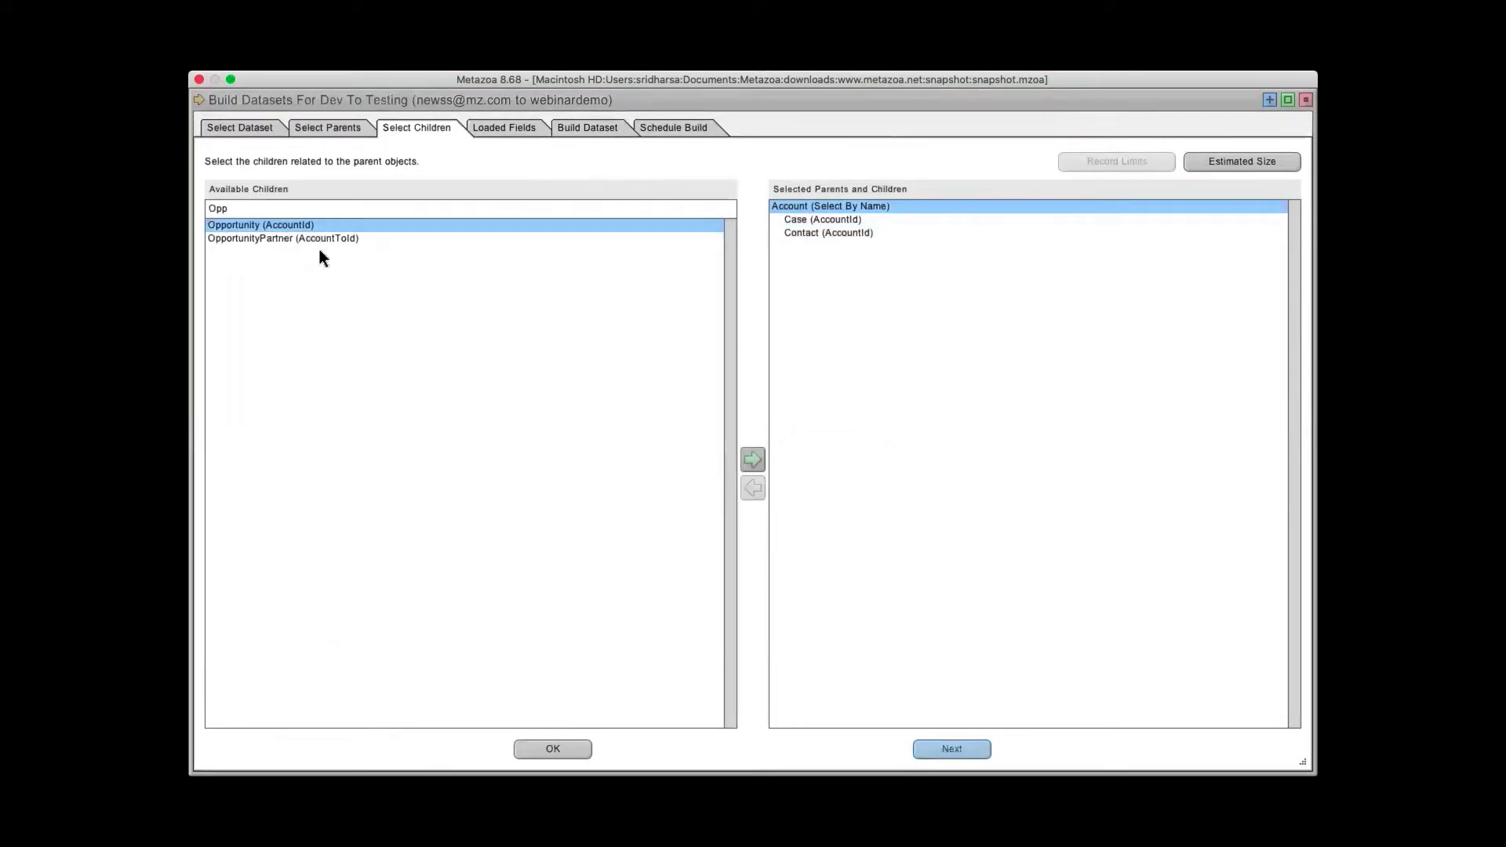
click(753, 459)
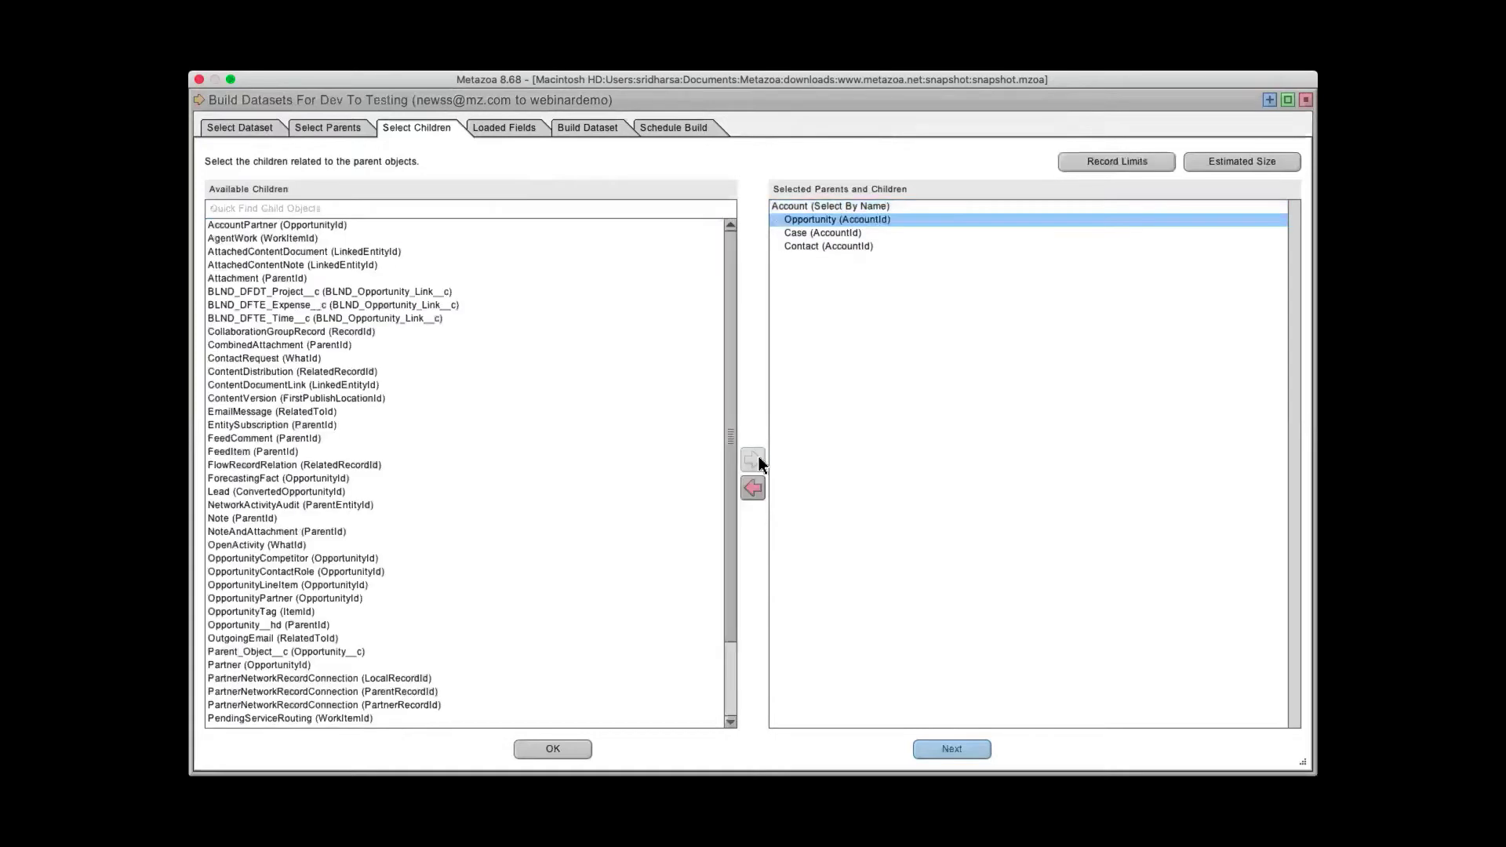
- Find OpportunityLineItem (OpportunityId) and include it as a child of Opportunity
click(474, 207)
text(opp)
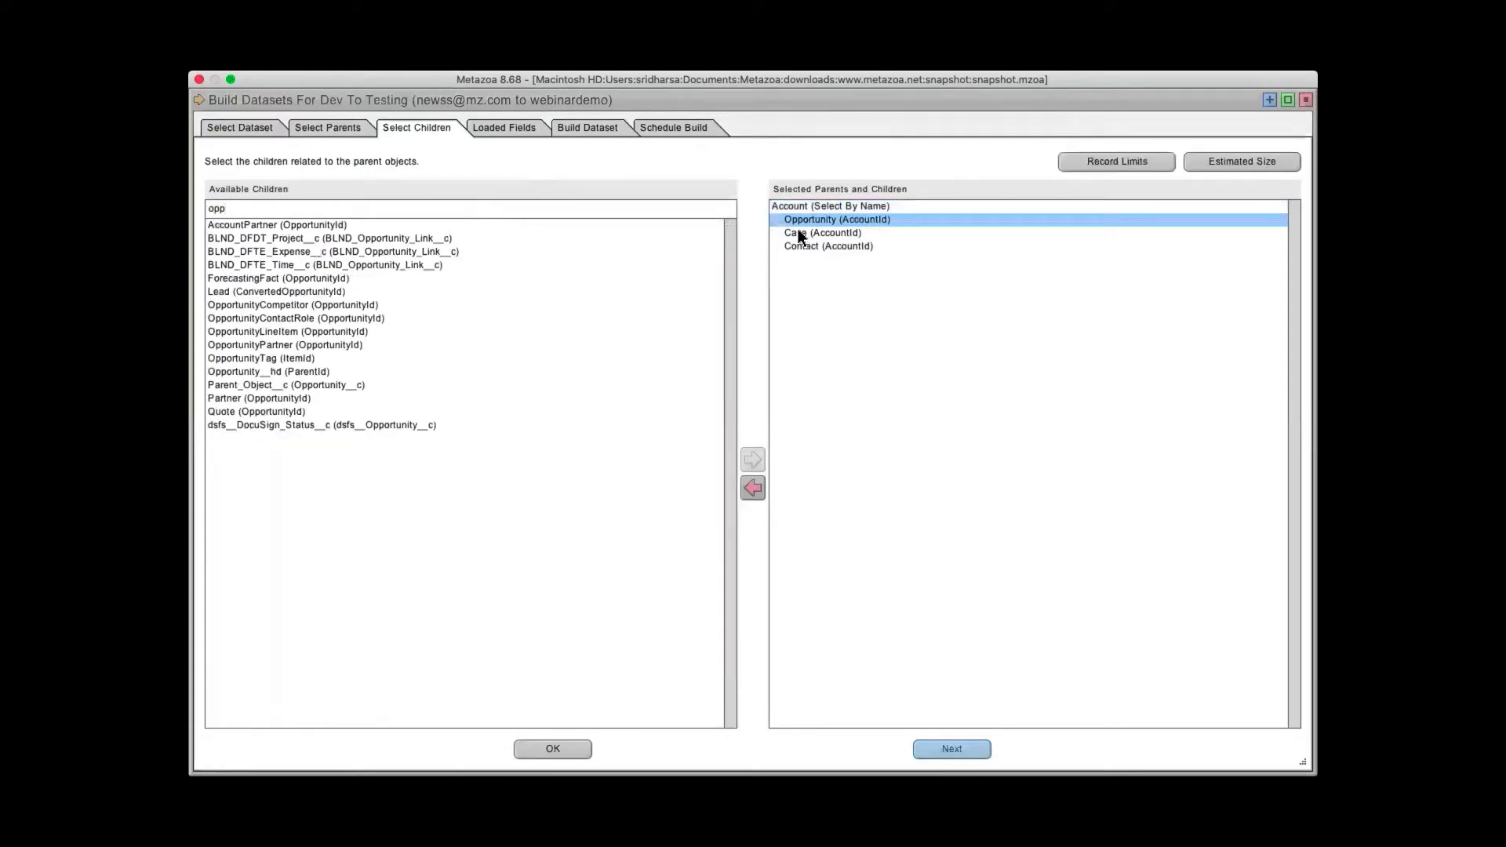
click(338, 332)
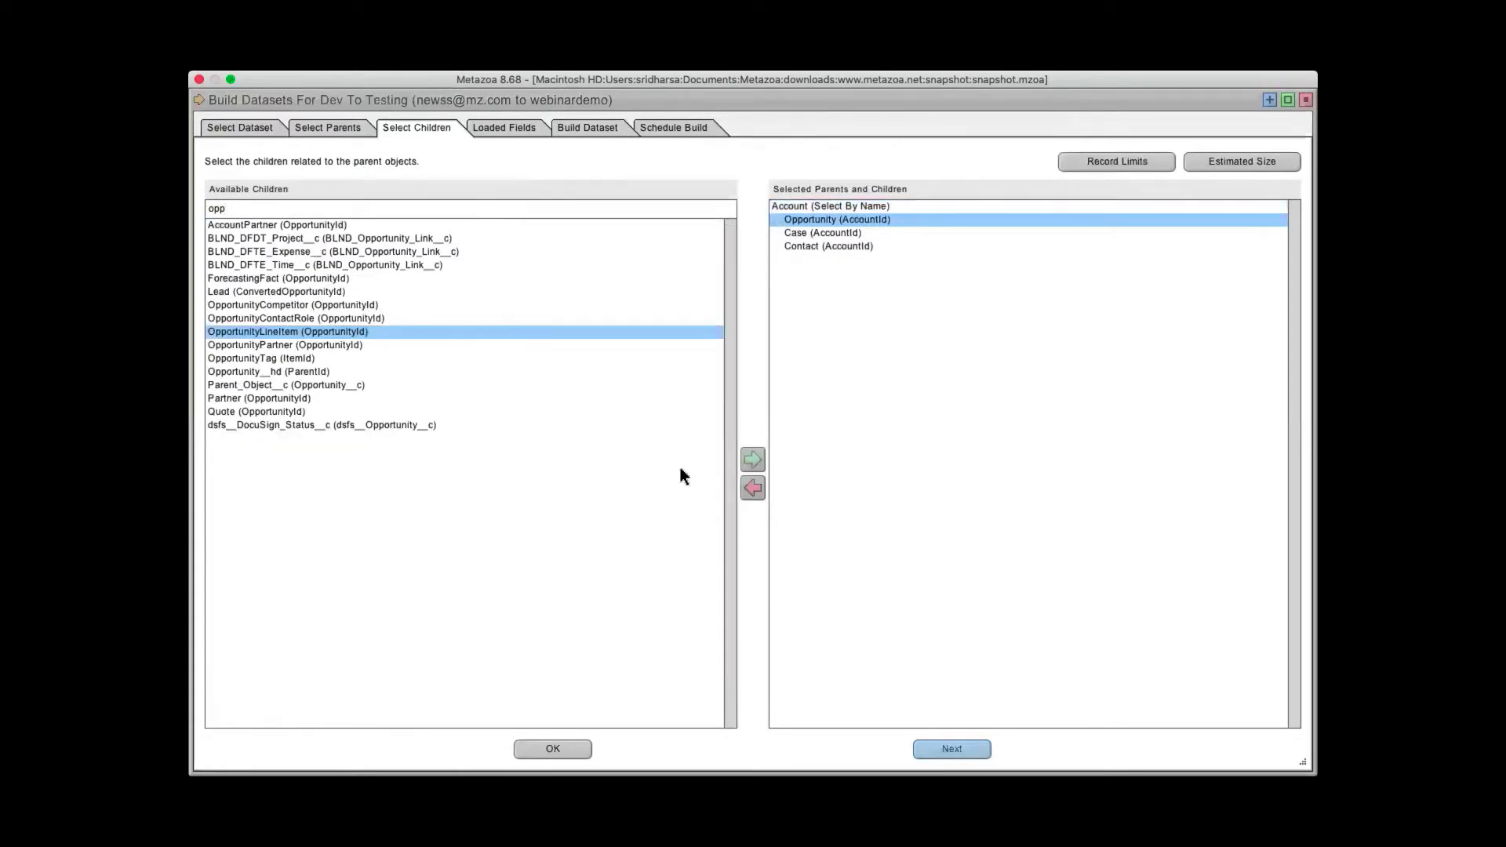
click(752, 461)
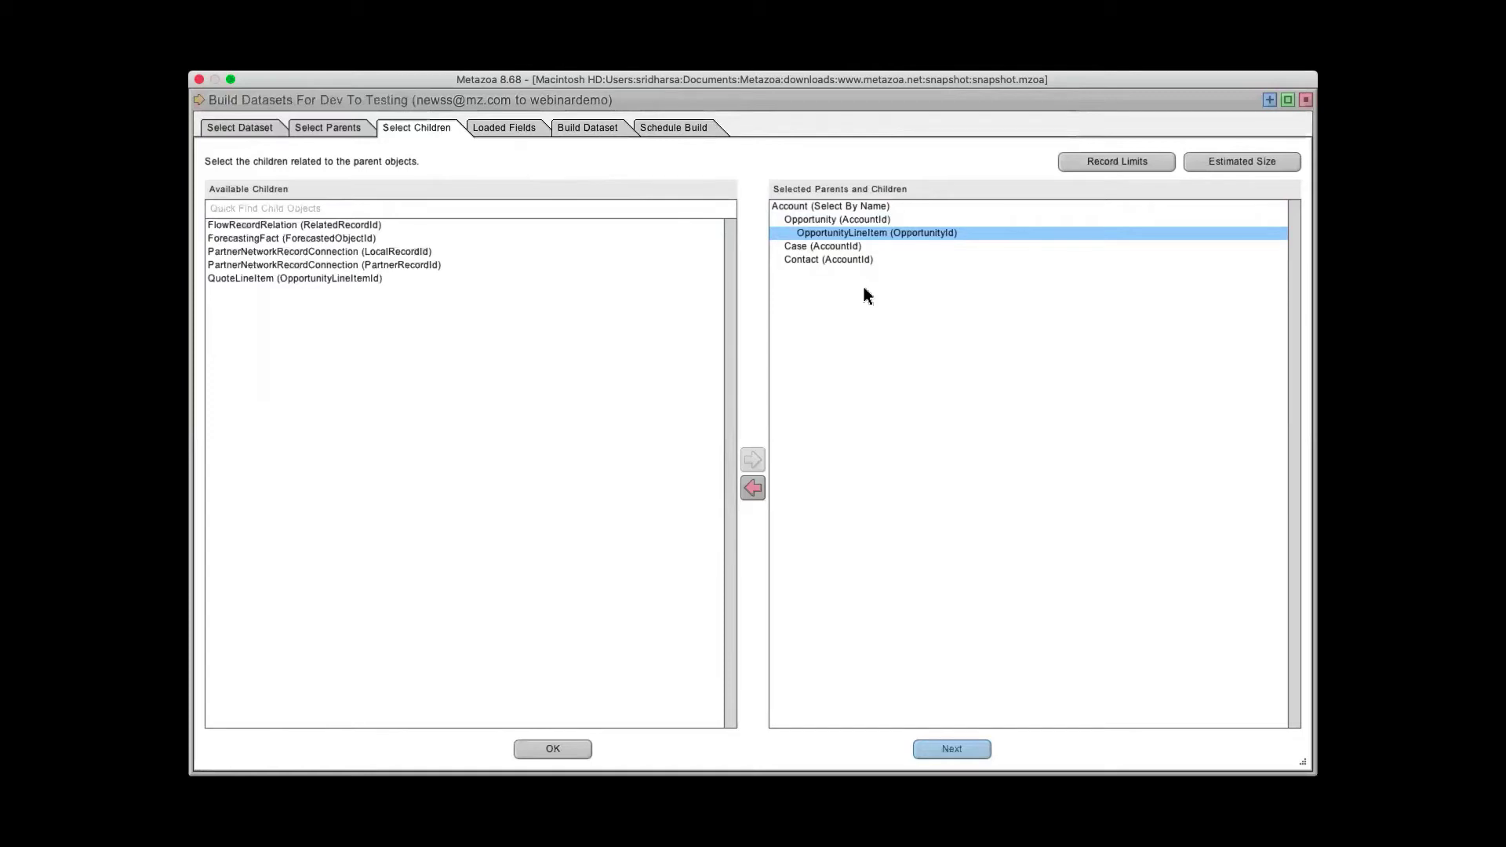
- Continue from the child selection to the loaded fields and include LastReferencedDate among the fields loaded for Account
click(827, 207)
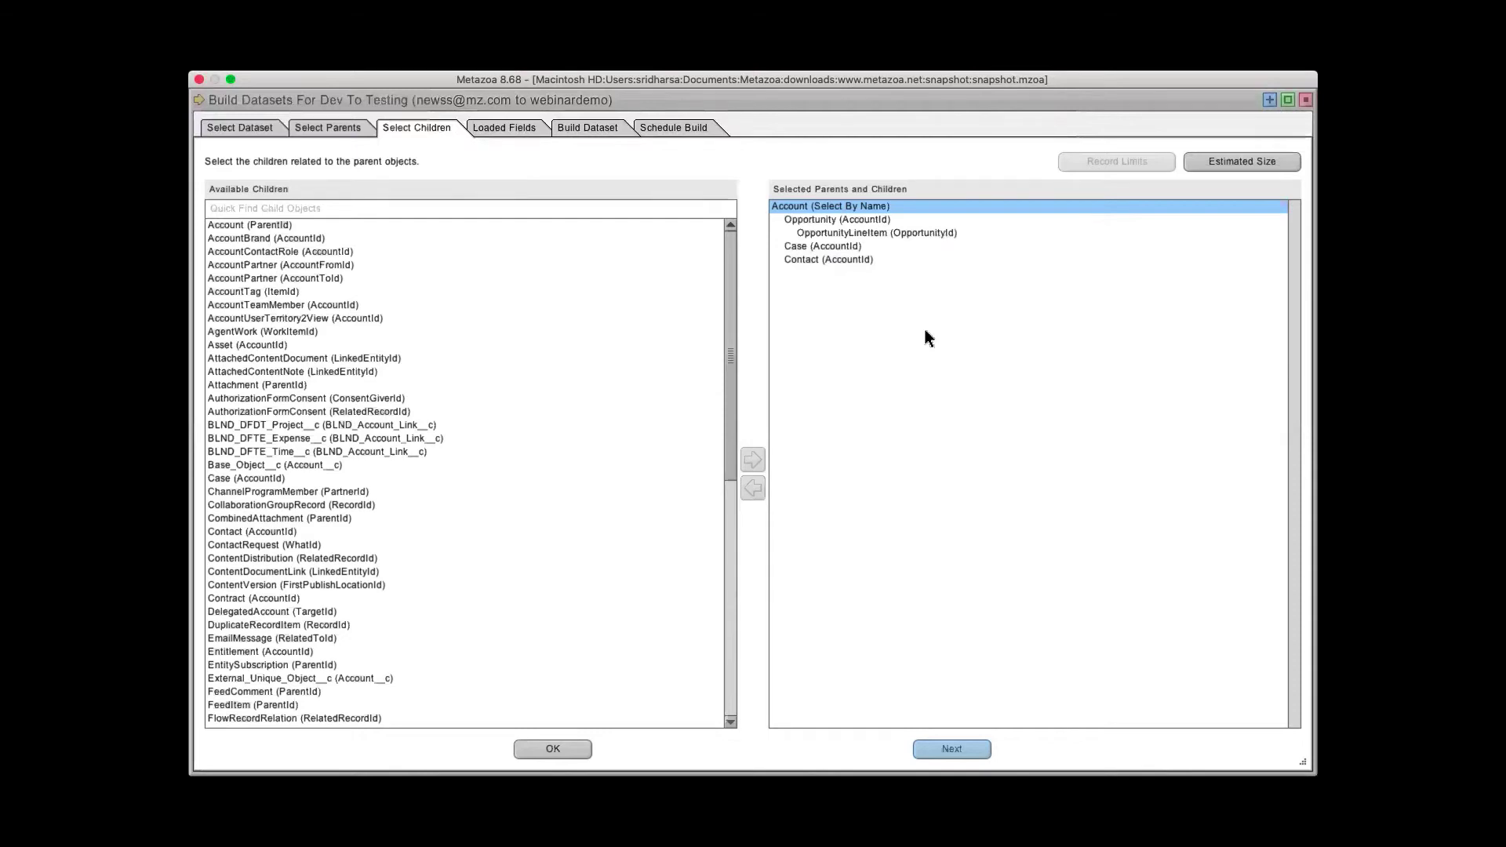
click(882, 222)
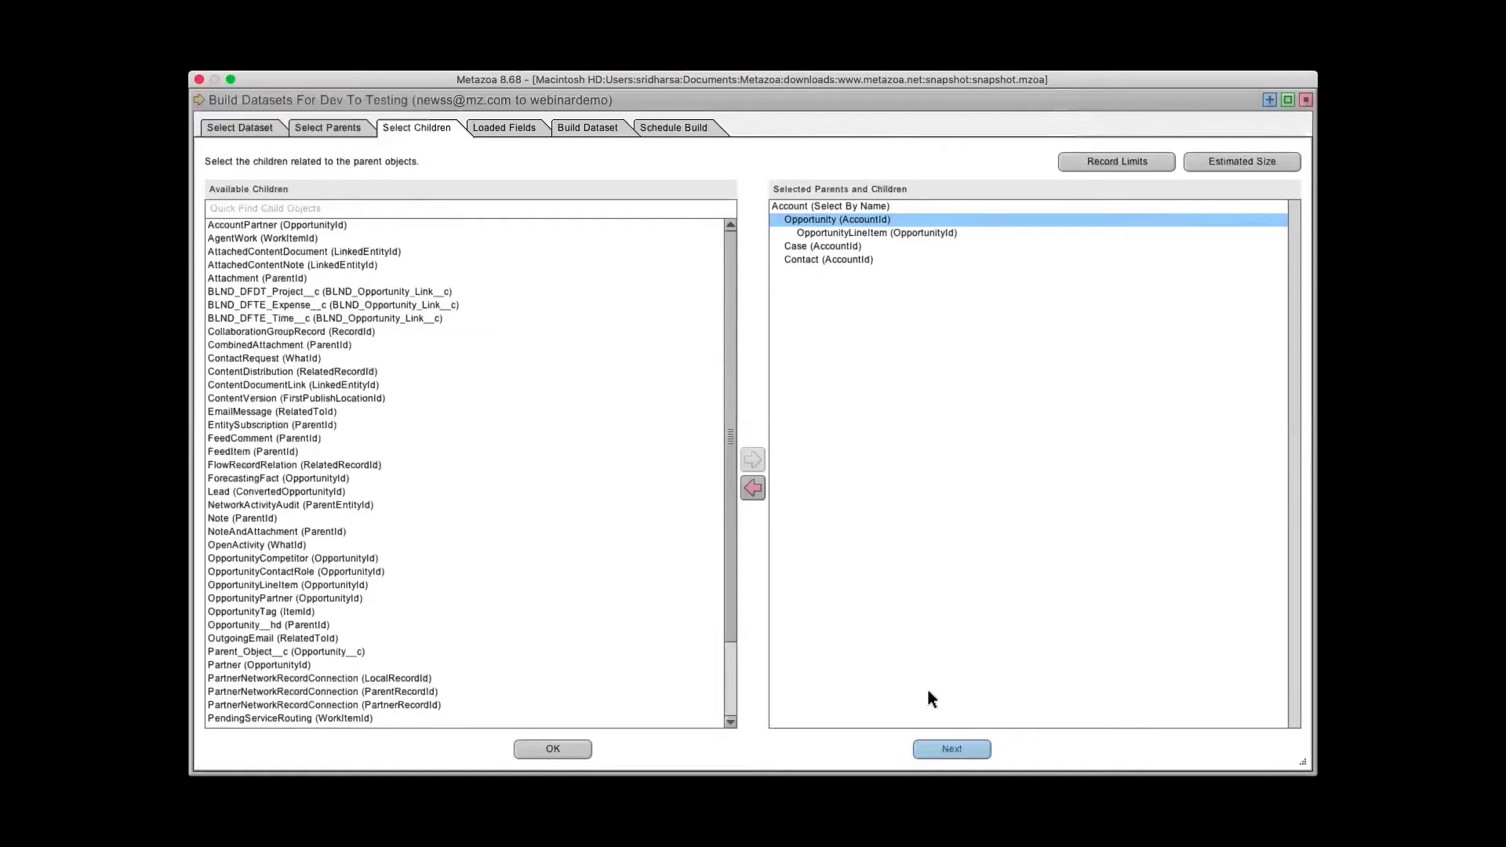
click(948, 751)
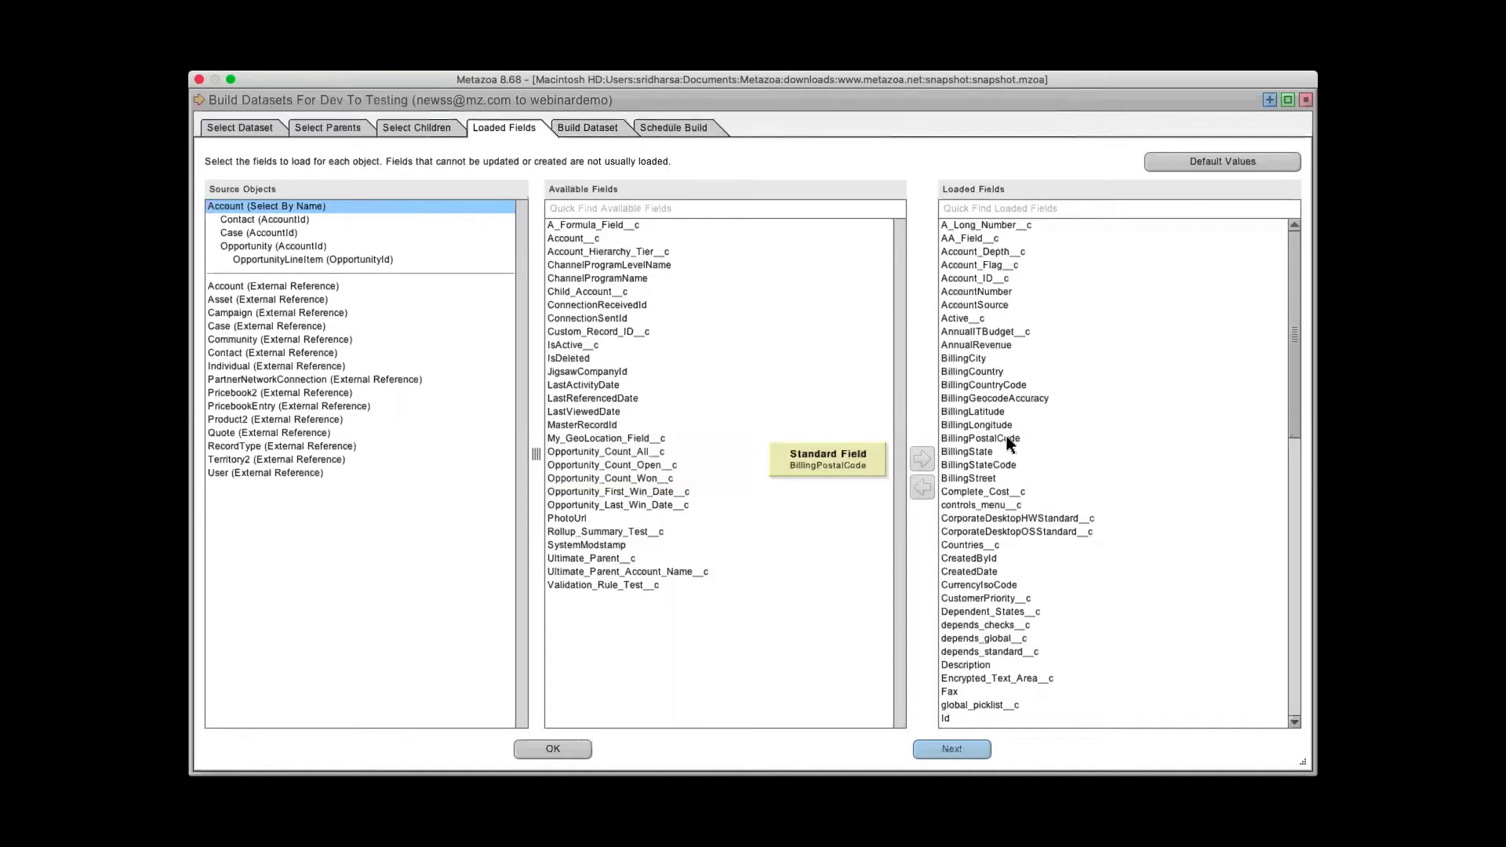
click(625, 225)
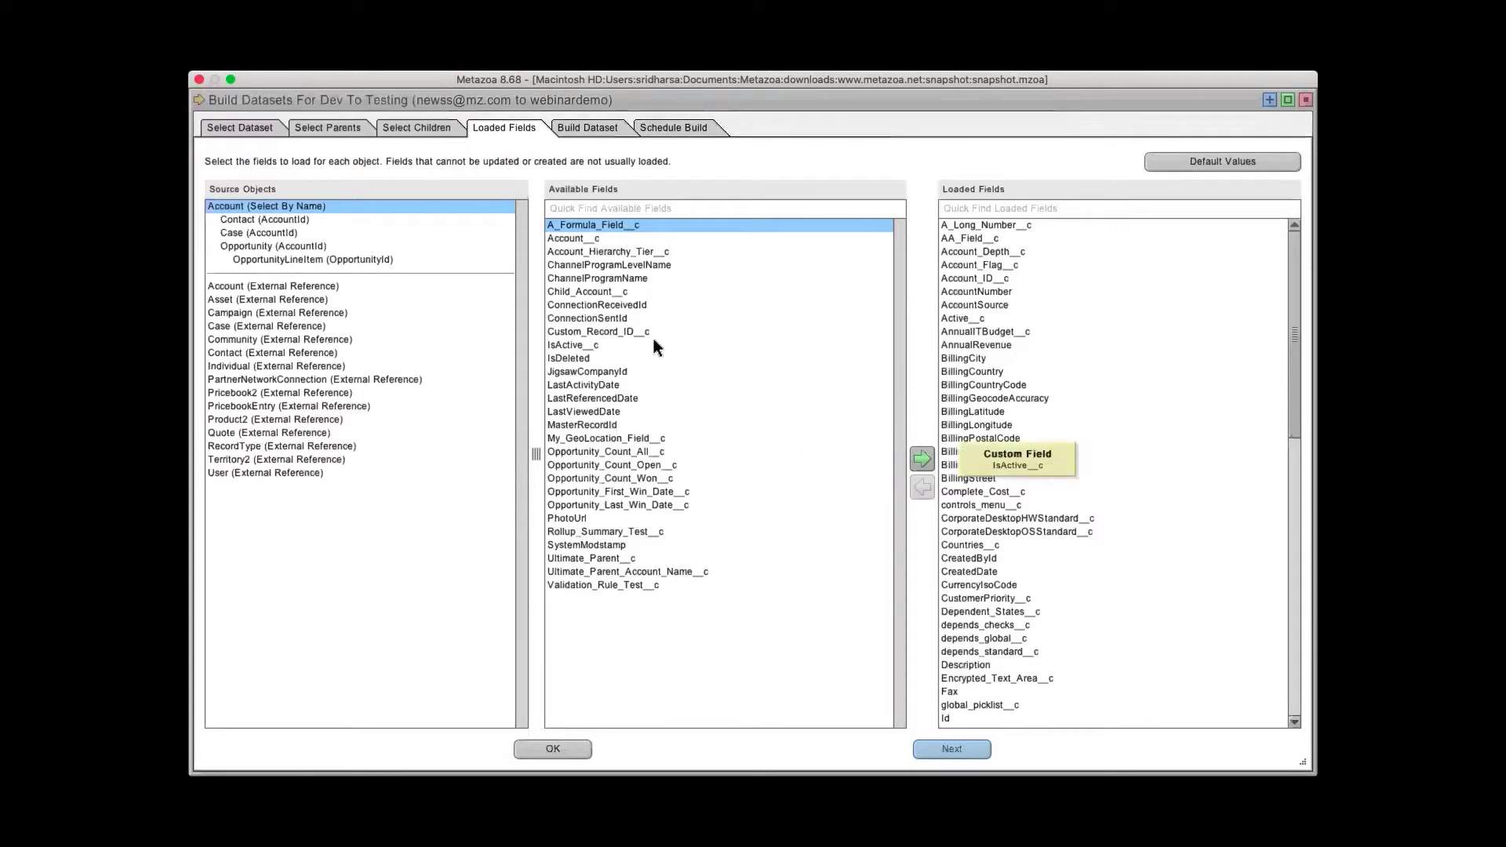
click(611, 400)
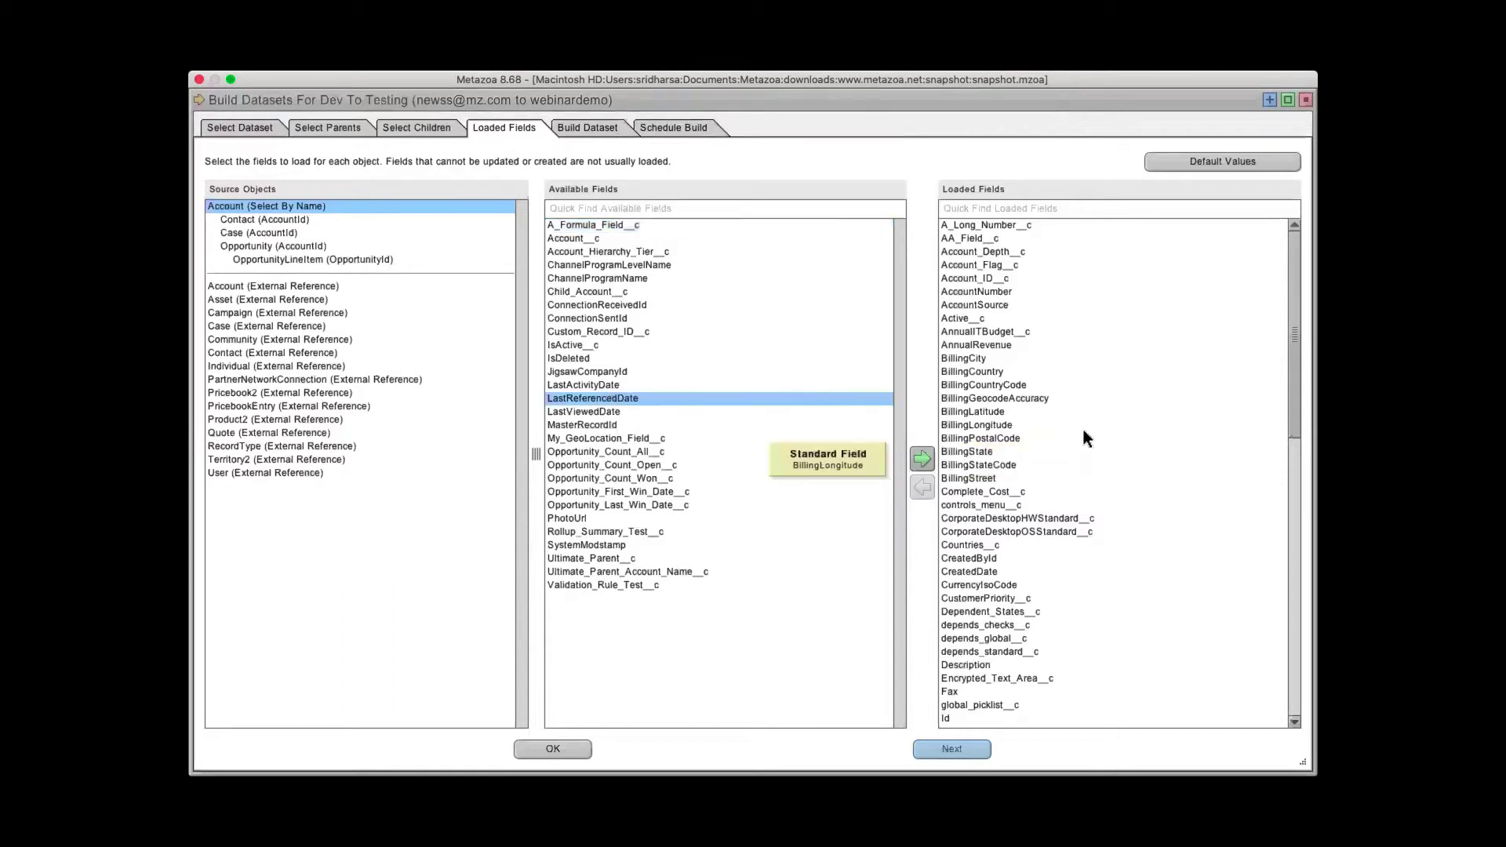
click(922, 459)
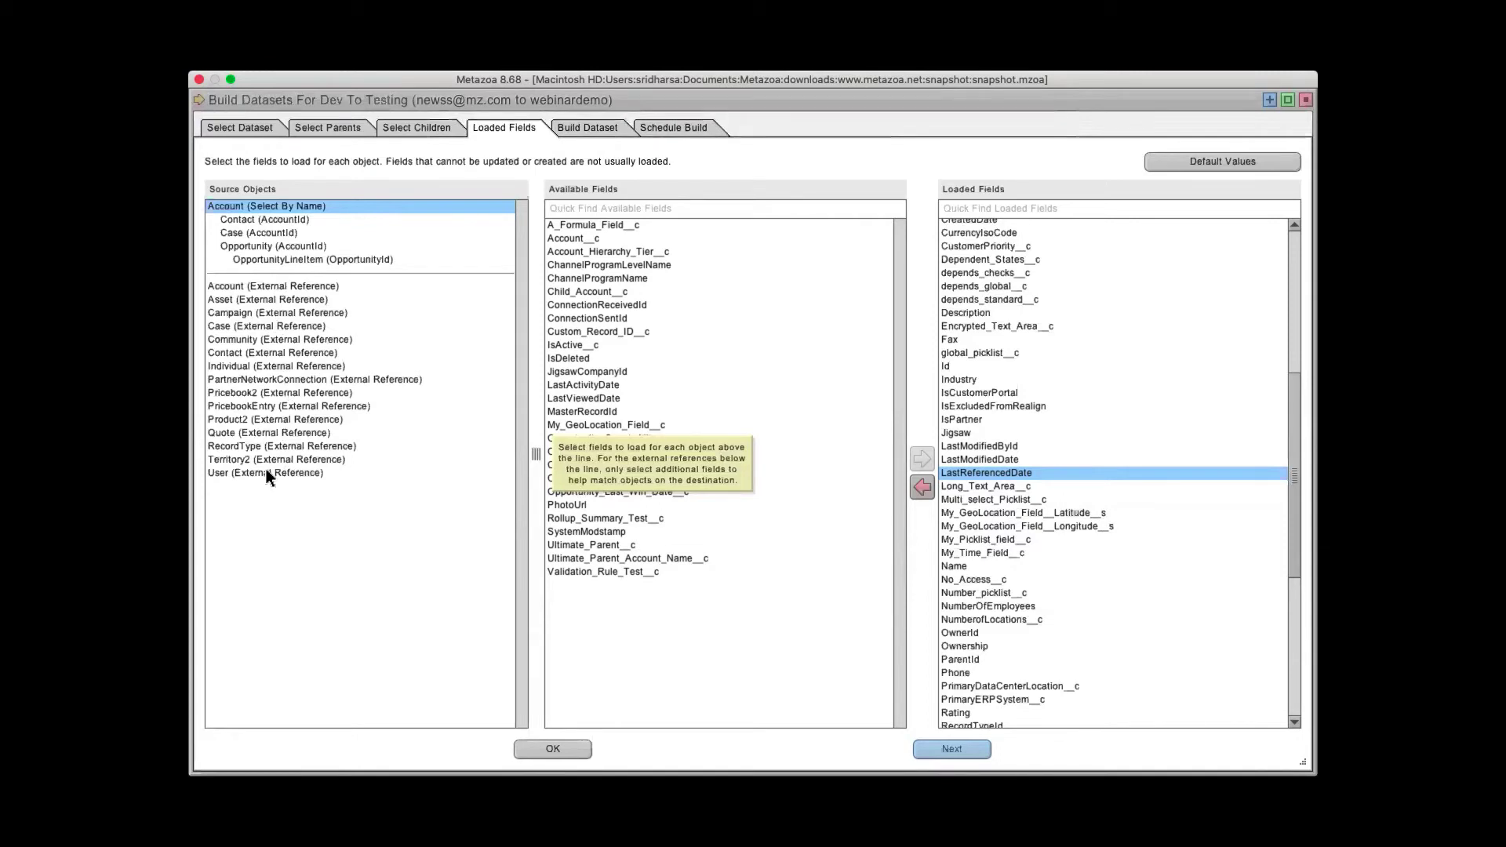
- Include EmployeeNumber and FederationIdentifier as loaded fields for the User external reference
click(235, 473)
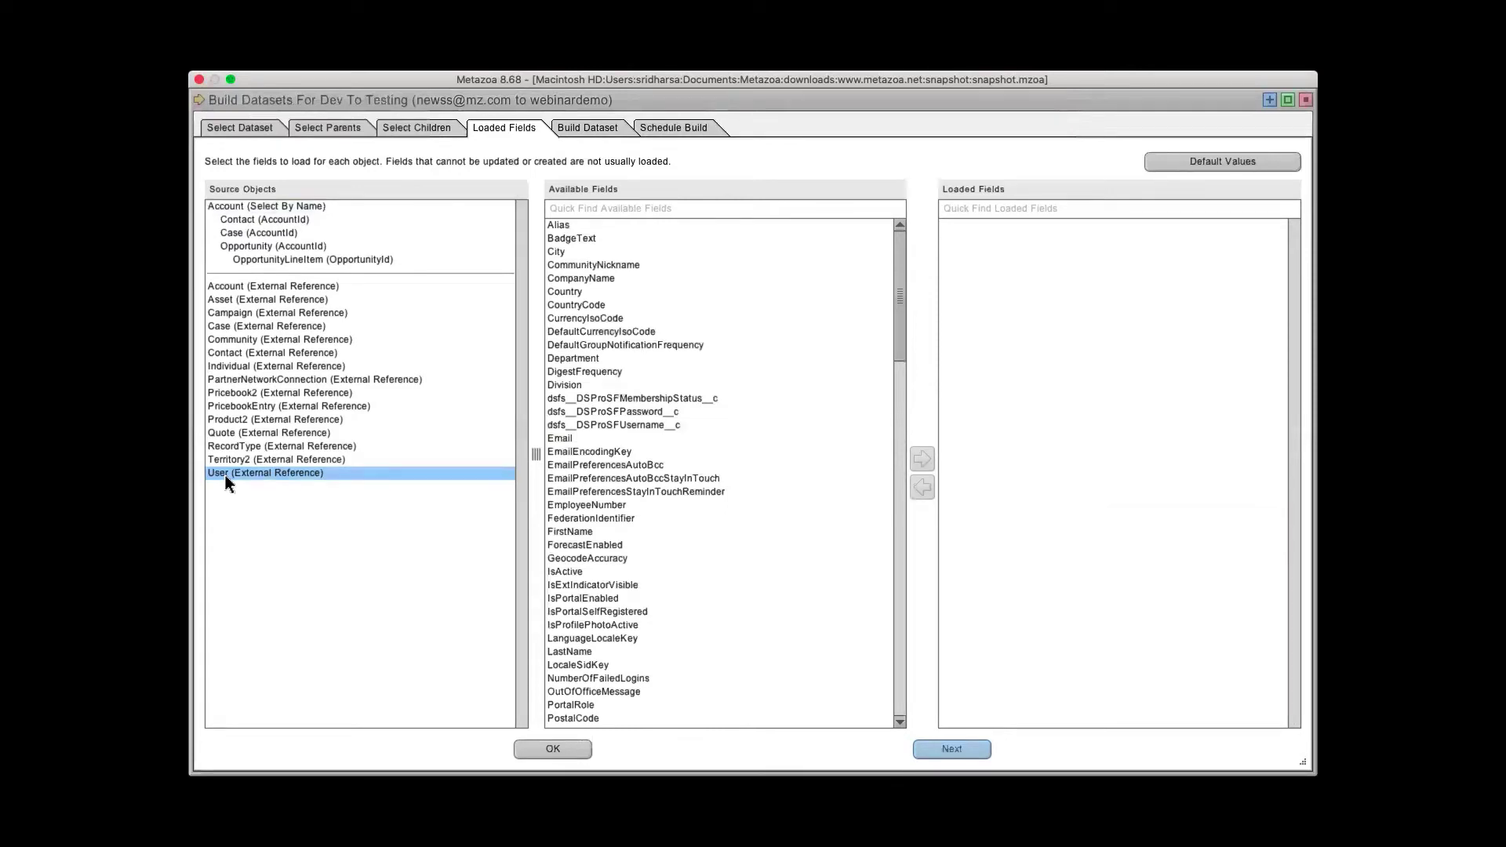
click(600, 506)
shift+click(610, 519)
click(922, 459)
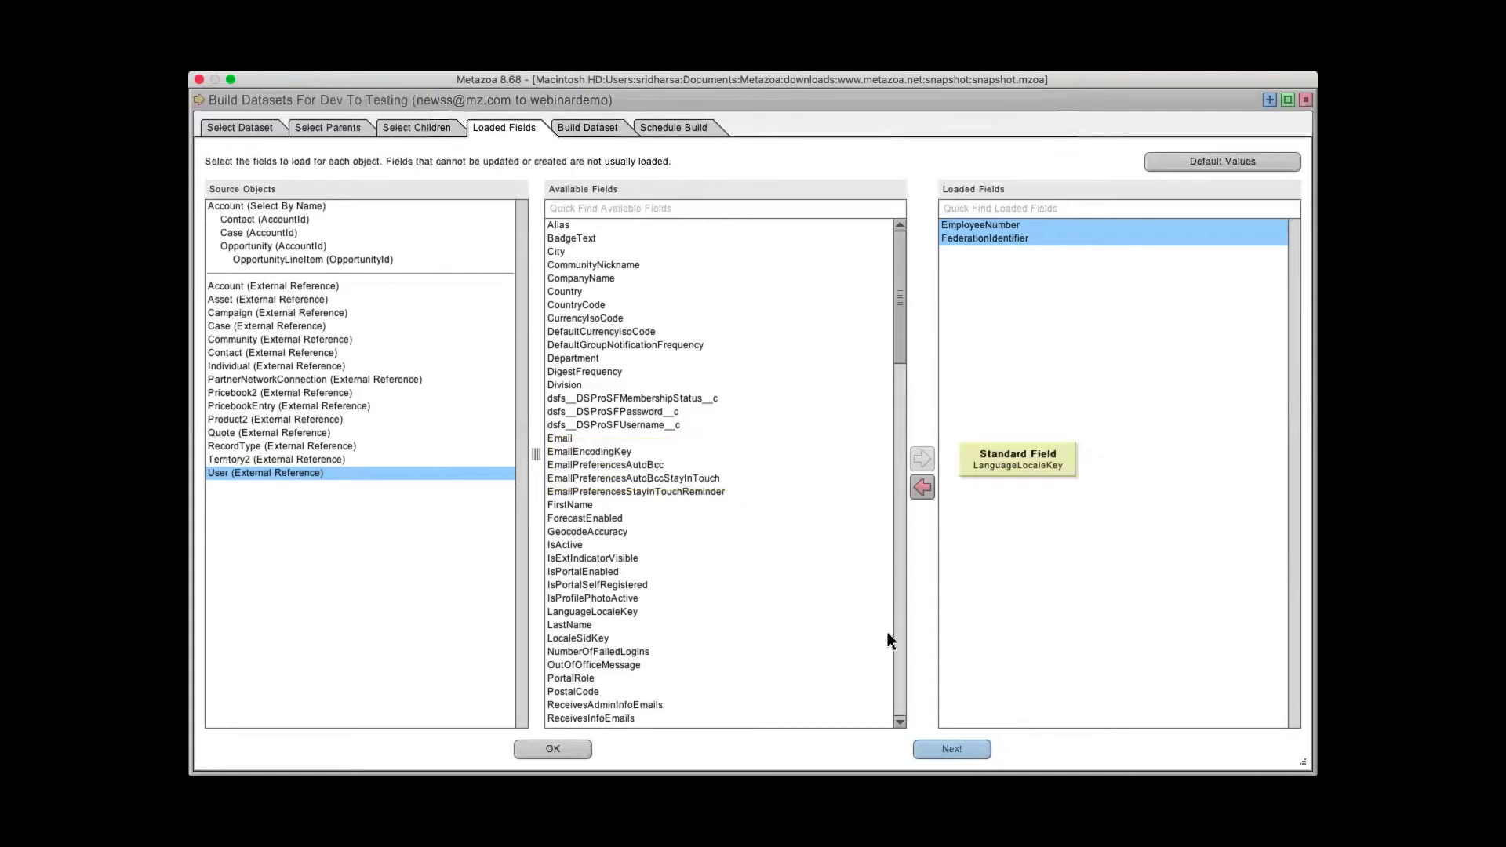
- Continue to the build stage, build the dataset, and close the dataset builder
click(958, 747)
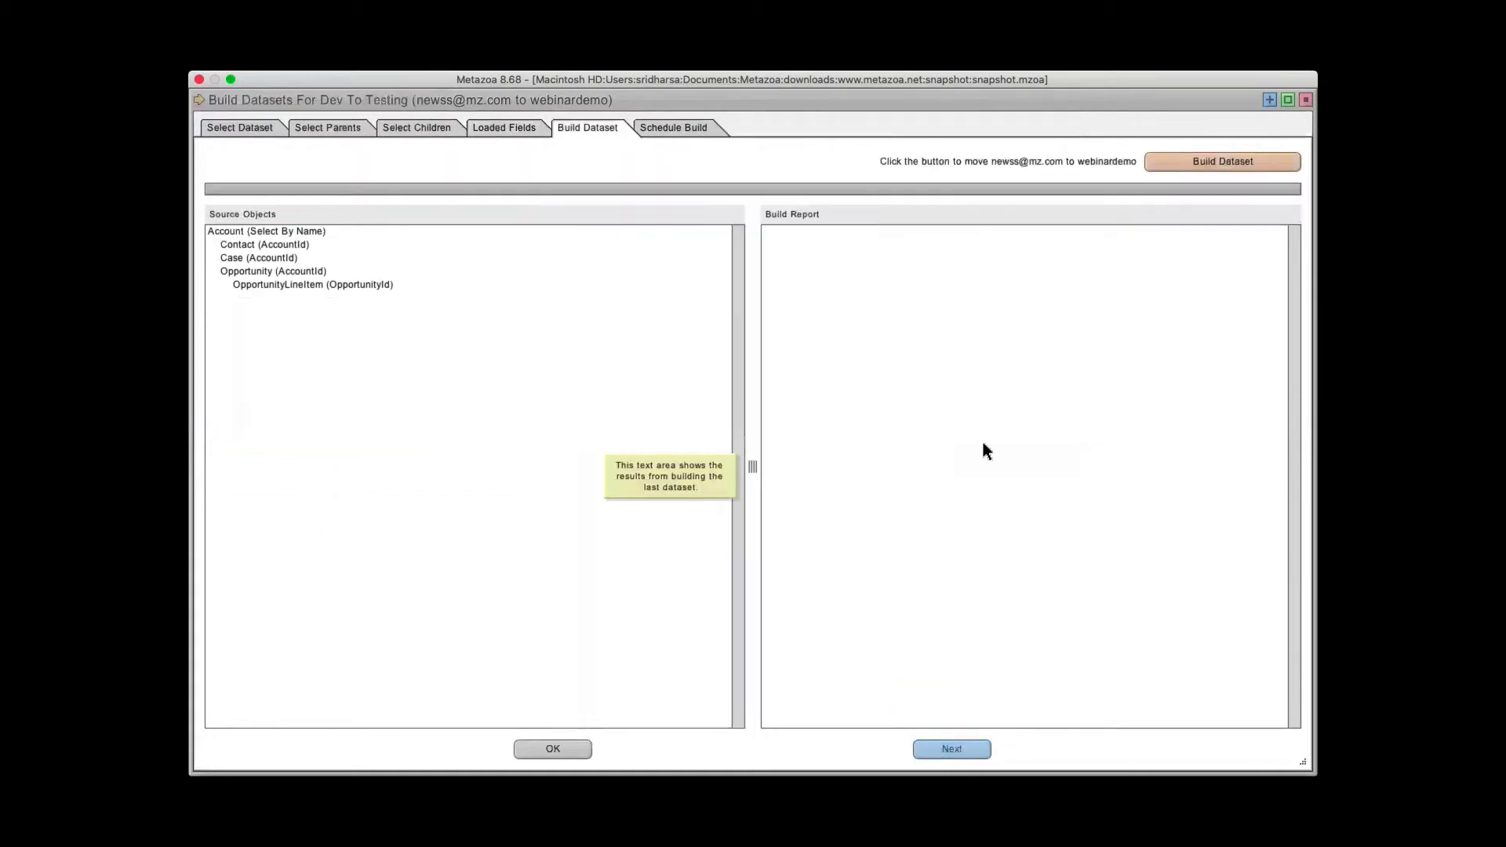
click(1173, 165)
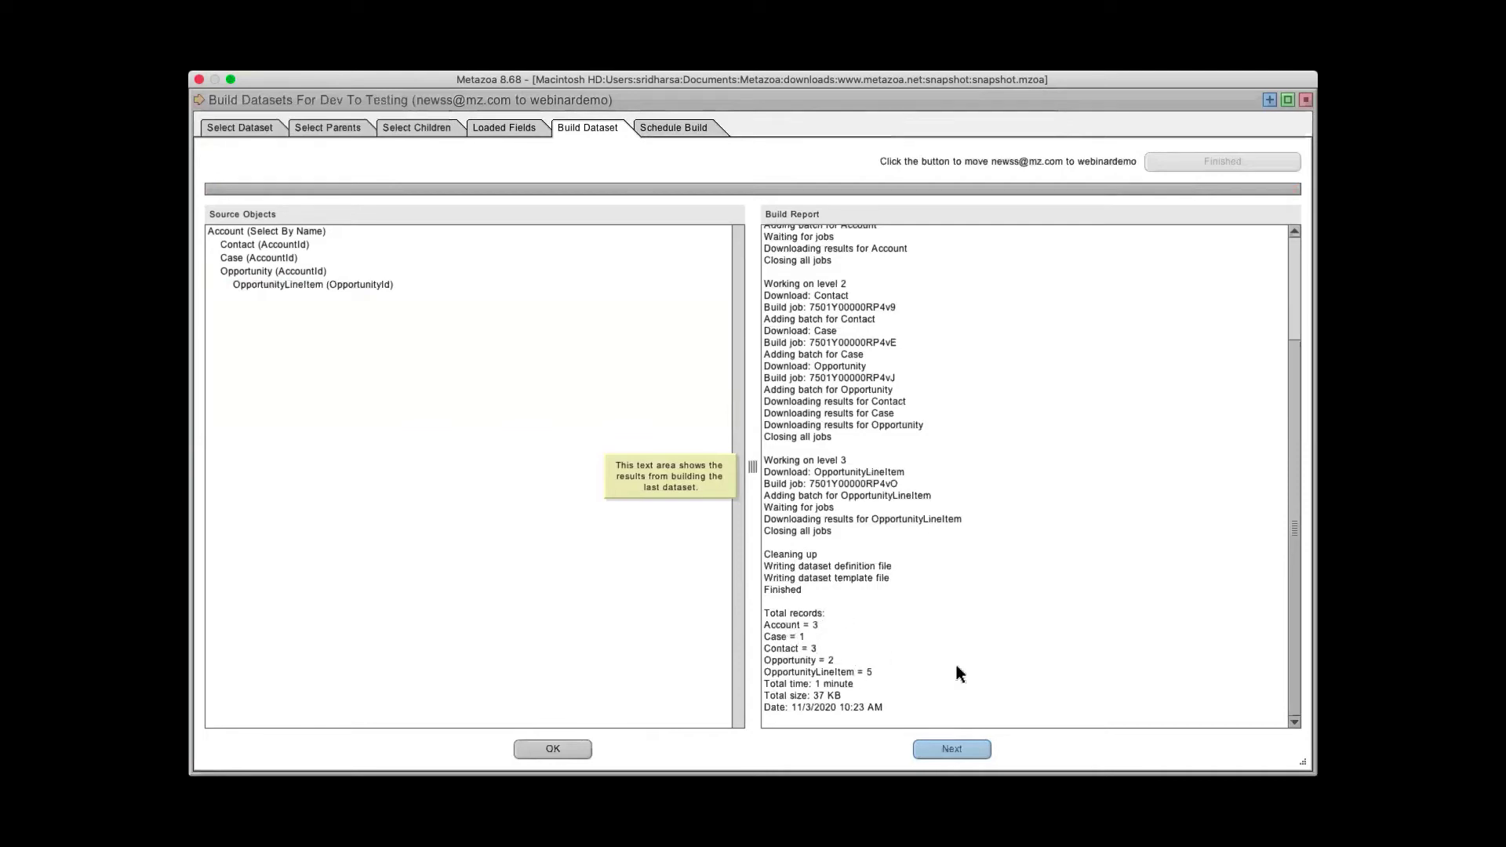
click(569, 750)
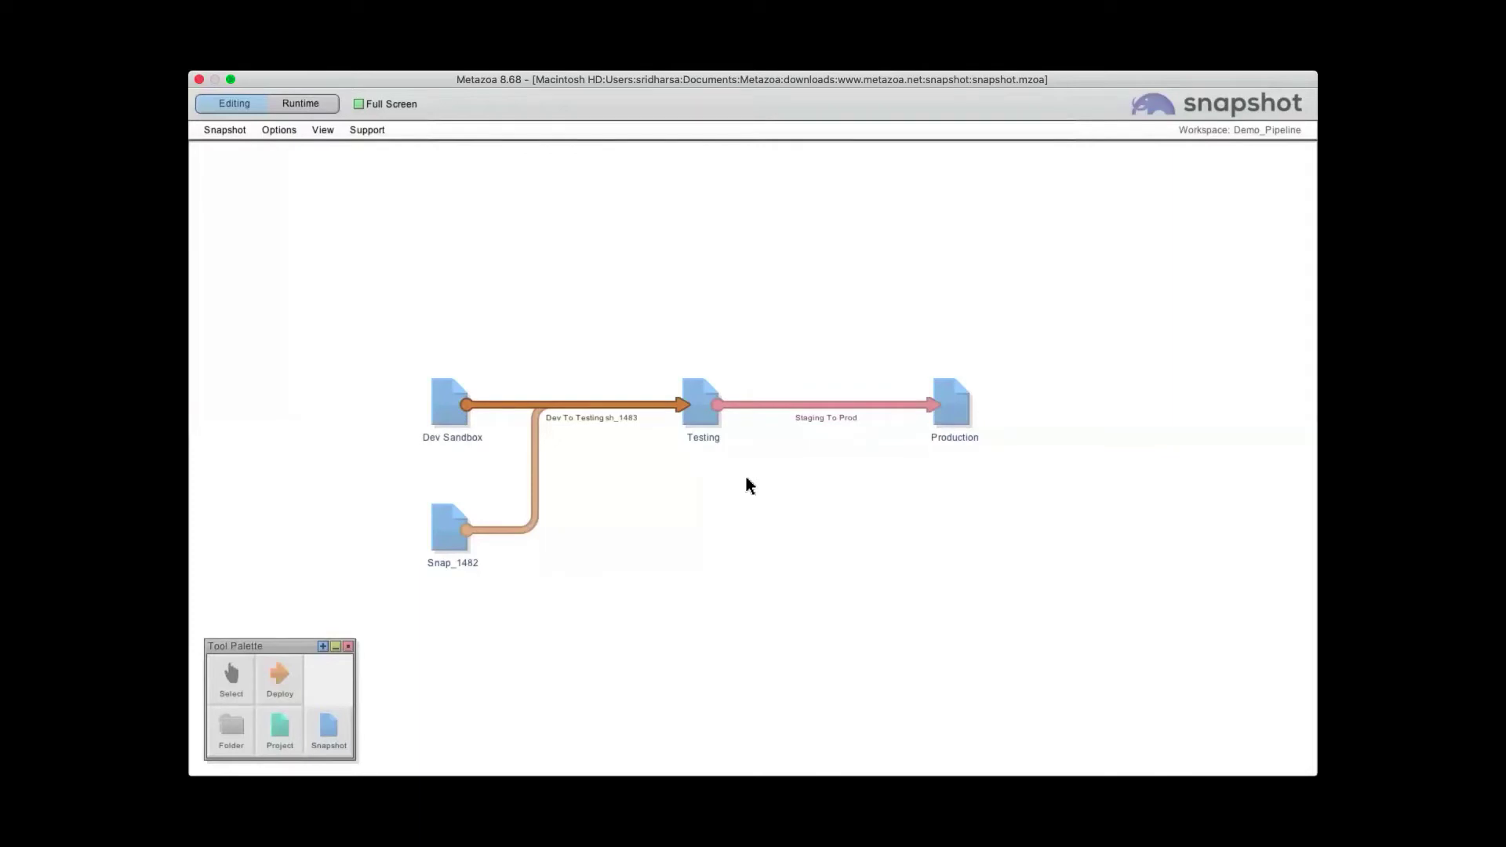
- Start migrating datasets on the Dev To Testing arrow, maximize the dialog, and continue with the webinardemo dataset to its matching fields
right_click(516, 408)
mouse_move(572, 510)
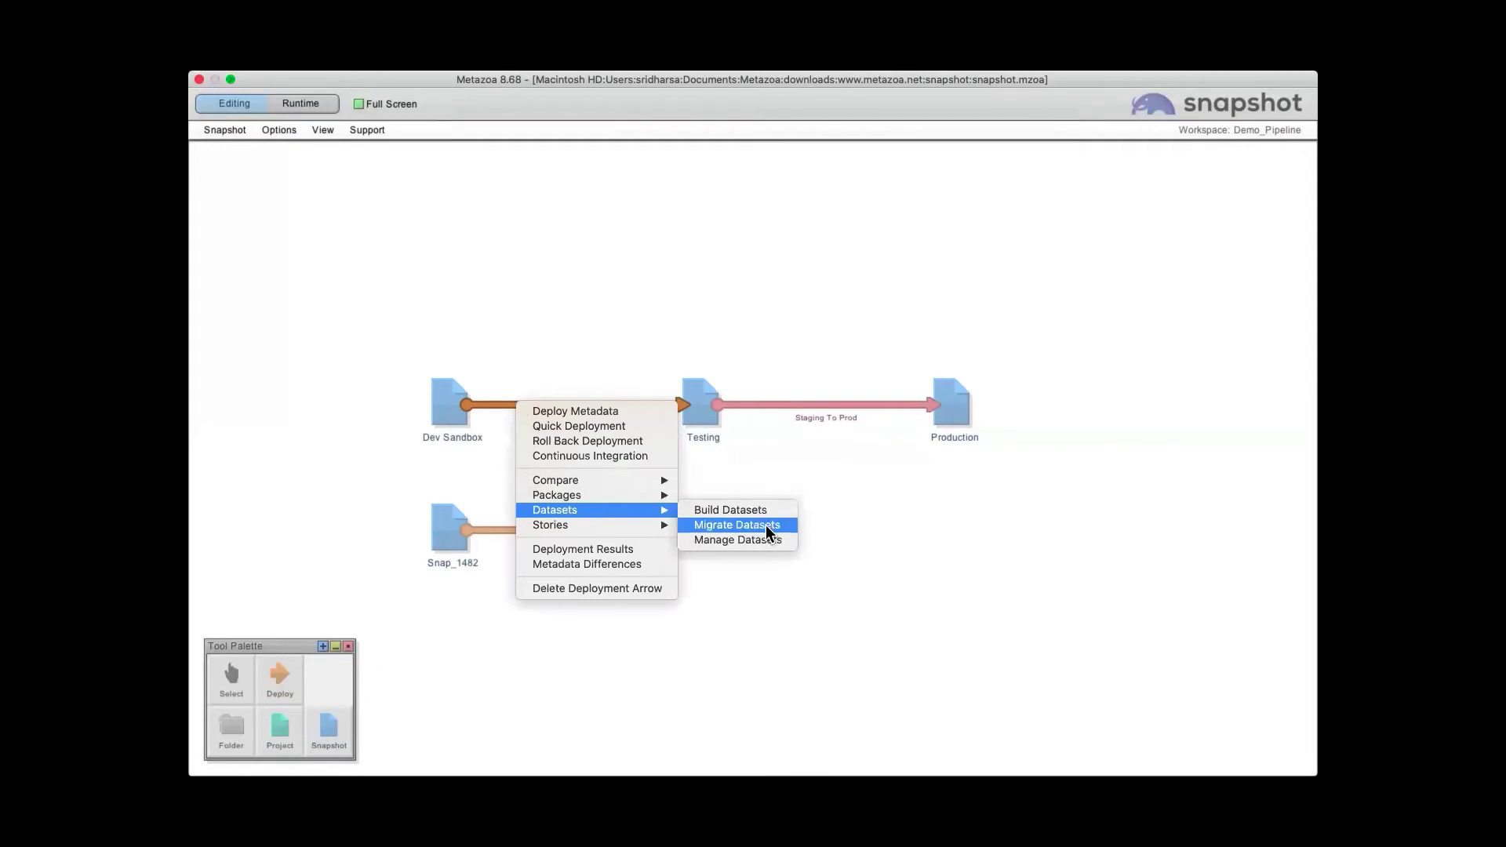
click(766, 525)
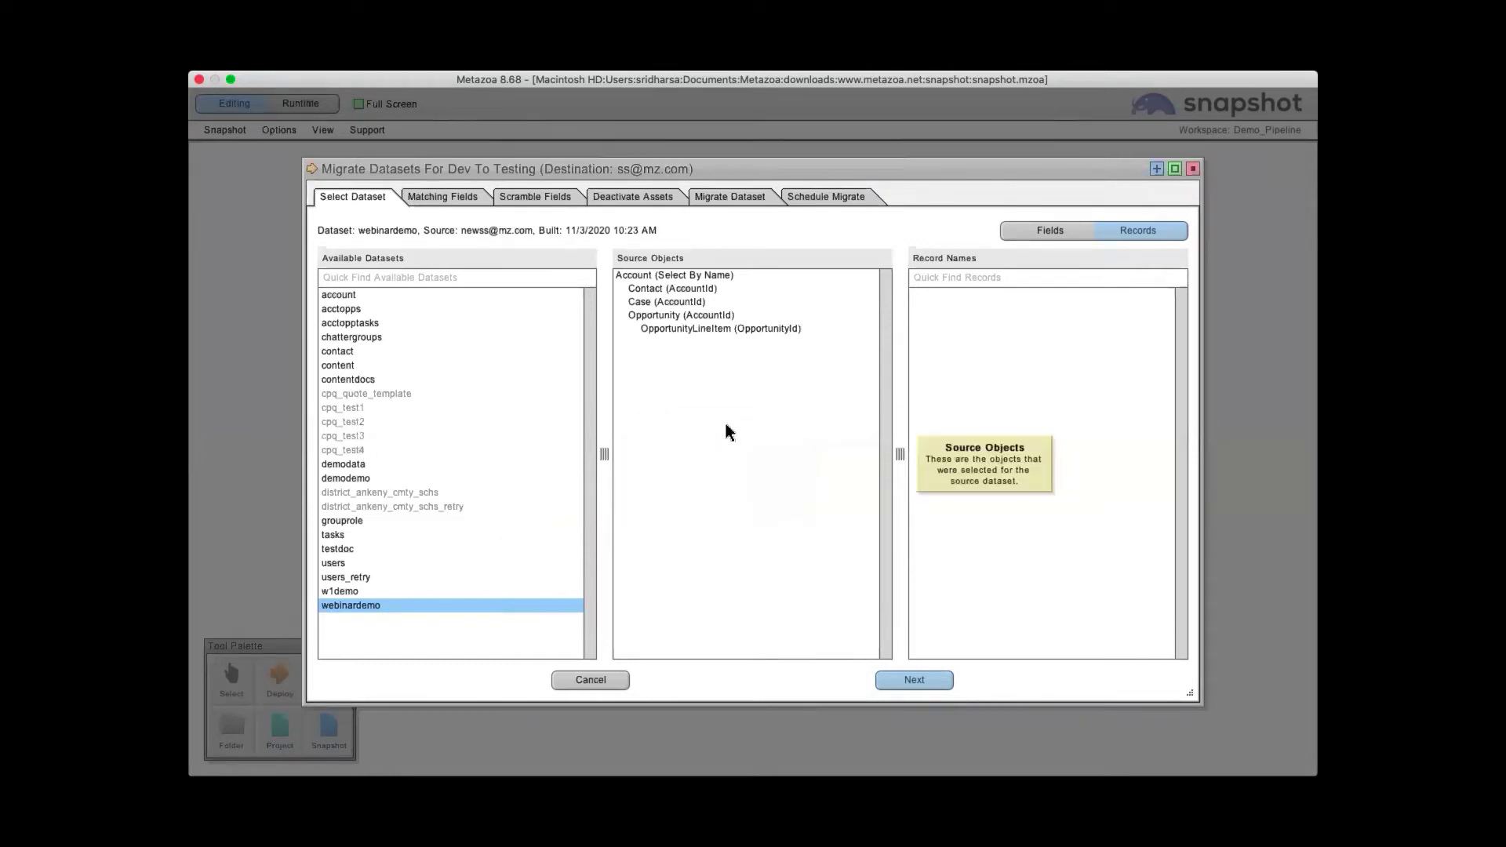
click(1174, 169)
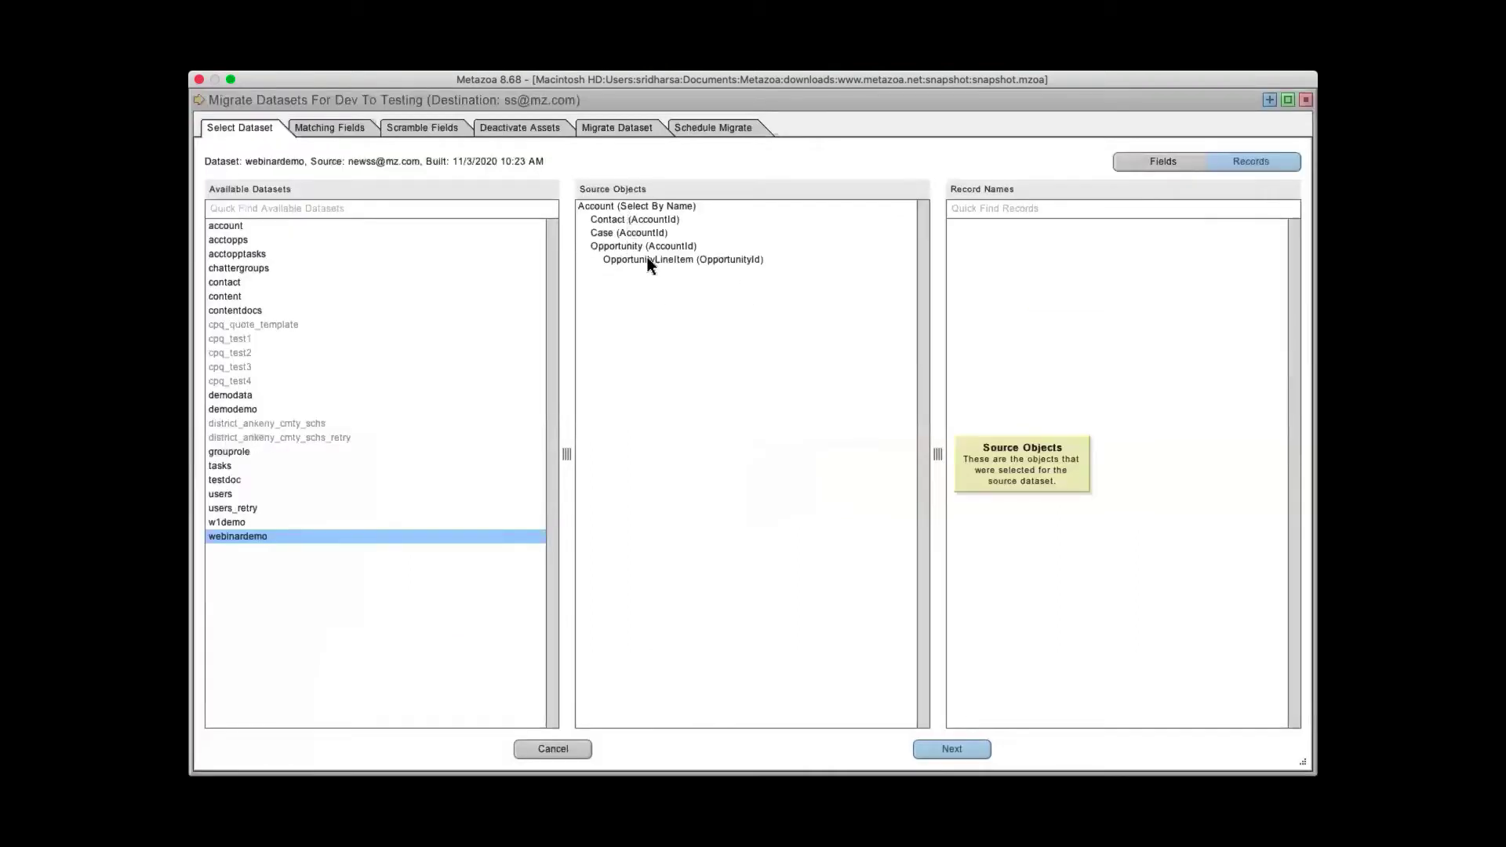
click(952, 749)
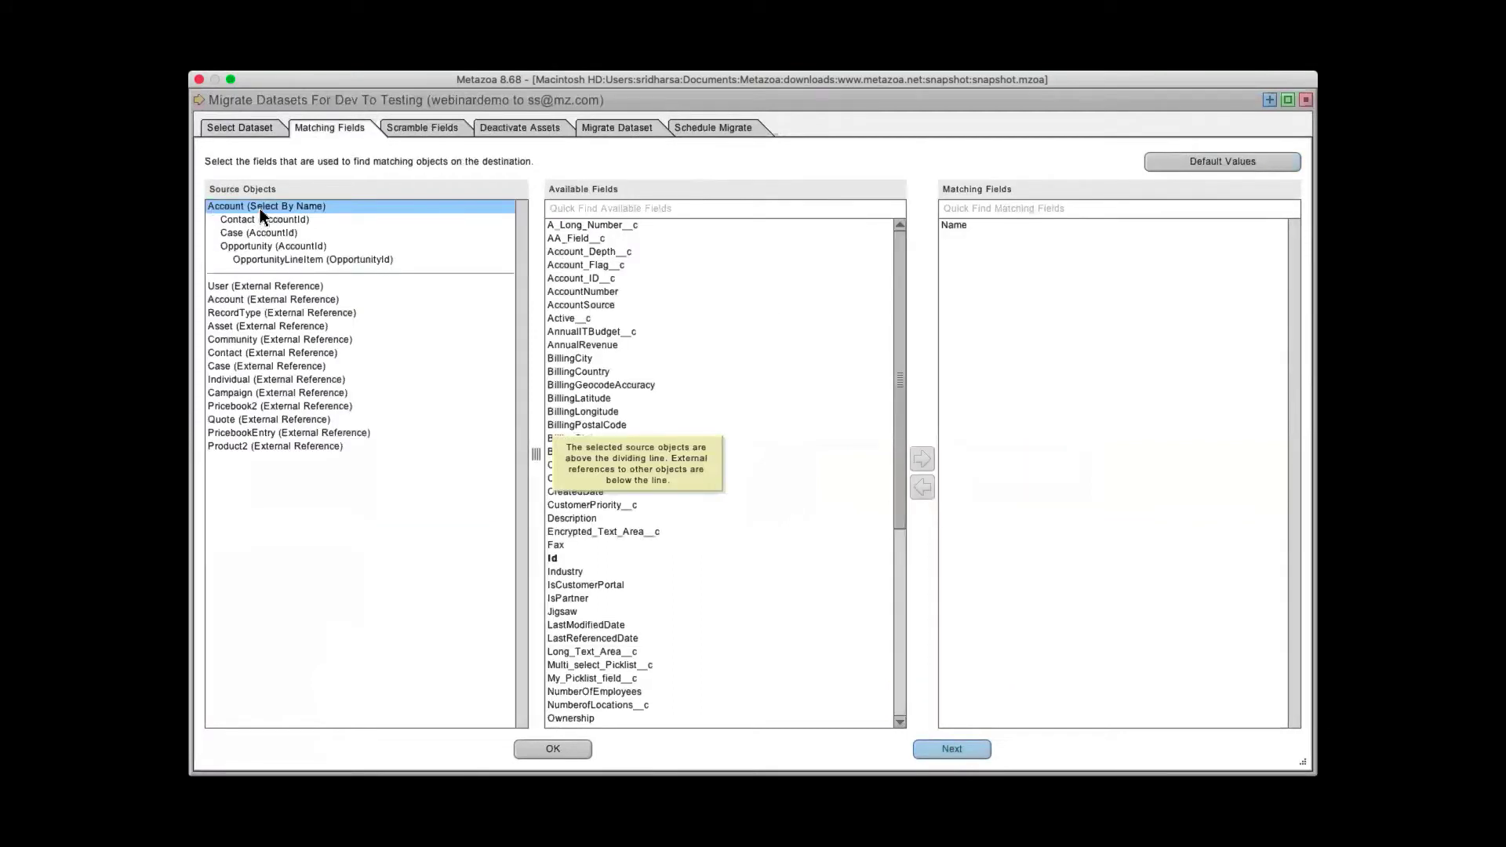
- Switch to Microsoft Edge, review the General Electric accounts in the Webinar list view, and return to Metazoa Snapshot
click(969, 225)
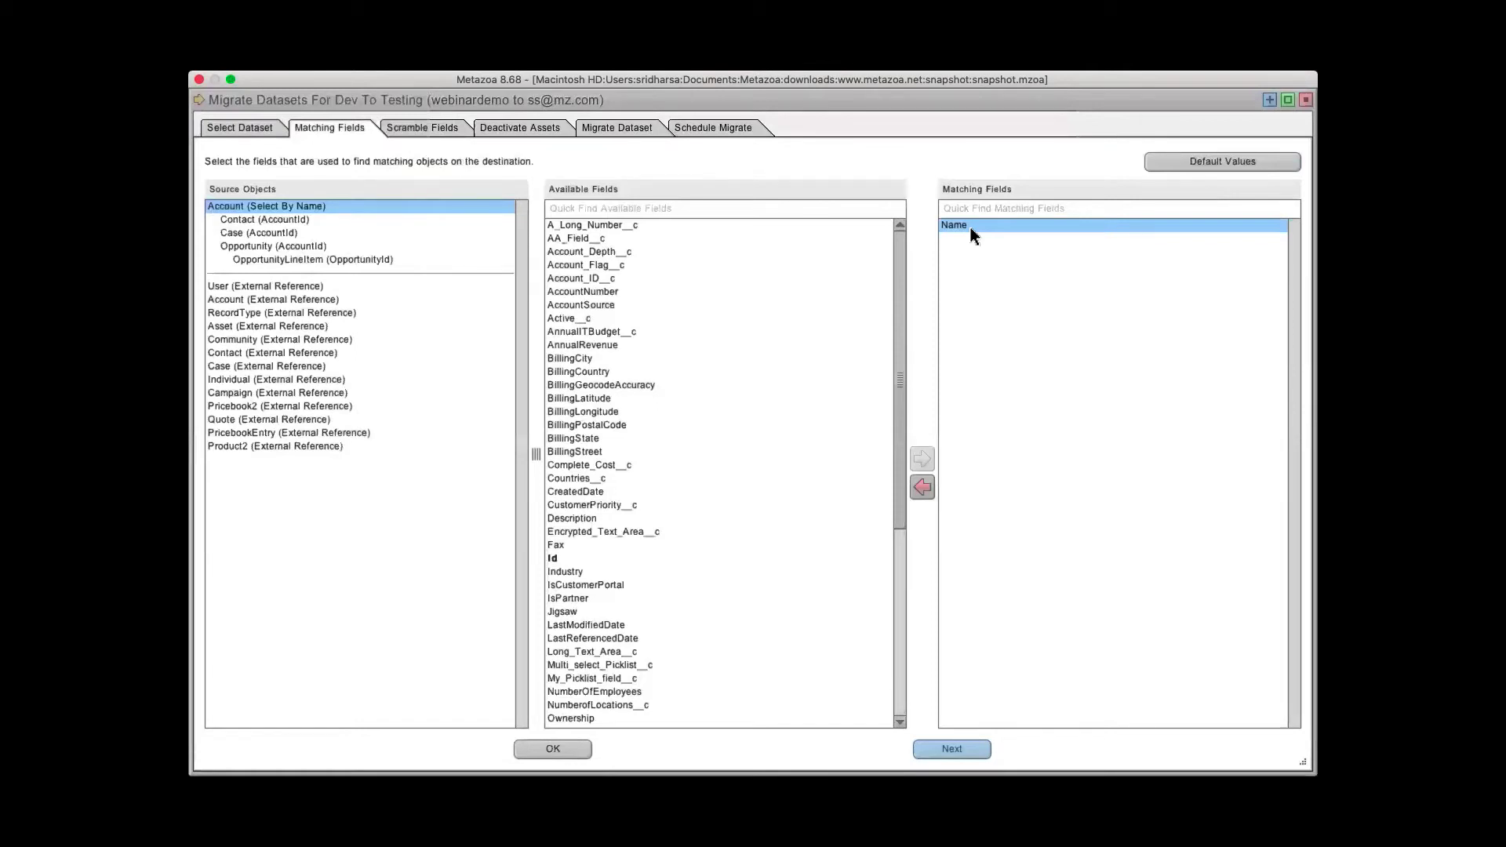
key(super+Tab)
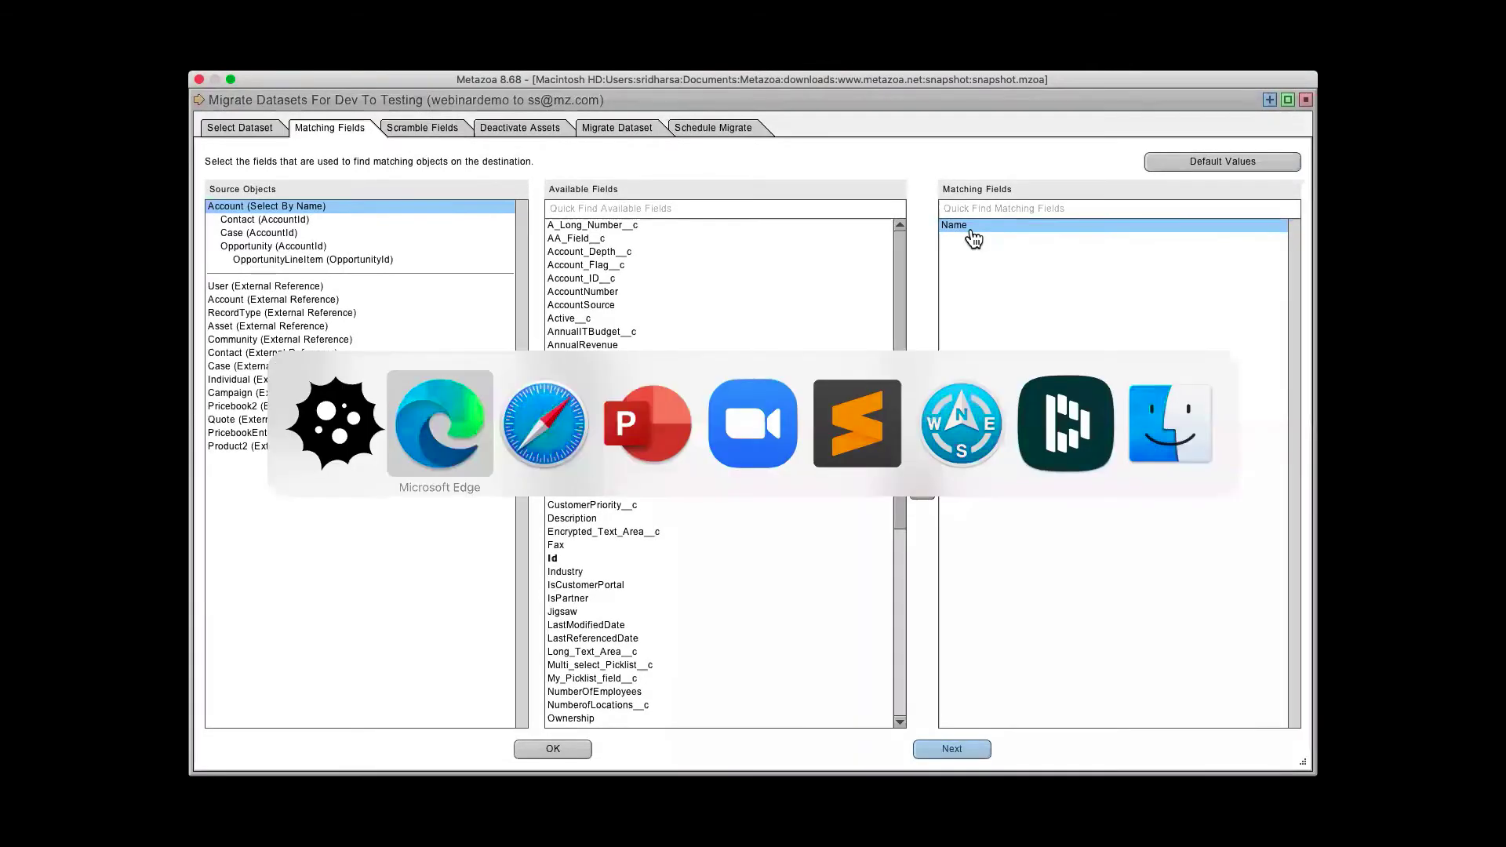
click(461, 469)
click(476, 233)
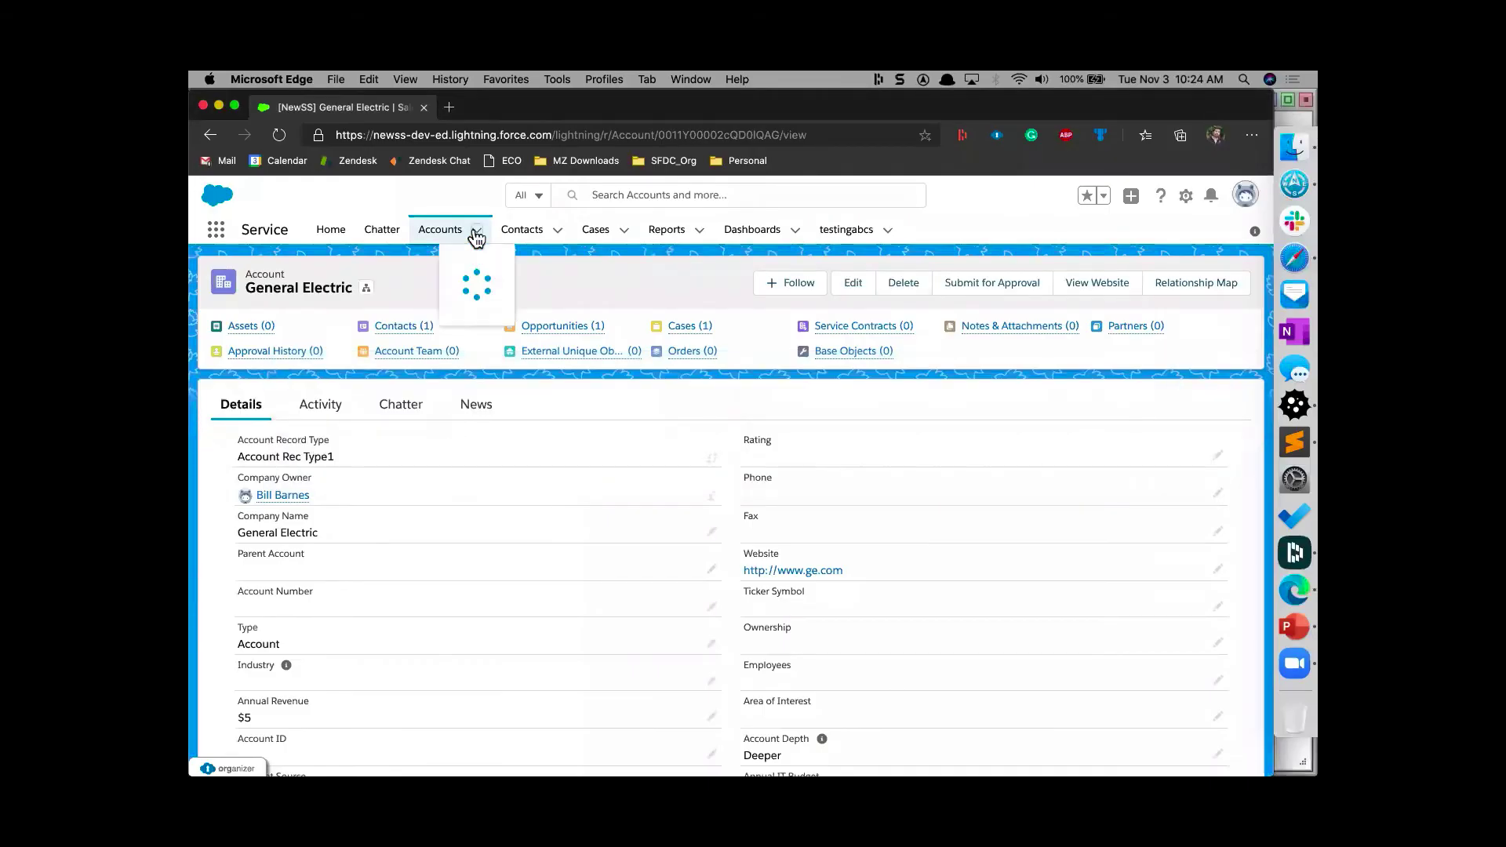
click(447, 409)
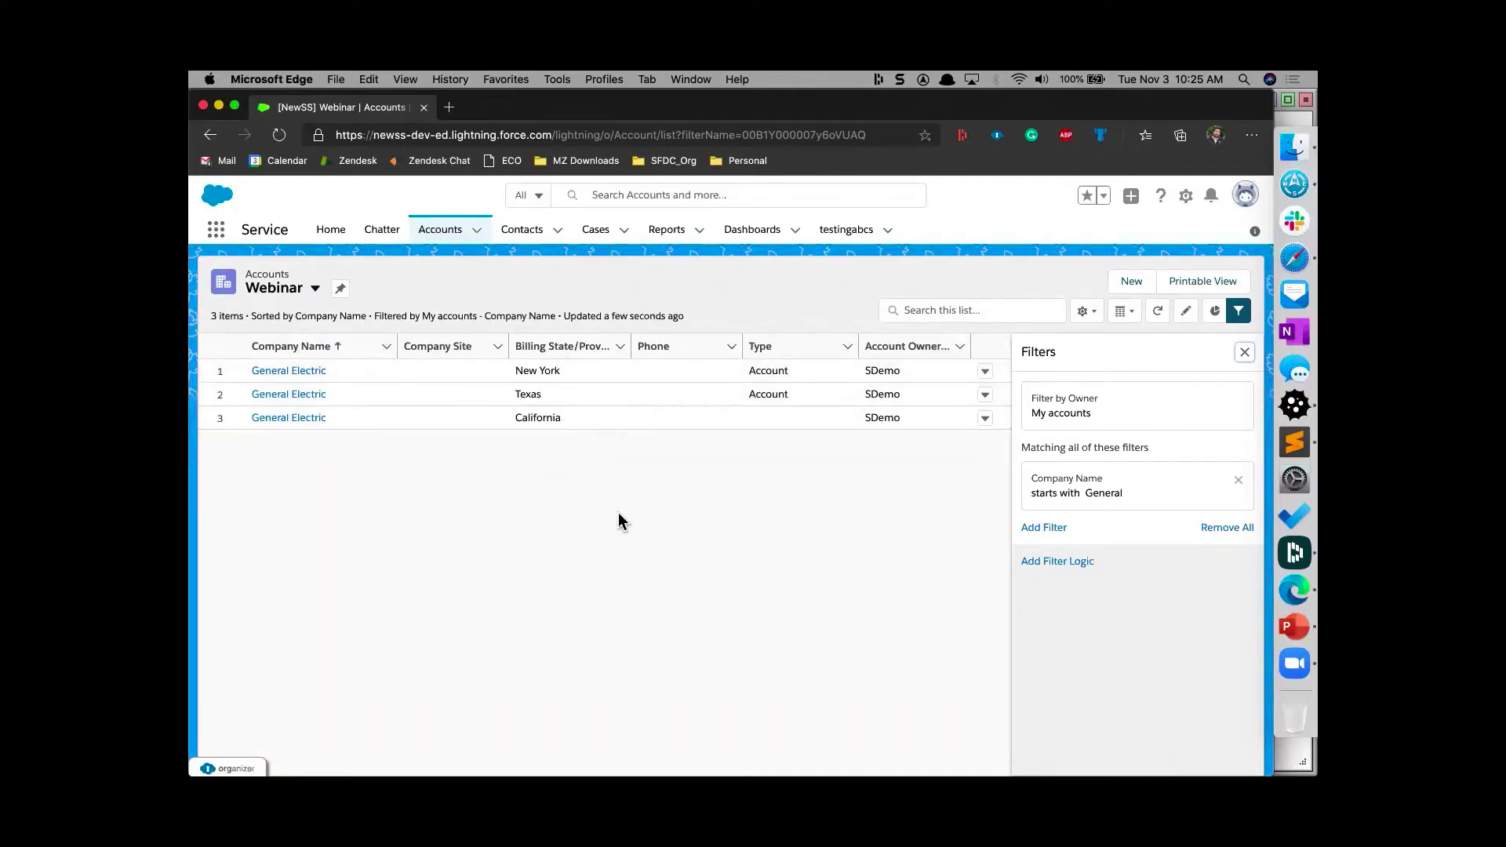
key(super+Tab)
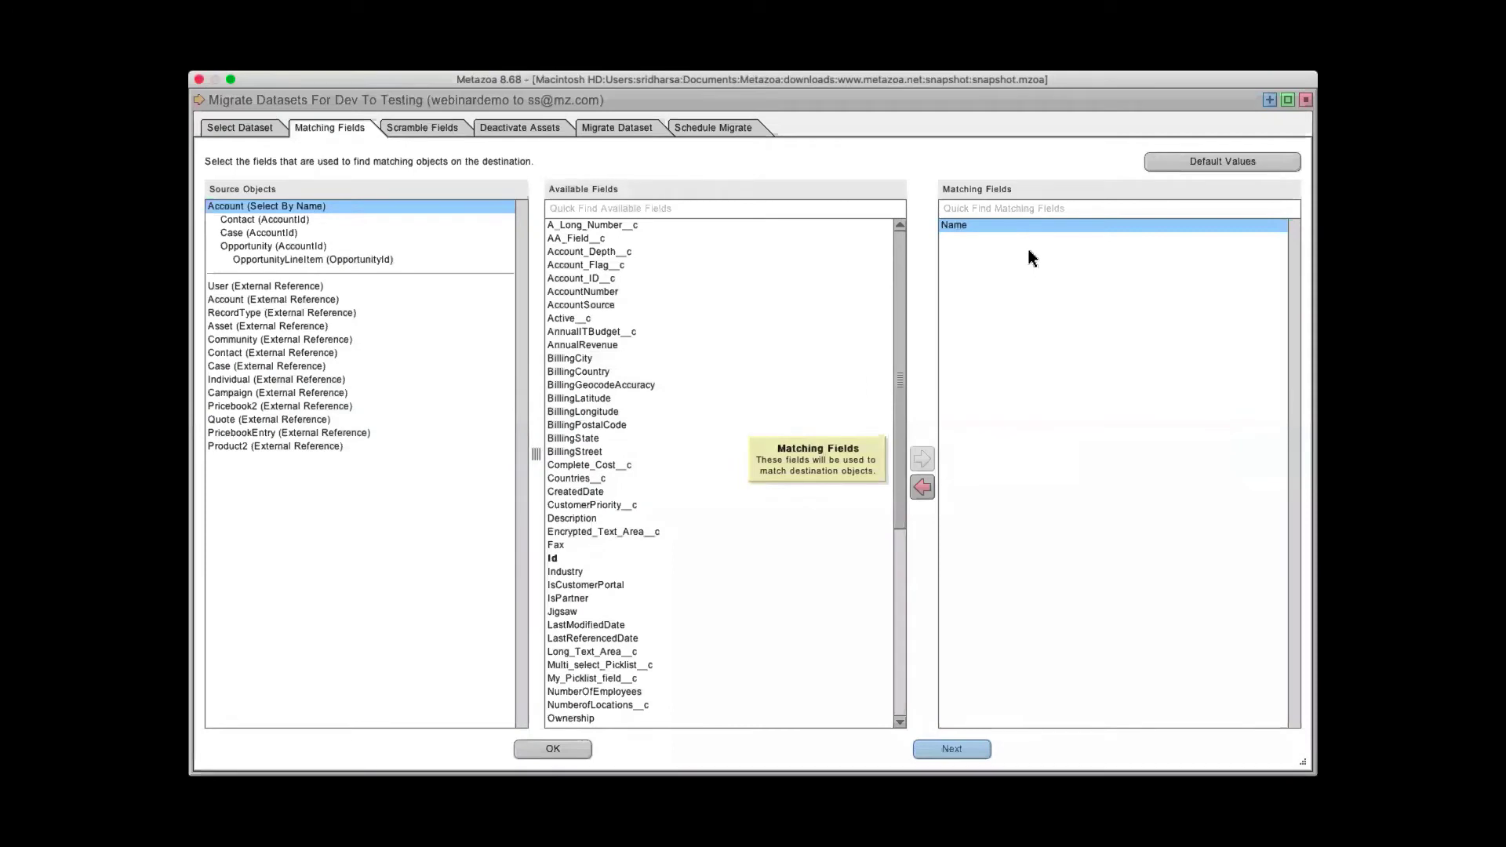
- Add BillingCity and VirtualId to the matching fields for Account and continue to the scramble fields
click(593, 360)
click(922, 459)
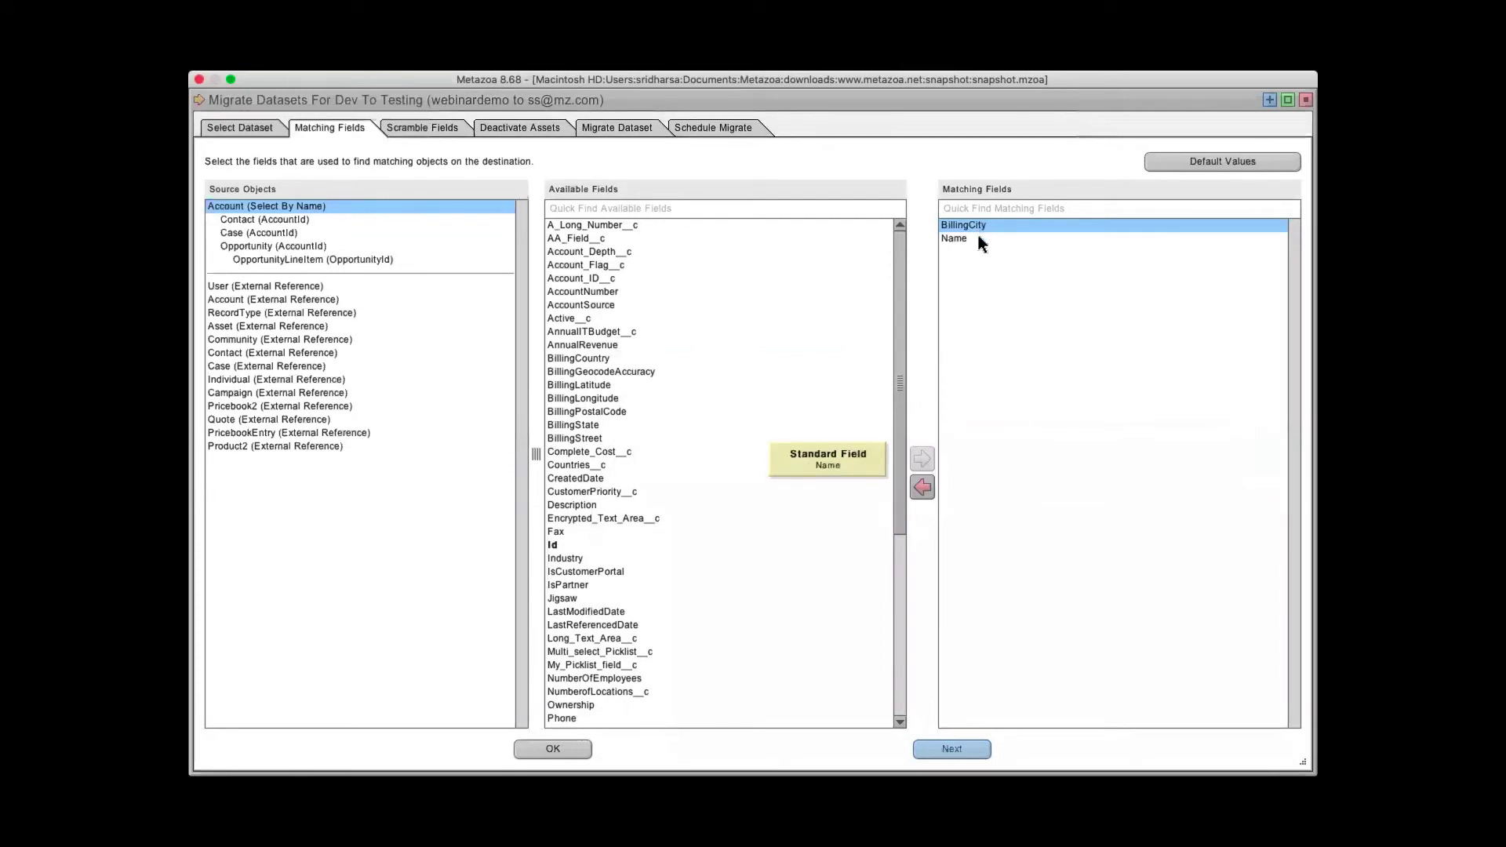
drag(898, 282, 885, 601)
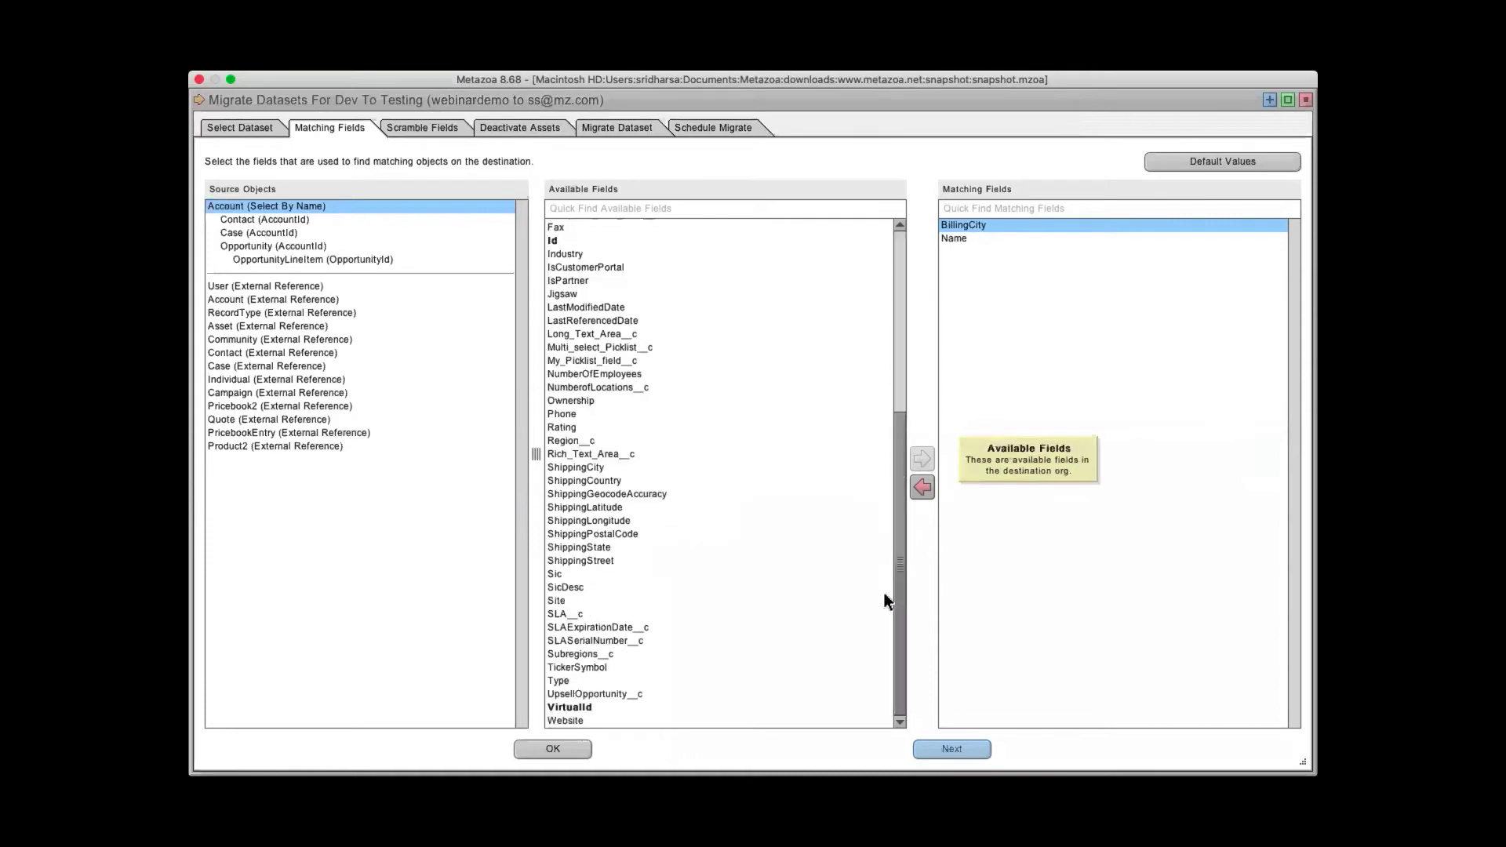
click(577, 707)
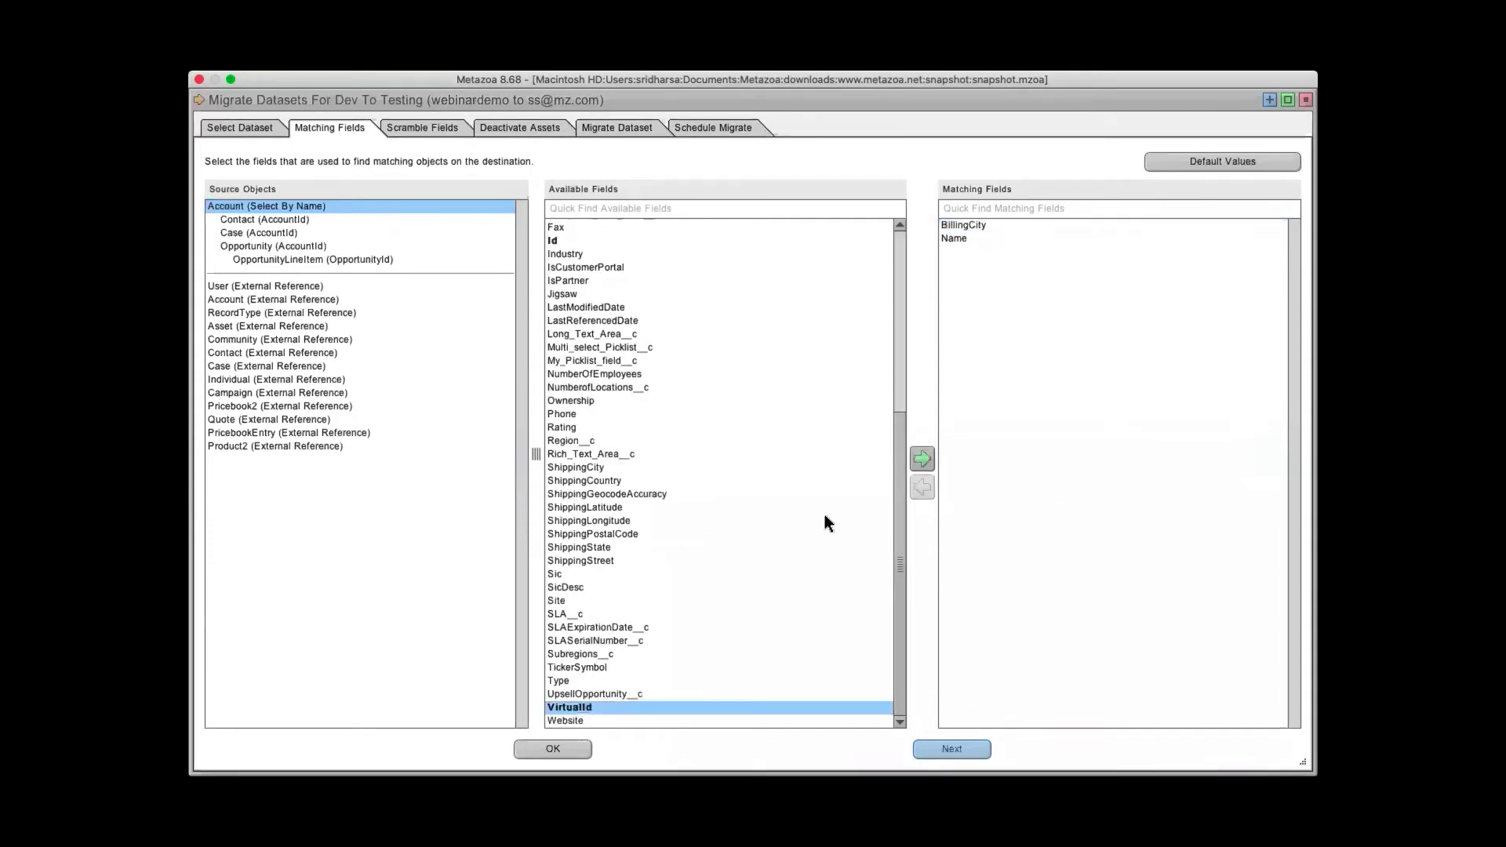
click(921, 460)
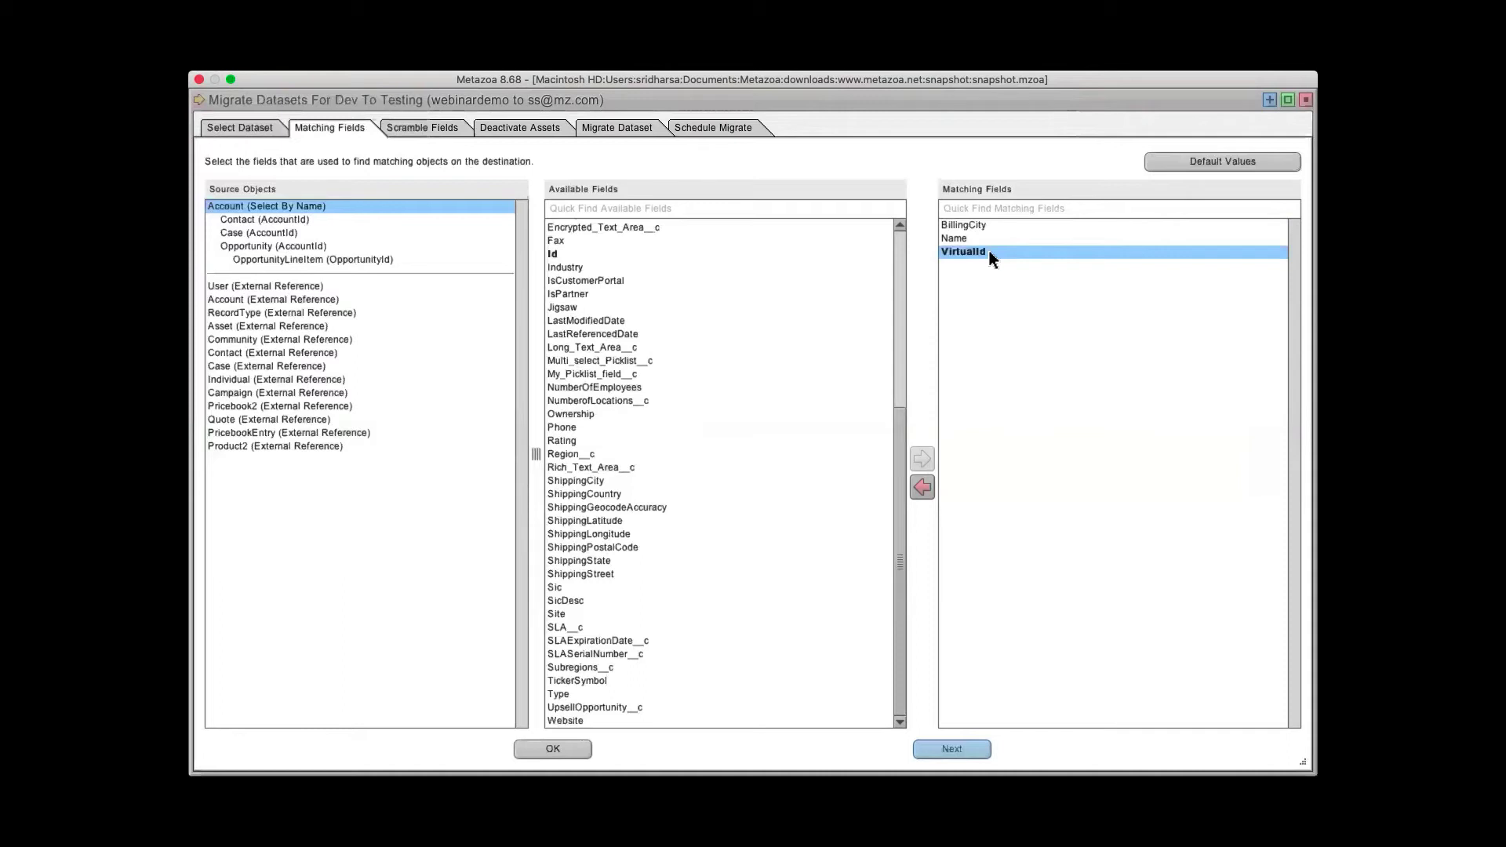
mouse_move(979, 253)
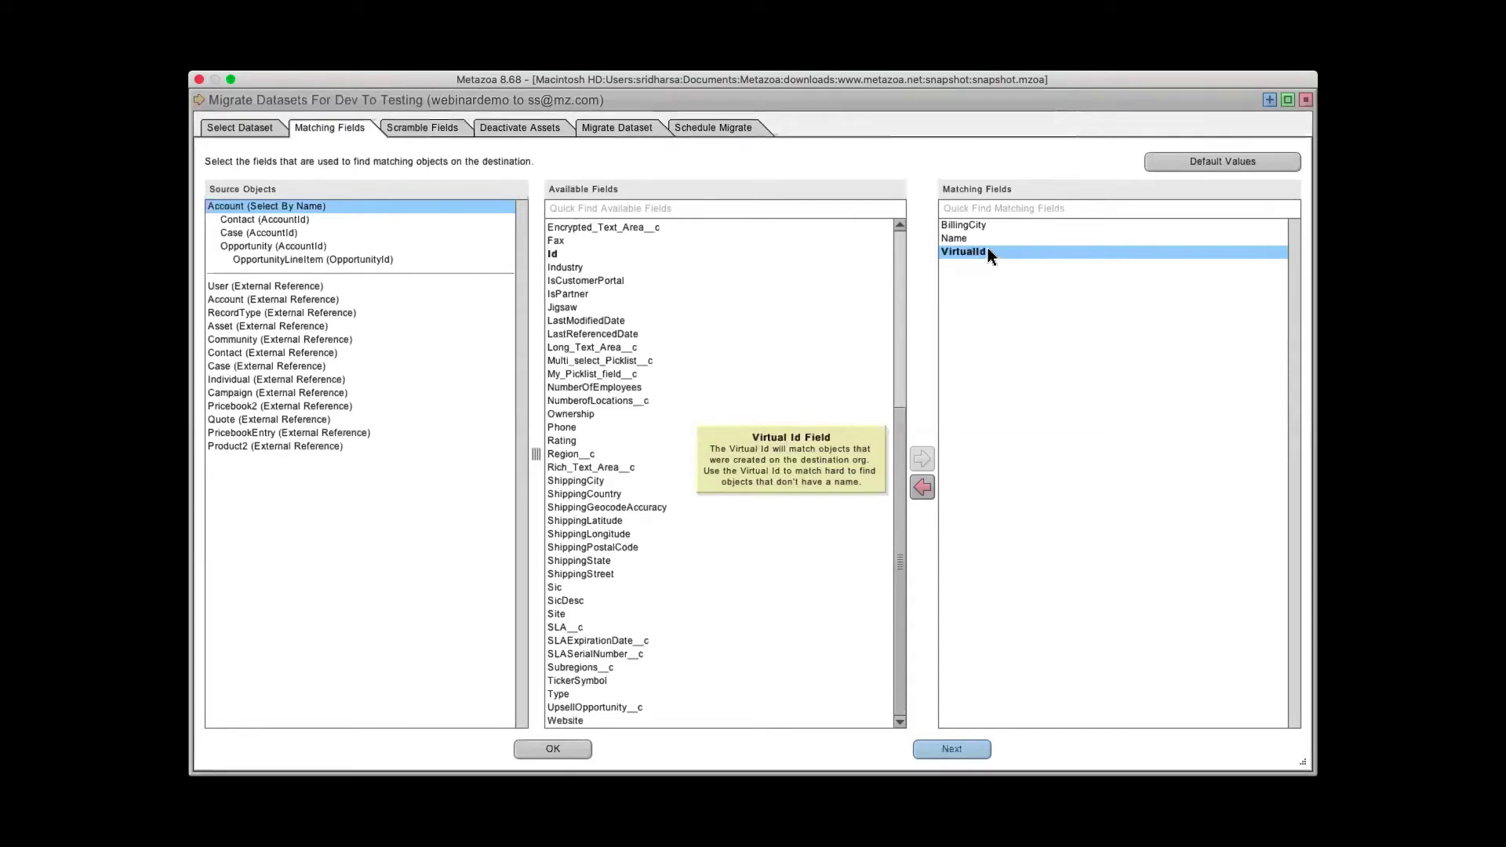
mouse_move(971, 225)
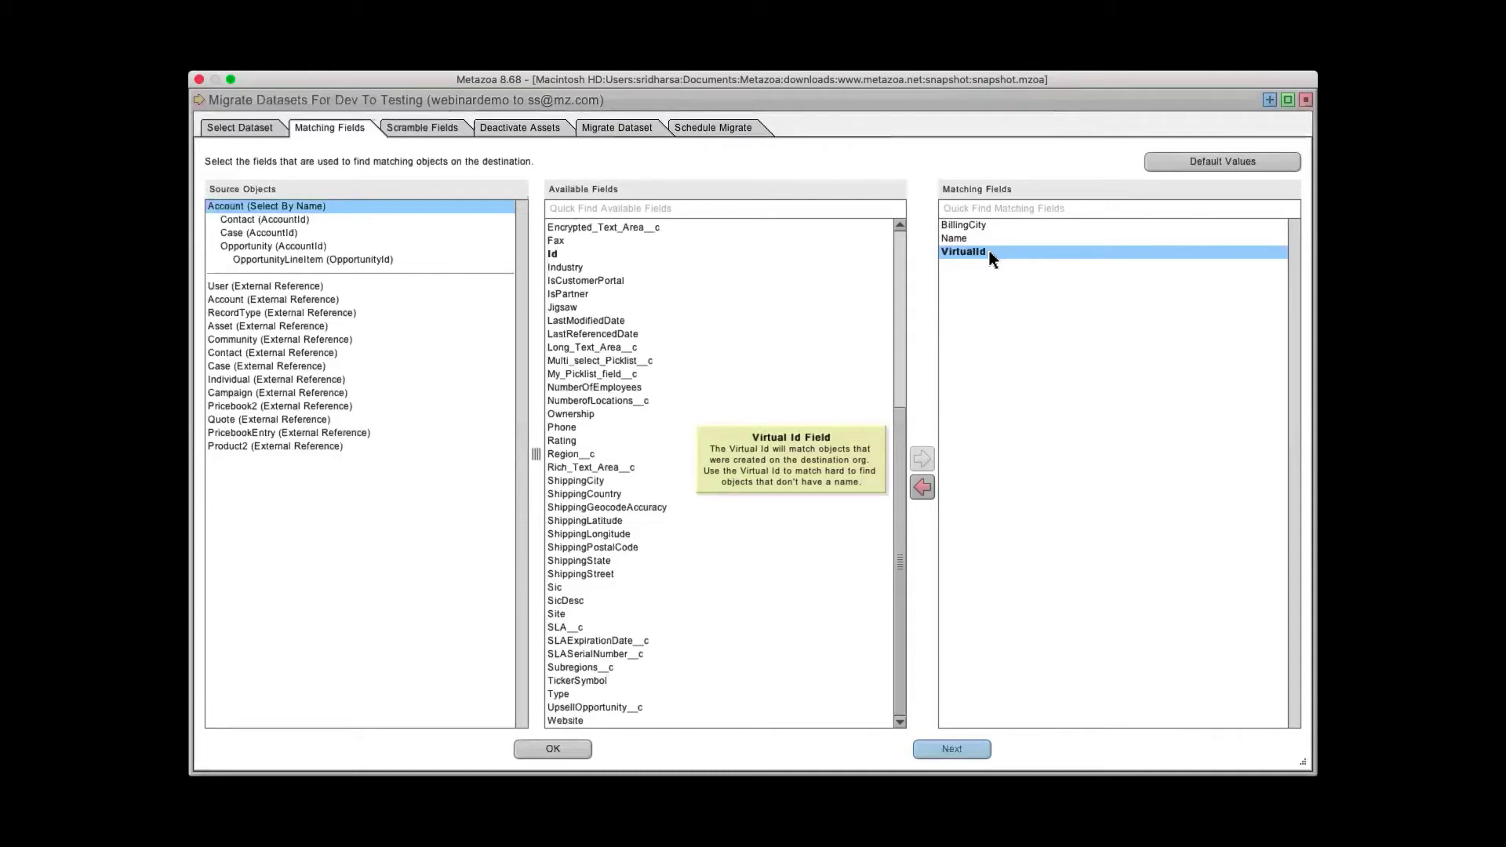
mouse_move(290, 223)
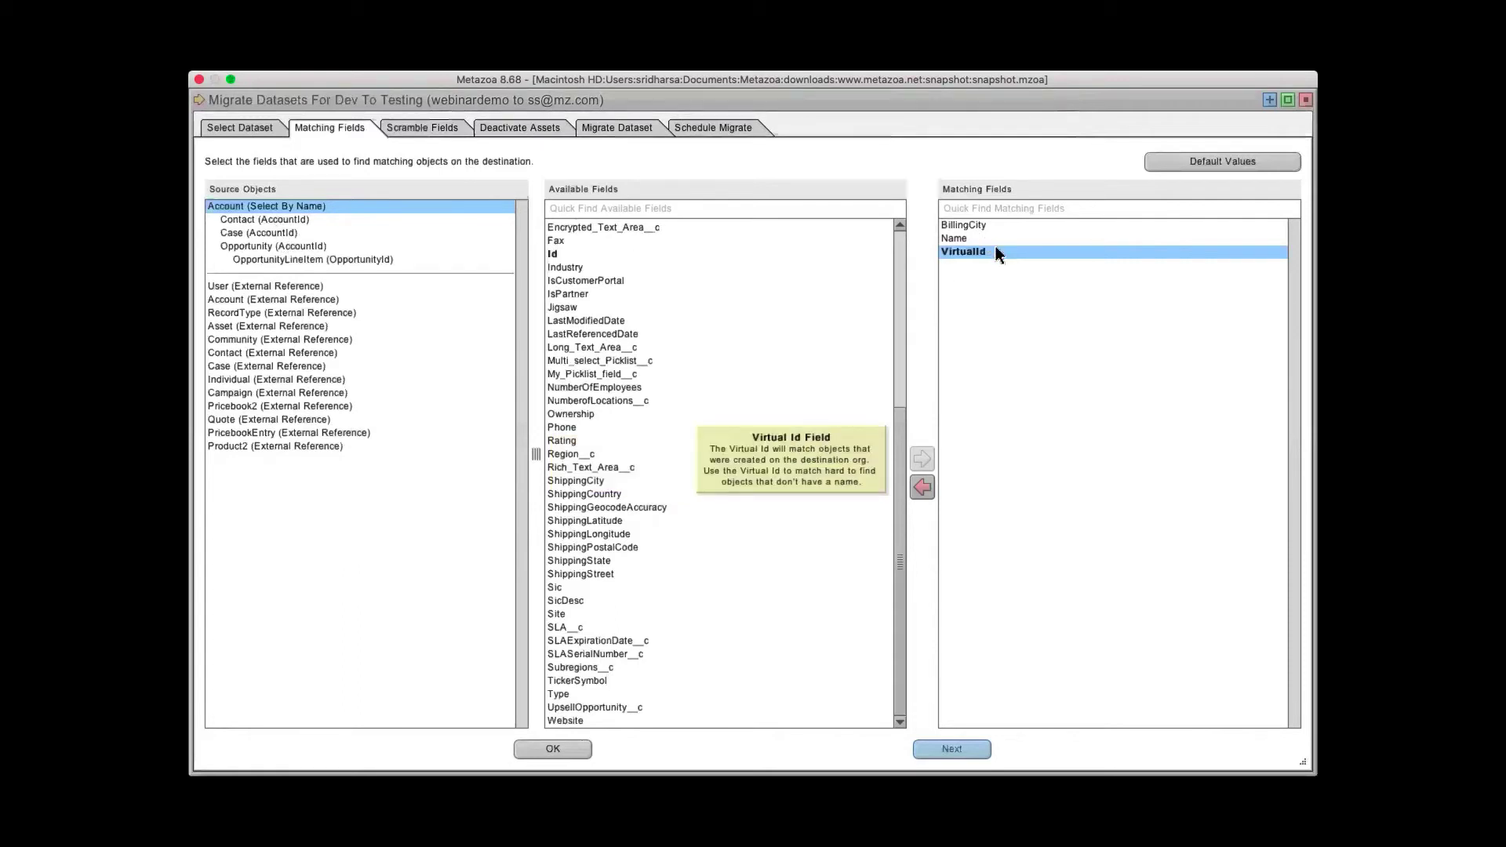
click(977, 749)
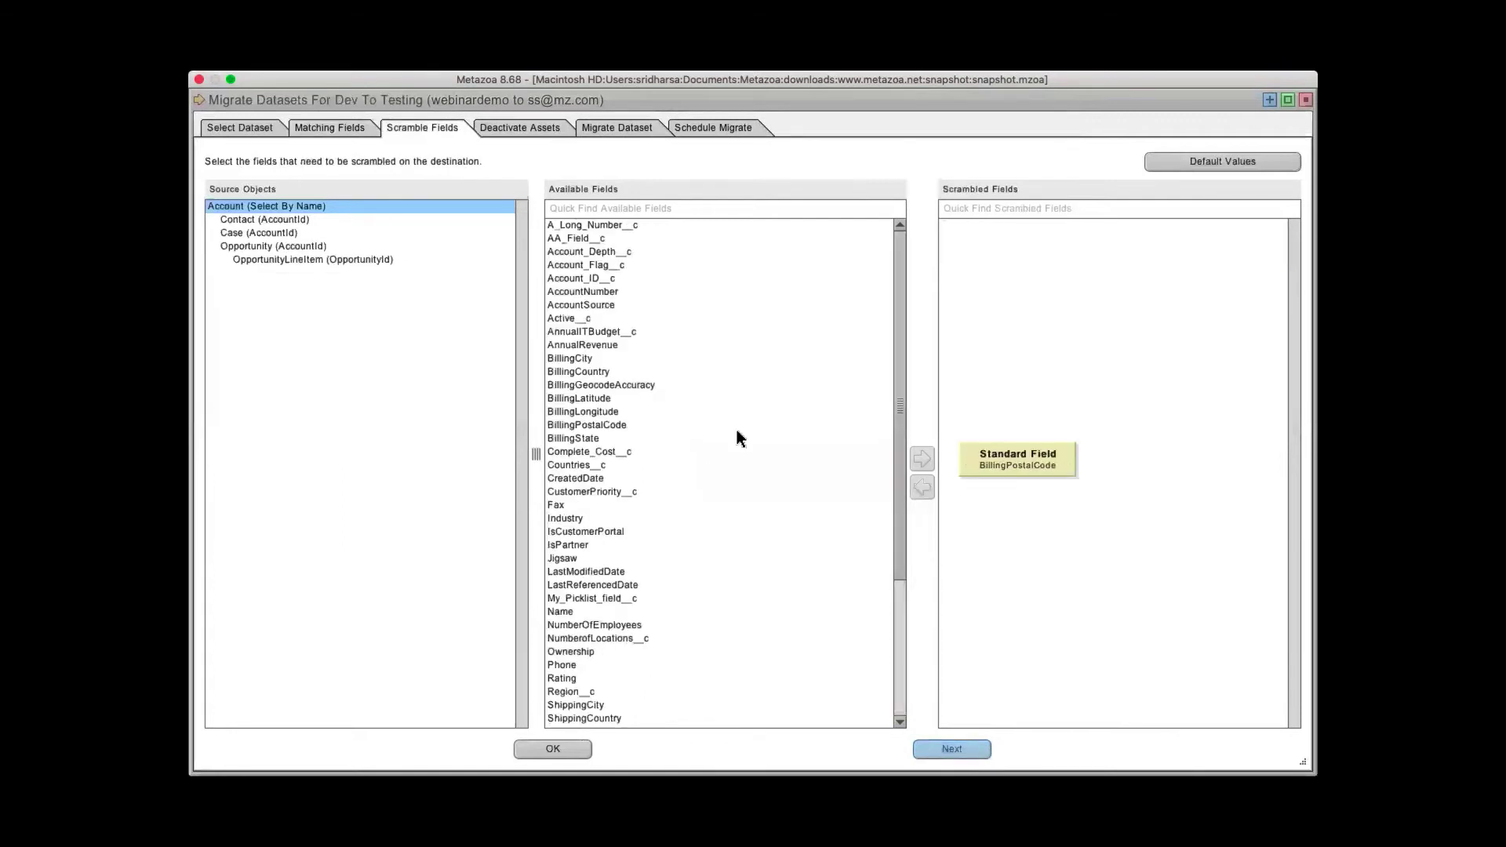
click(616, 345)
click(922, 459)
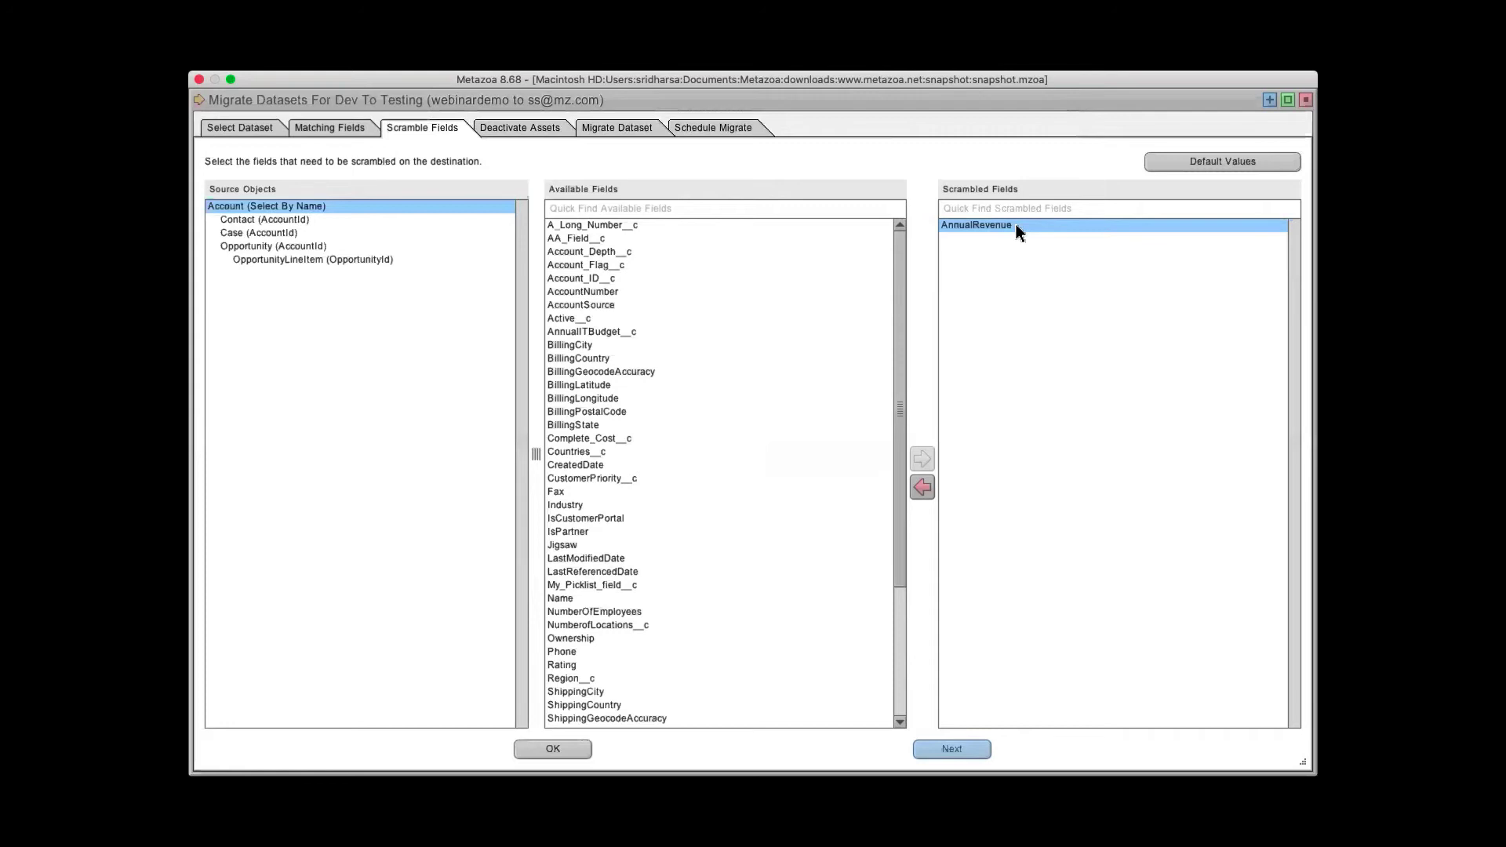
click(923, 487)
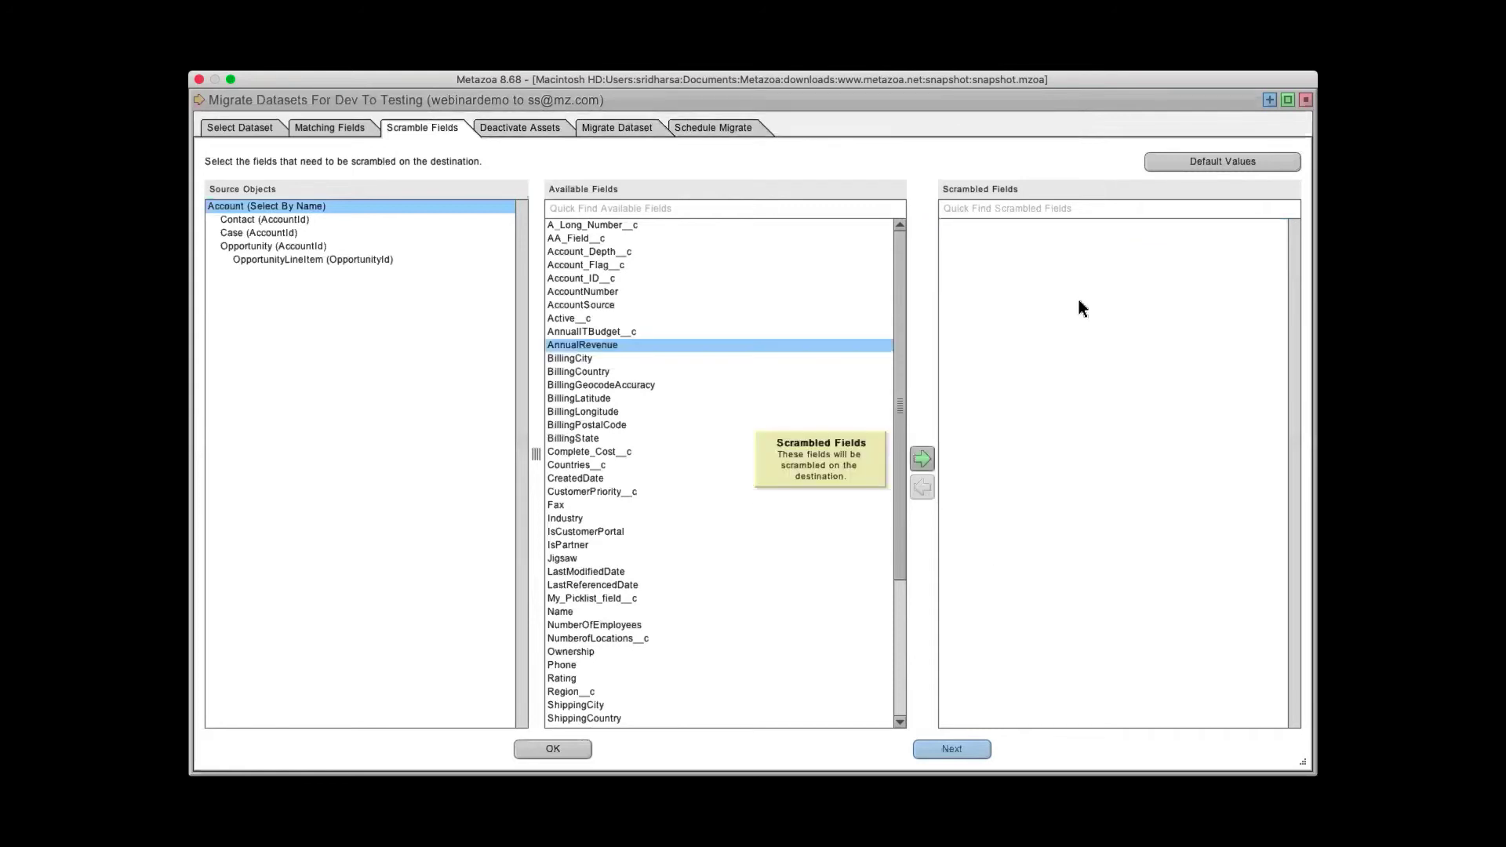
- Continue through the scramble fields and deactivate assets stages to the migration stage, with no fields scrambled and no assets deactivated
click(971, 749)
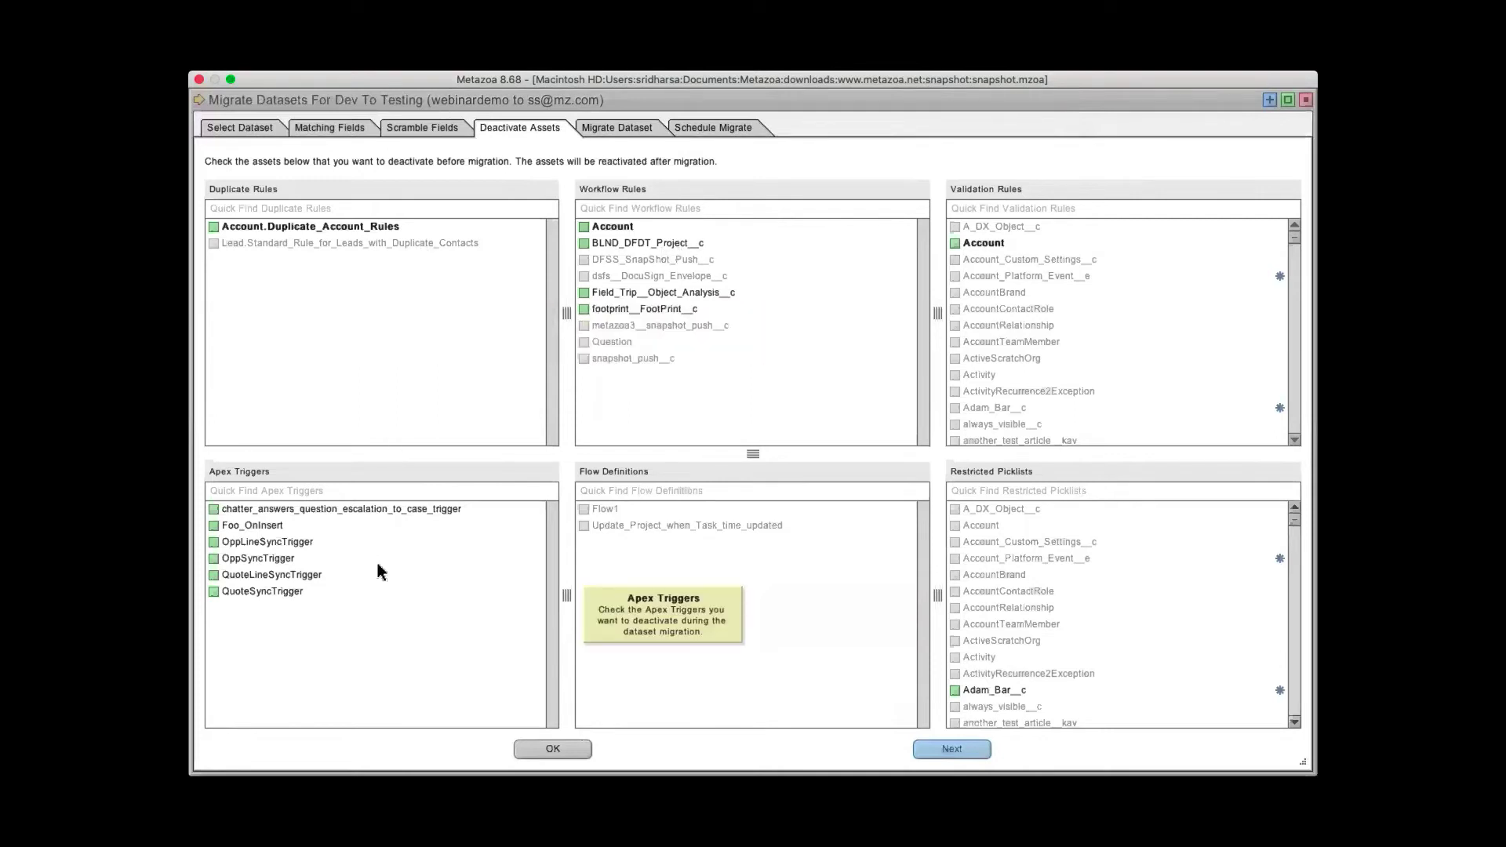
click(585, 228)
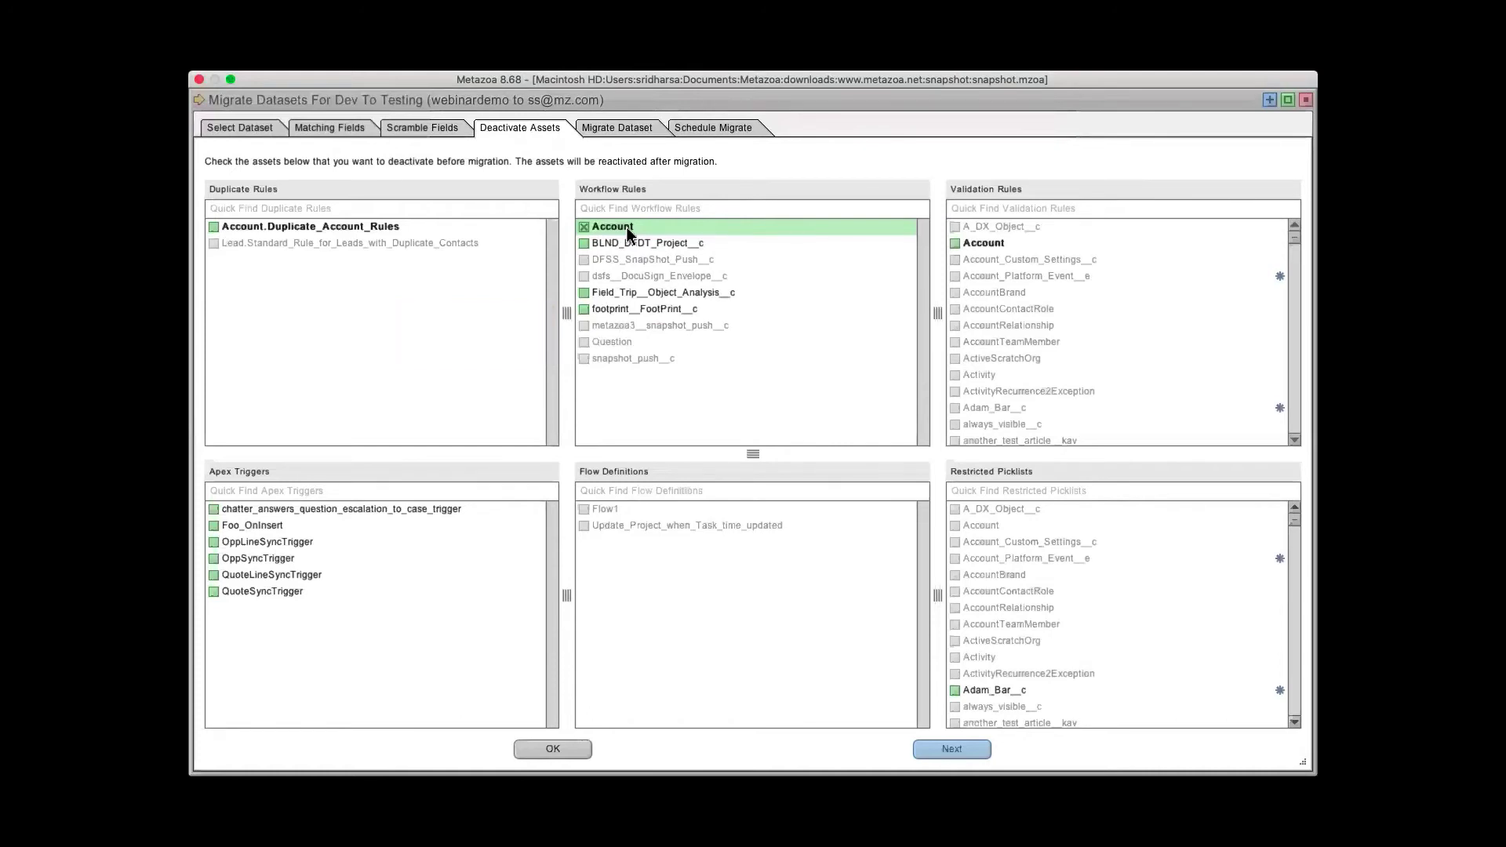
click(618, 226)
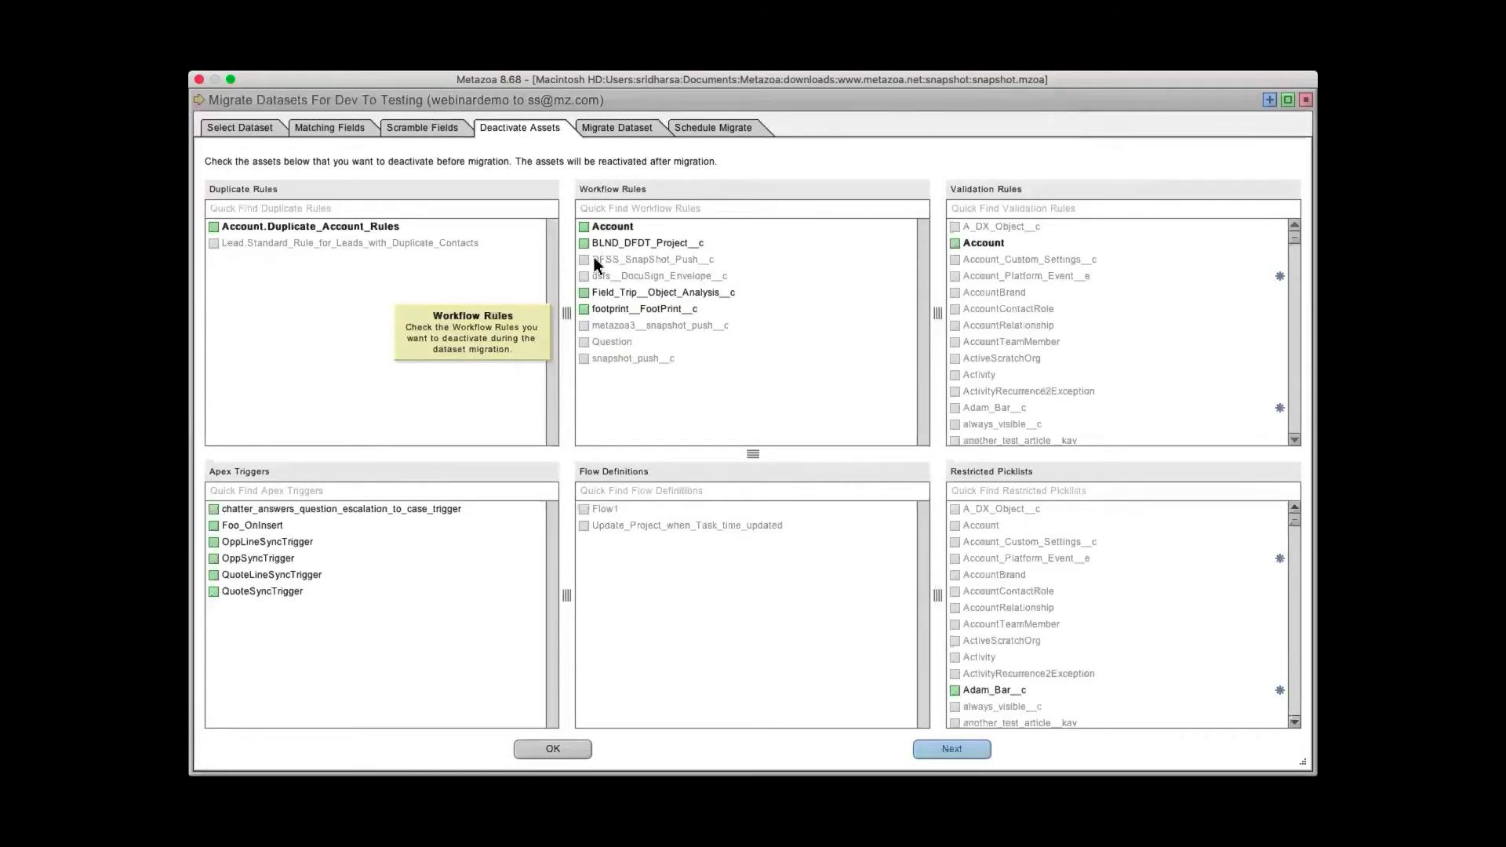
click(969, 755)
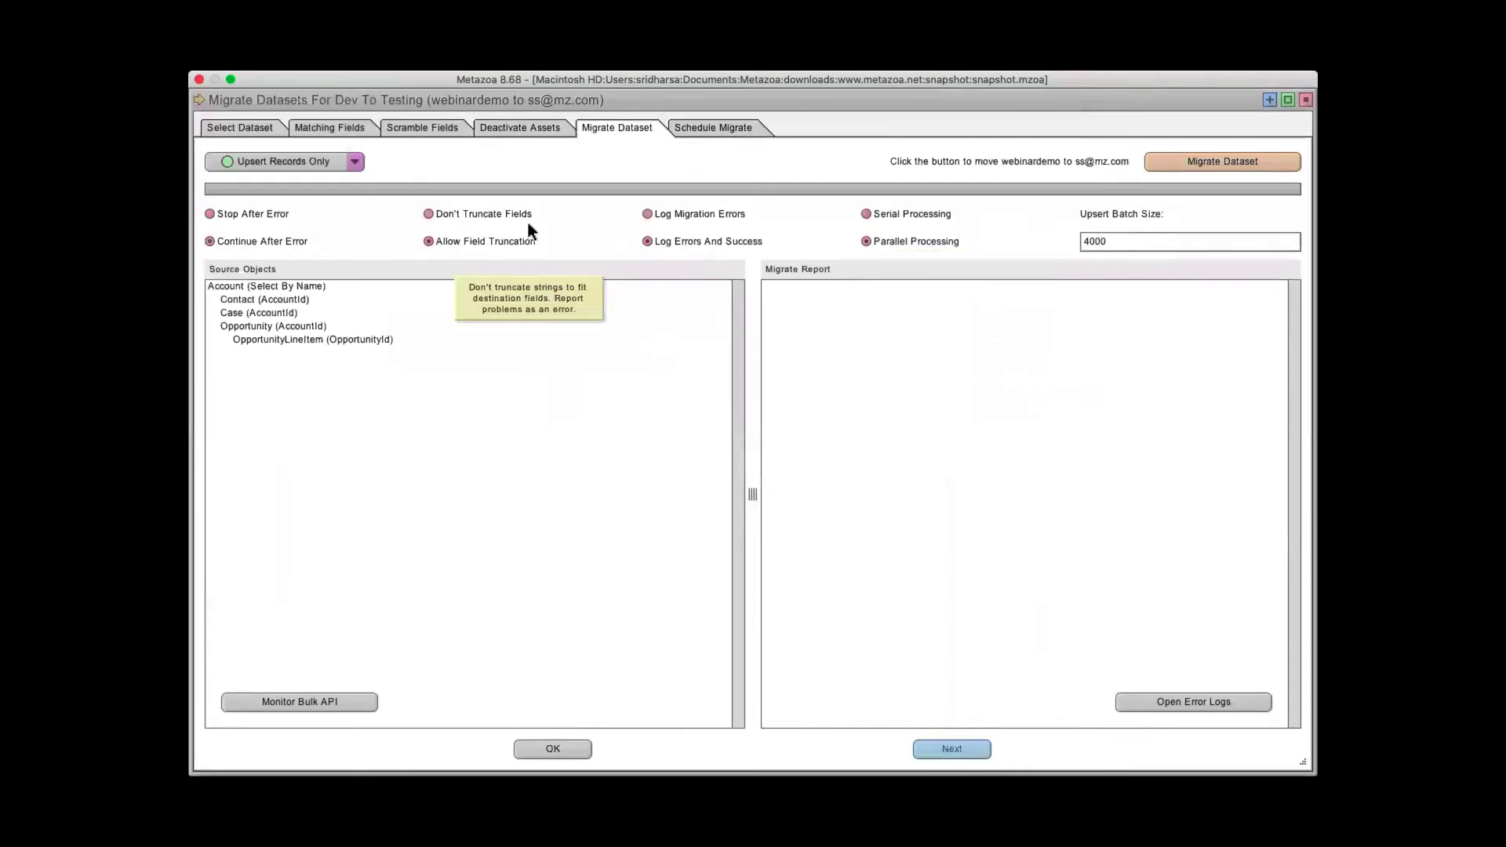
- Migrate the webinardemo dataset with Upsert Records Only, confirm the upsert, and close the migration dialog
click(351, 162)
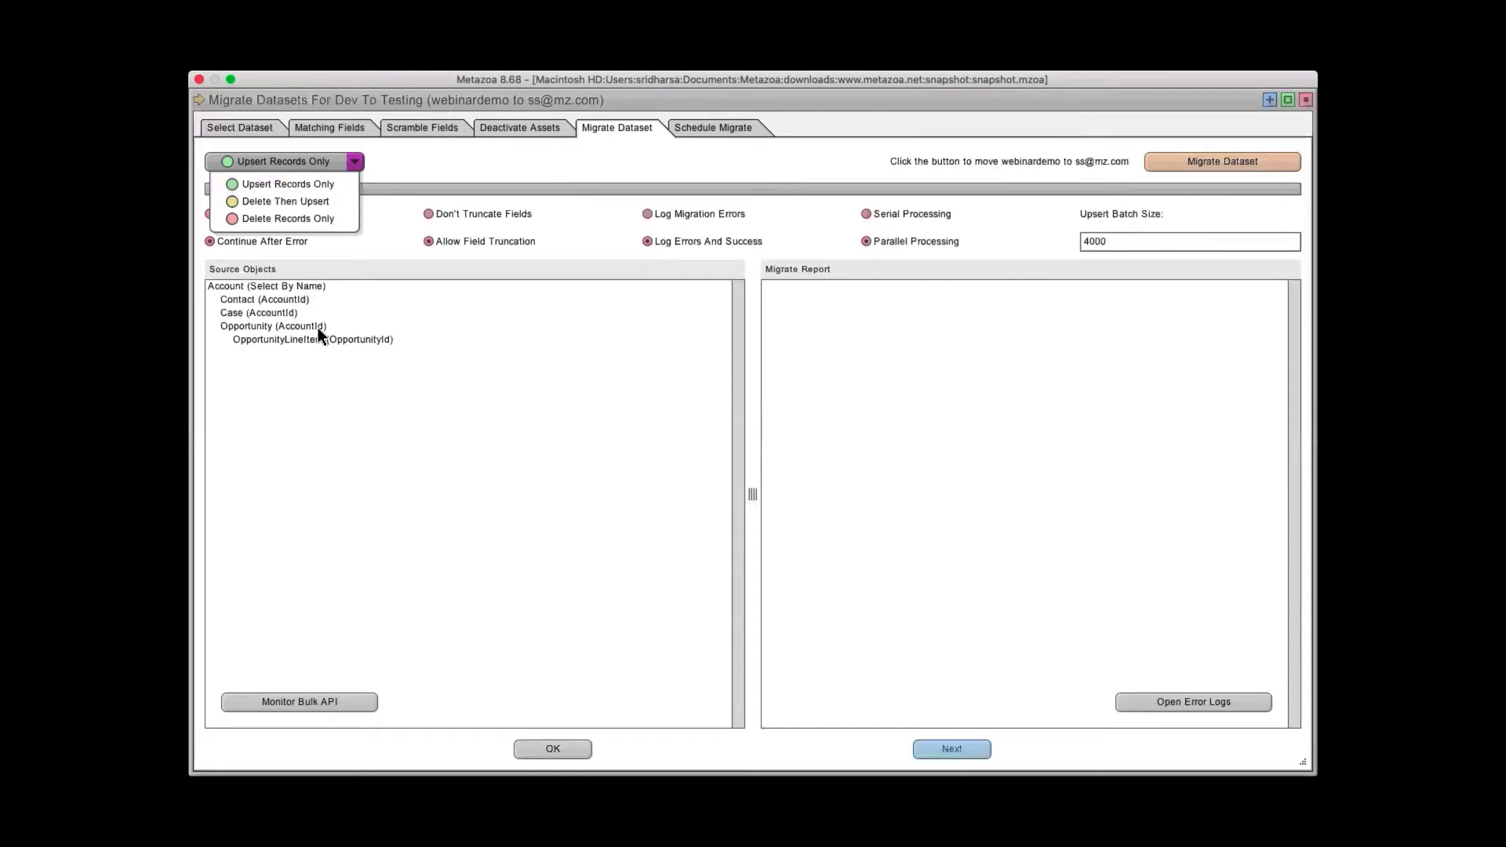
click(313, 183)
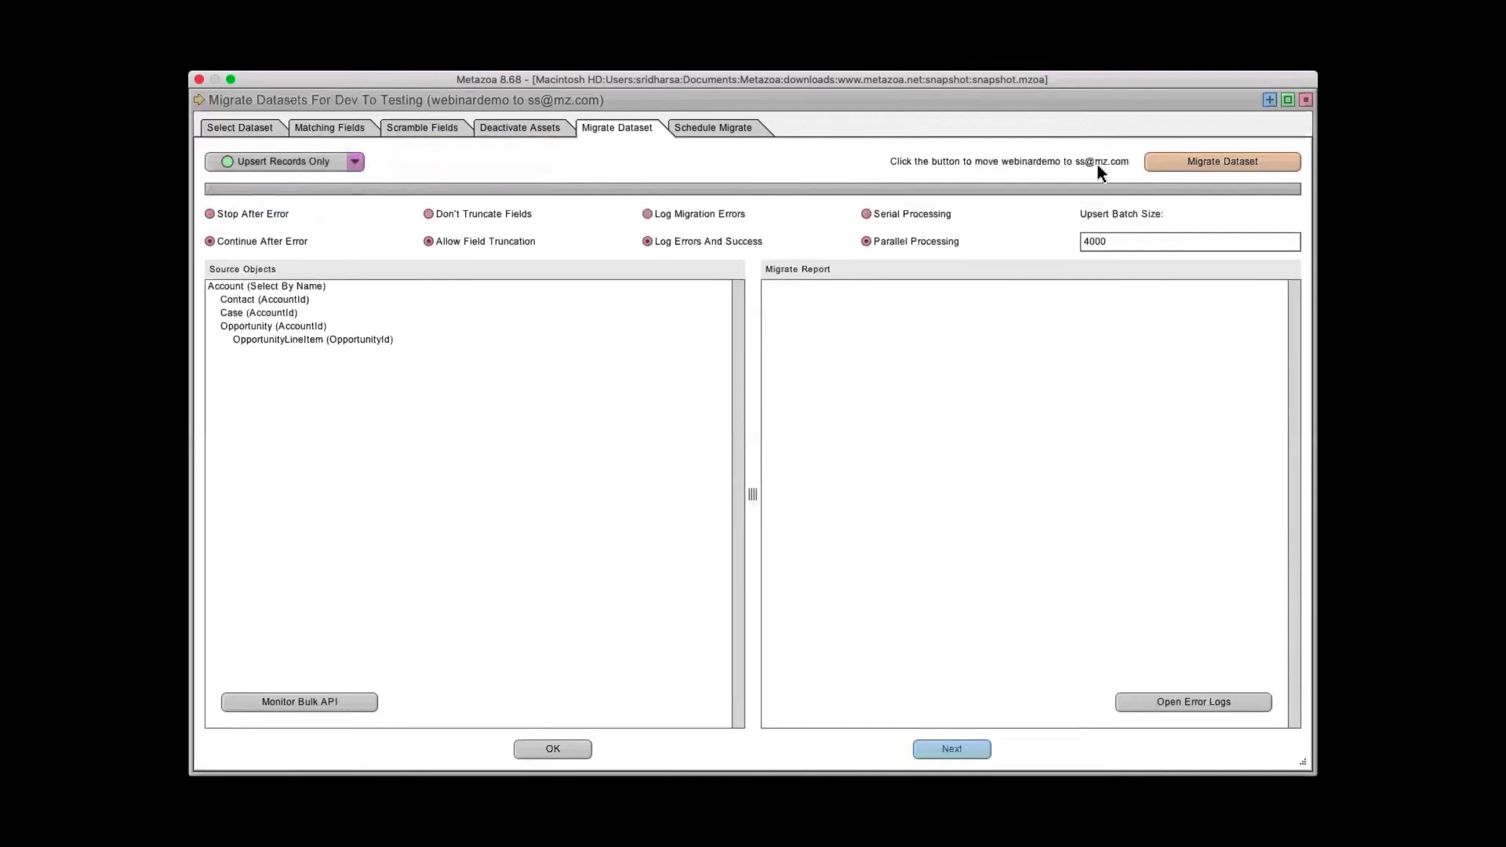
click(1215, 162)
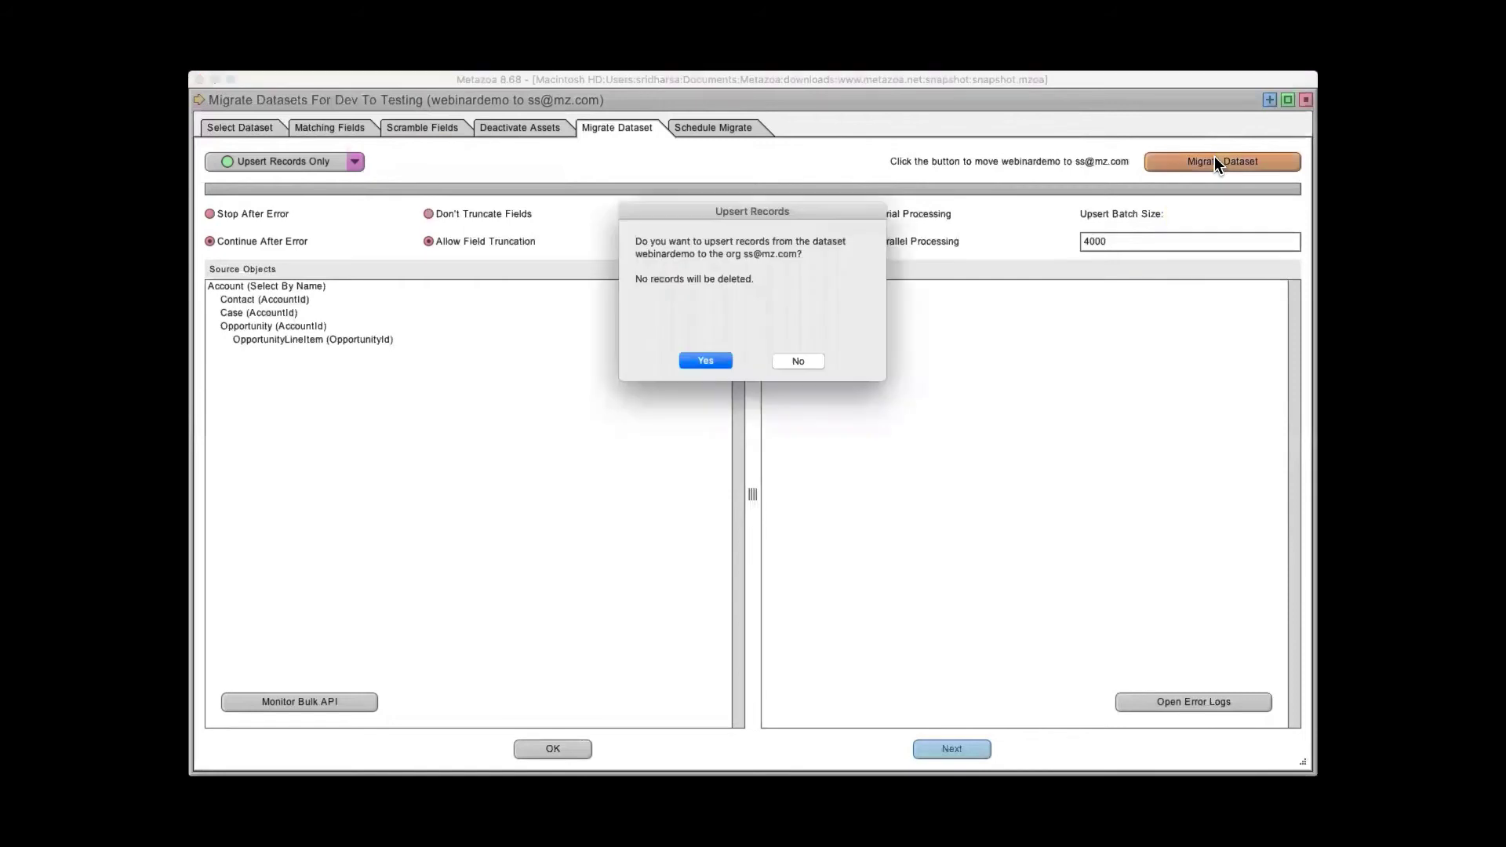
click(691, 360)
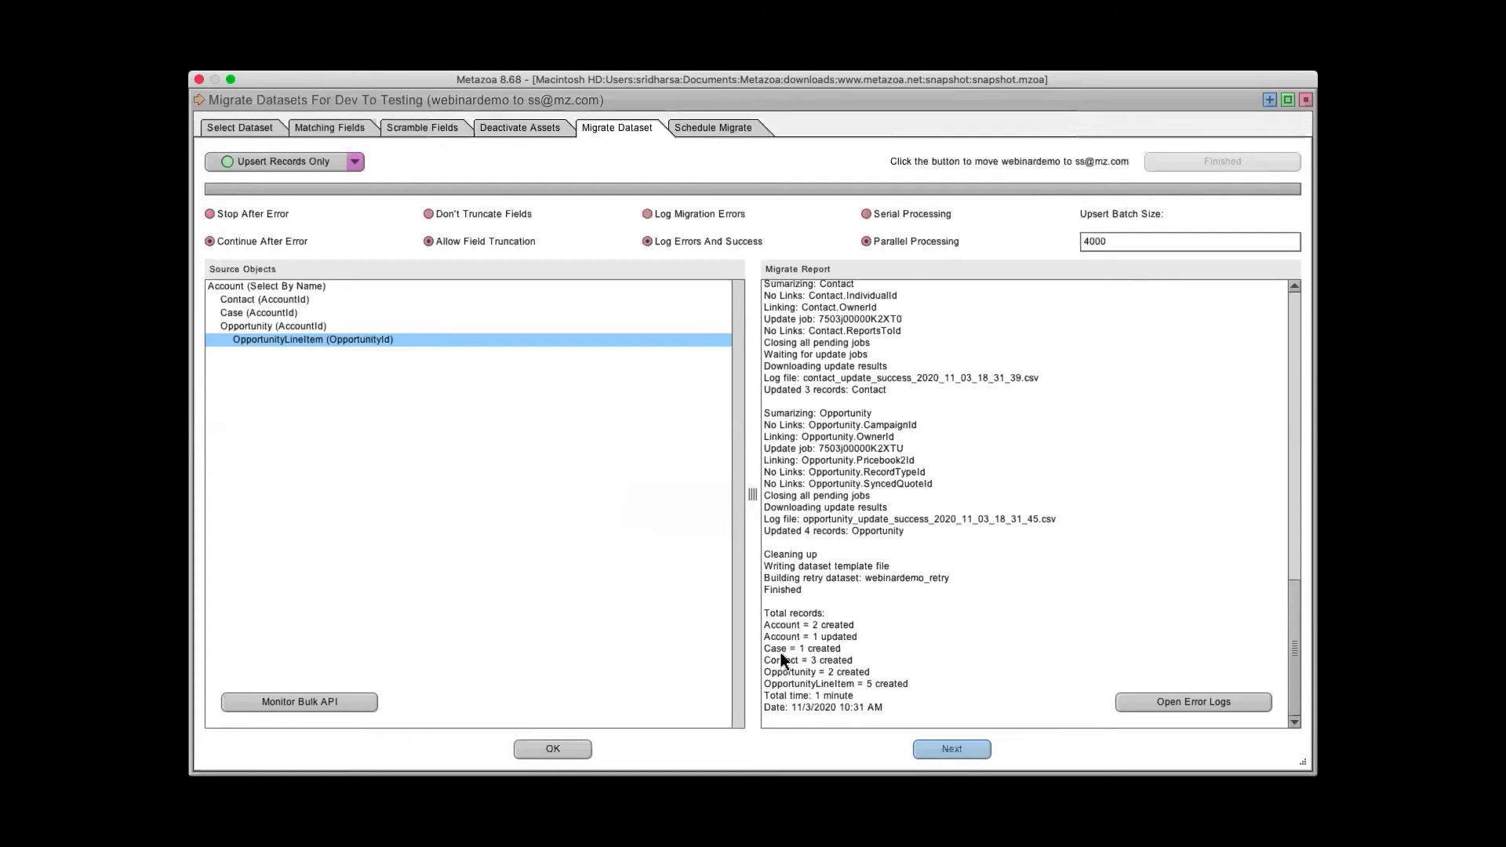
click(553, 749)
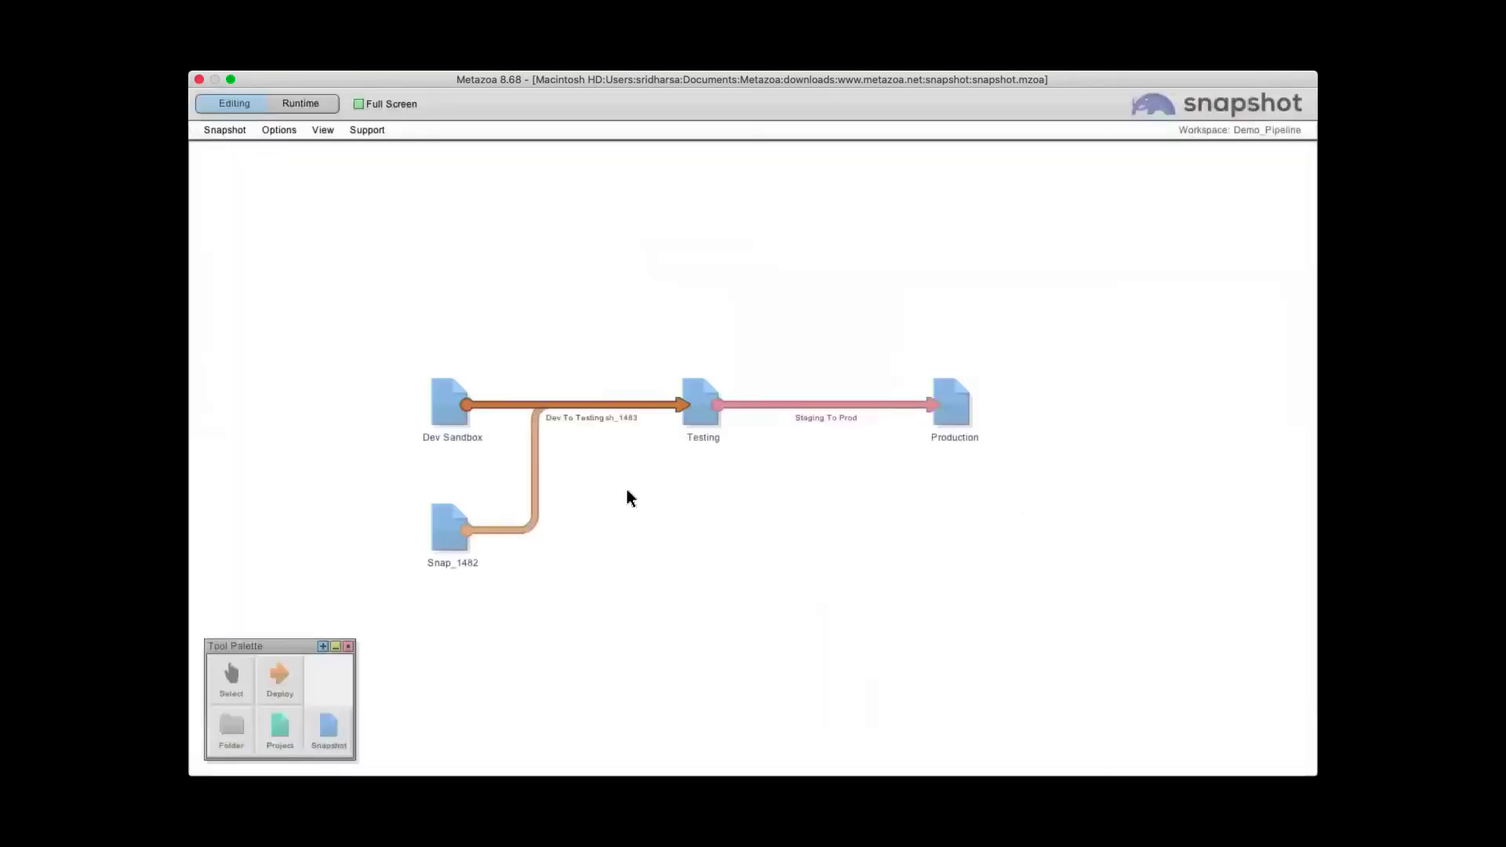
- Switch to Safari and reload the Webinar list view of companies
key(super+Tab)
key(super+Tab)
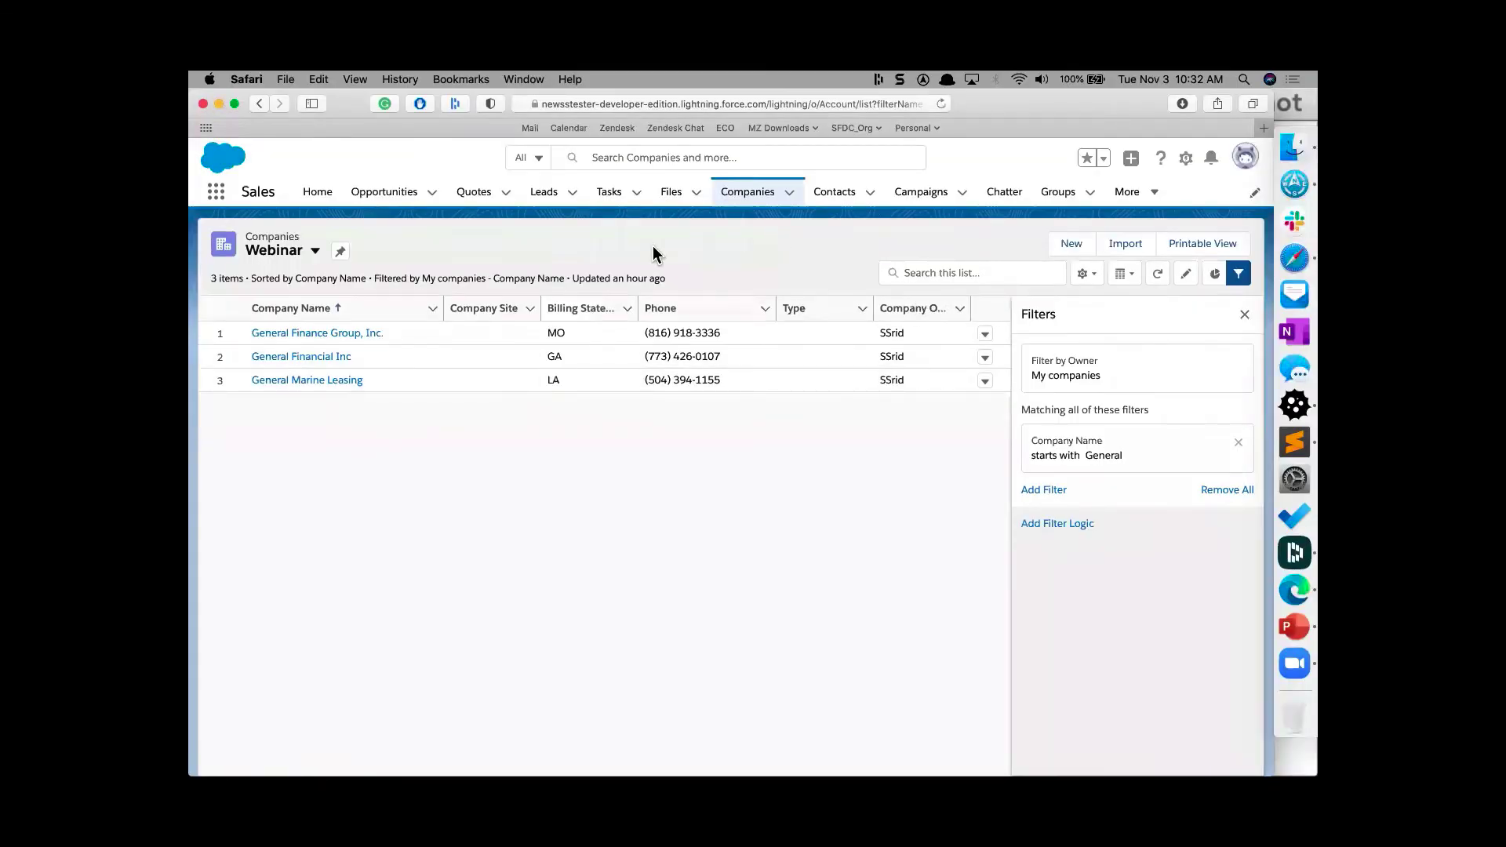
key(super+r)
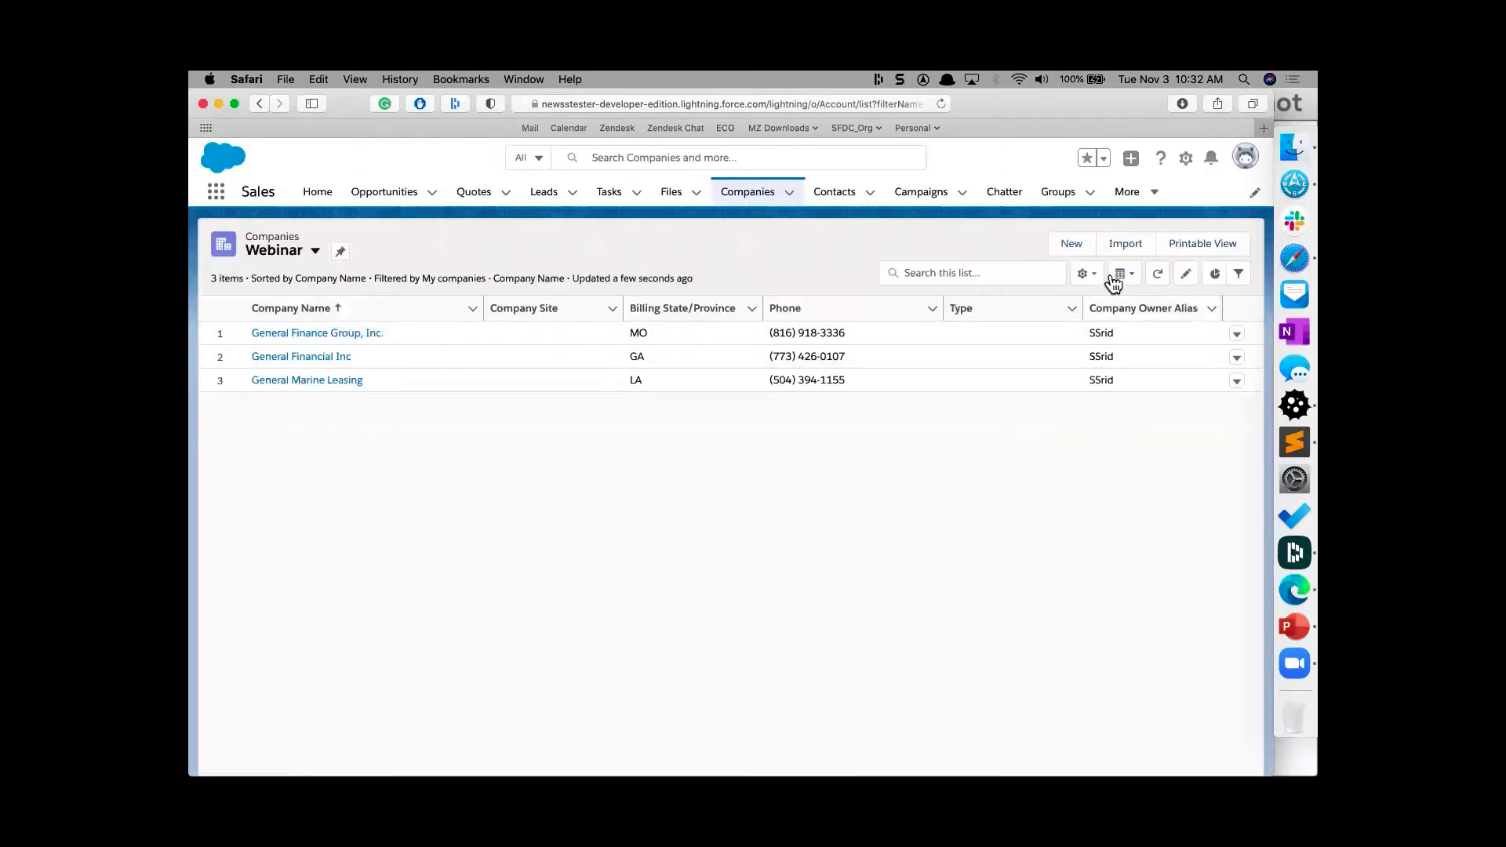
- Inspect the Webinar list view's sharing settings and its Company Name filter without changing them
click(1084, 273)
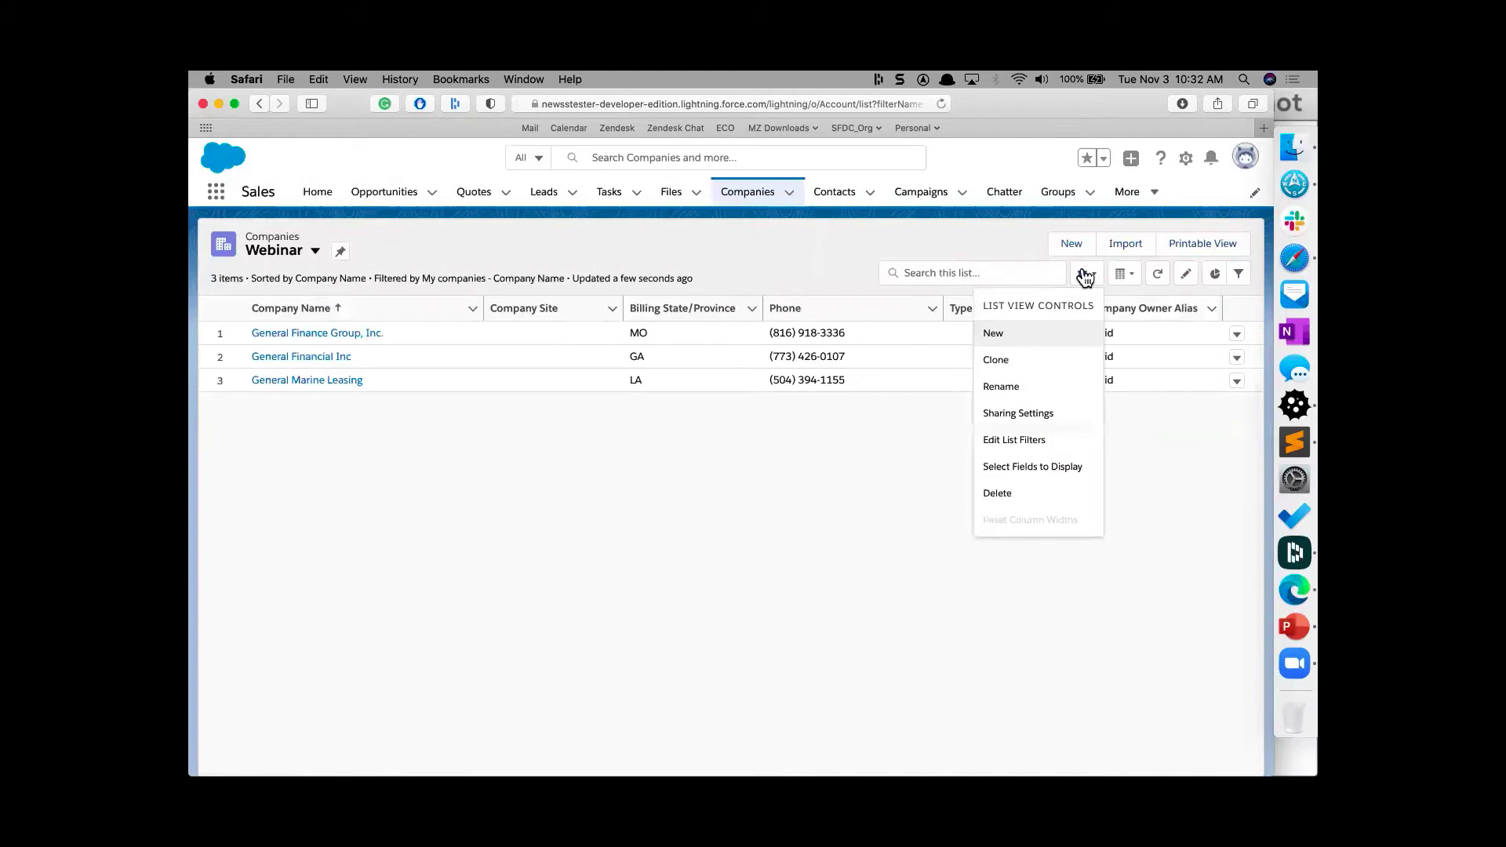
click(1044, 415)
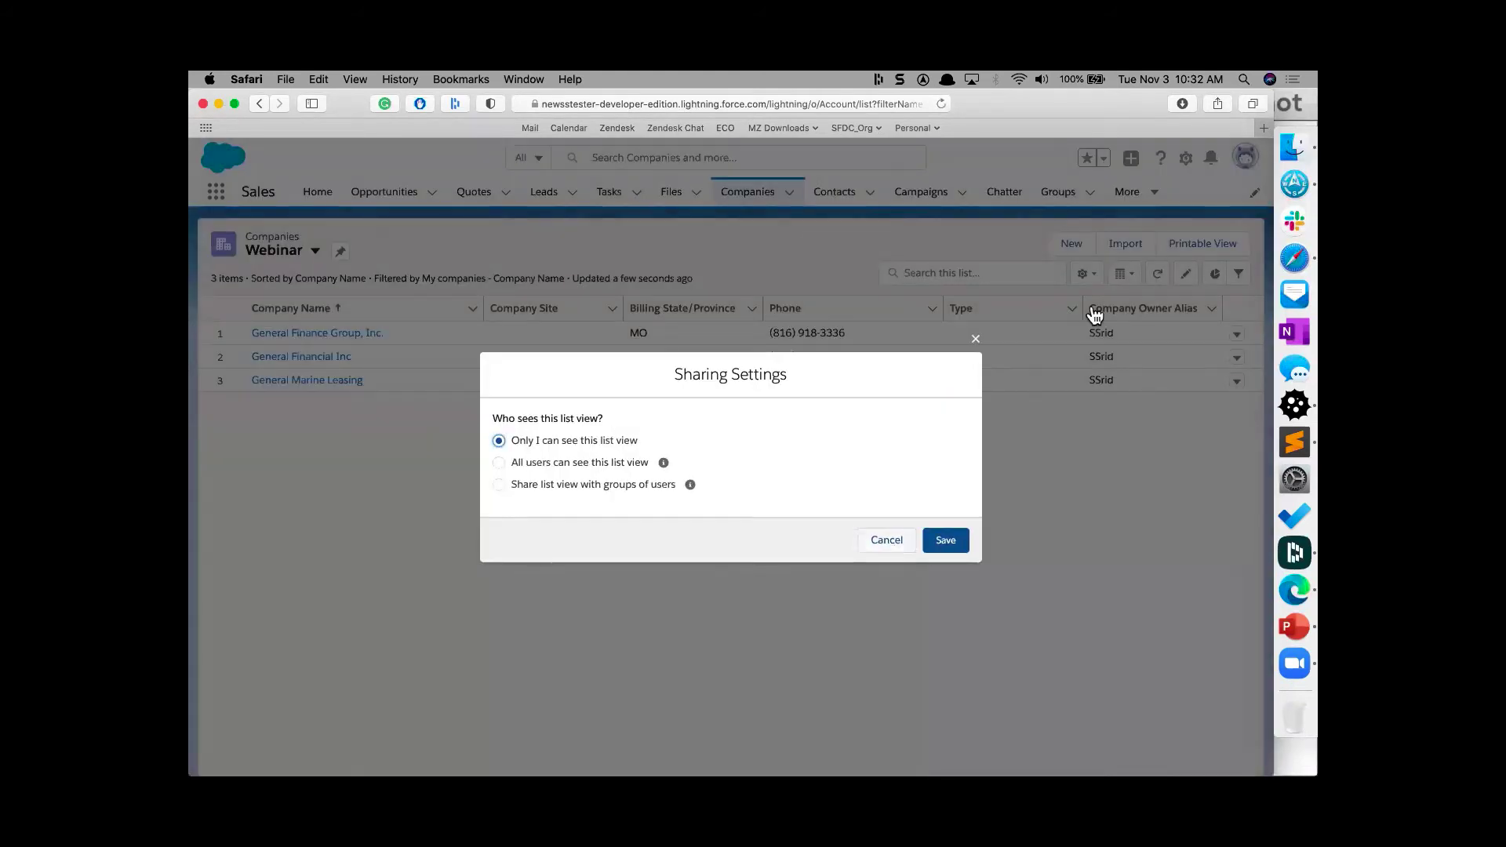
key(Escape)
click(1086, 274)
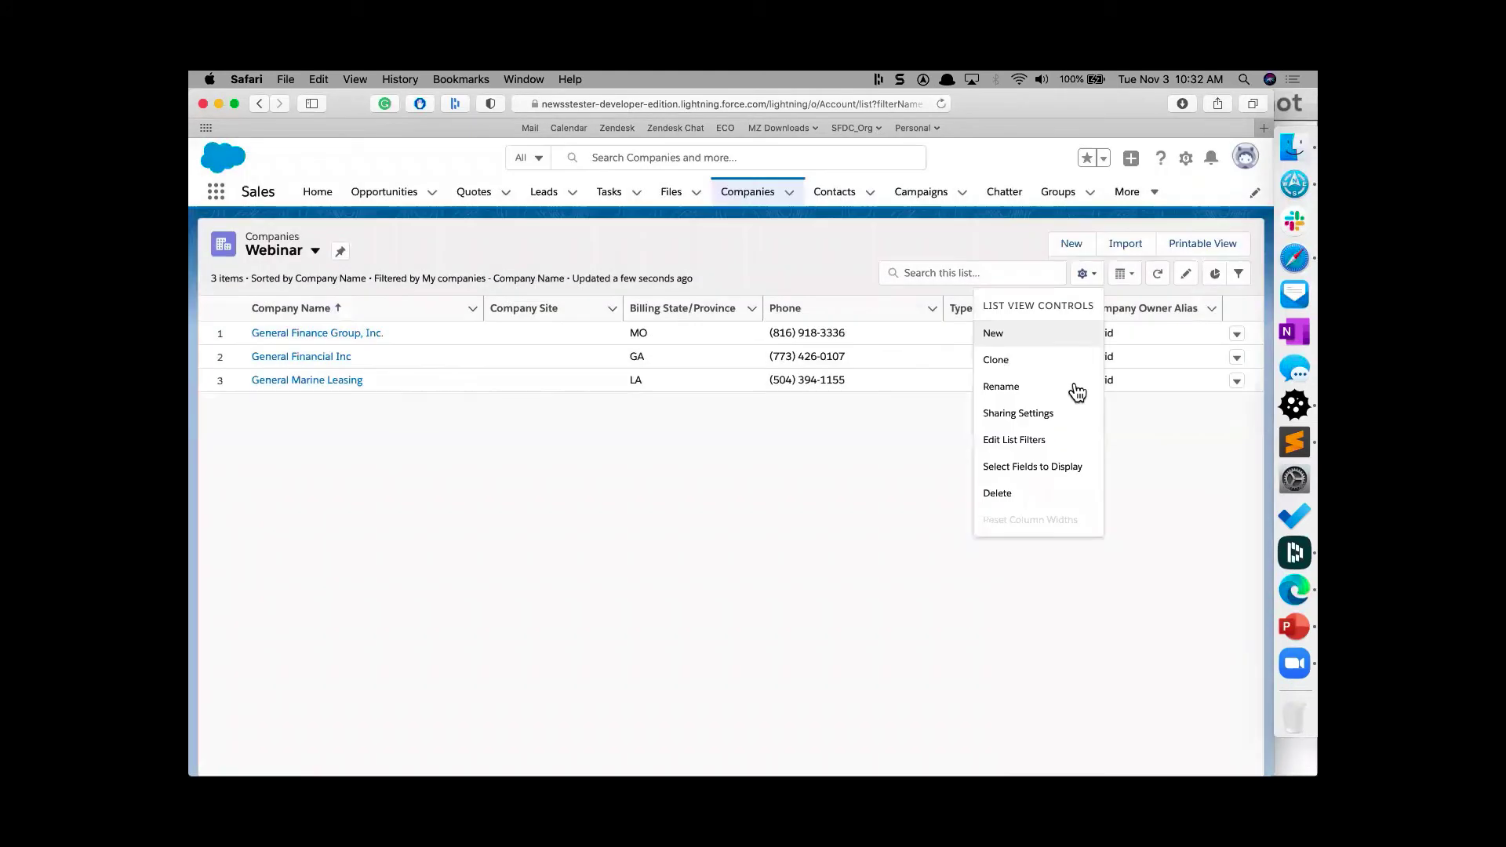
click(1049, 440)
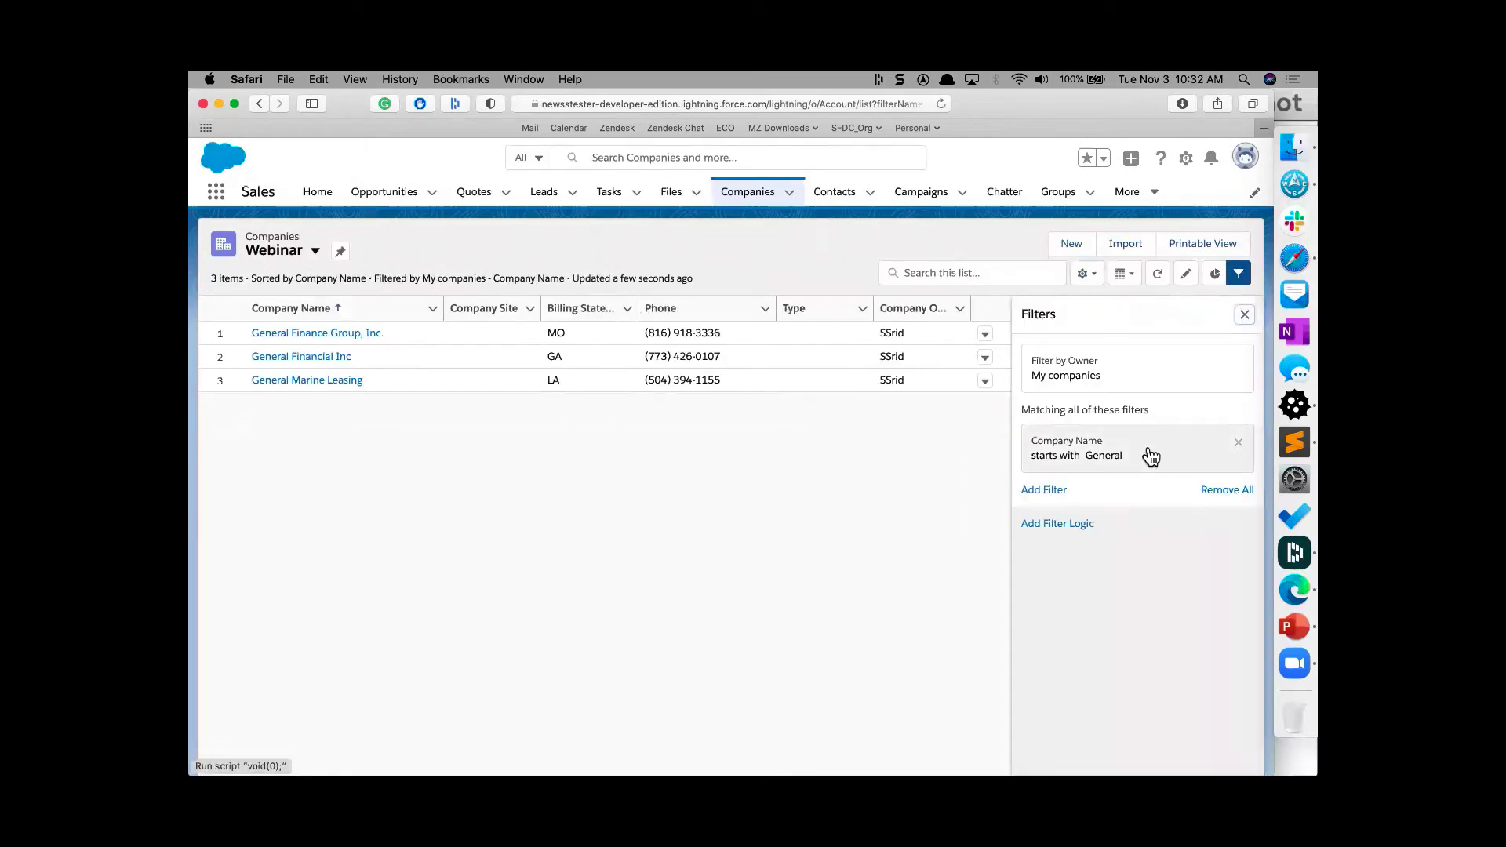
click(1147, 454)
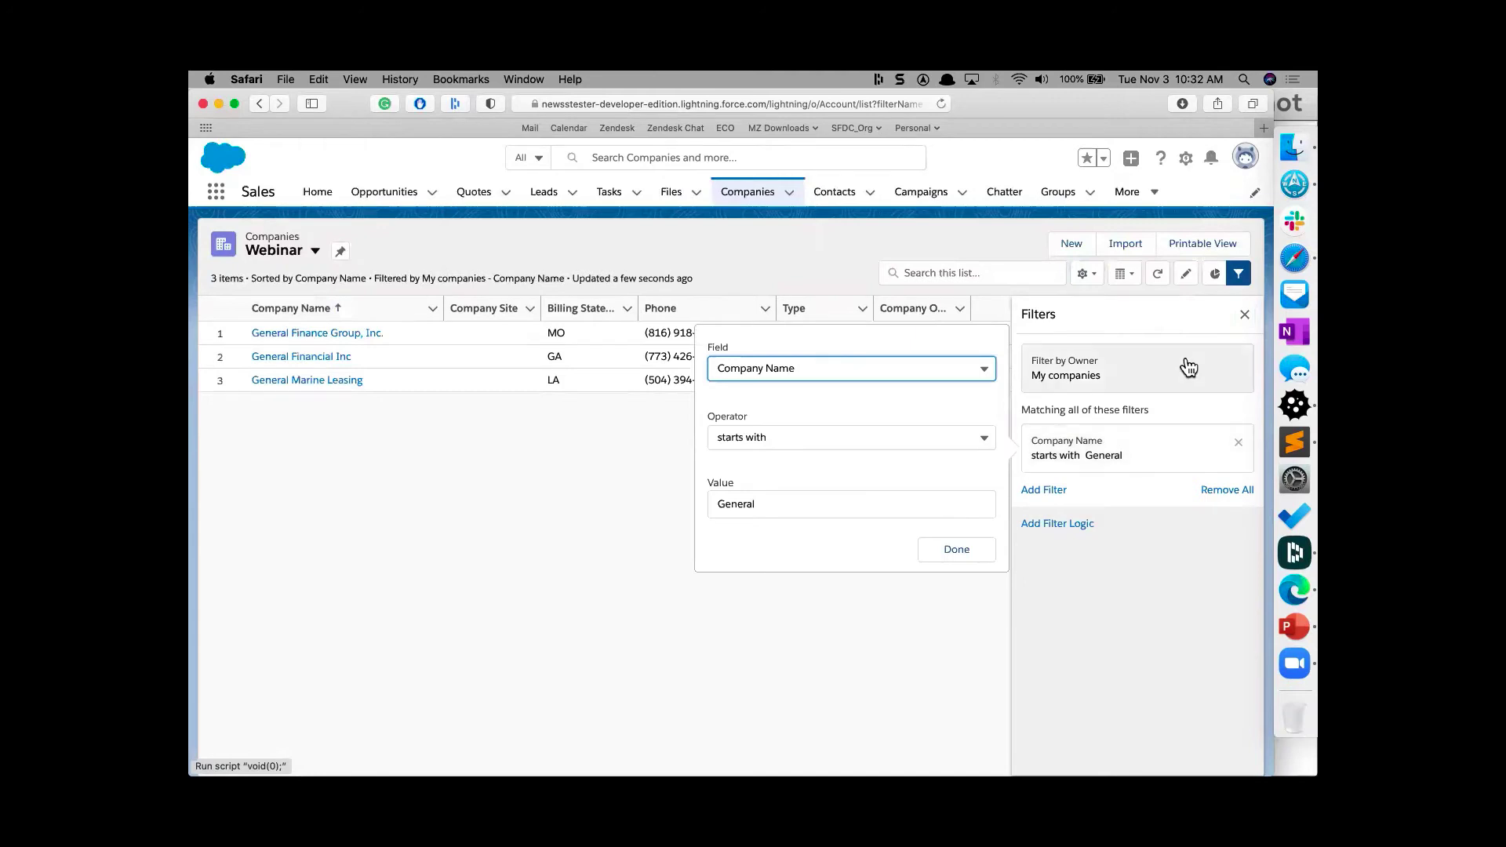
click(951, 549)
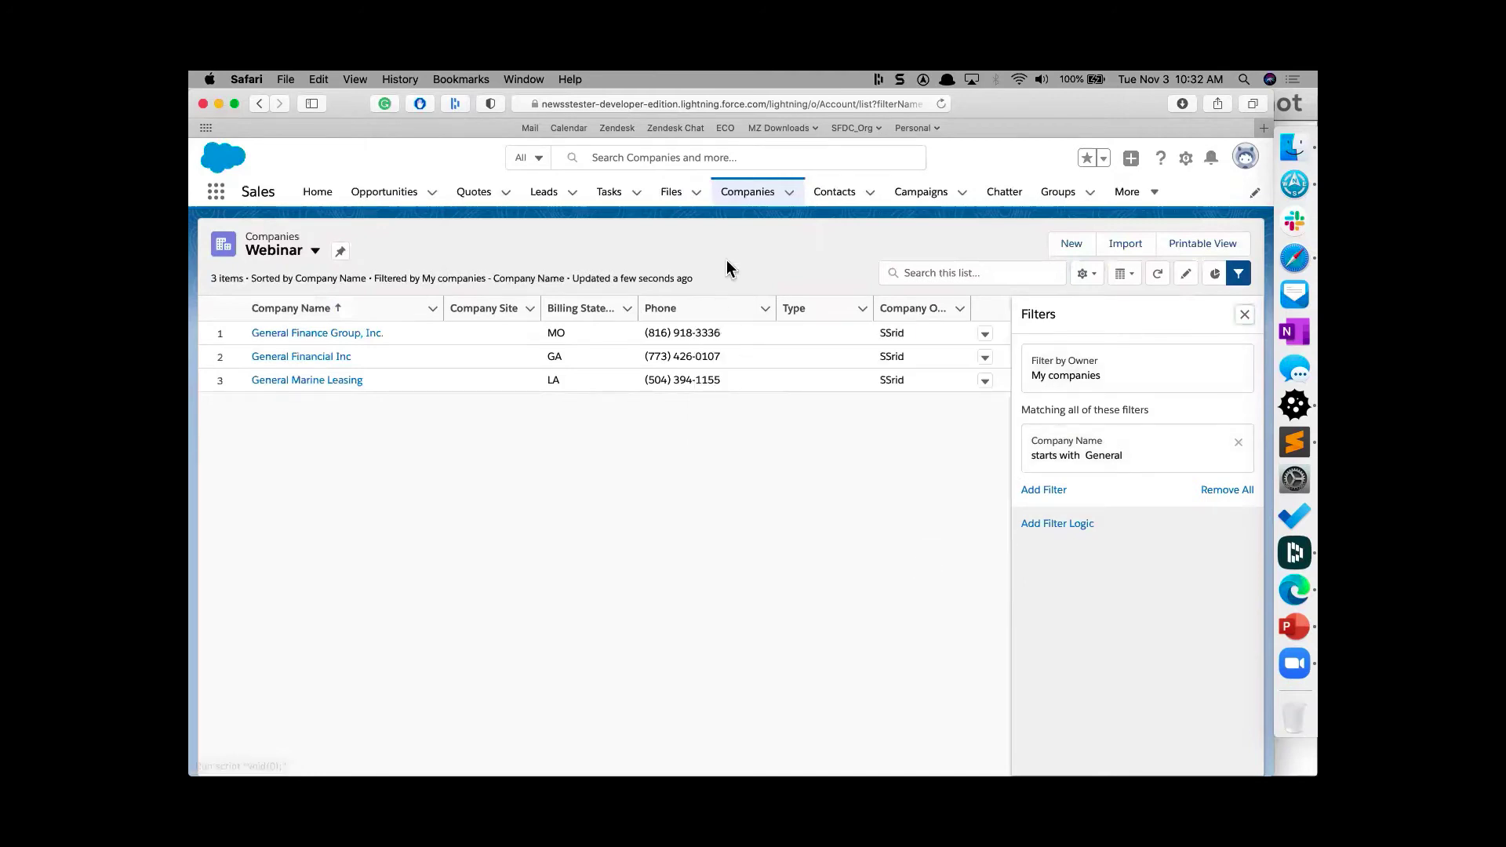
- Show the All Companies list view and search it for "general"
click(315, 251)
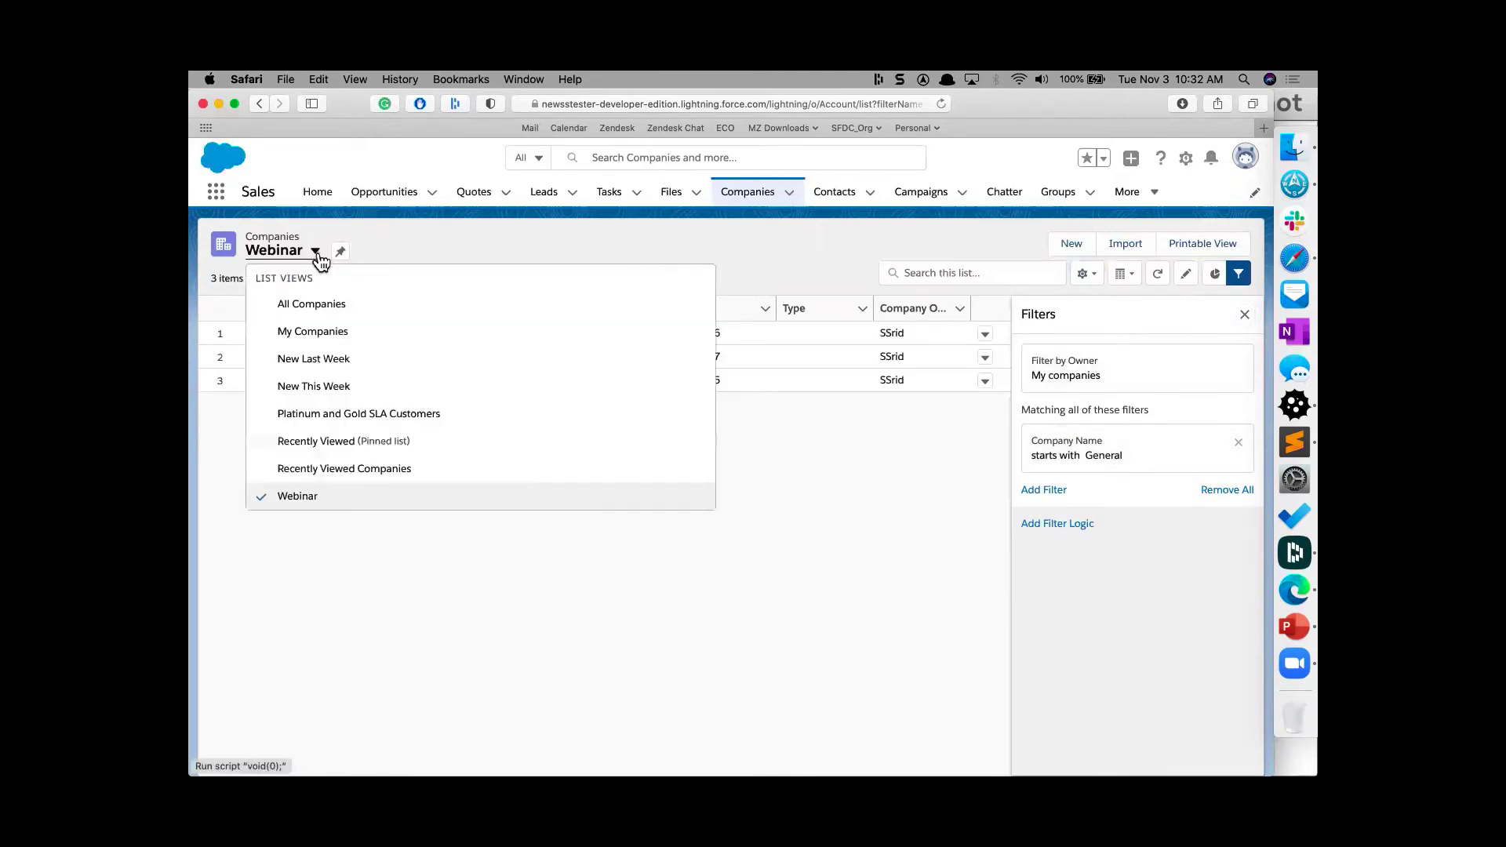
click(317, 303)
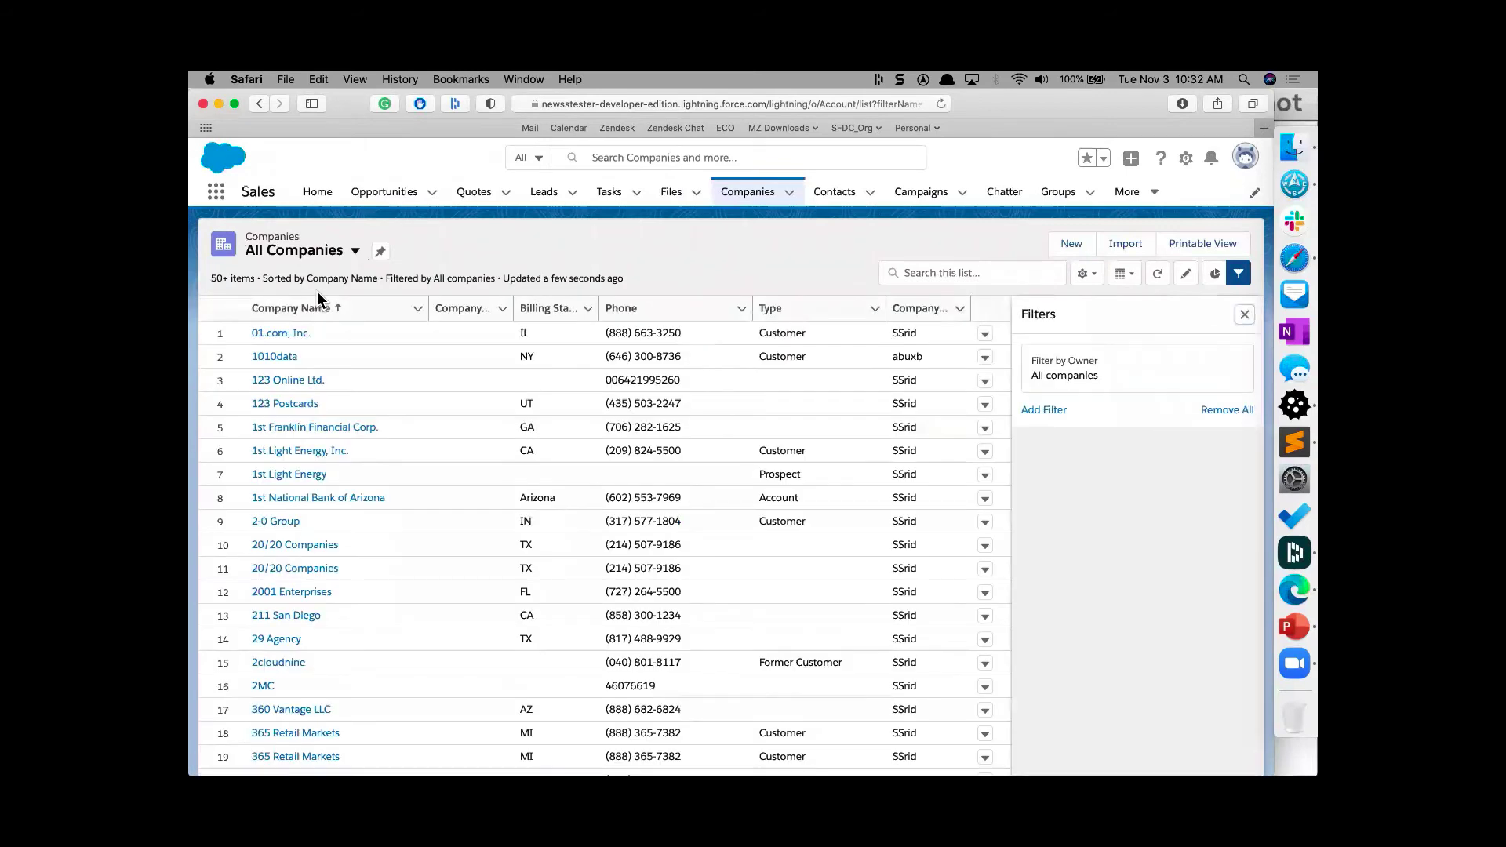
click(956, 272)
text(general)
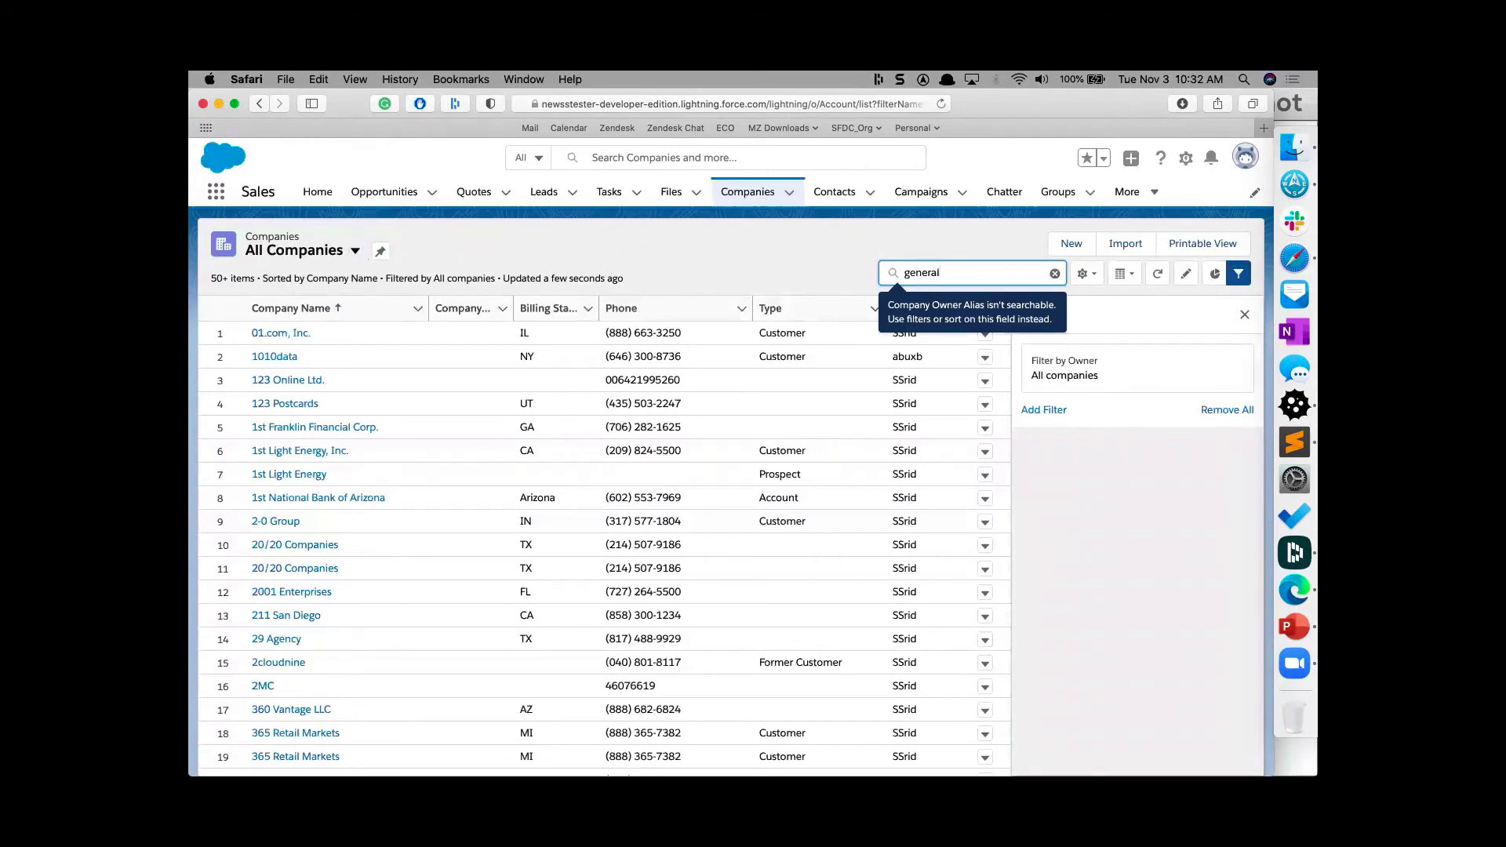
key(Return)
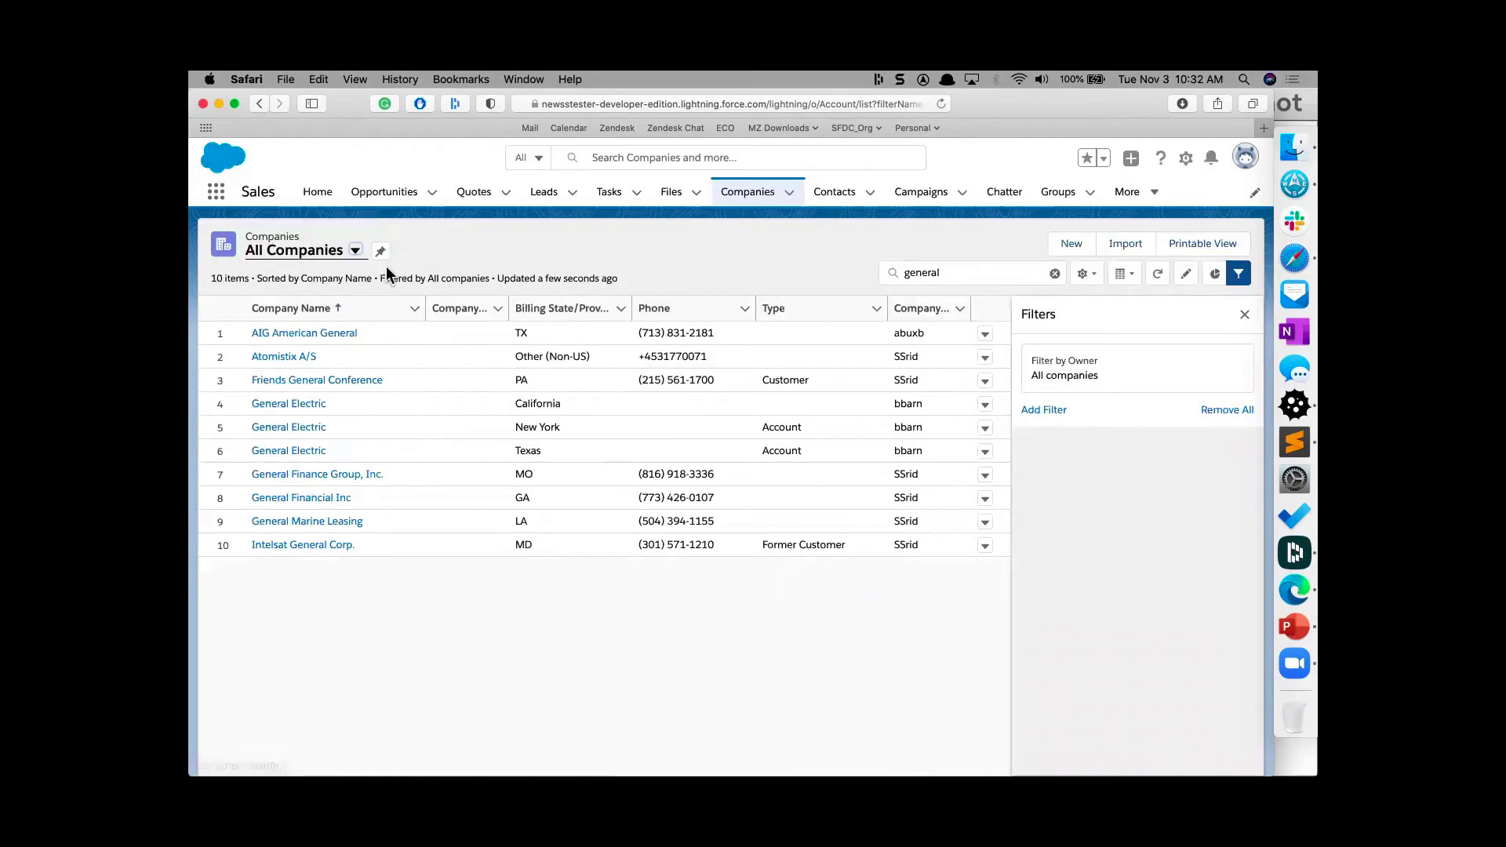
- Return to the Webinar list view, set its owner filter to All companies, and save the filter
click(357, 251)
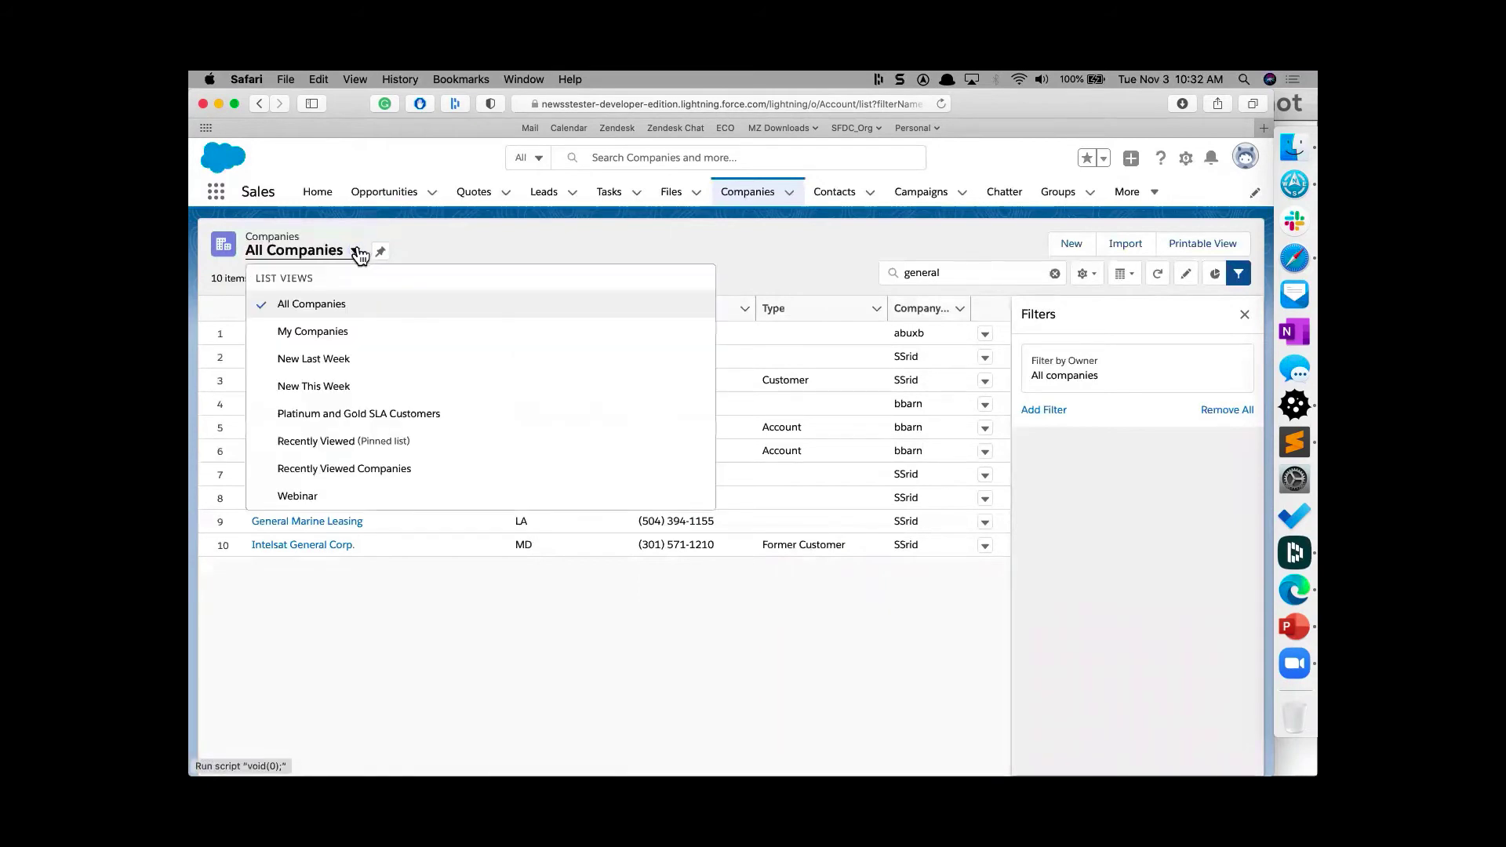
click(313, 498)
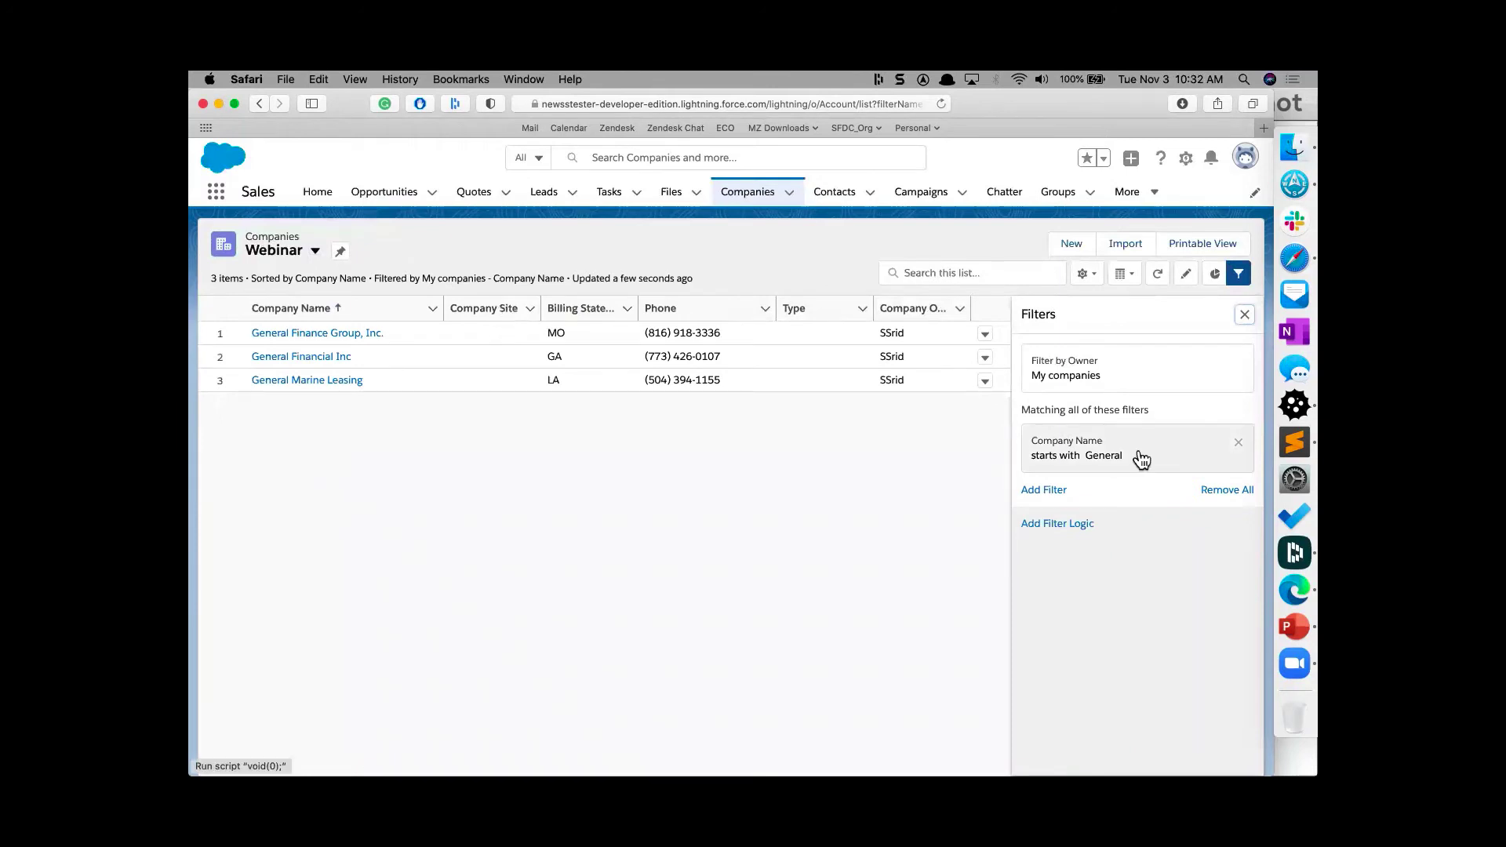
click(1119, 379)
click(787, 313)
click(963, 438)
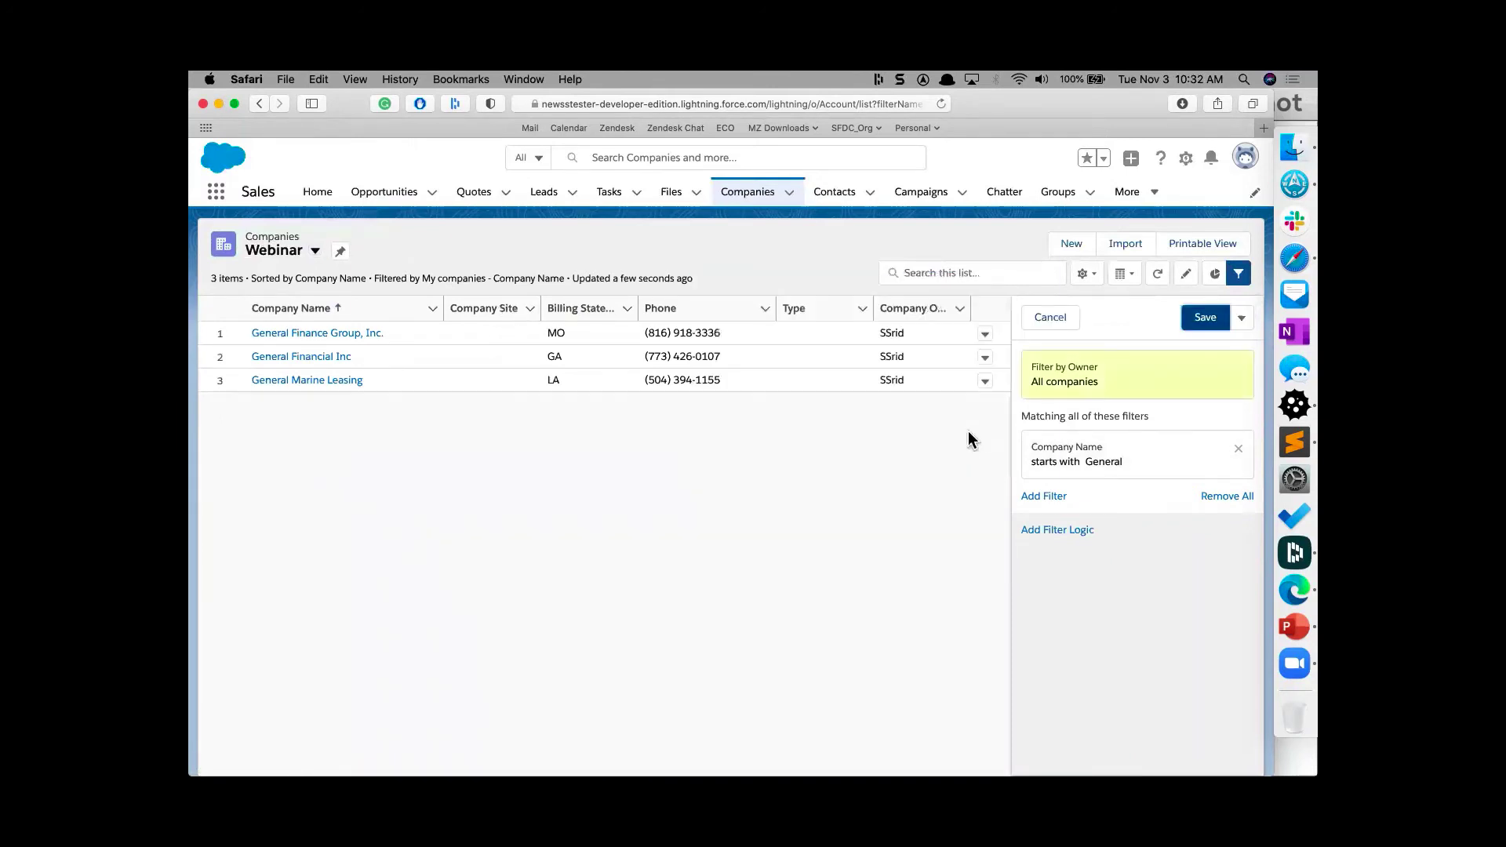
click(1204, 322)
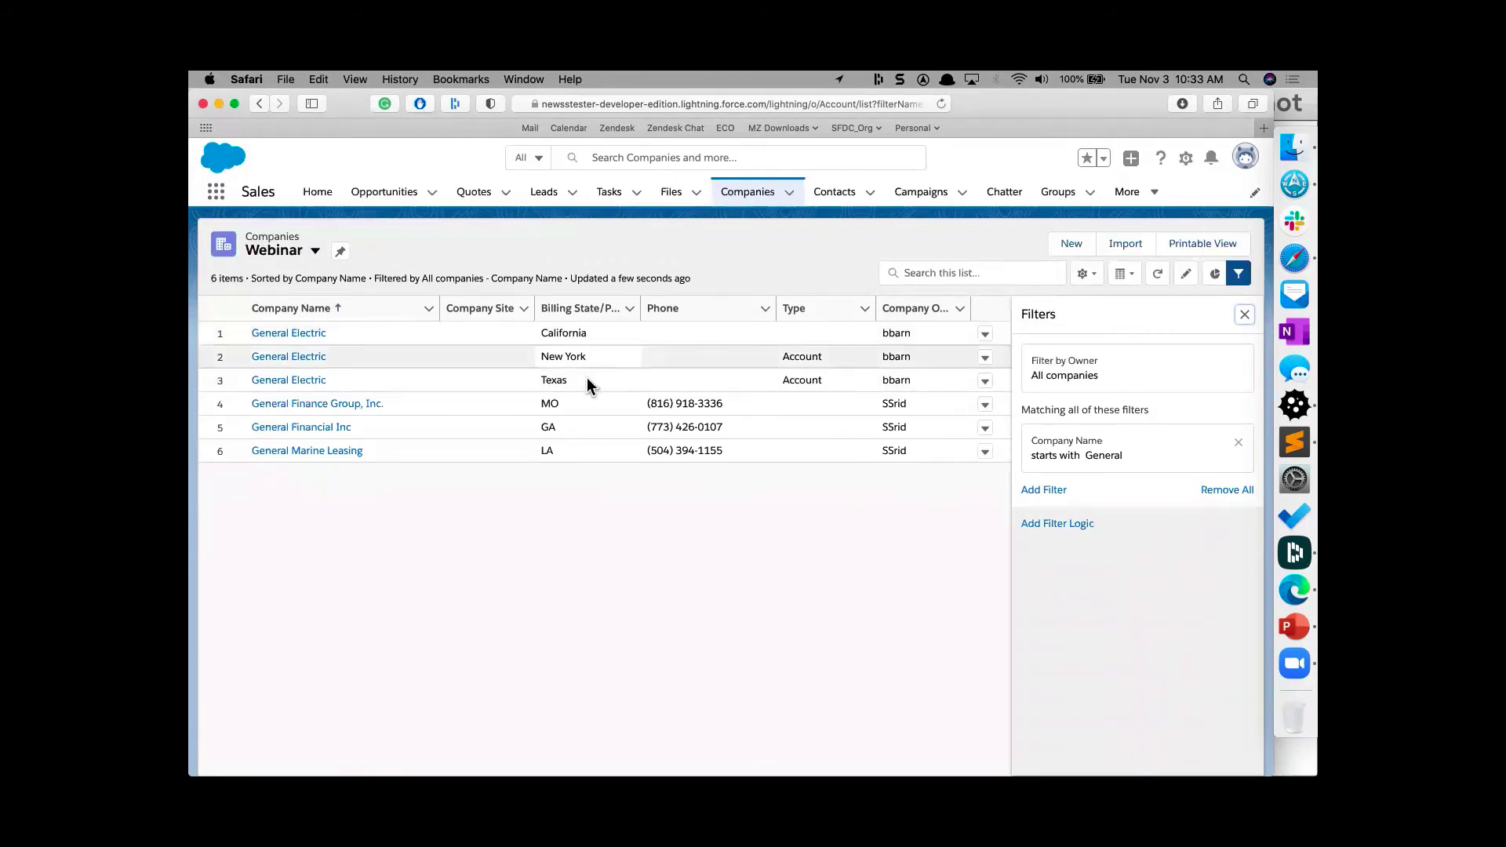
- Open the New York General Electric company record and review its related contacts, opportunities and cases
click(310, 358)
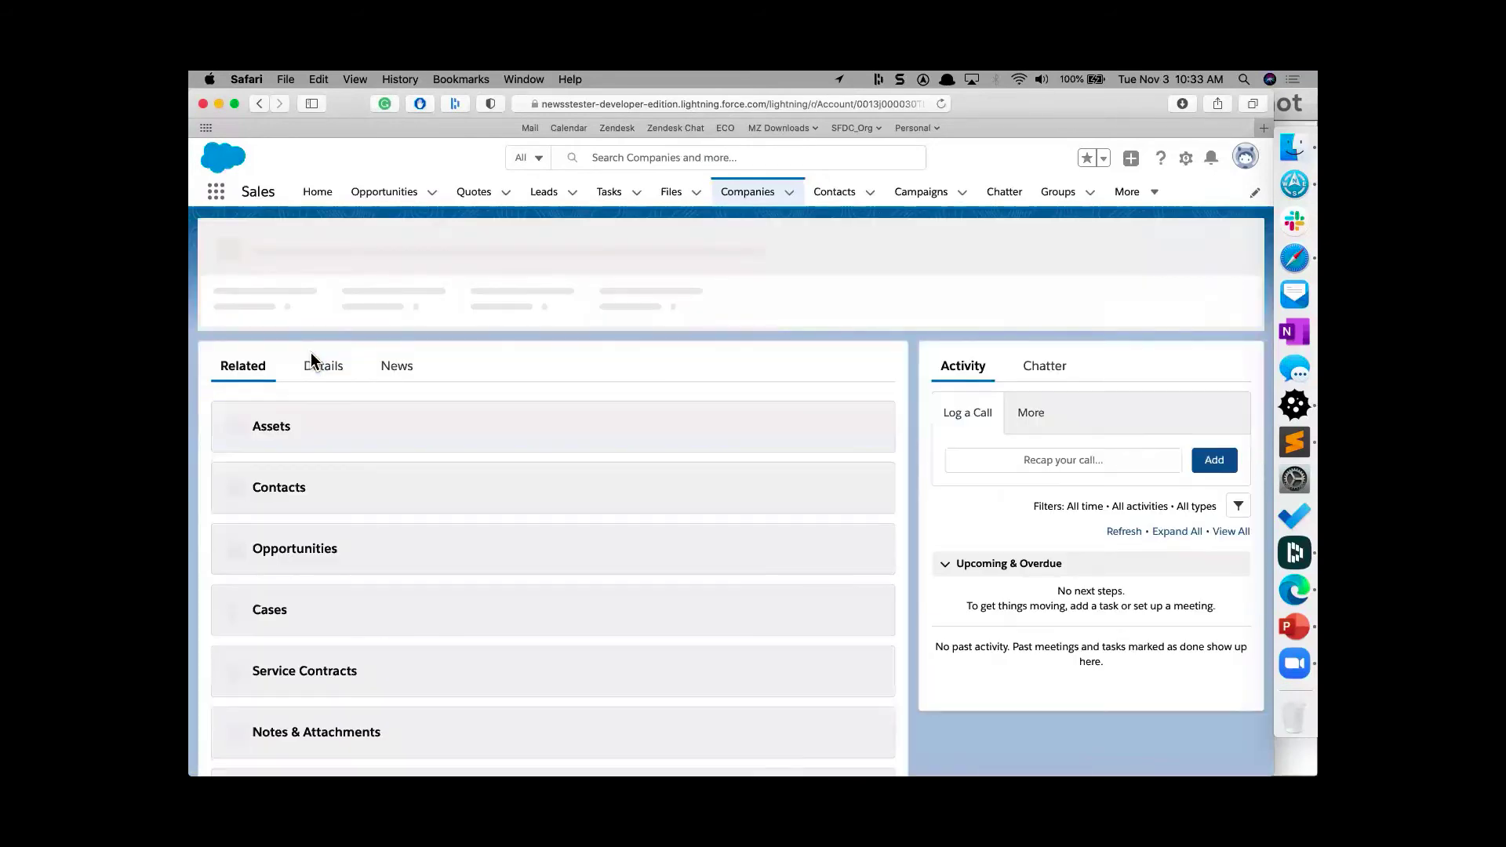
scroll(389, 524, down, 5)
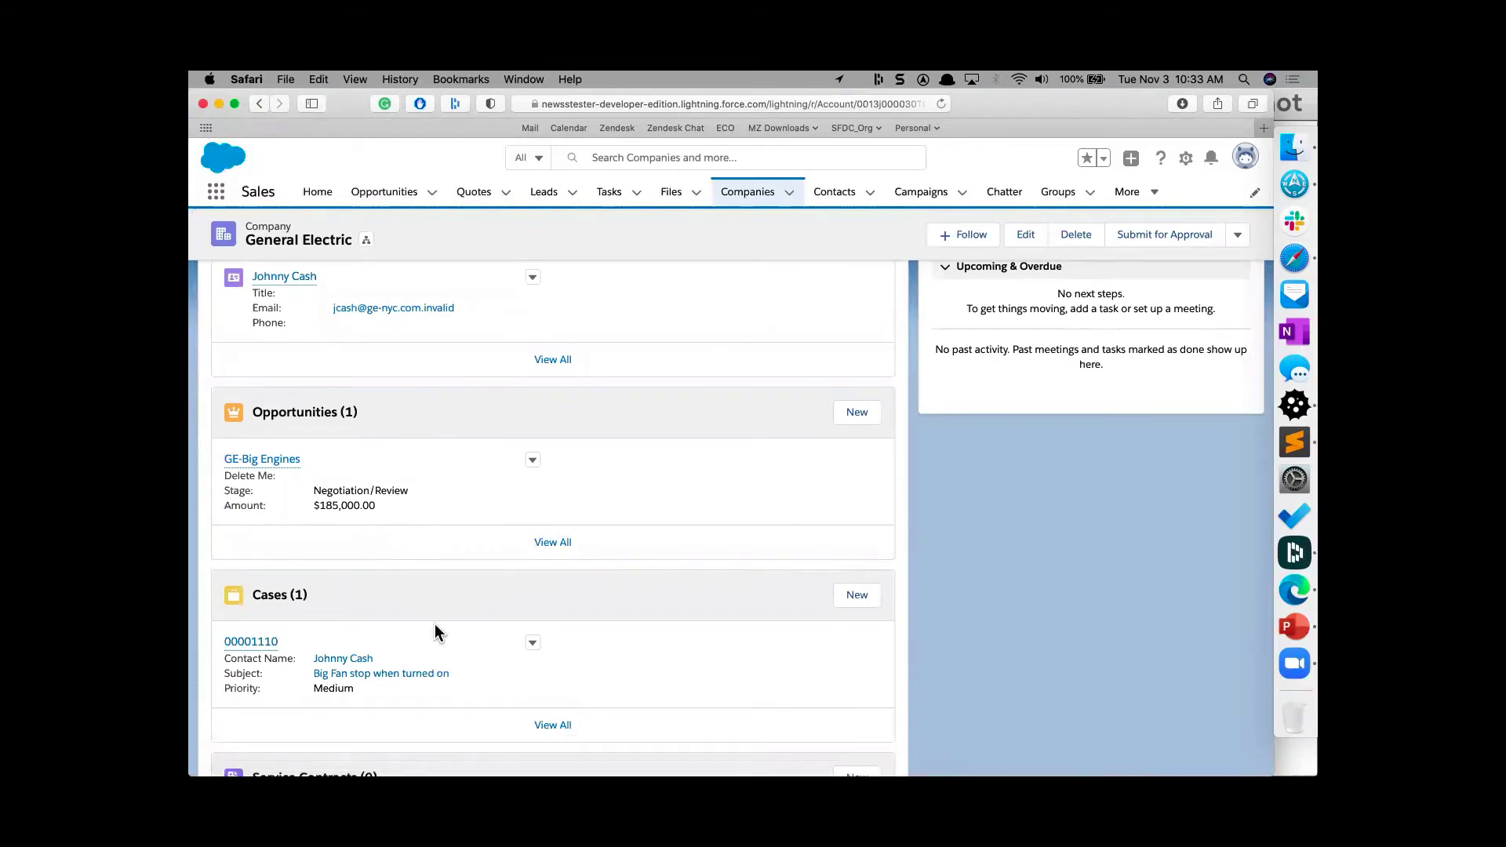
scroll(435, 623, up, 5)
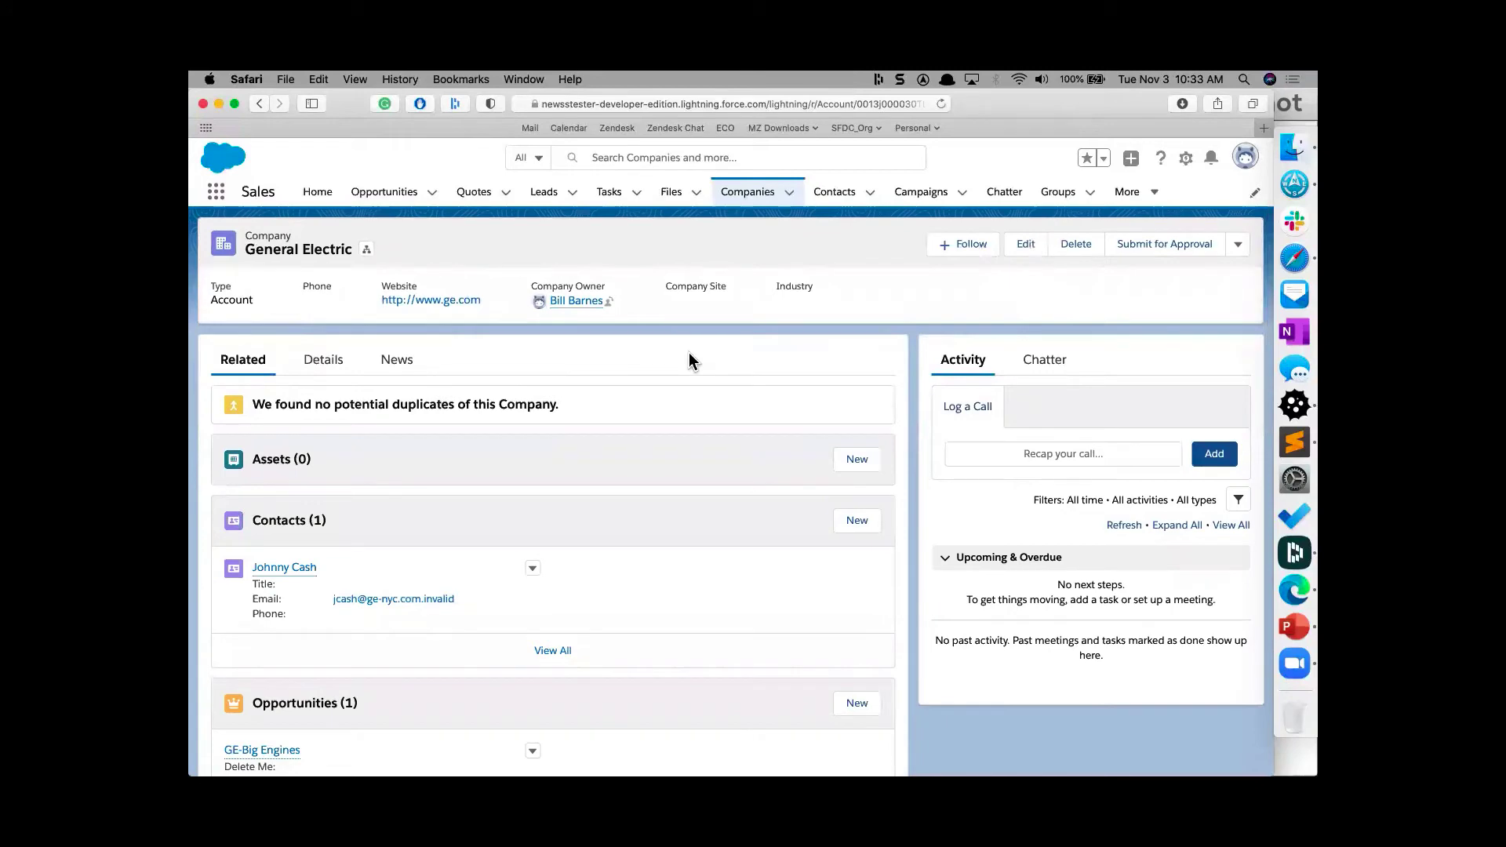
- Switch to Microsoft Edge and open the New York General Electric account from the Webinar list view
key(super+Tab)
key(super+Tab)
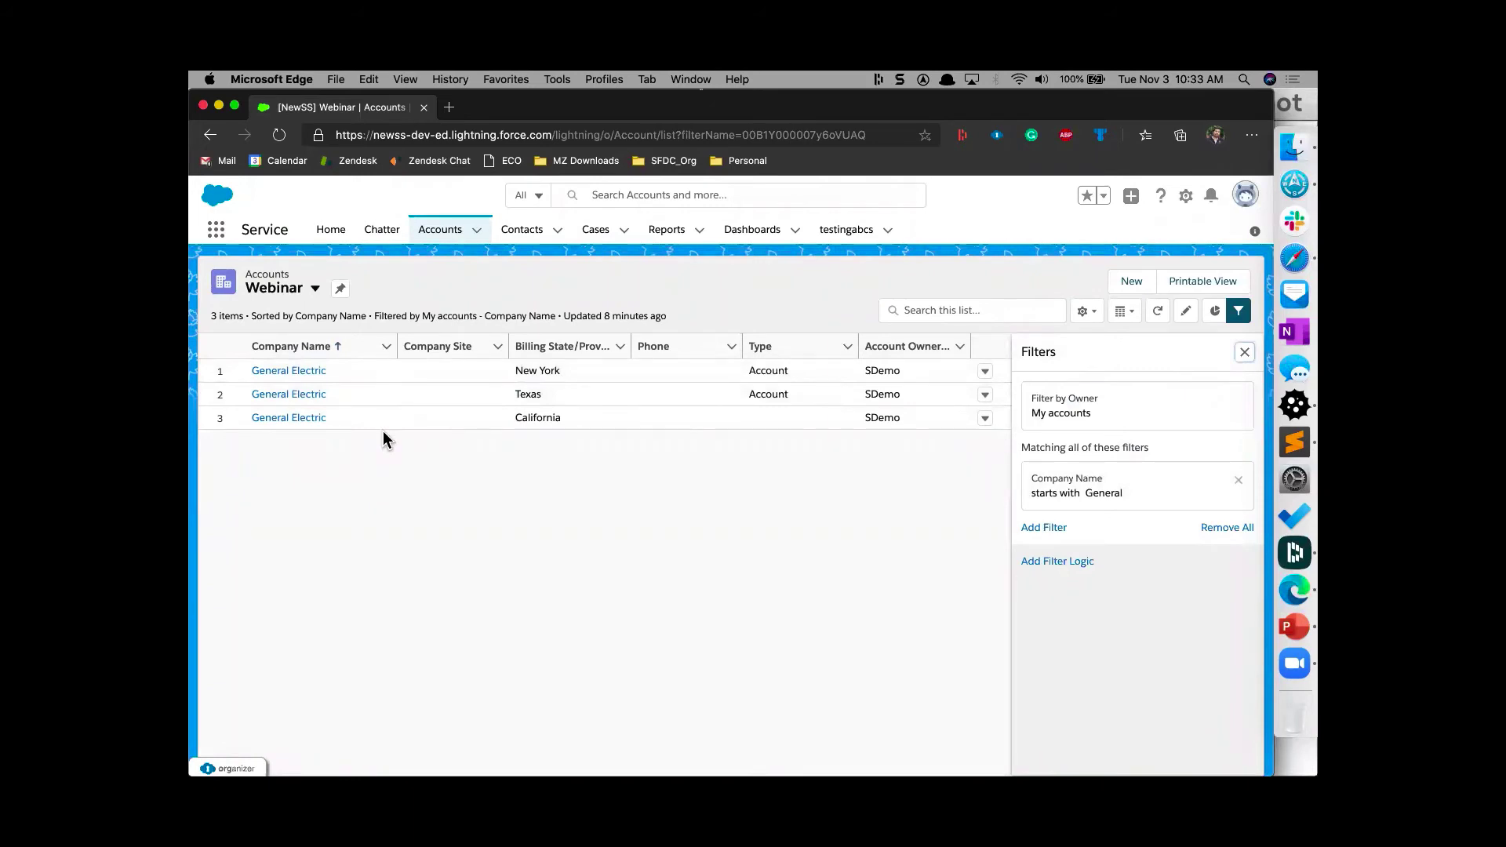
click(318, 373)
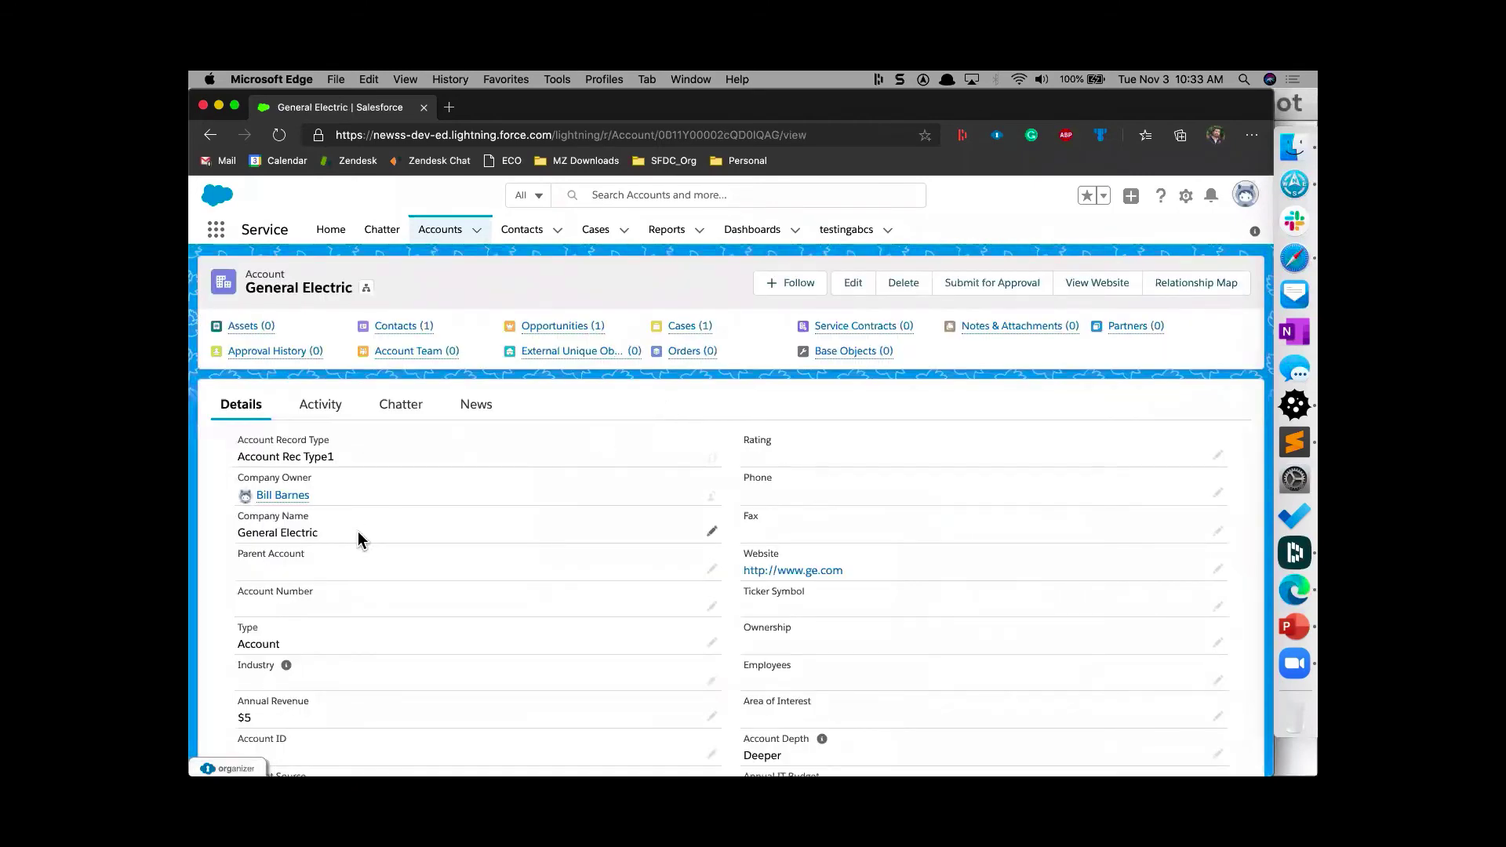
- Change the account's Company Name to GE, save the record, and return to the accounts list
double_click(358, 538)
key(super+a)
key(BackSpace)
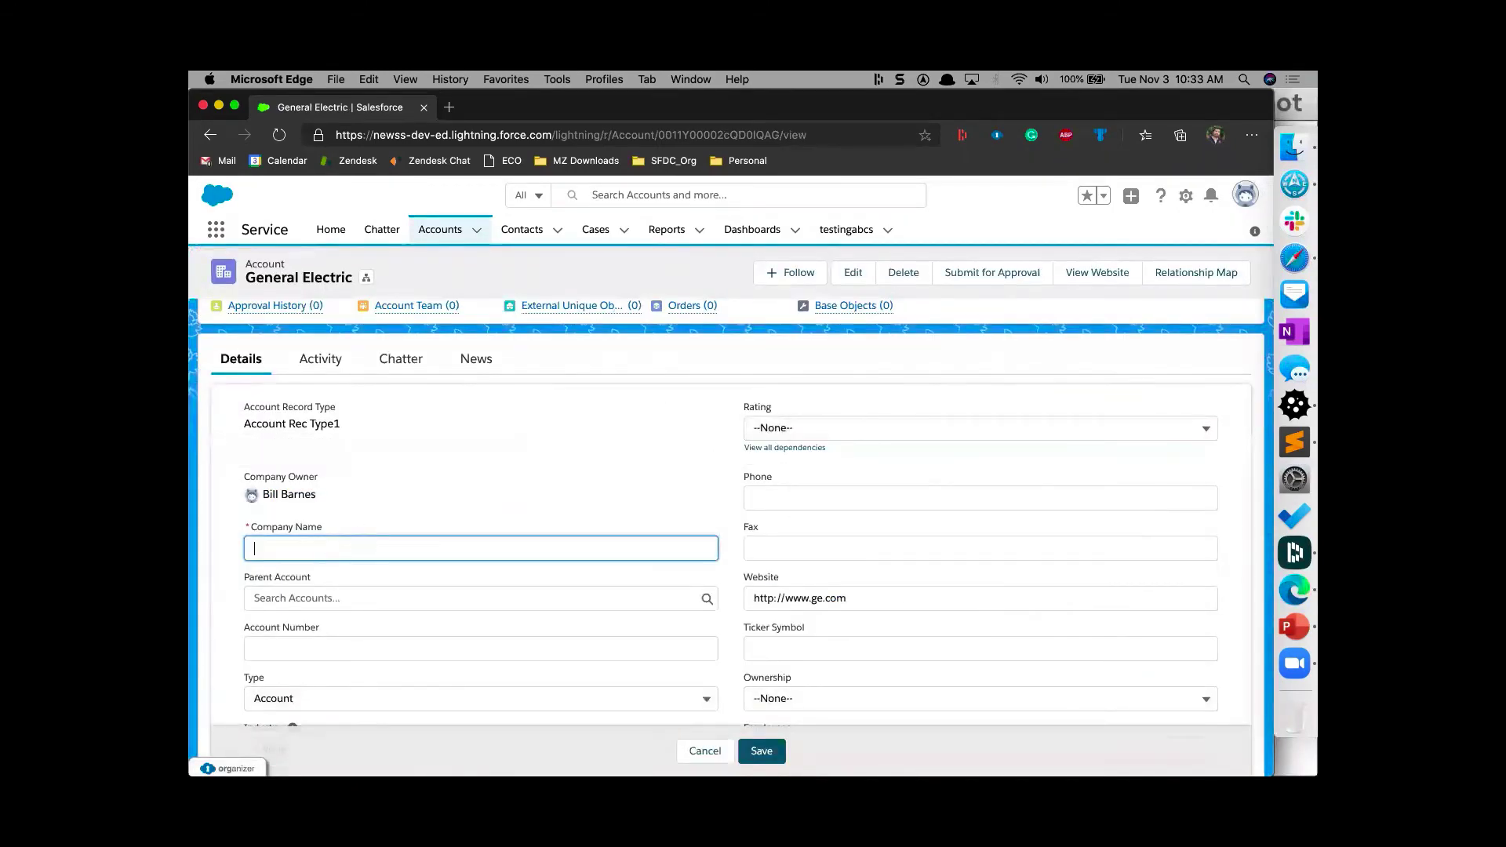
text(GE)
click(685, 423)
click(771, 748)
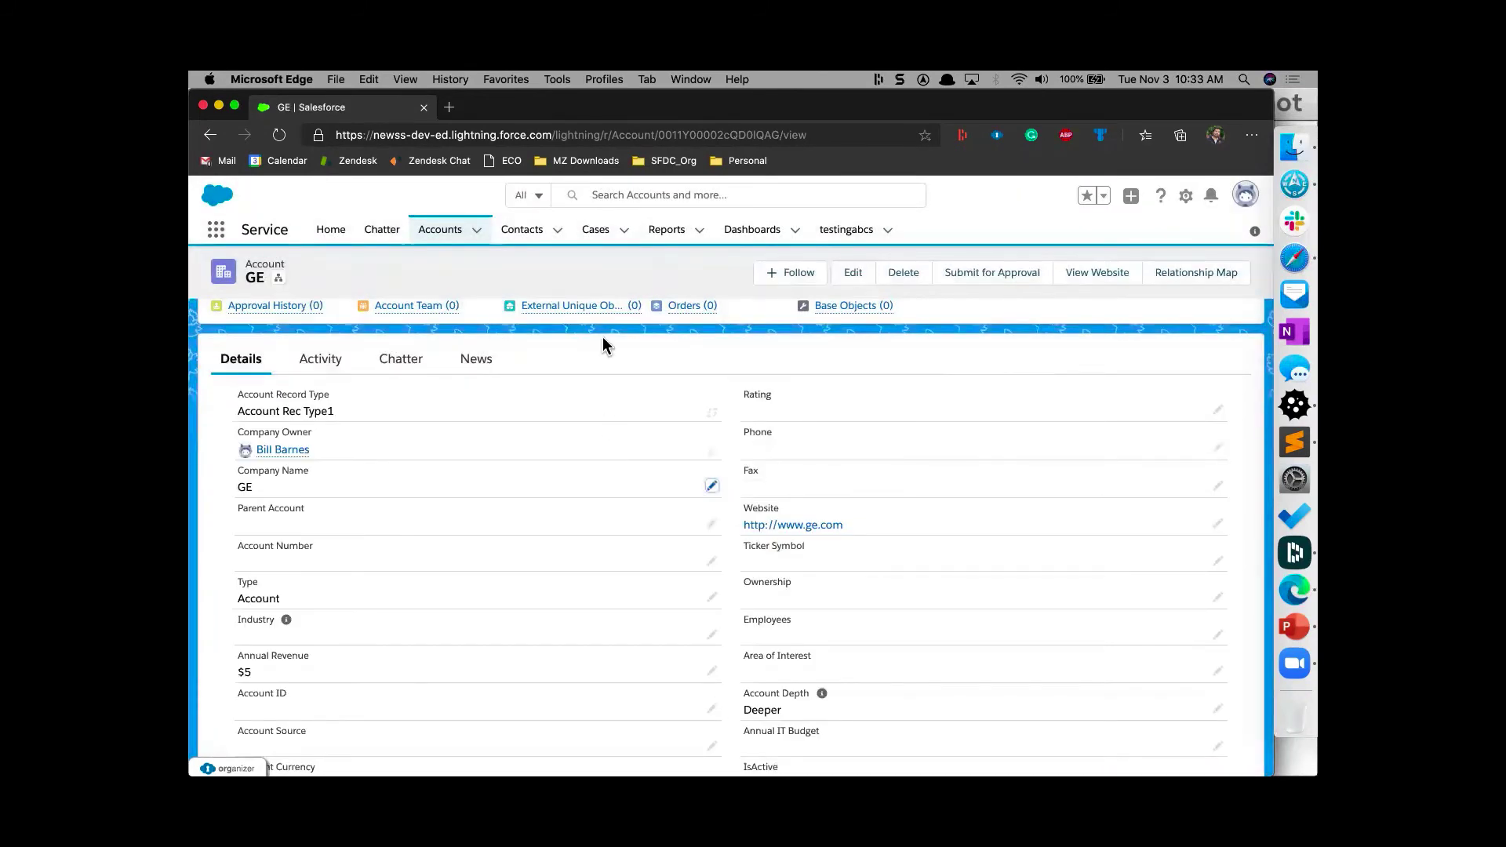
click(439, 229)
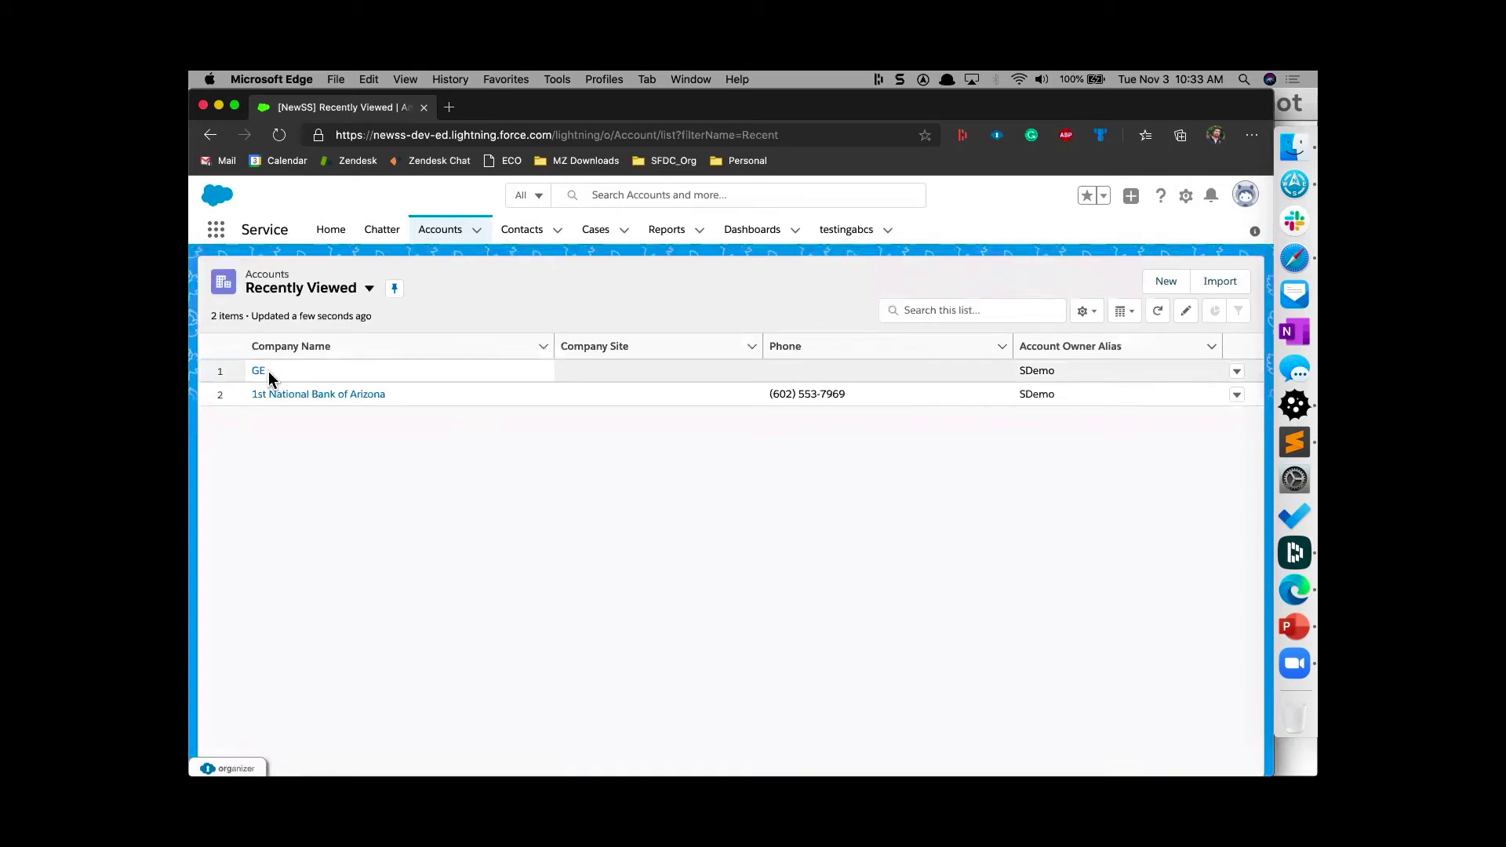
- Switch to Metazoa Snapshot and set up a dataset build on the Dev To Testing arrow, replacing webinardemo with its existing template
key(super+Tab)
key(super+Tab)
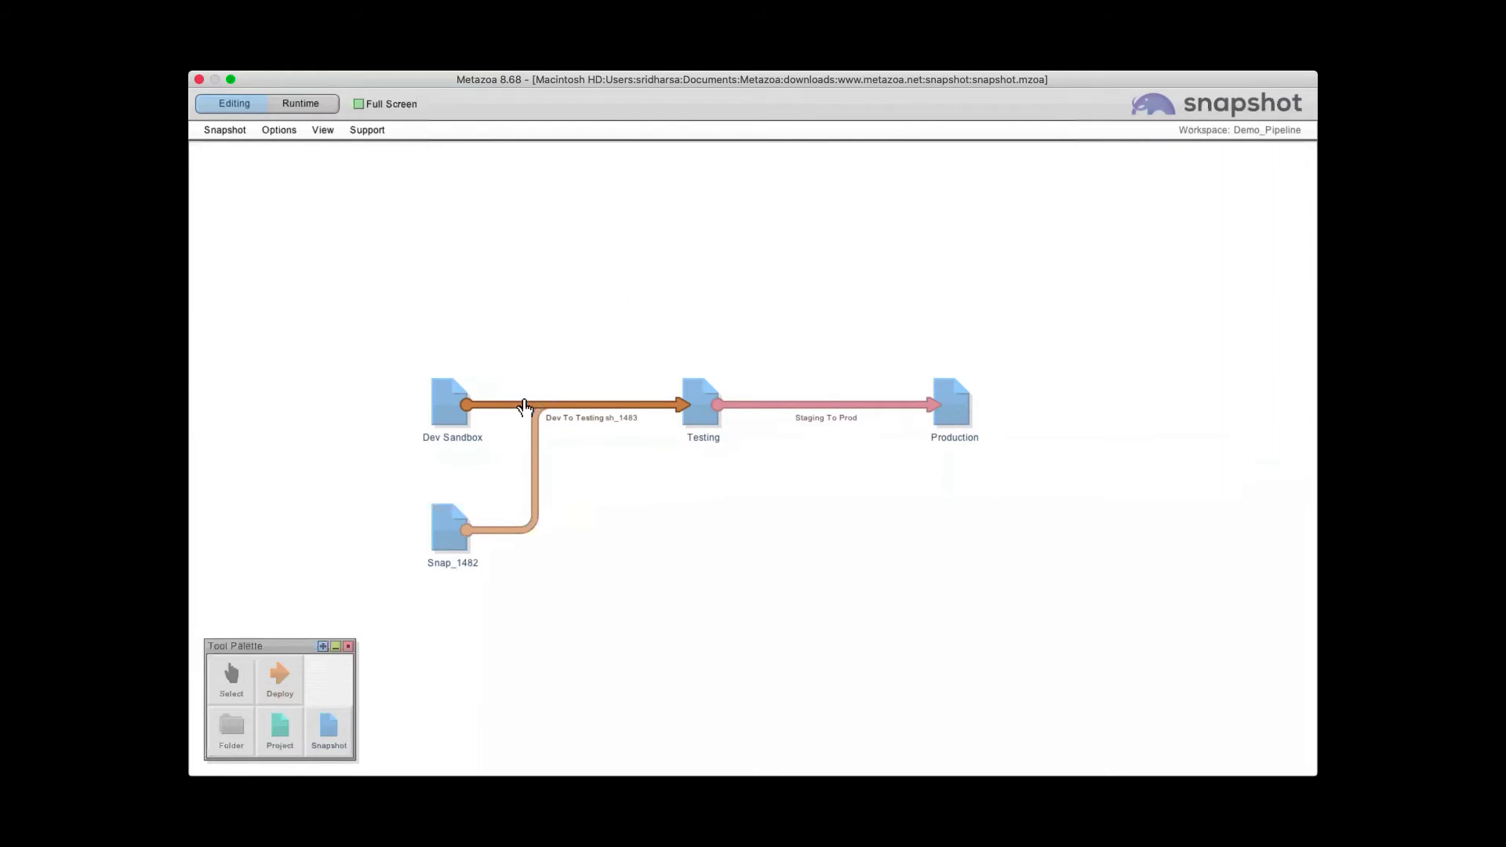
mouse_move(515, 409)
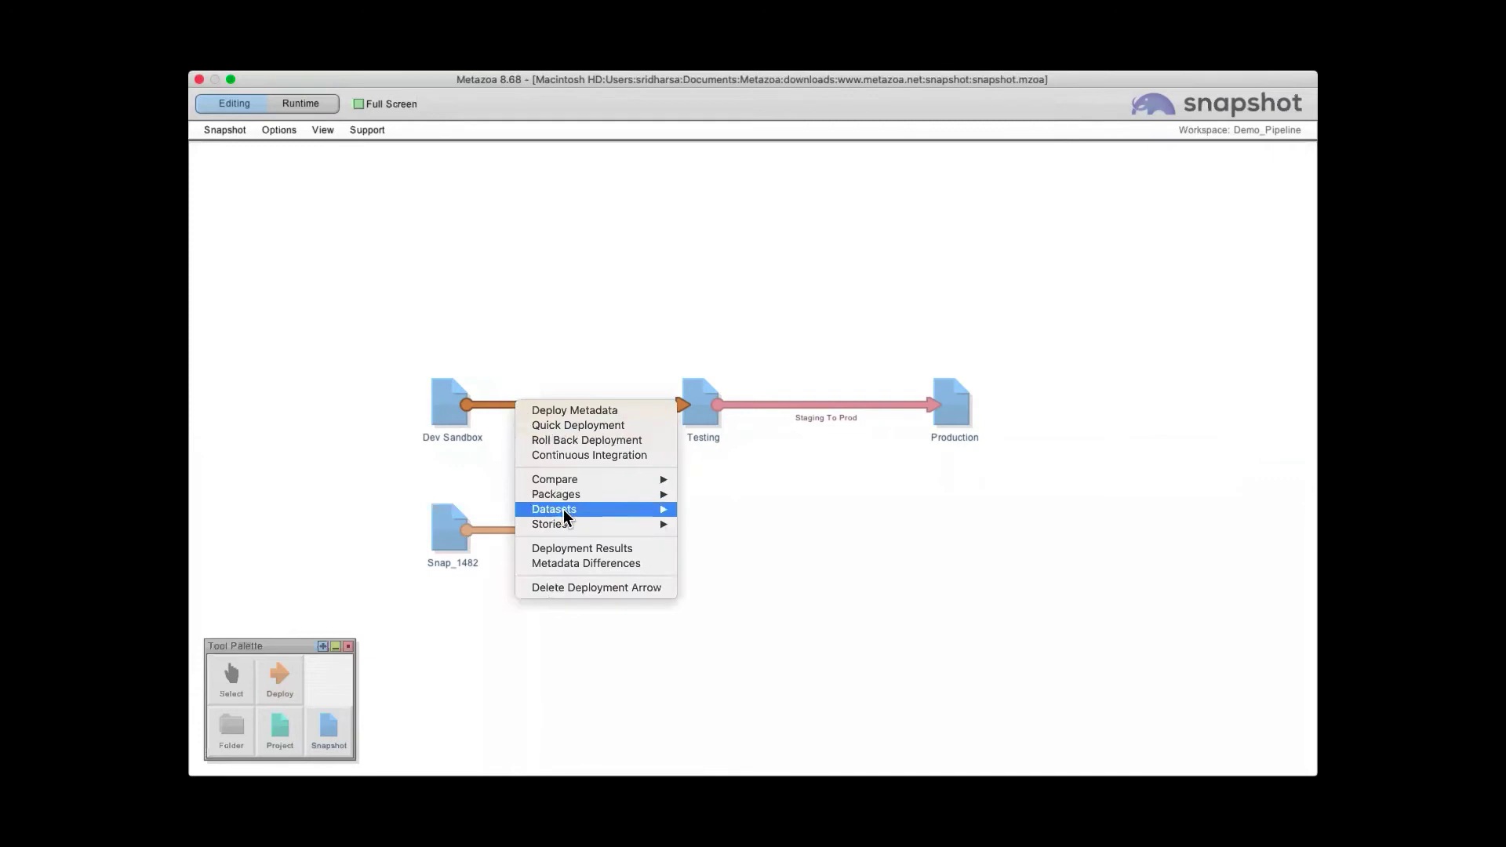
mouse_move(564, 509)
click(730, 510)
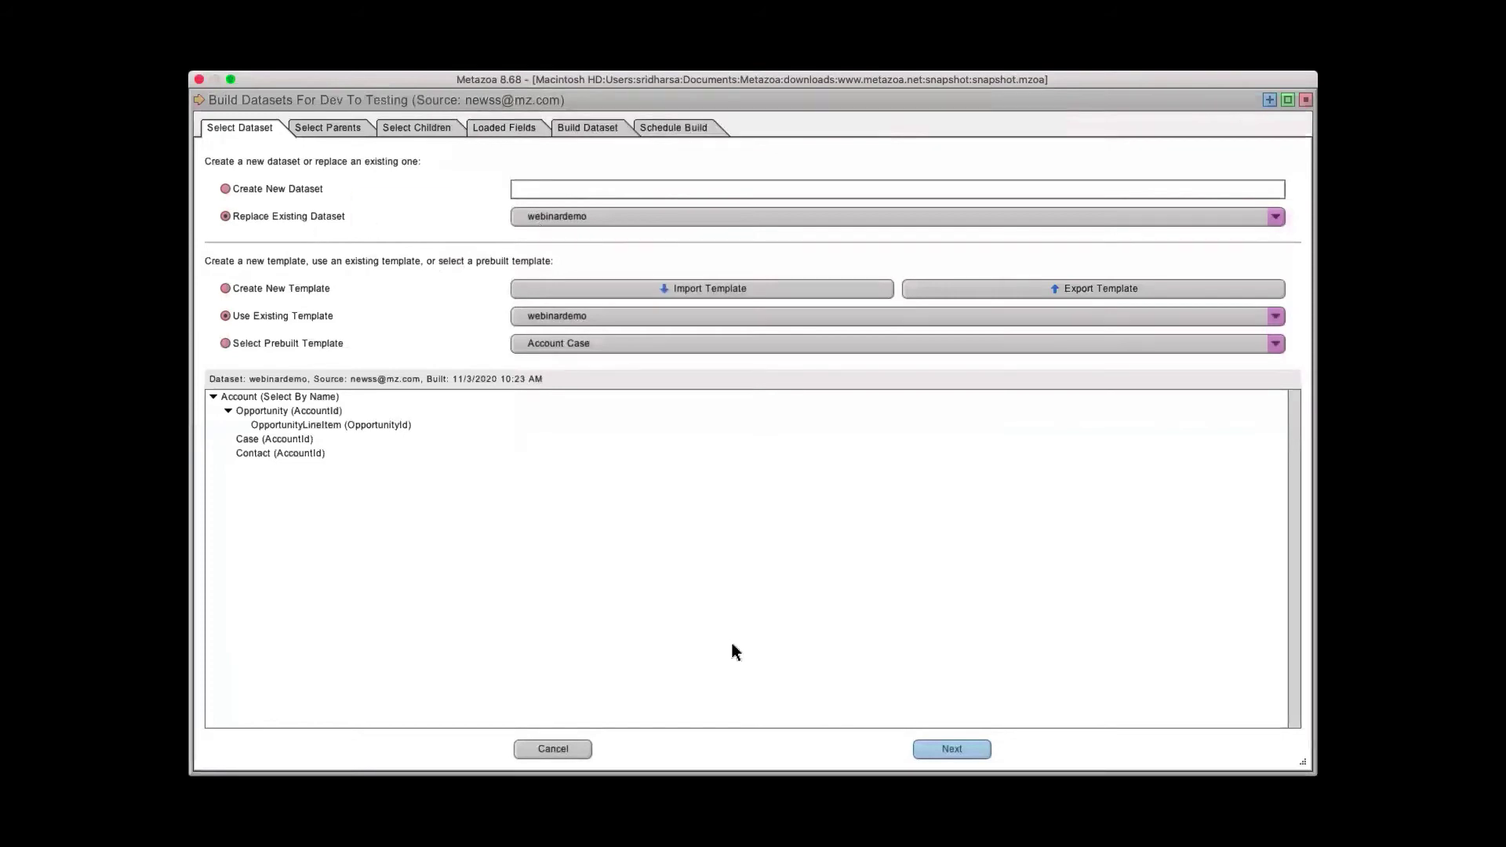
click(946, 755)
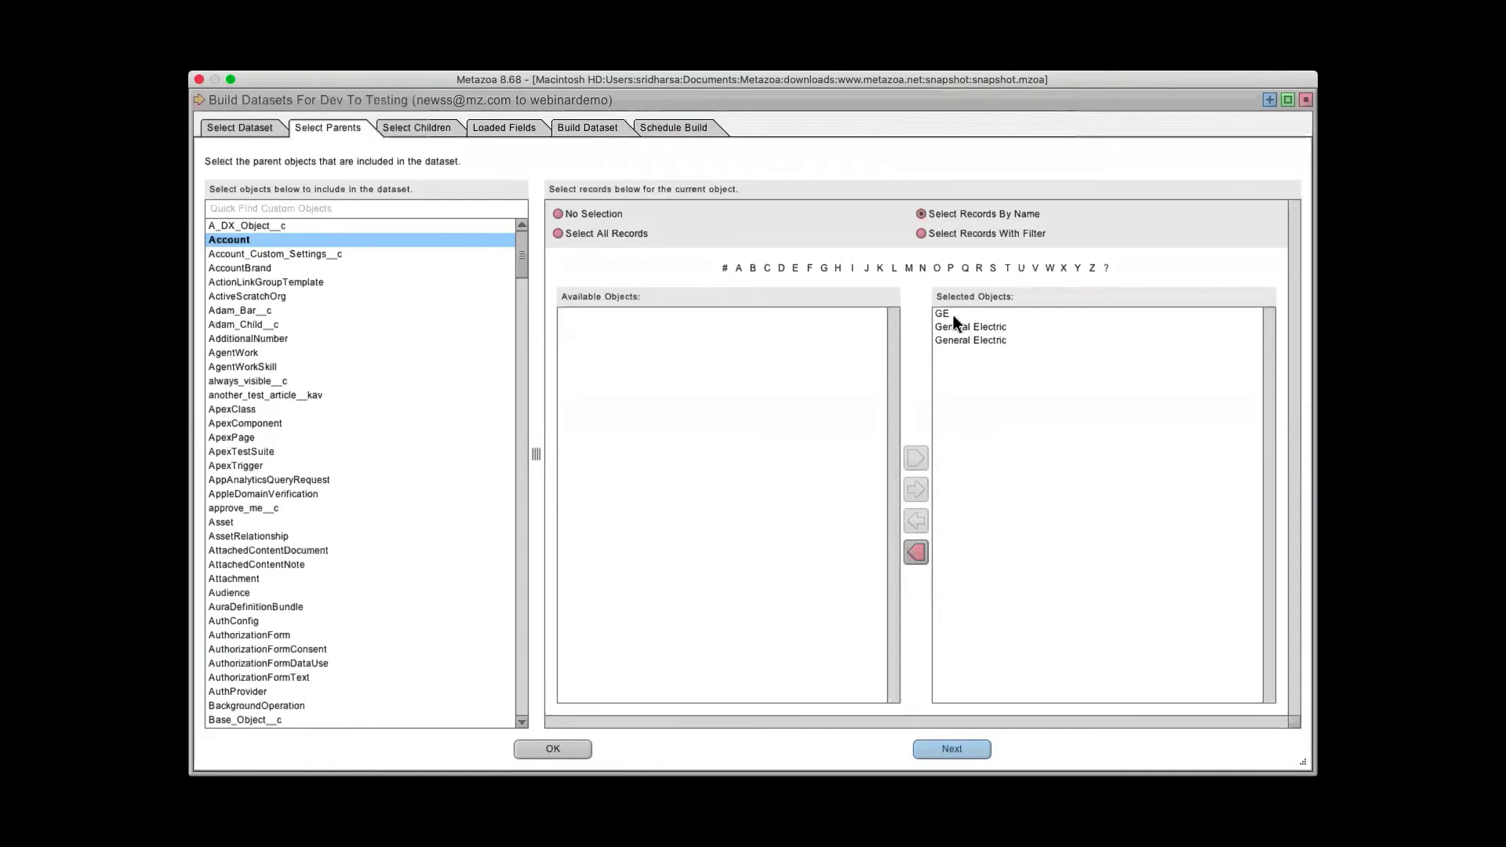
- Build the webinardemo dataset with the already selected Account parents, children and loaded fields, confirm the build, and close the builder
click(959, 746)
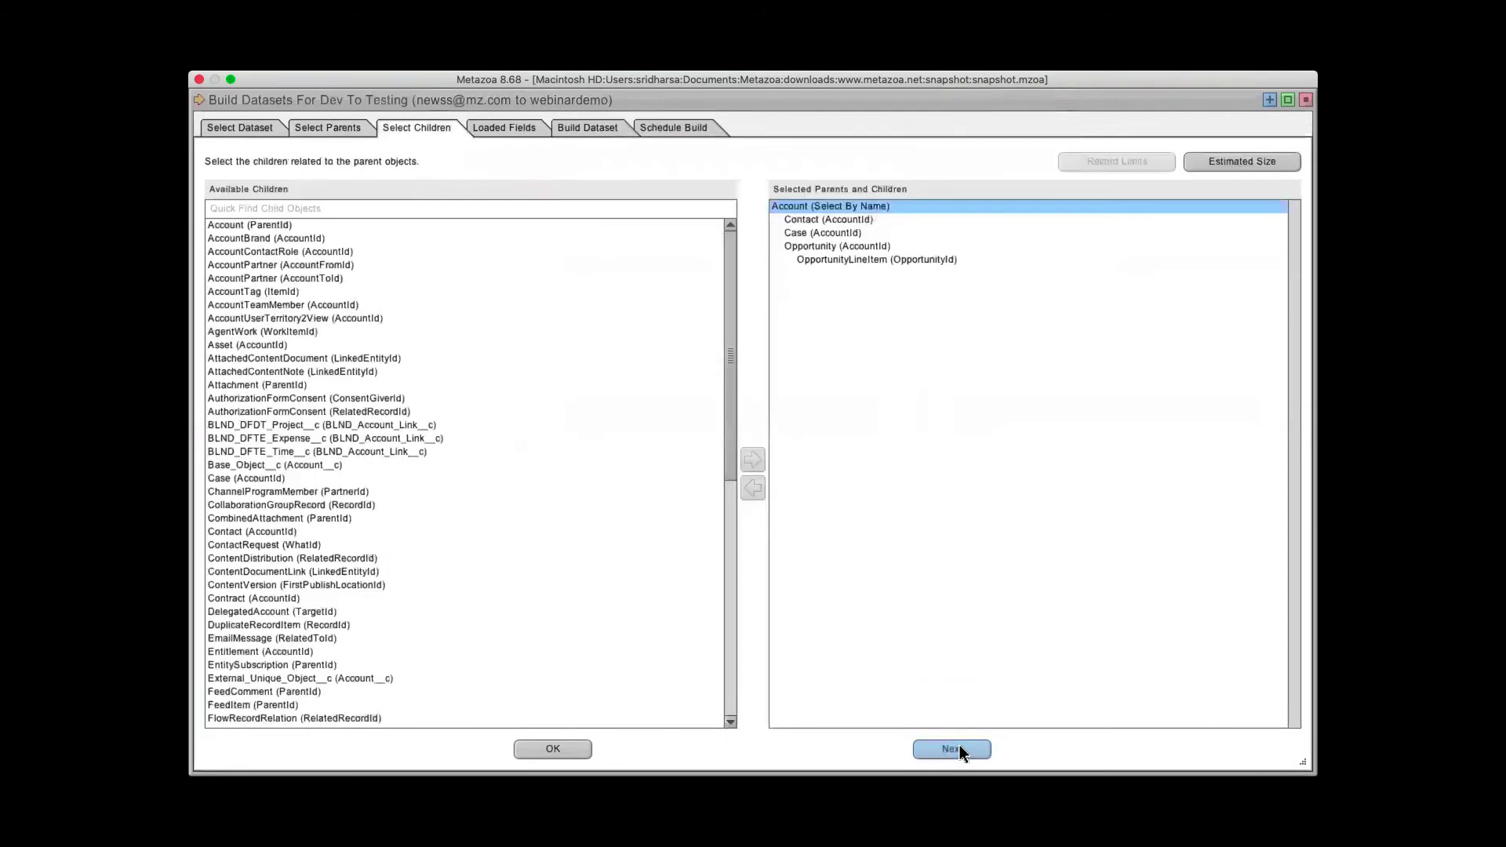
click(958, 747)
click(958, 748)
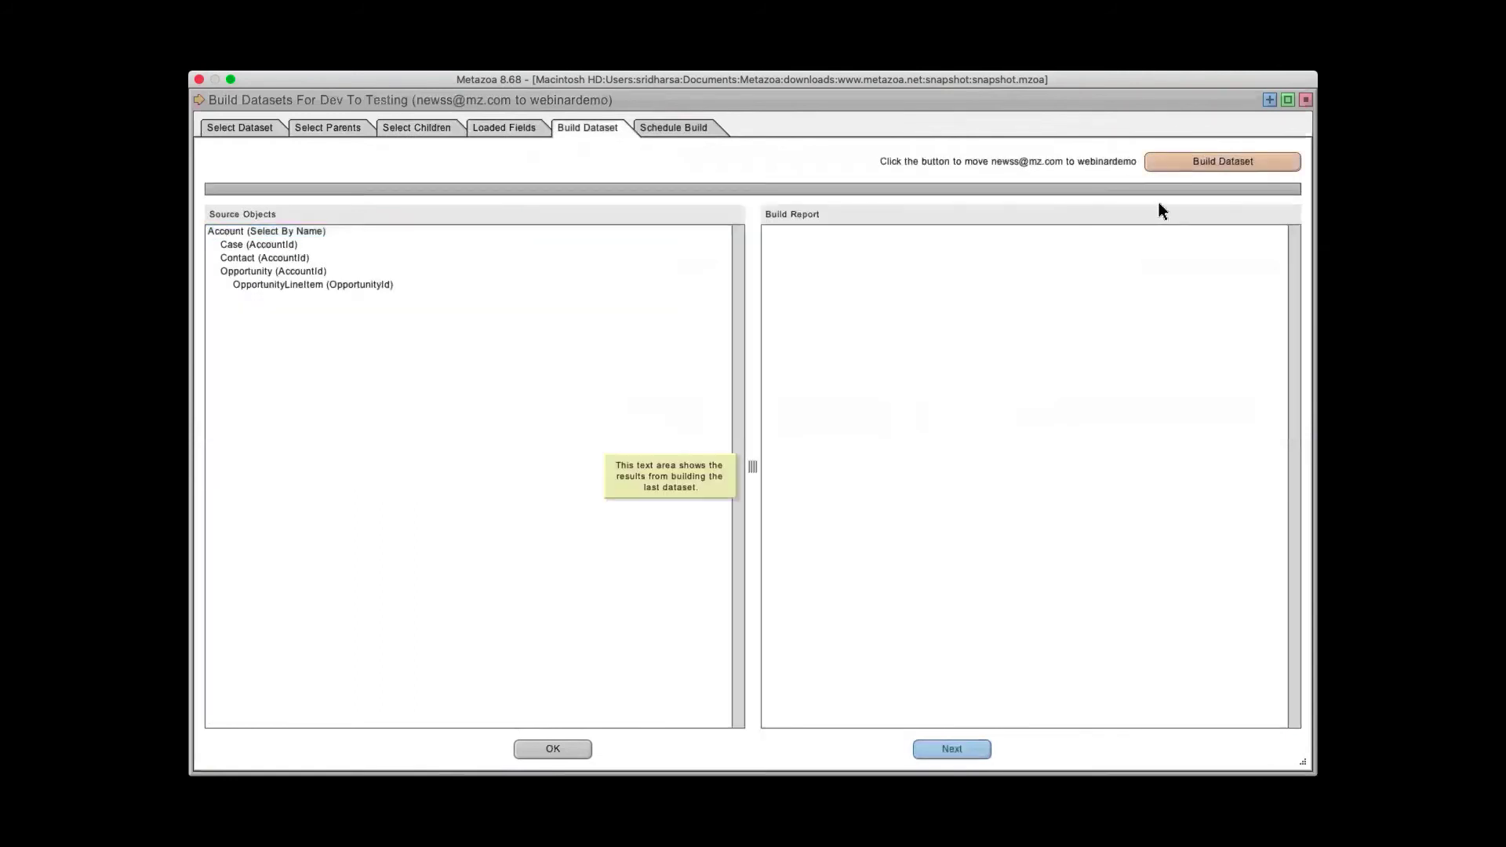
click(1189, 165)
click(701, 361)
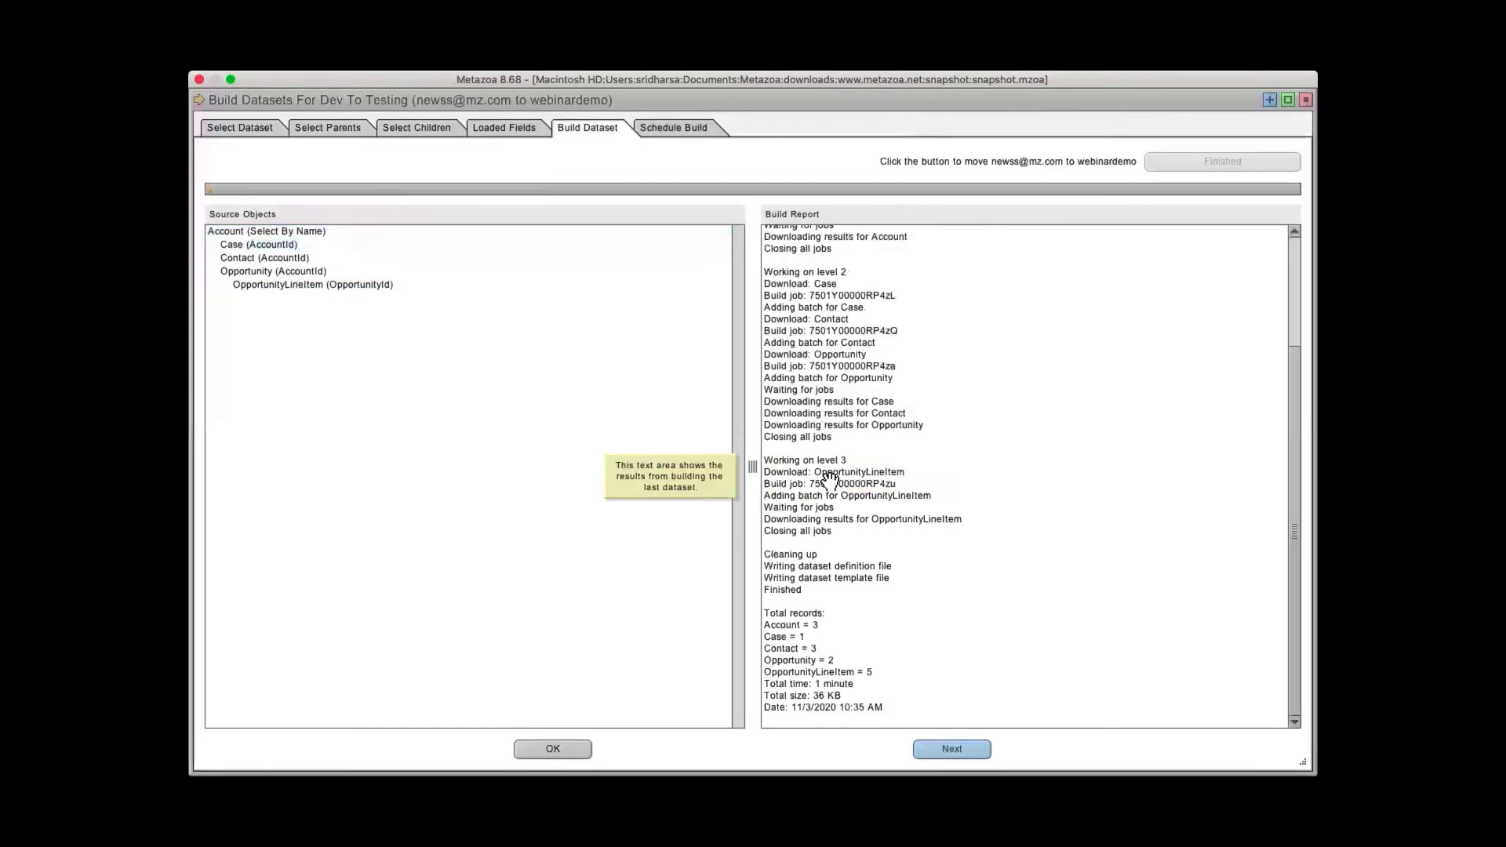
click(558, 746)
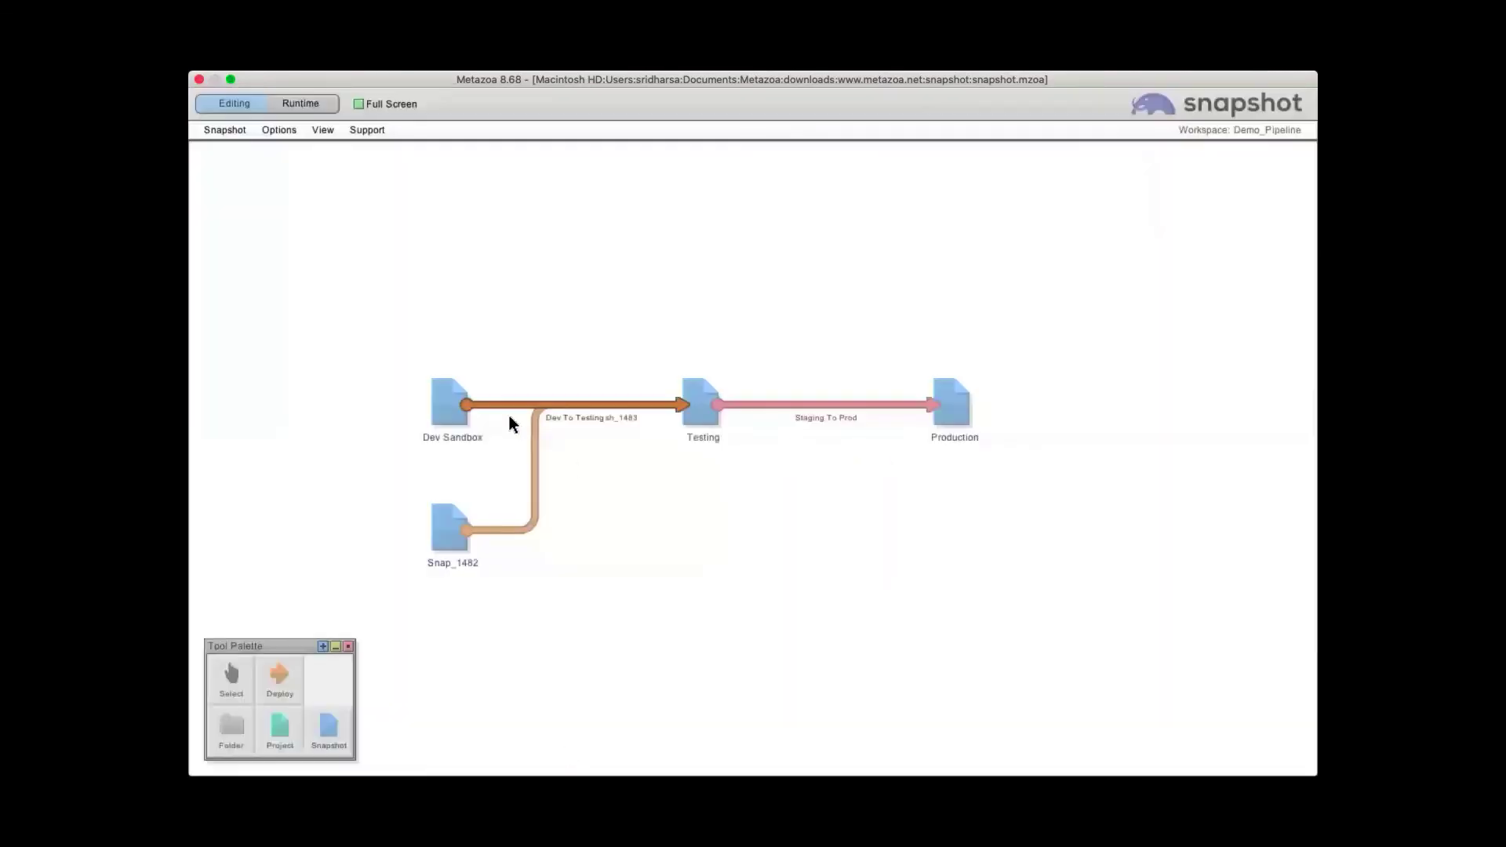
- Open dataset migration for the Dev To Testing arrow and proceed with the webinardemo dataset to its matching fields
right_click(510, 407)
mouse_move(550, 514)
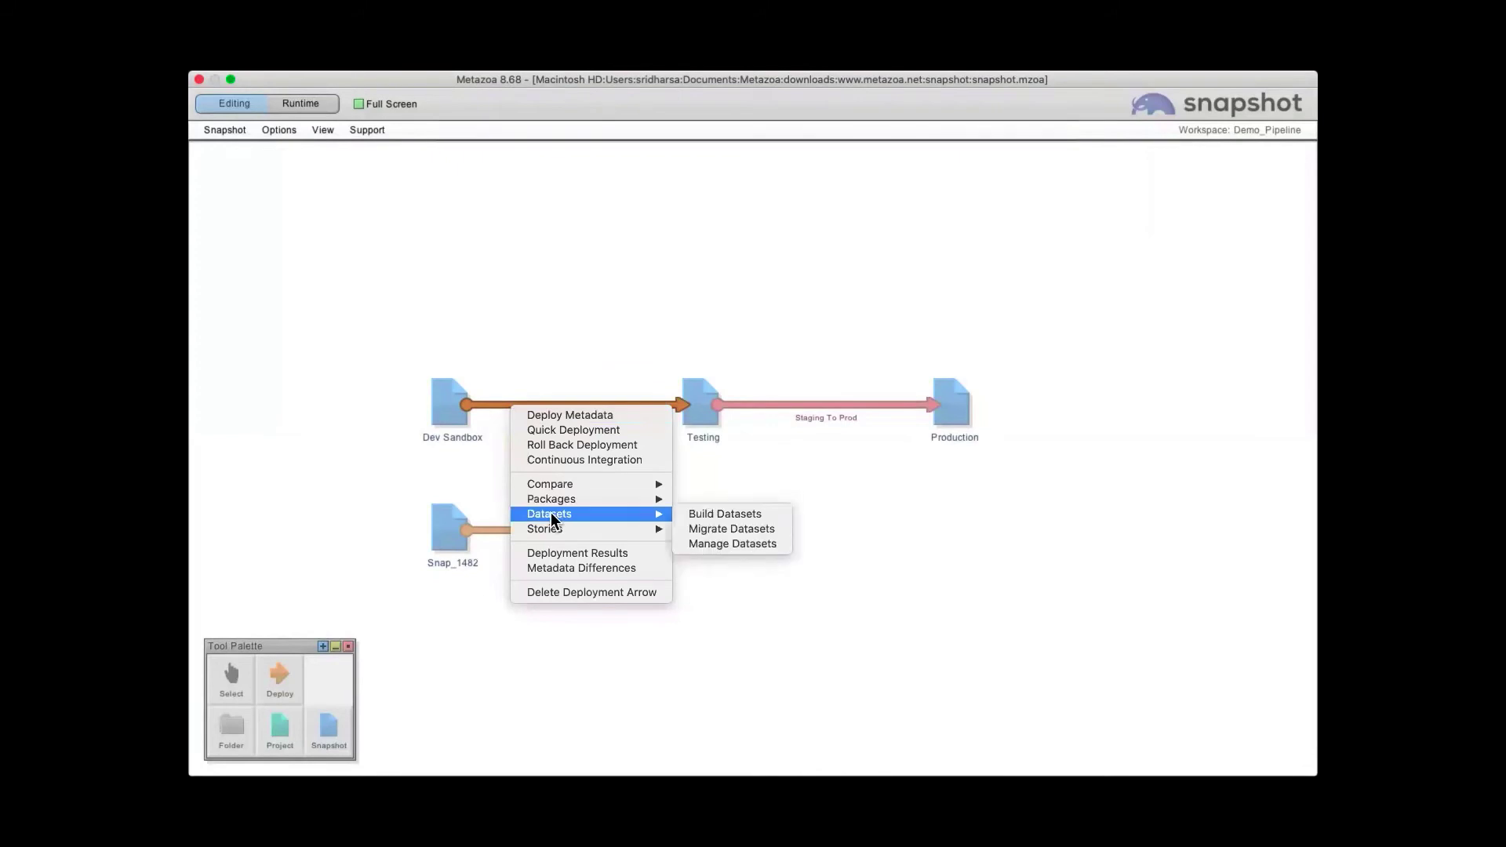
click(717, 530)
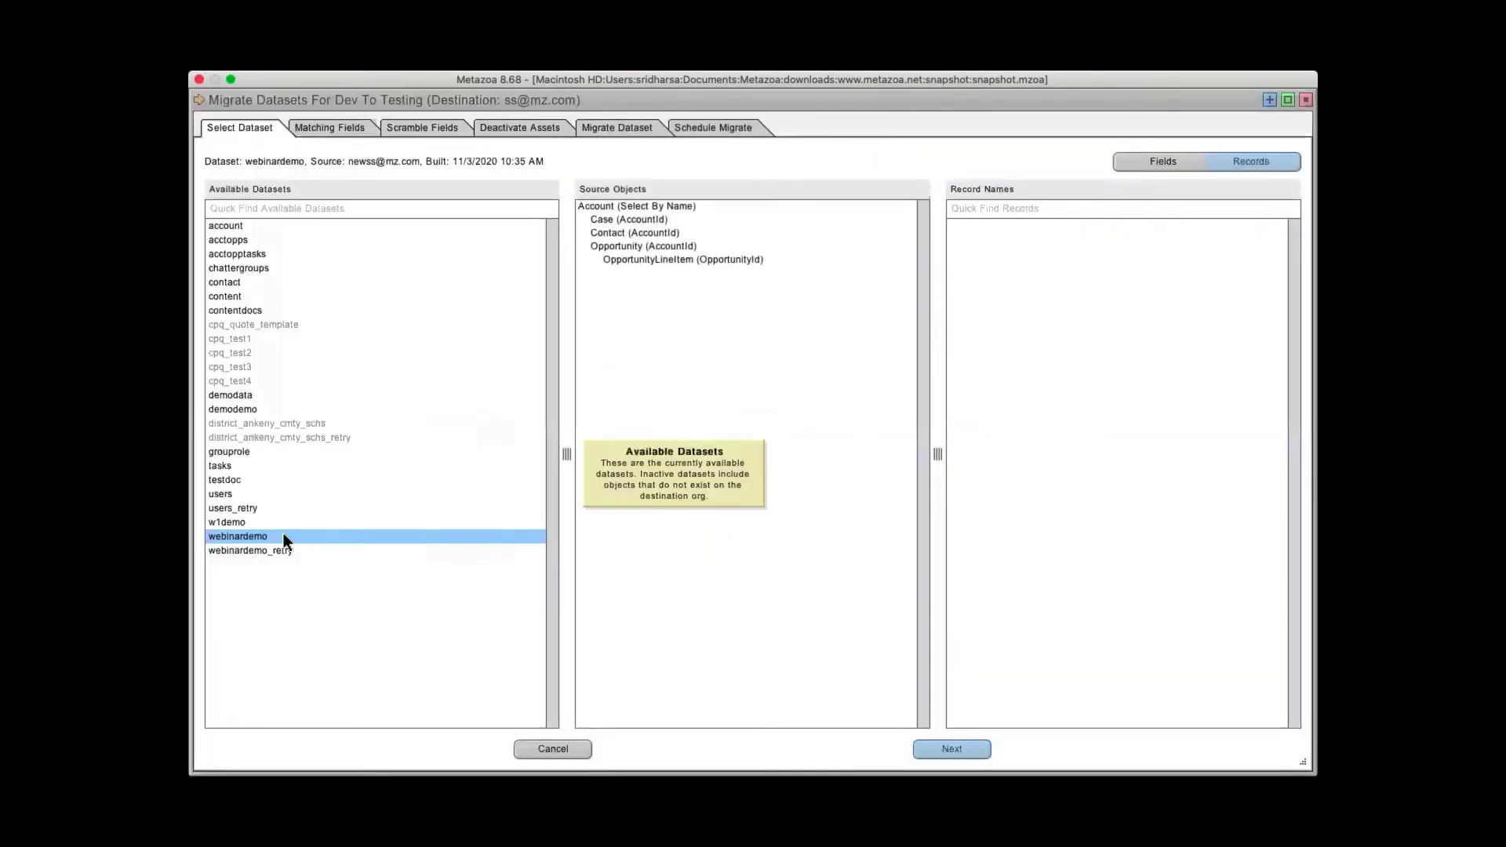
click(953, 751)
- Examine the Account matching fields BillingCity, Name and VirtualId
click(963, 240)
click(970, 226)
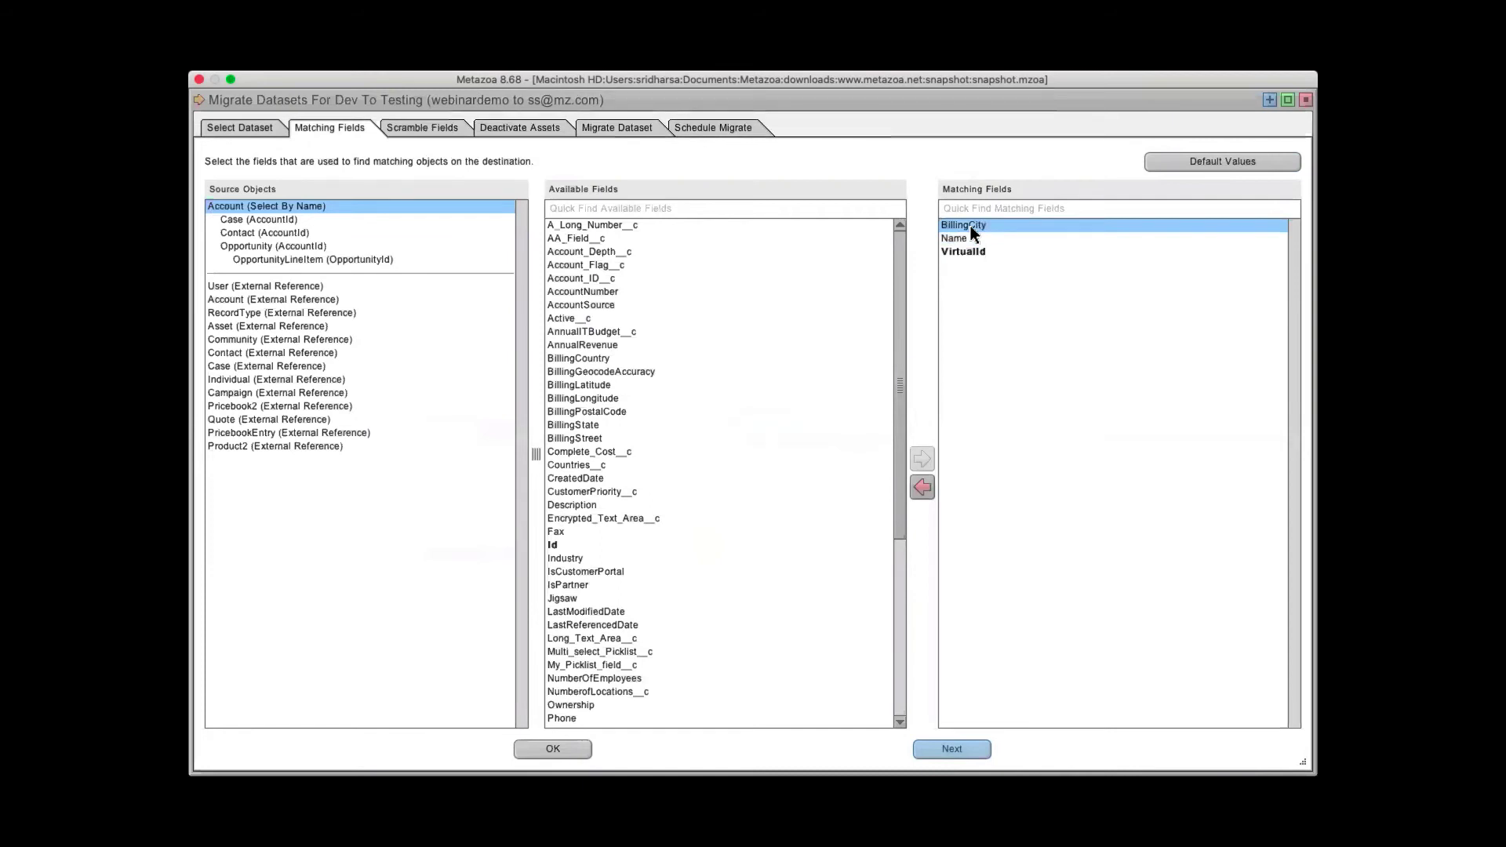
click(964, 240)
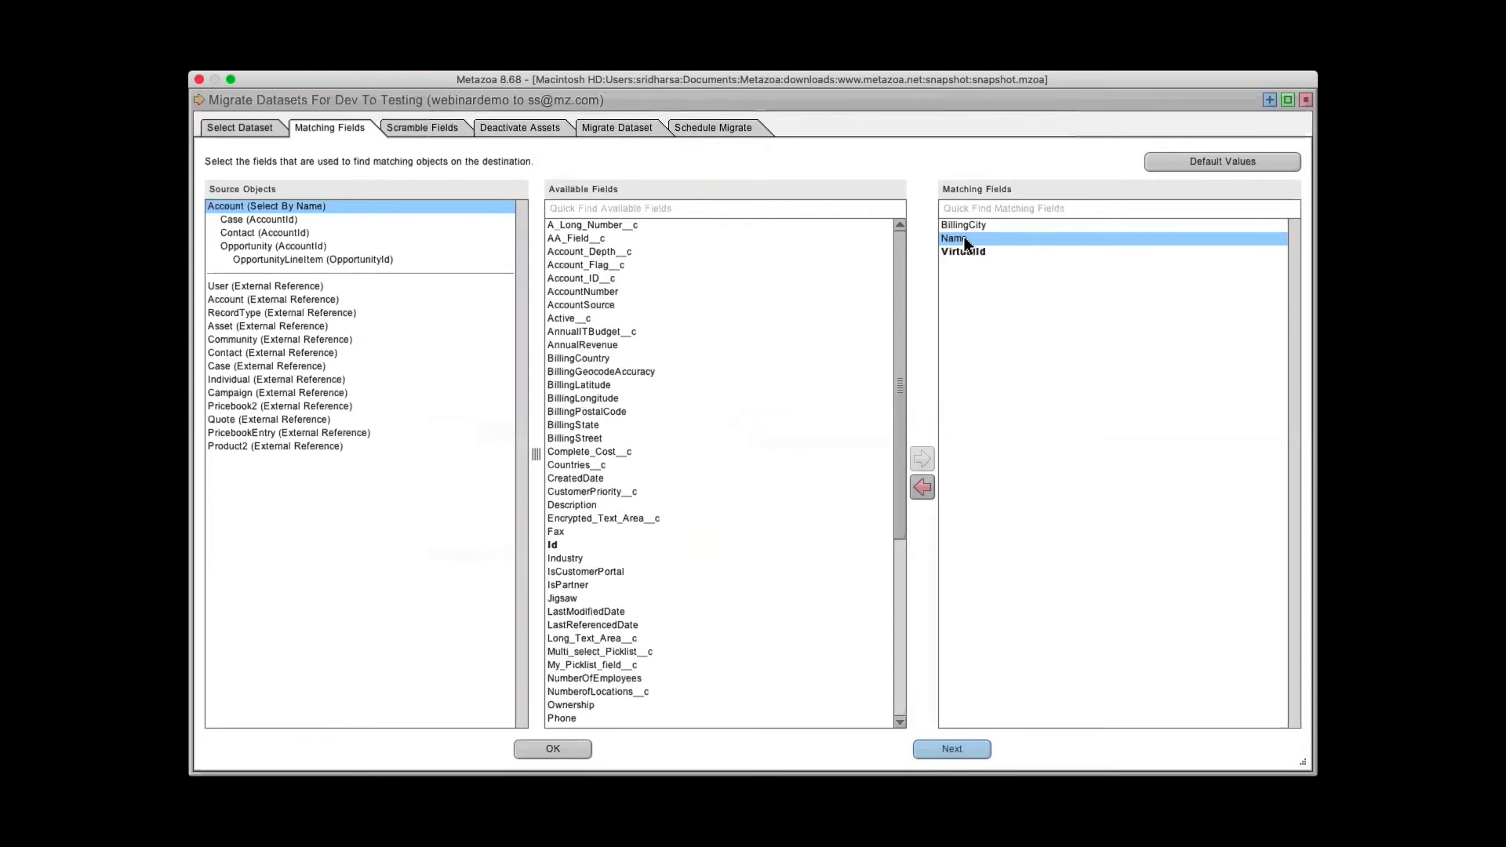
click(967, 226)
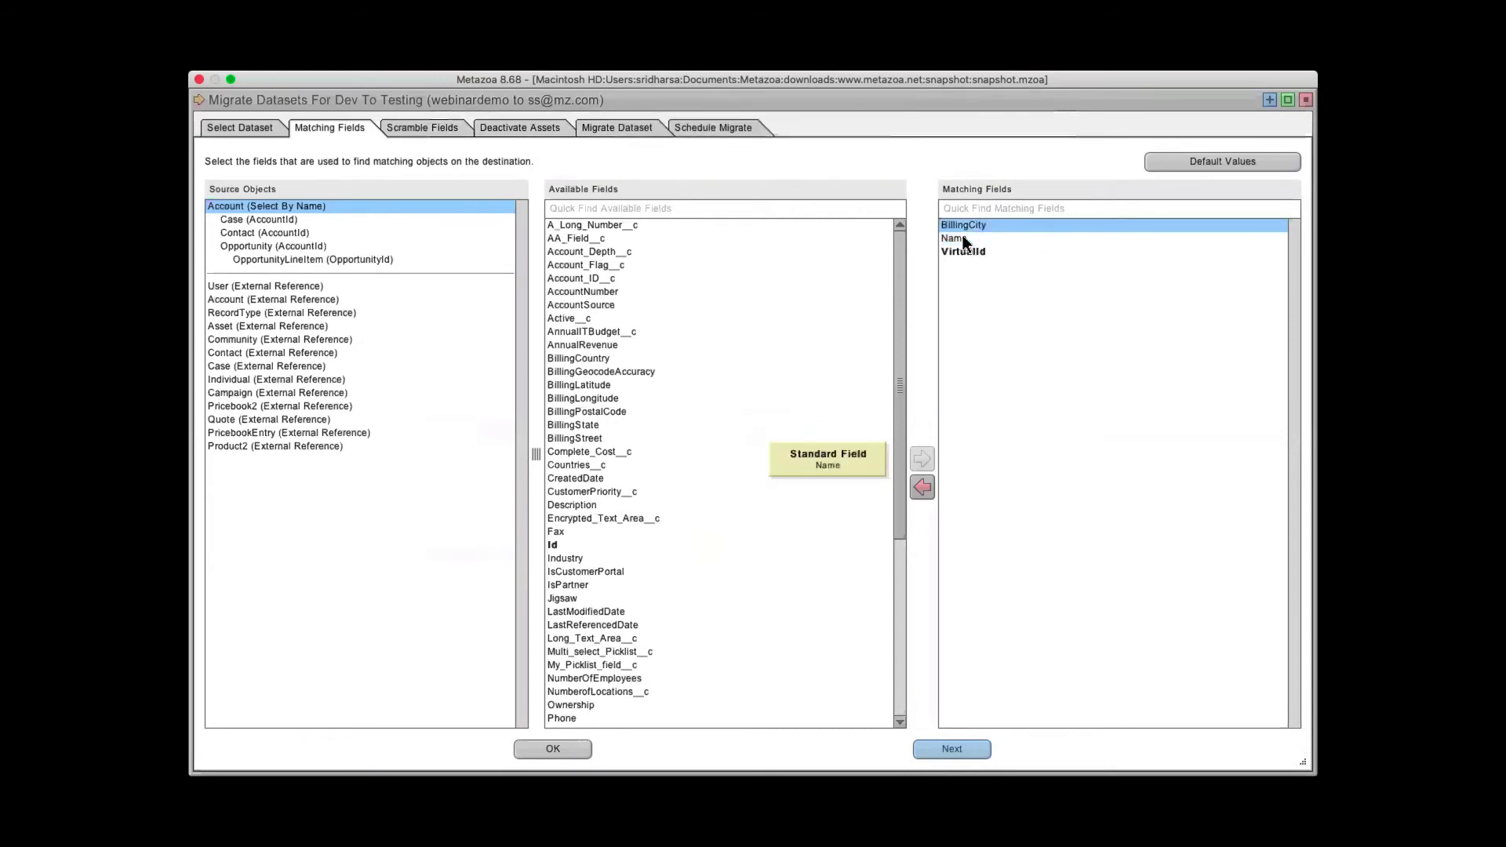
click(962, 235)
click(965, 228)
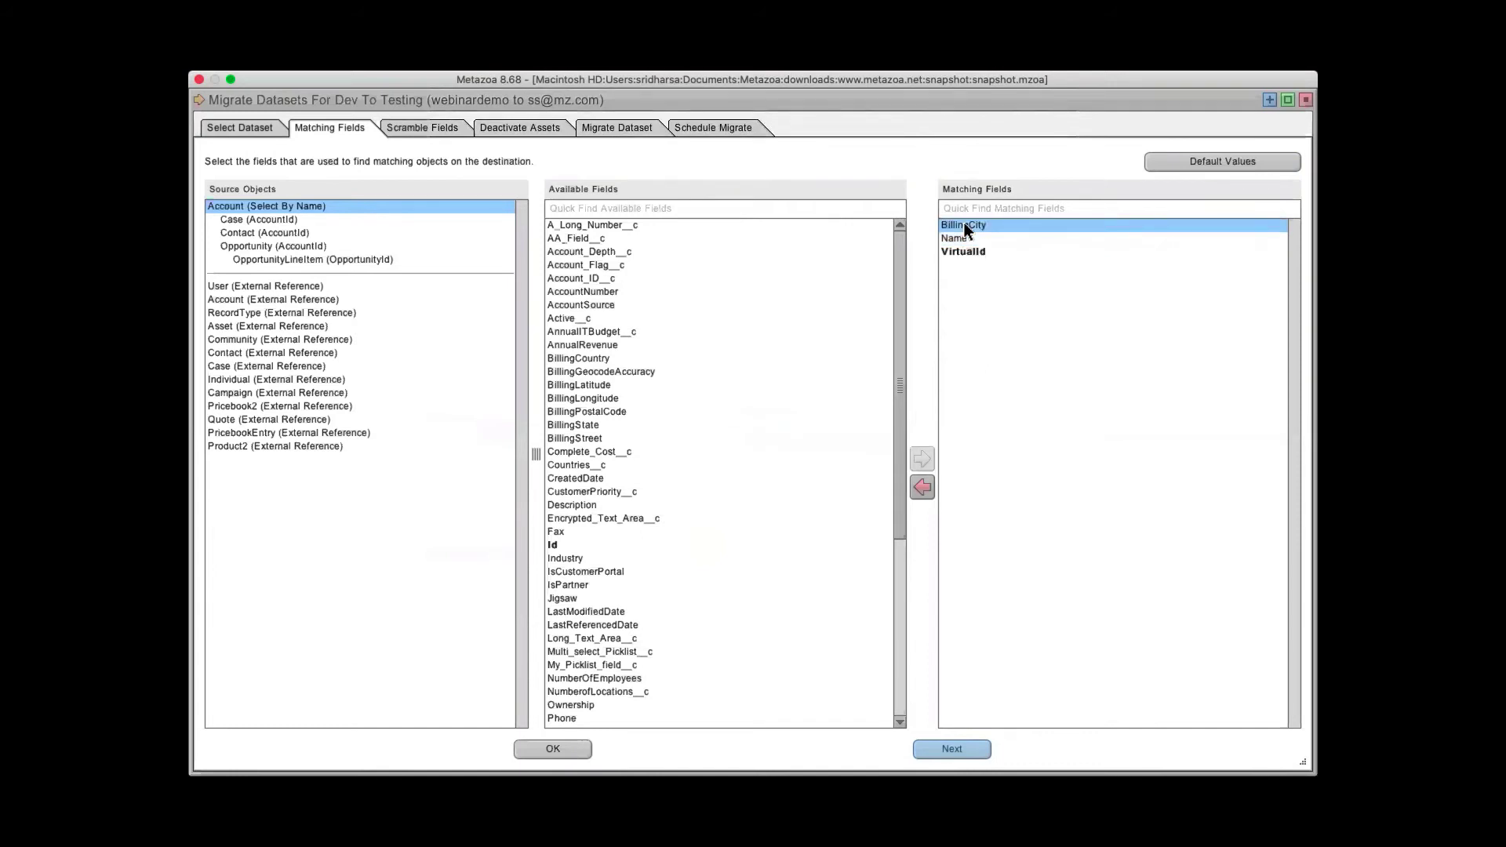
click(996, 250)
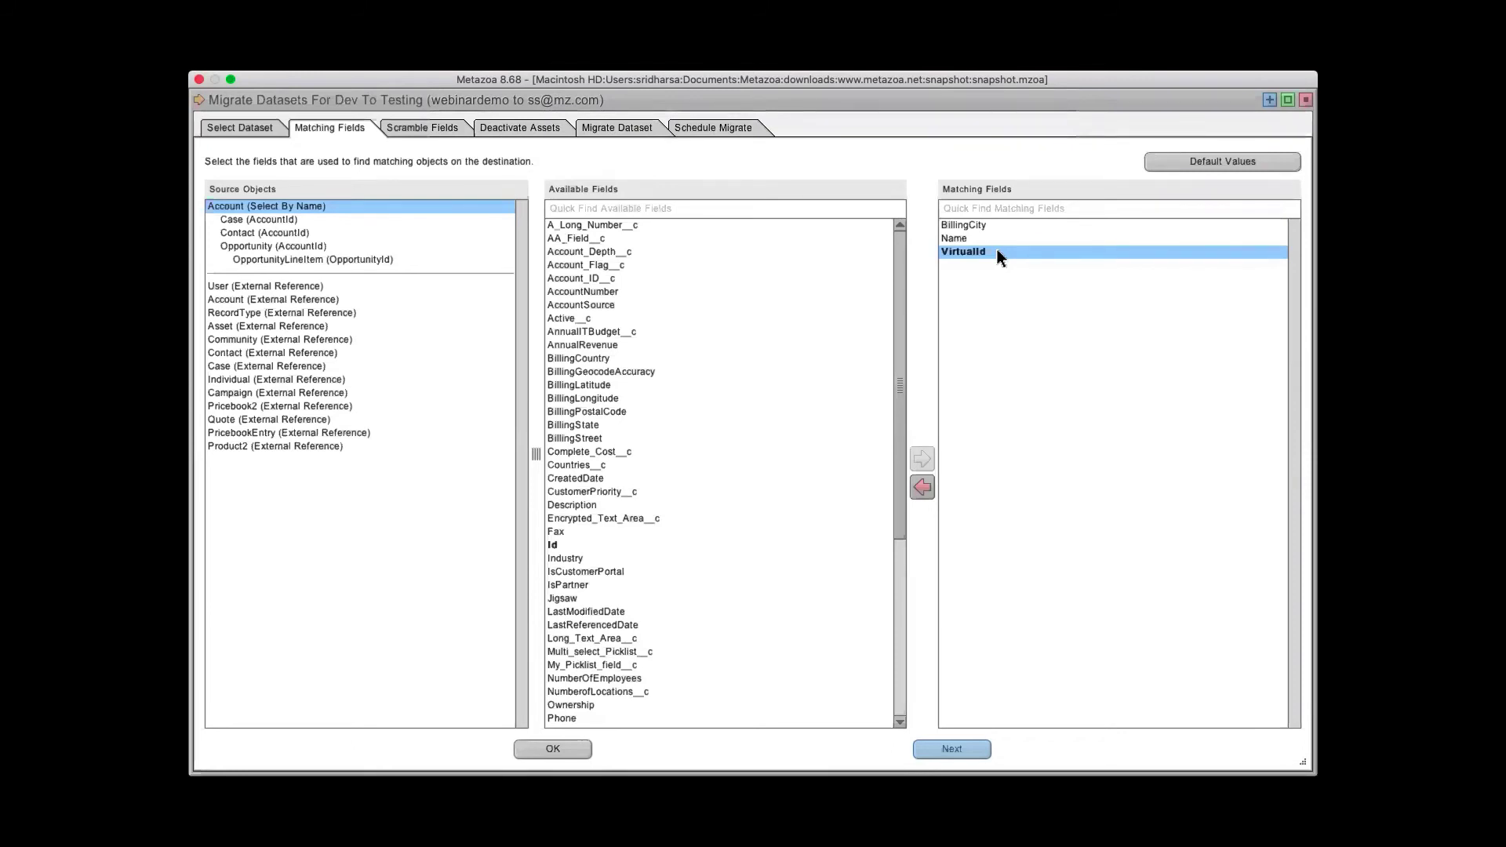
- Migrate webinardemo to the Testing org with Upsert Records Only, without scrambling fields or deactivating assets, and confirm the upsert
click(959, 750)
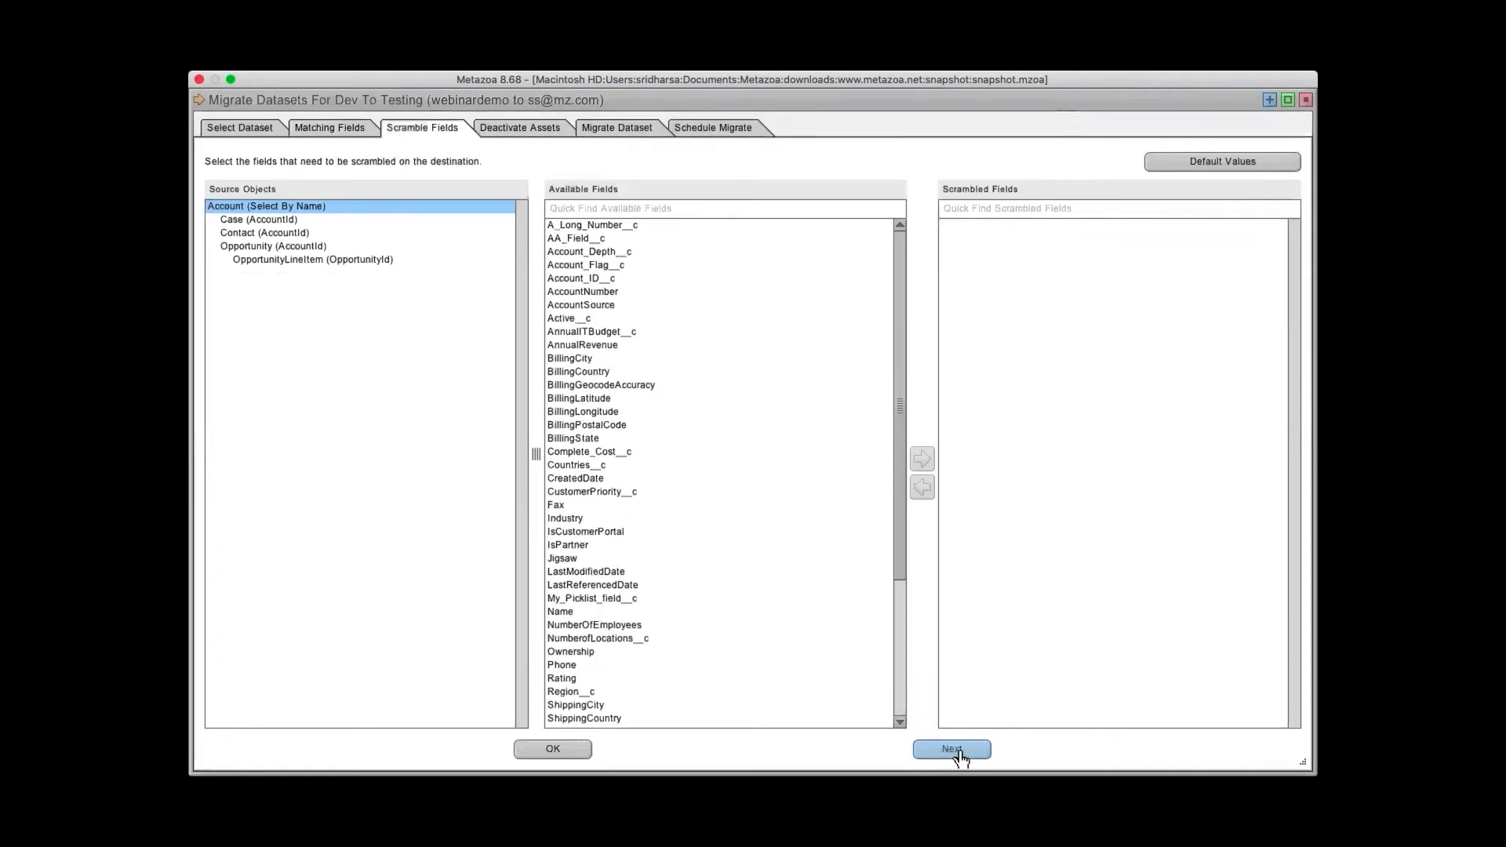
click(958, 750)
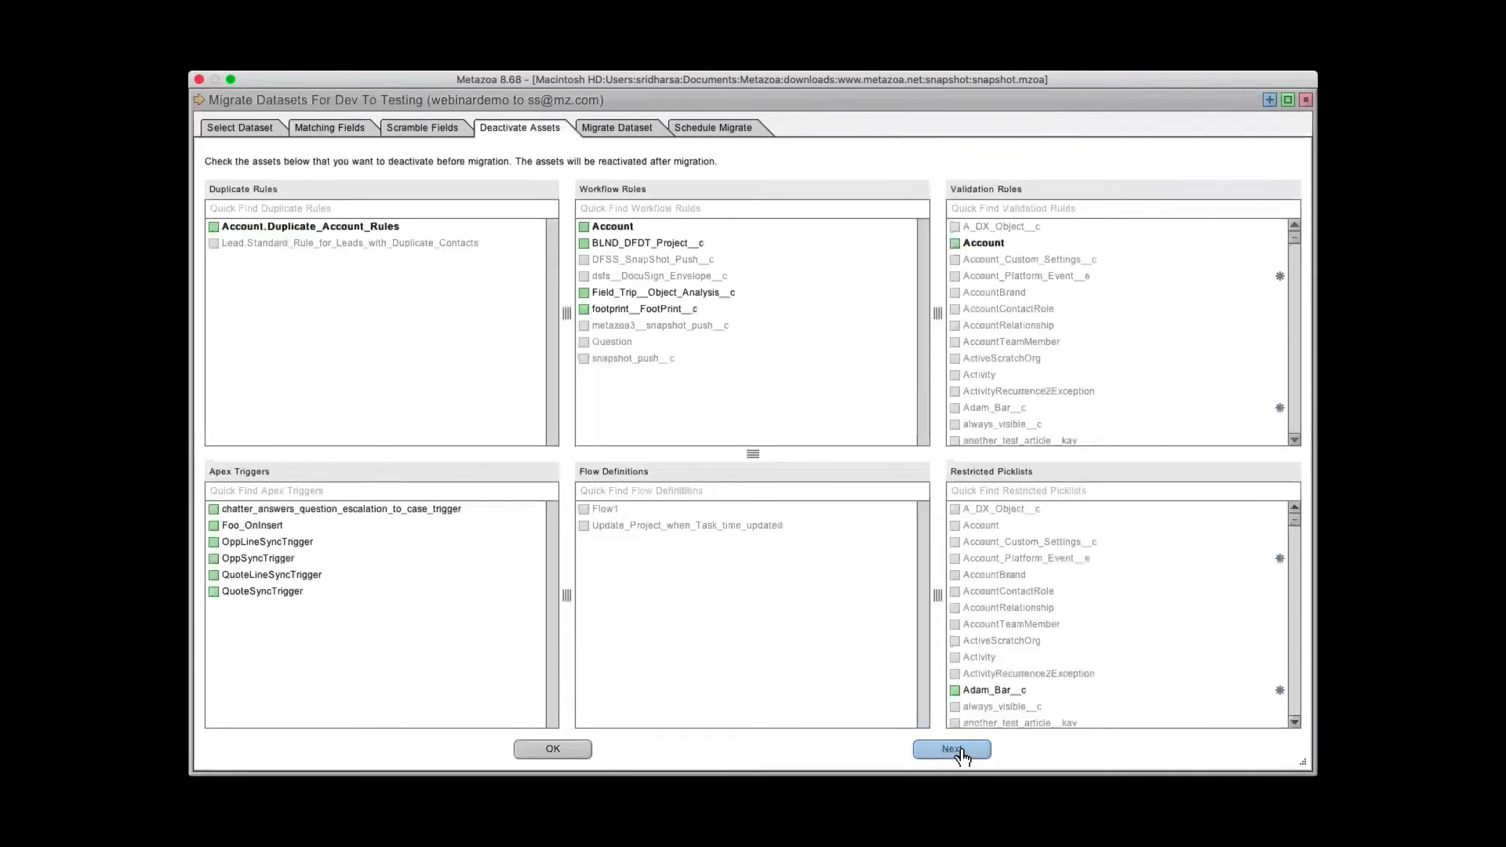
click(958, 750)
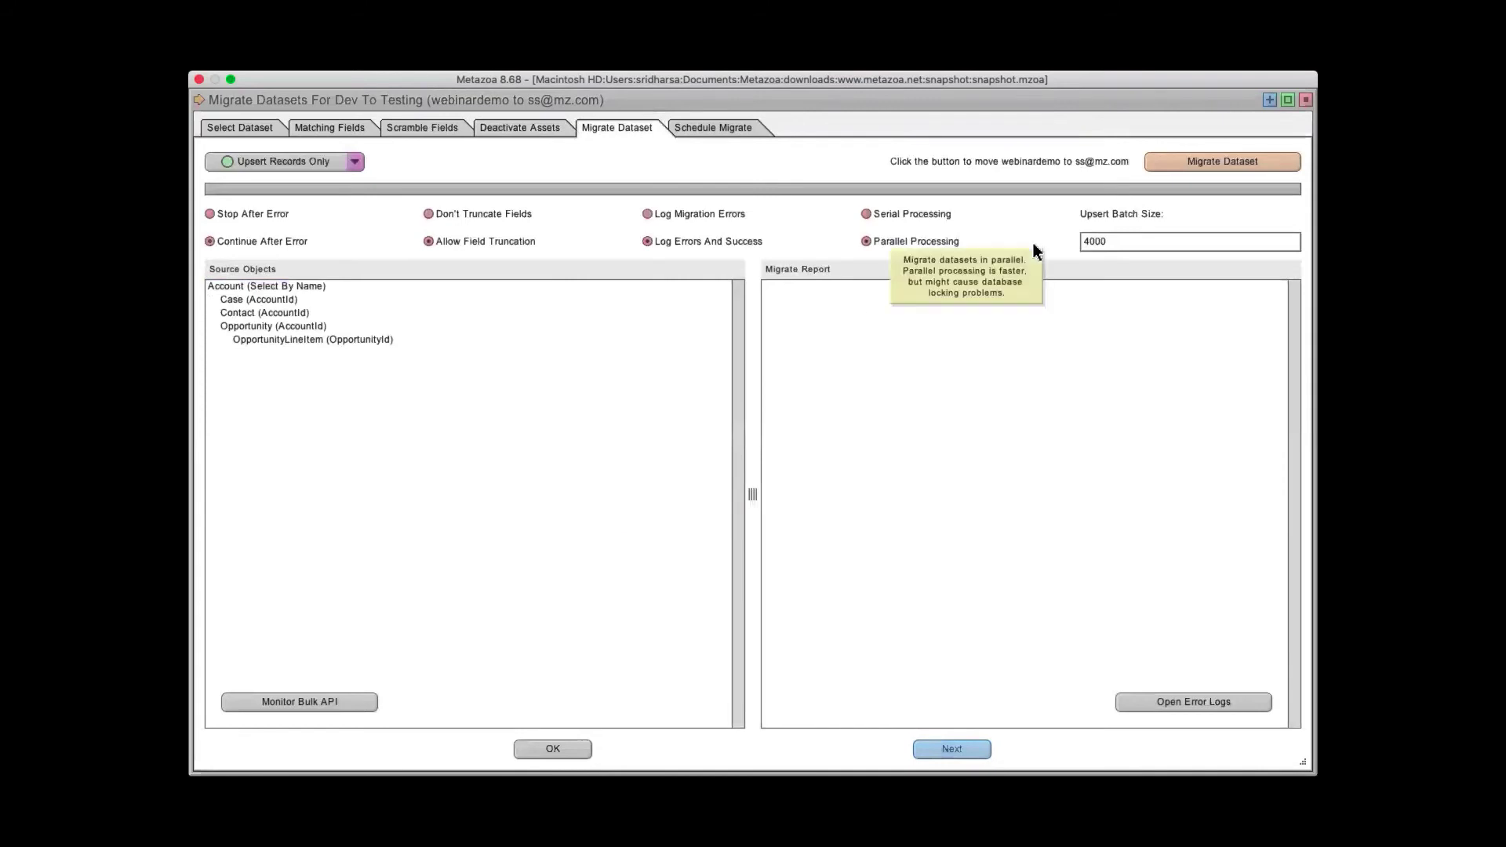
click(1169, 165)
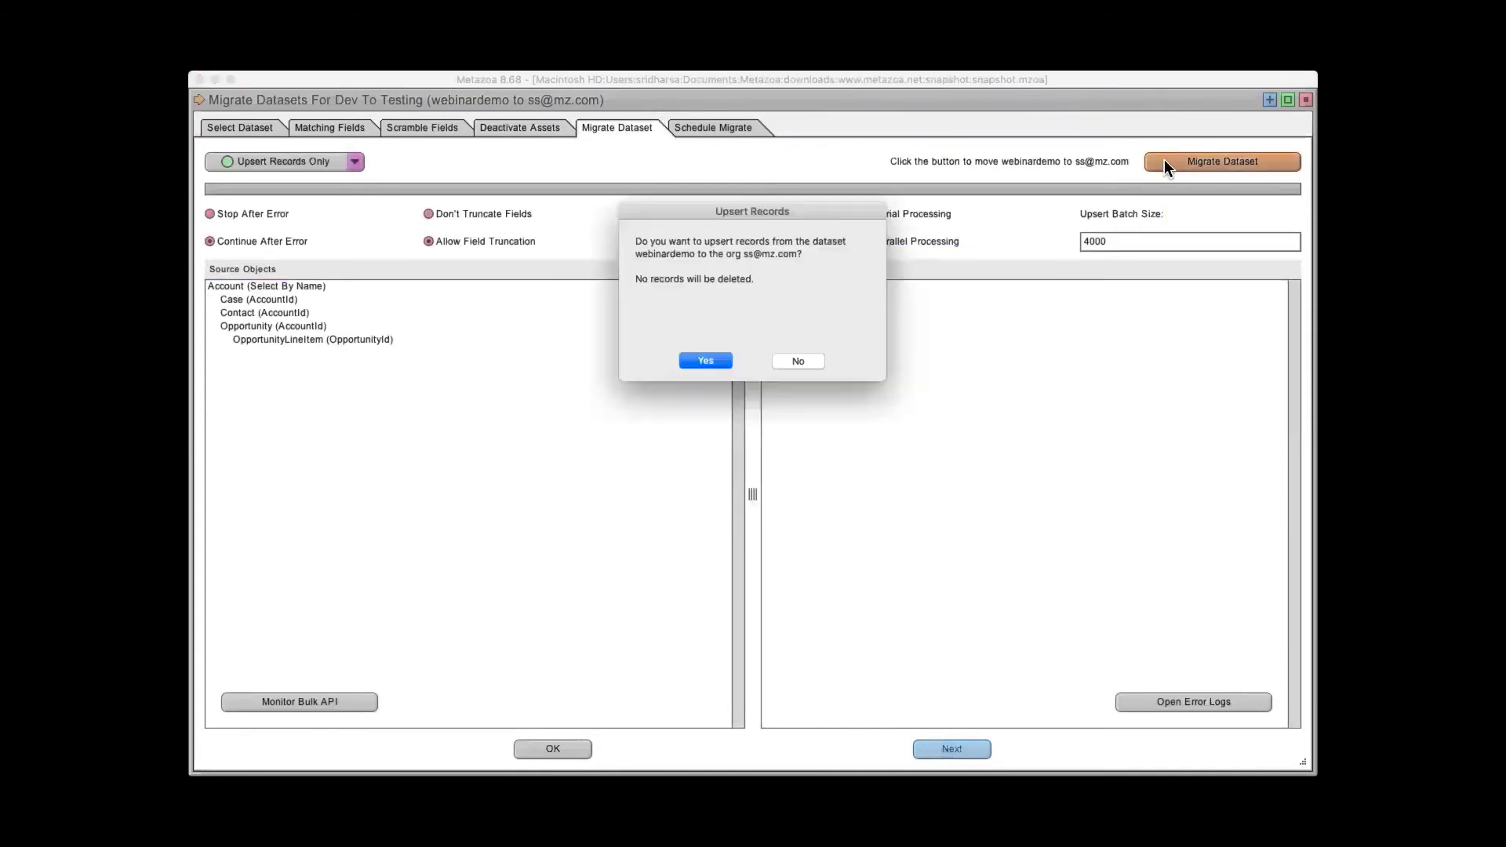
click(698, 361)
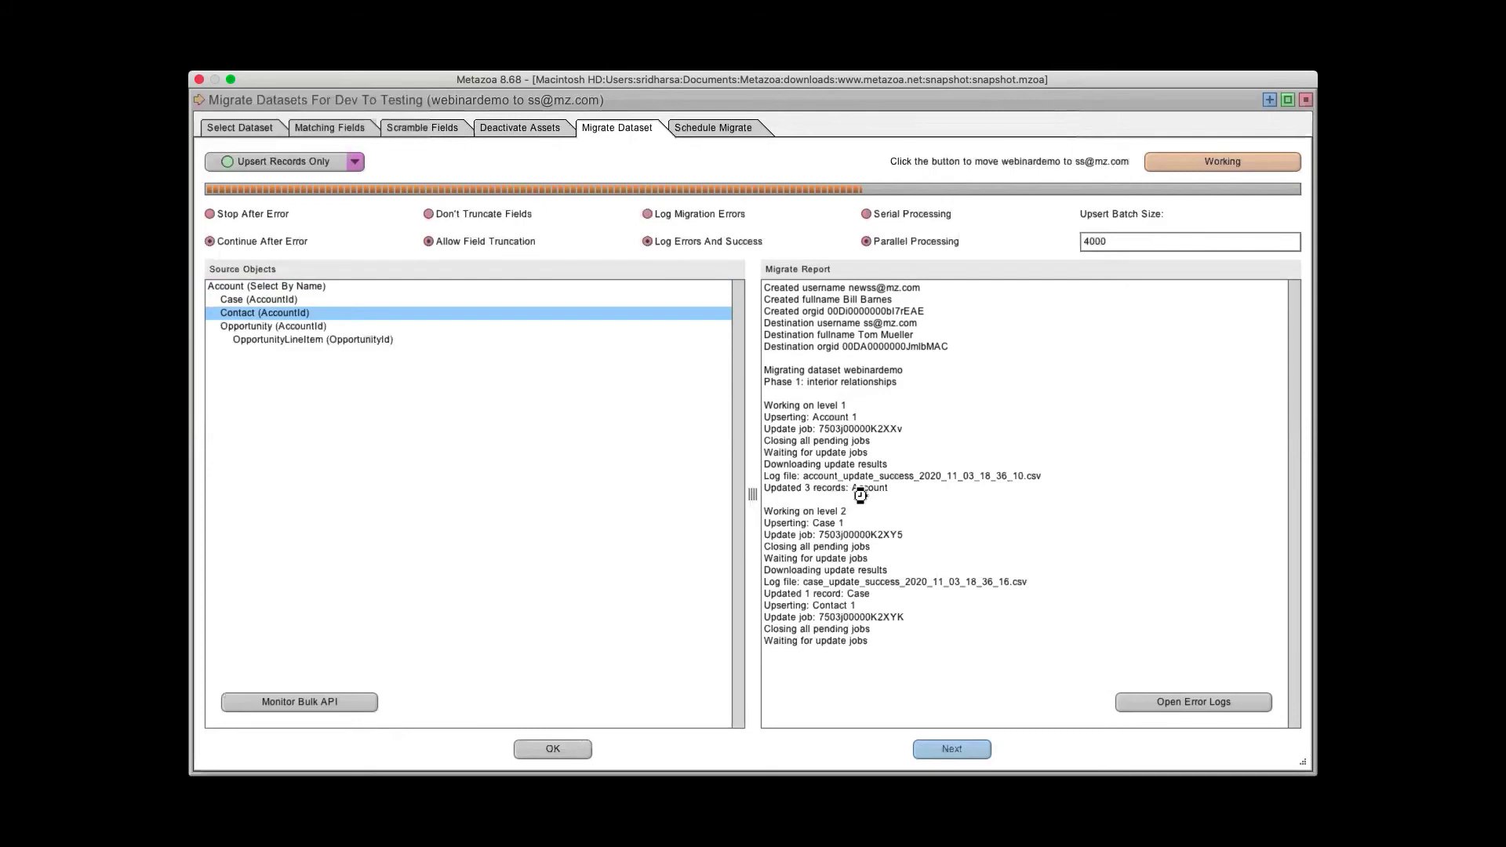
- Switch to Safari and search the All Companies list view for GE
key(super+Tab)
key(super+Tab)
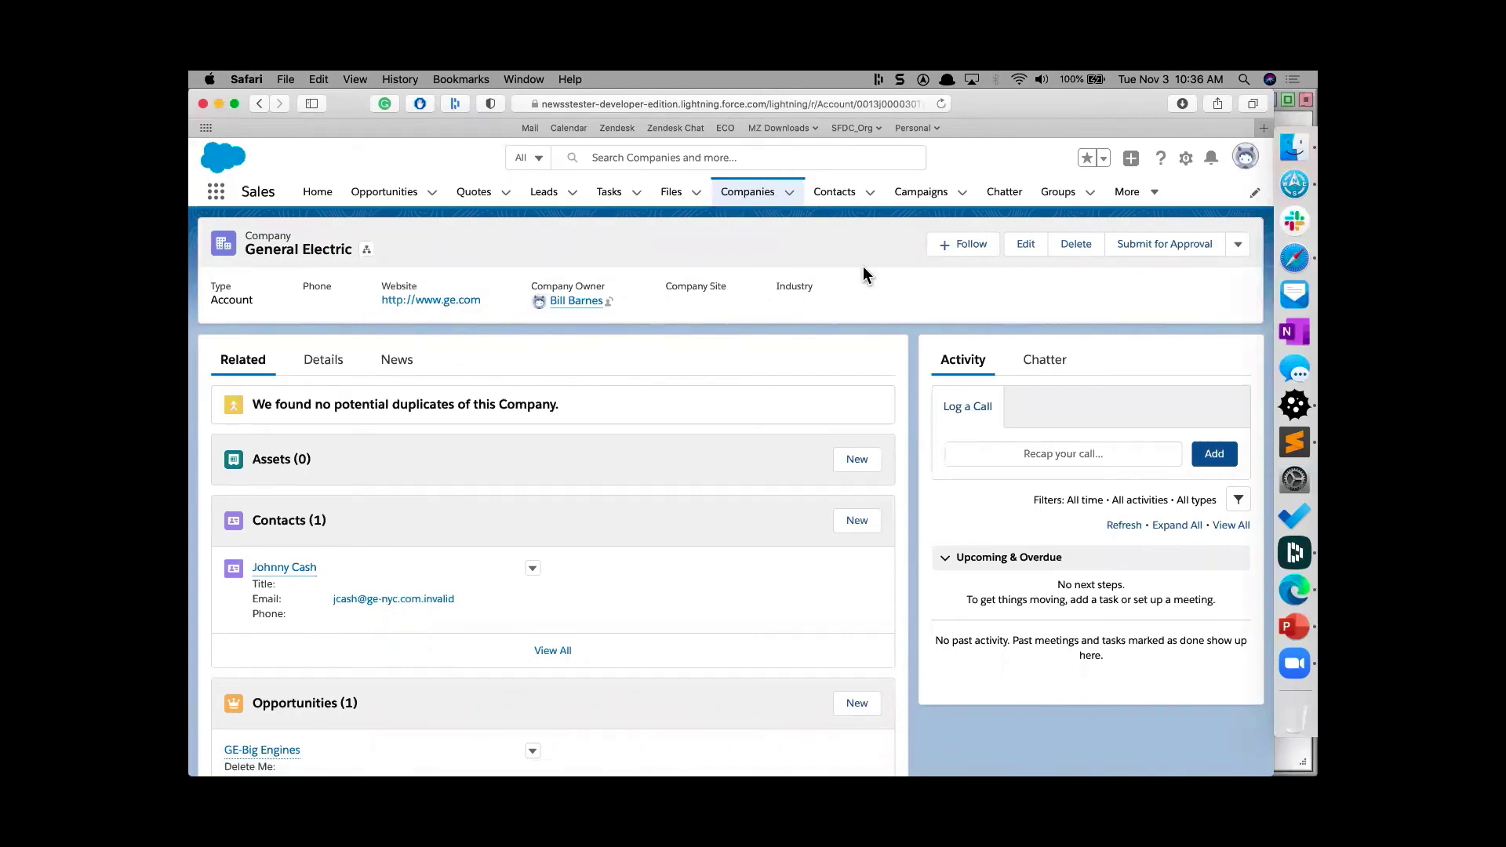
click(745, 196)
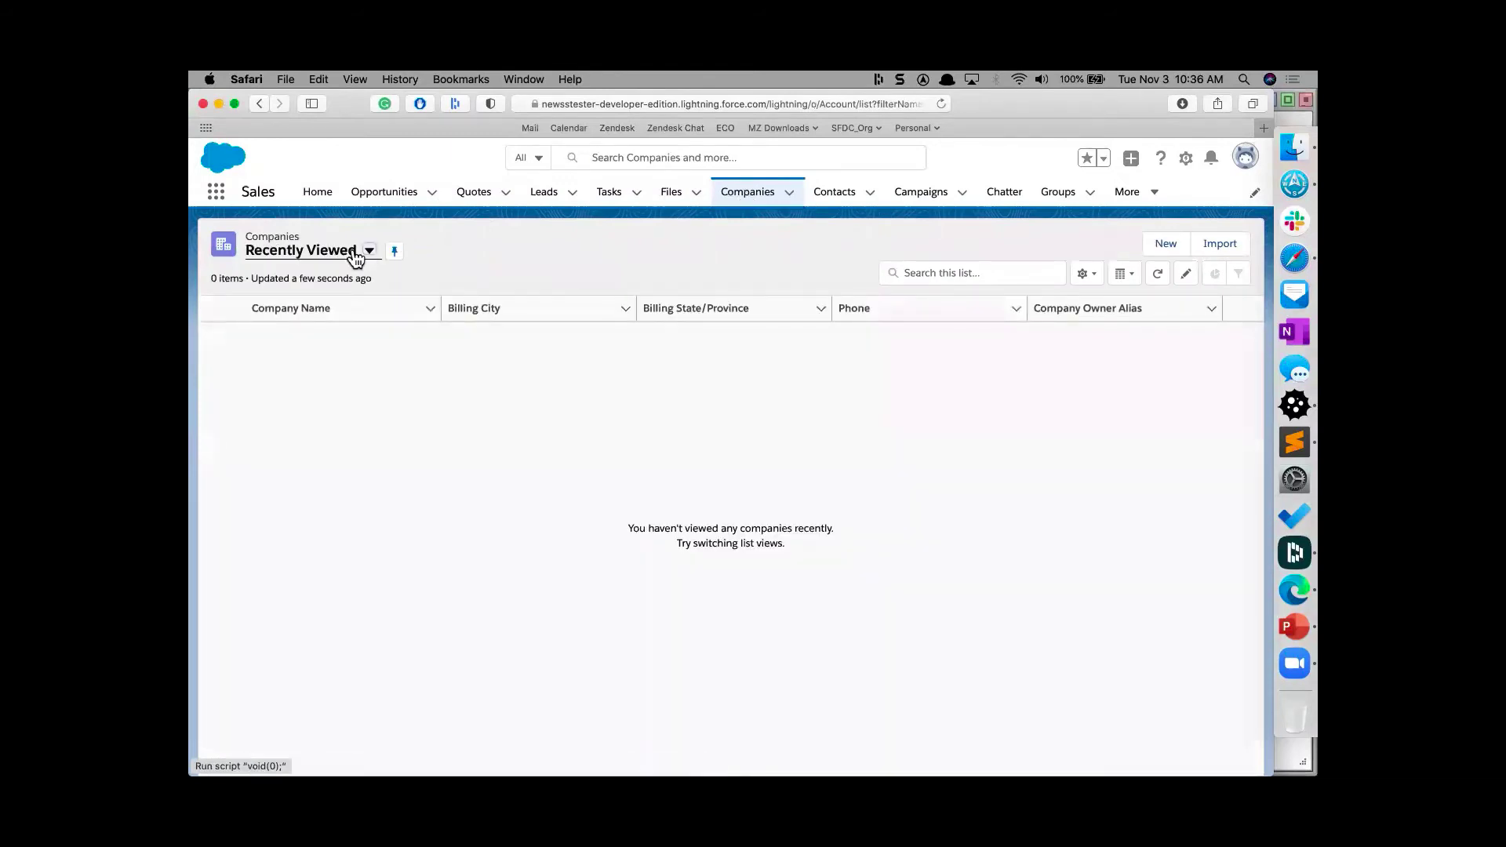
click(355, 258)
click(329, 303)
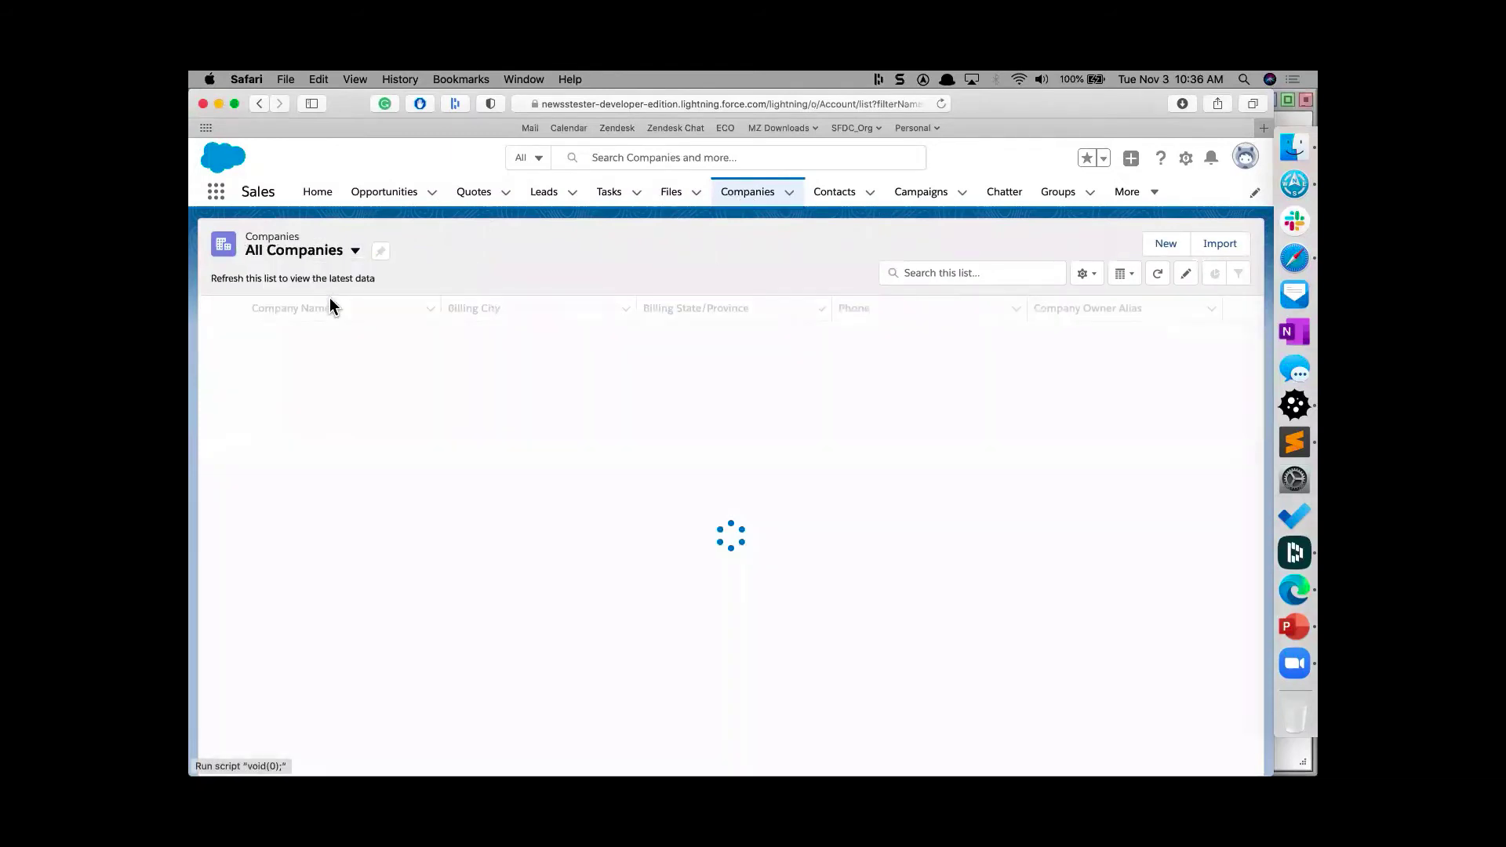
click(1007, 275)
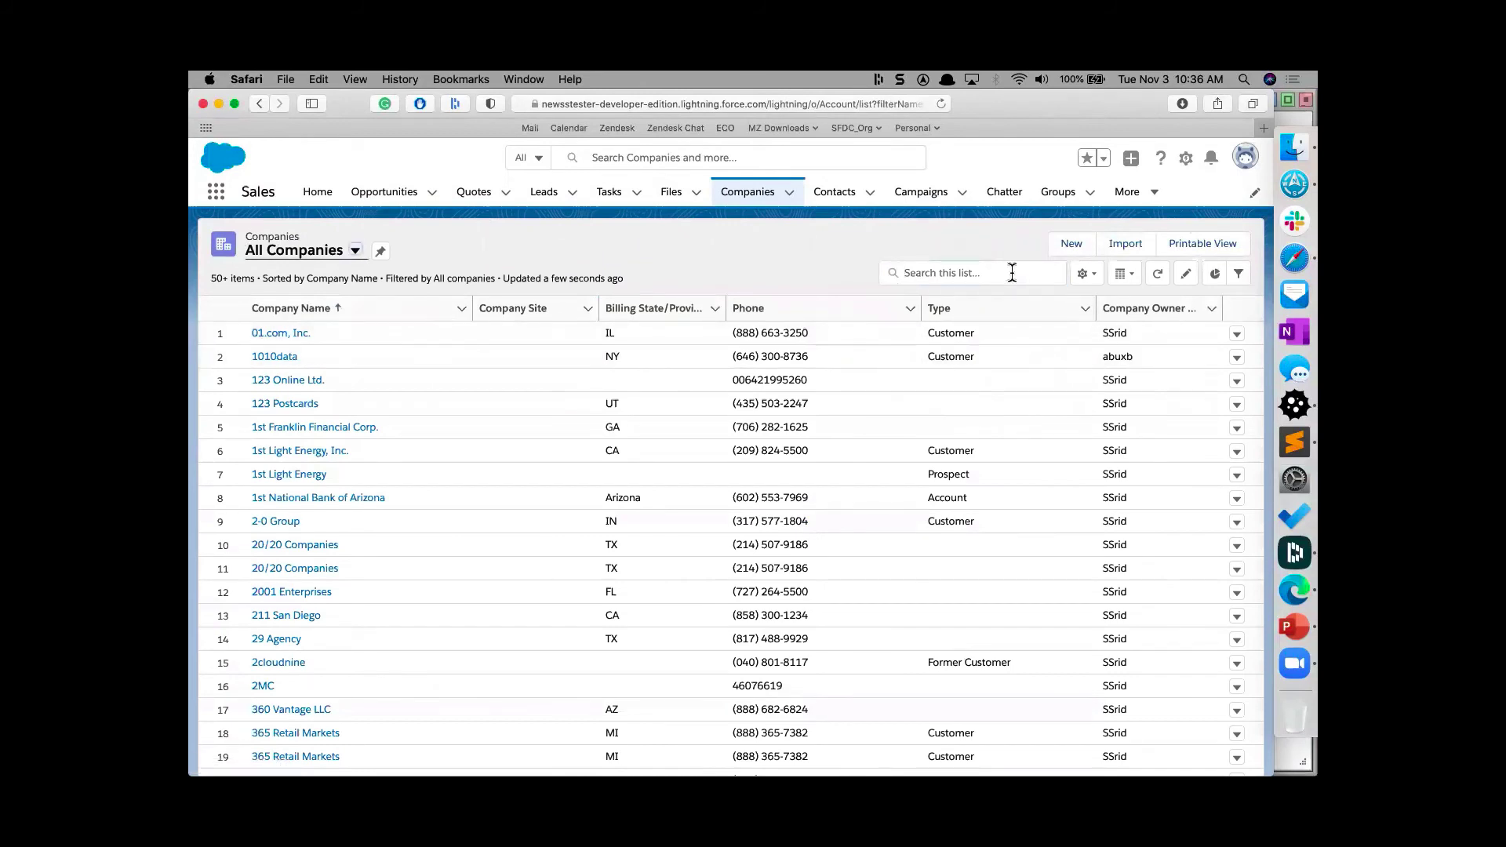
click(1009, 275)
text(GE)
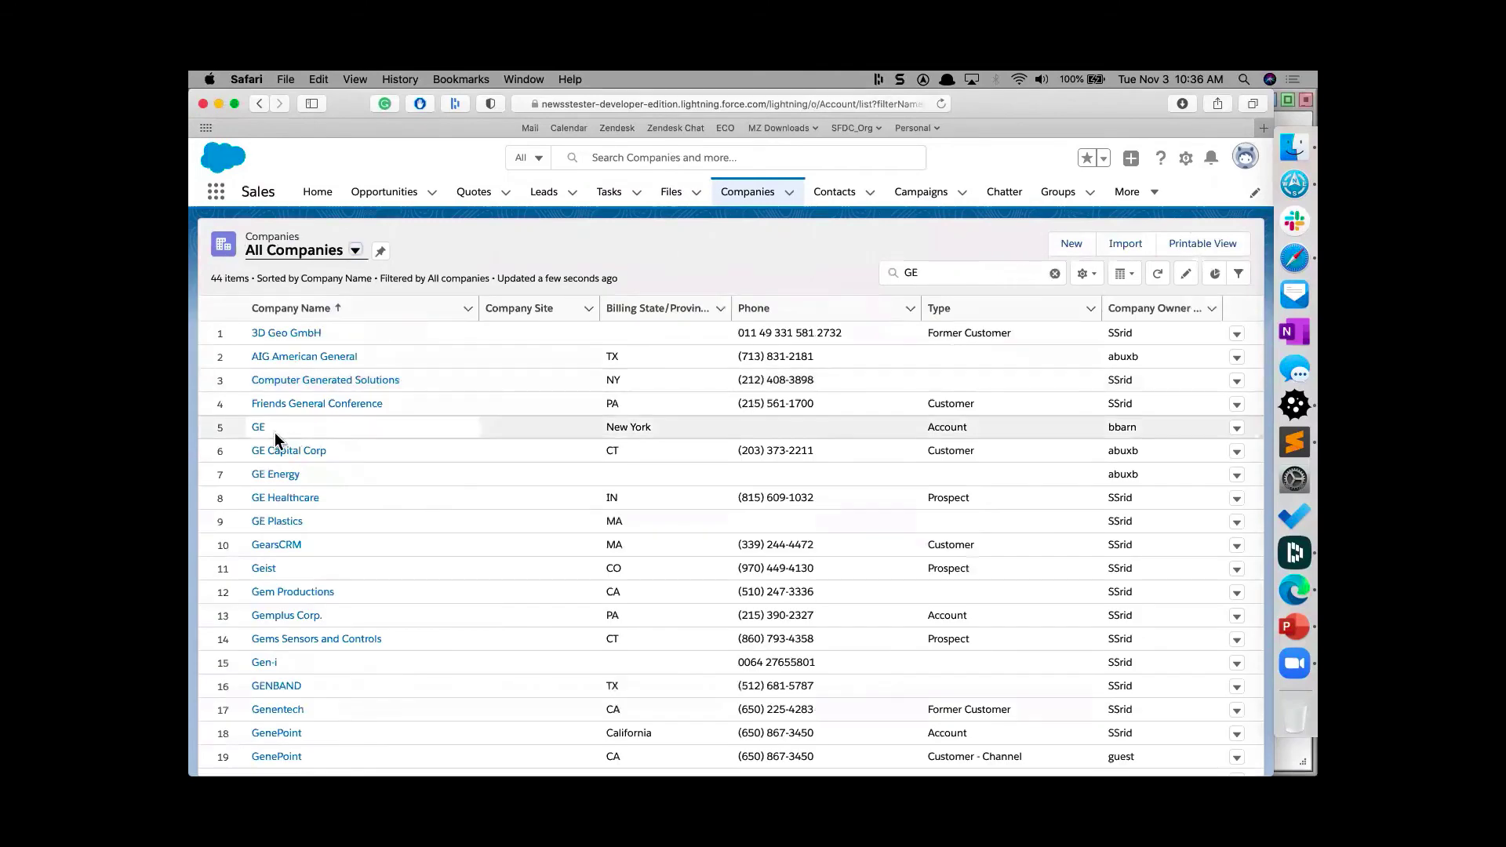
- Open the New York GE company record and review its related contacts, opportunities and cases
click(258, 429)
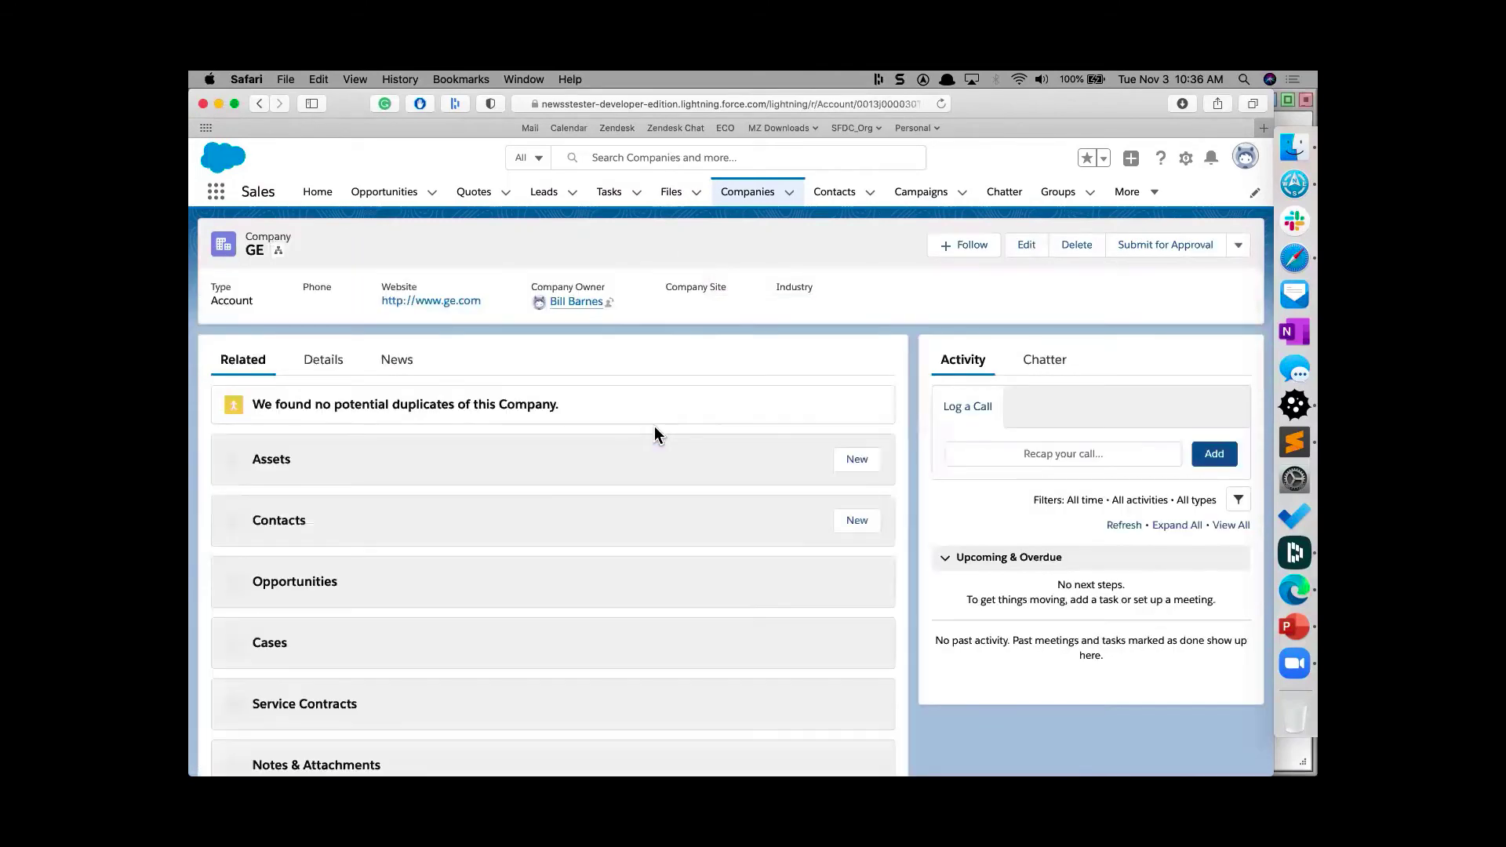
scroll(395, 659, down, 5)
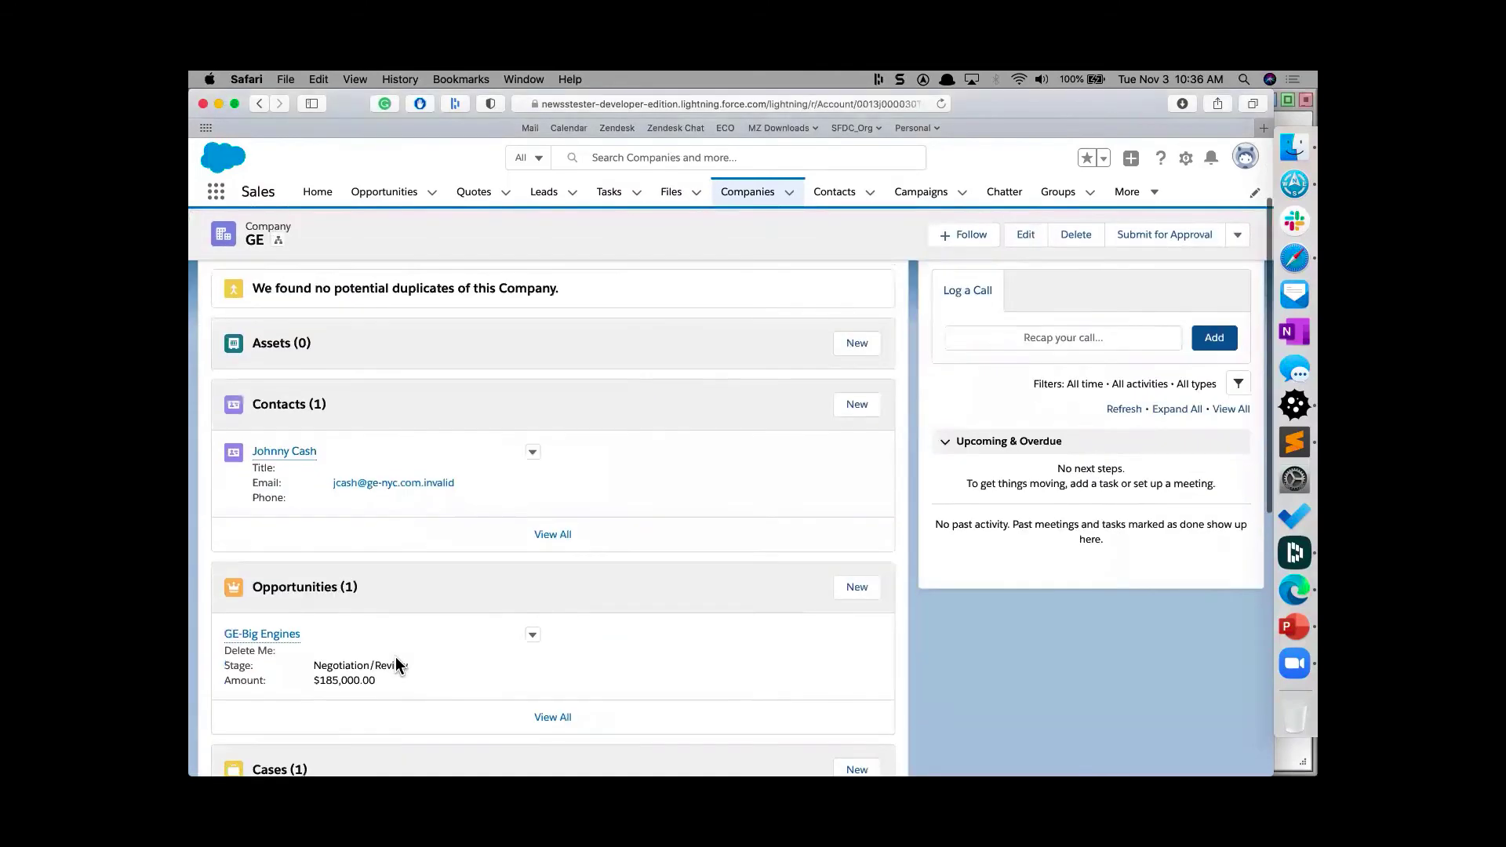
scroll(395, 663, up, 5)
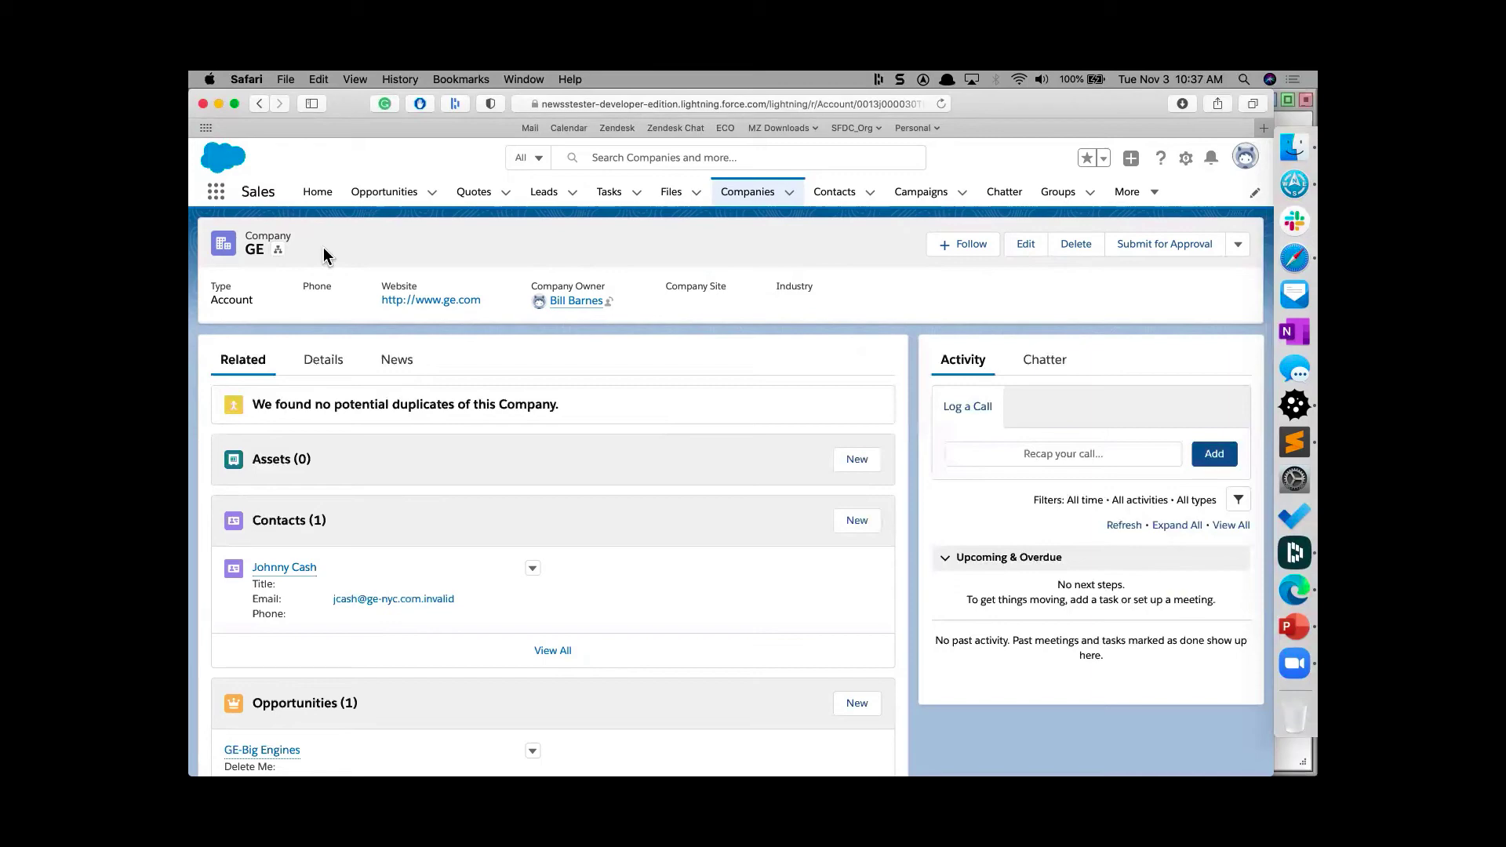
- Switch back to Metazoa Snapshot and examine the available upsert and delete modes for the dataset migration
key(super+Tab)
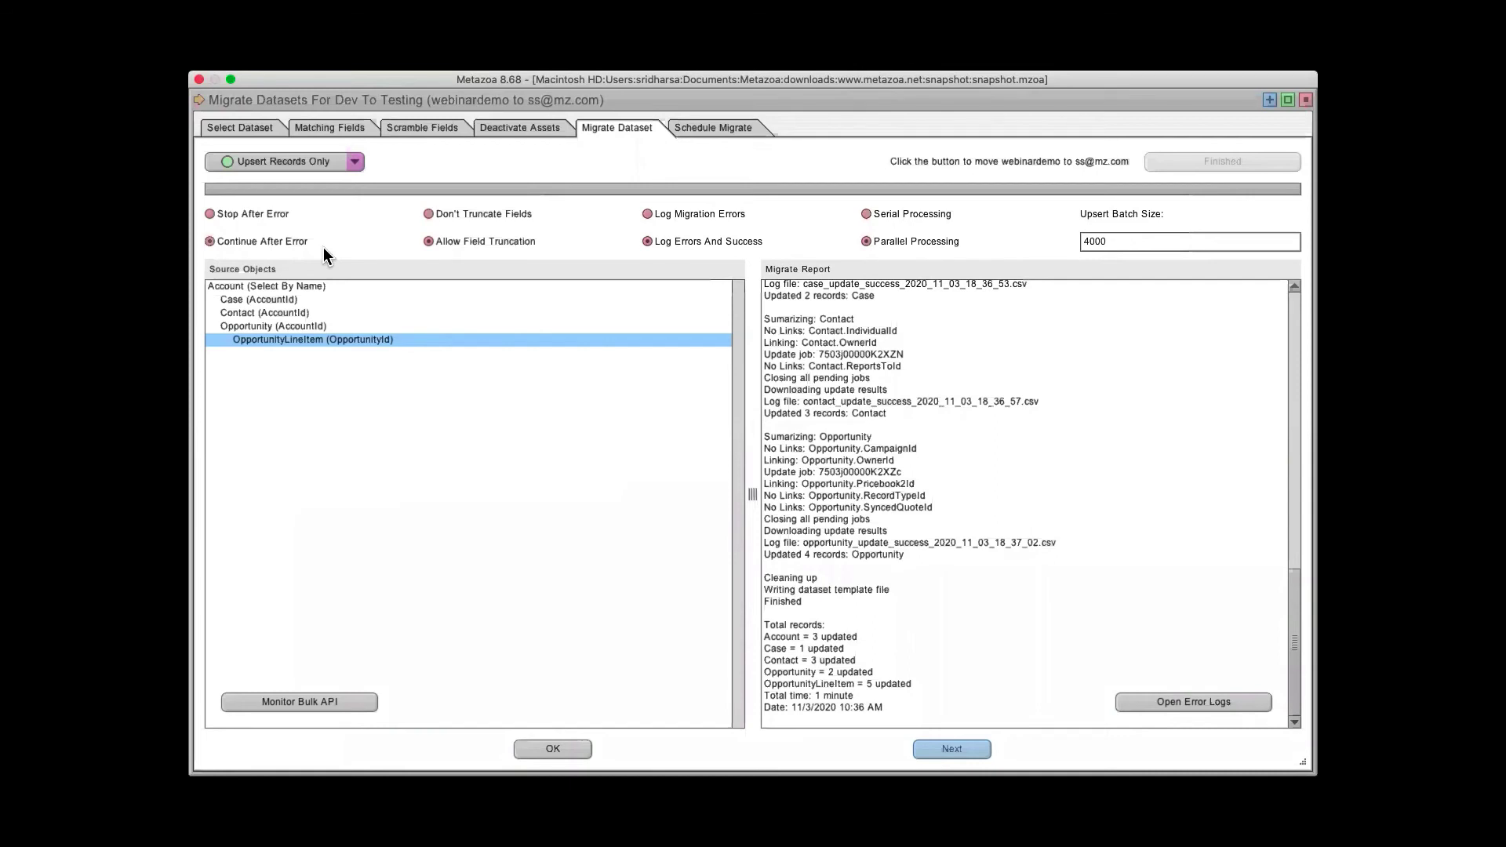
click(328, 161)
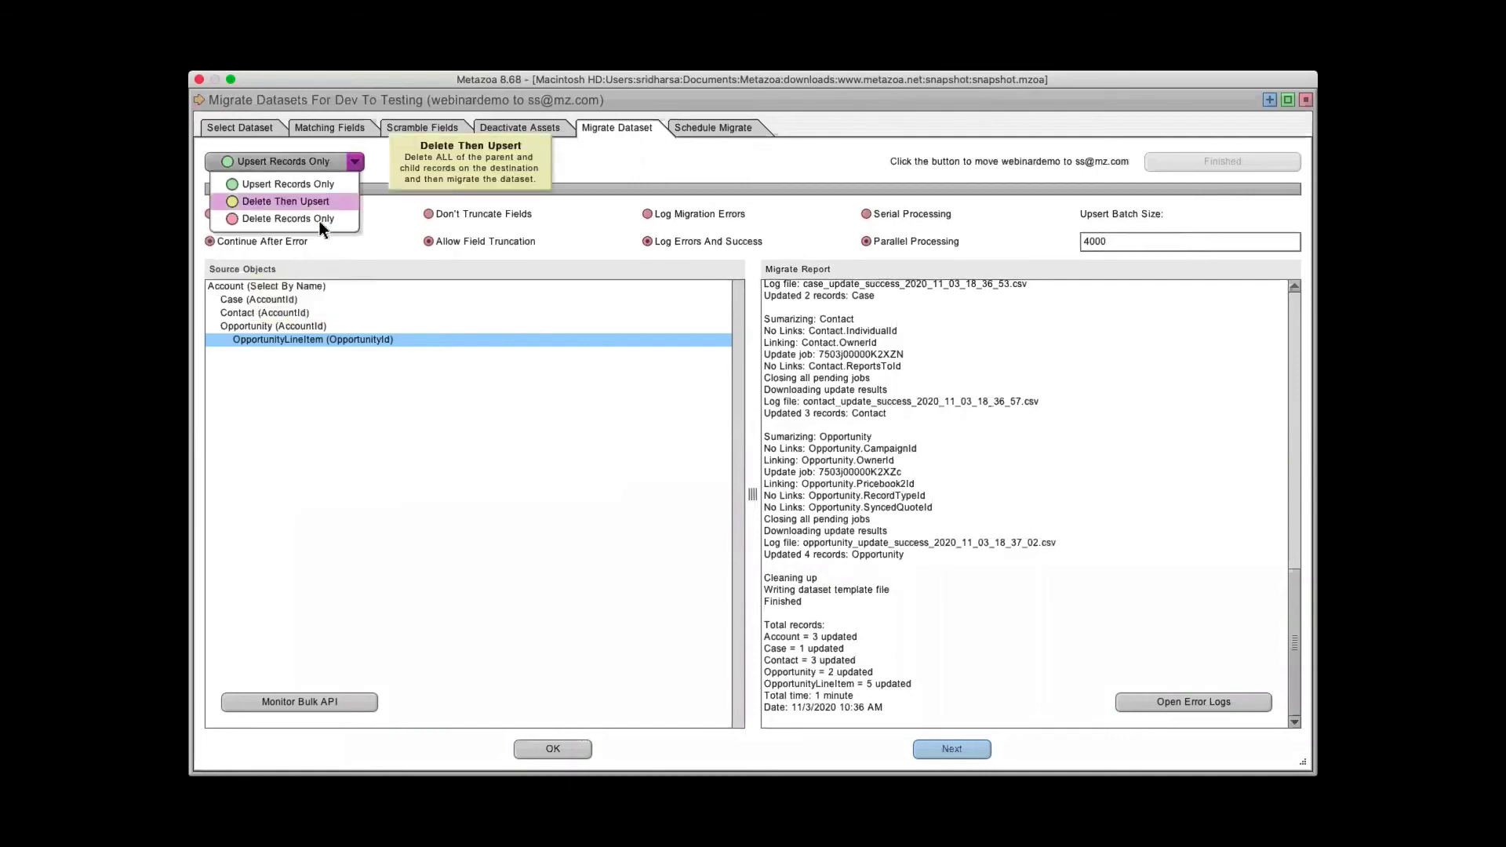
click(708, 147)
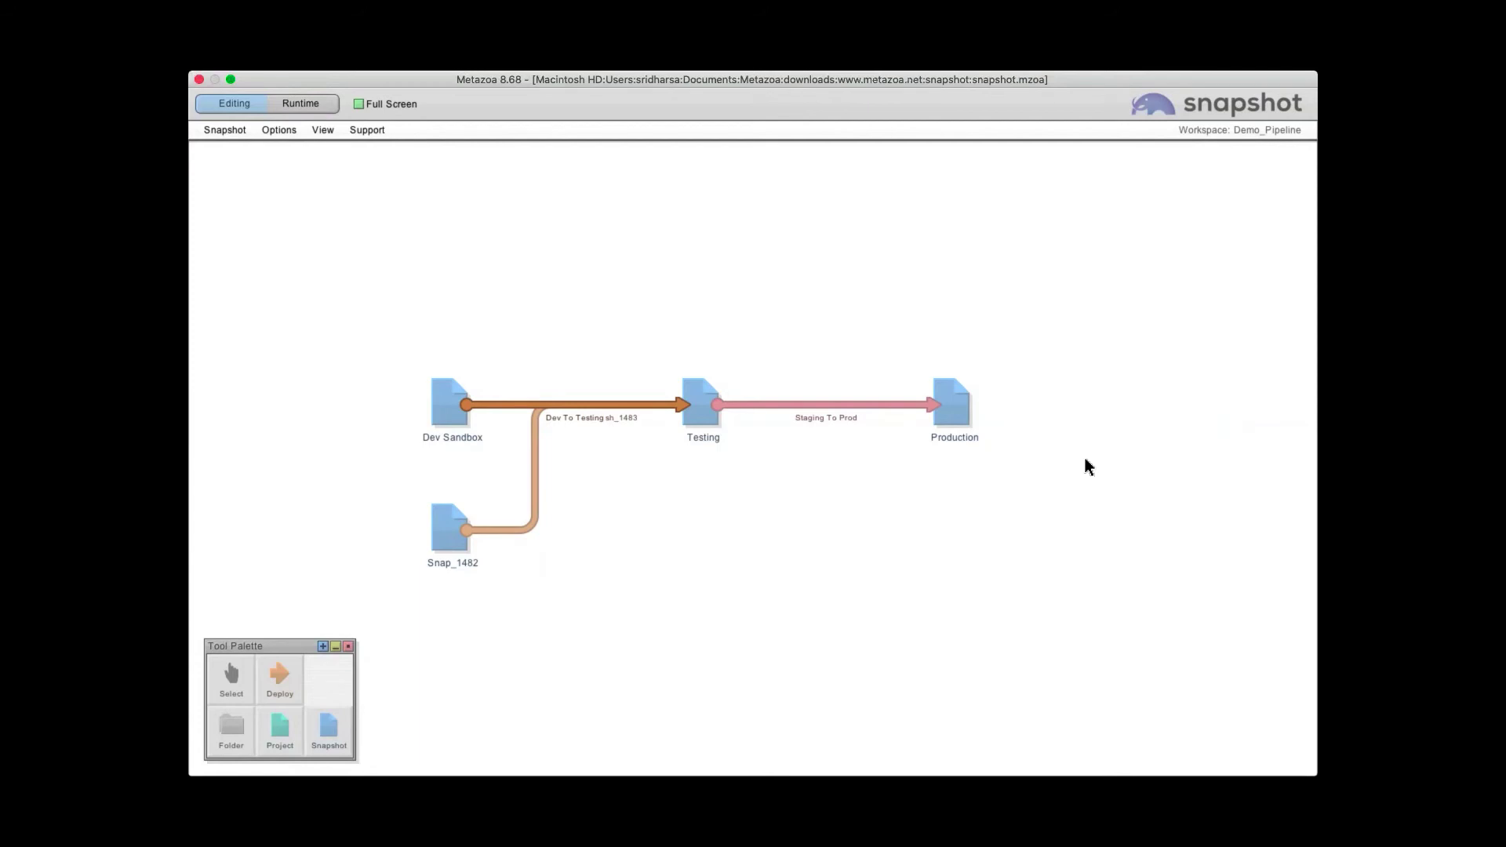
- Open Manage Datasets for the Dev To Testing arrow and display the Account field name mappings in the webinardemo remap
right_click(514, 403)
mouse_move(643, 510)
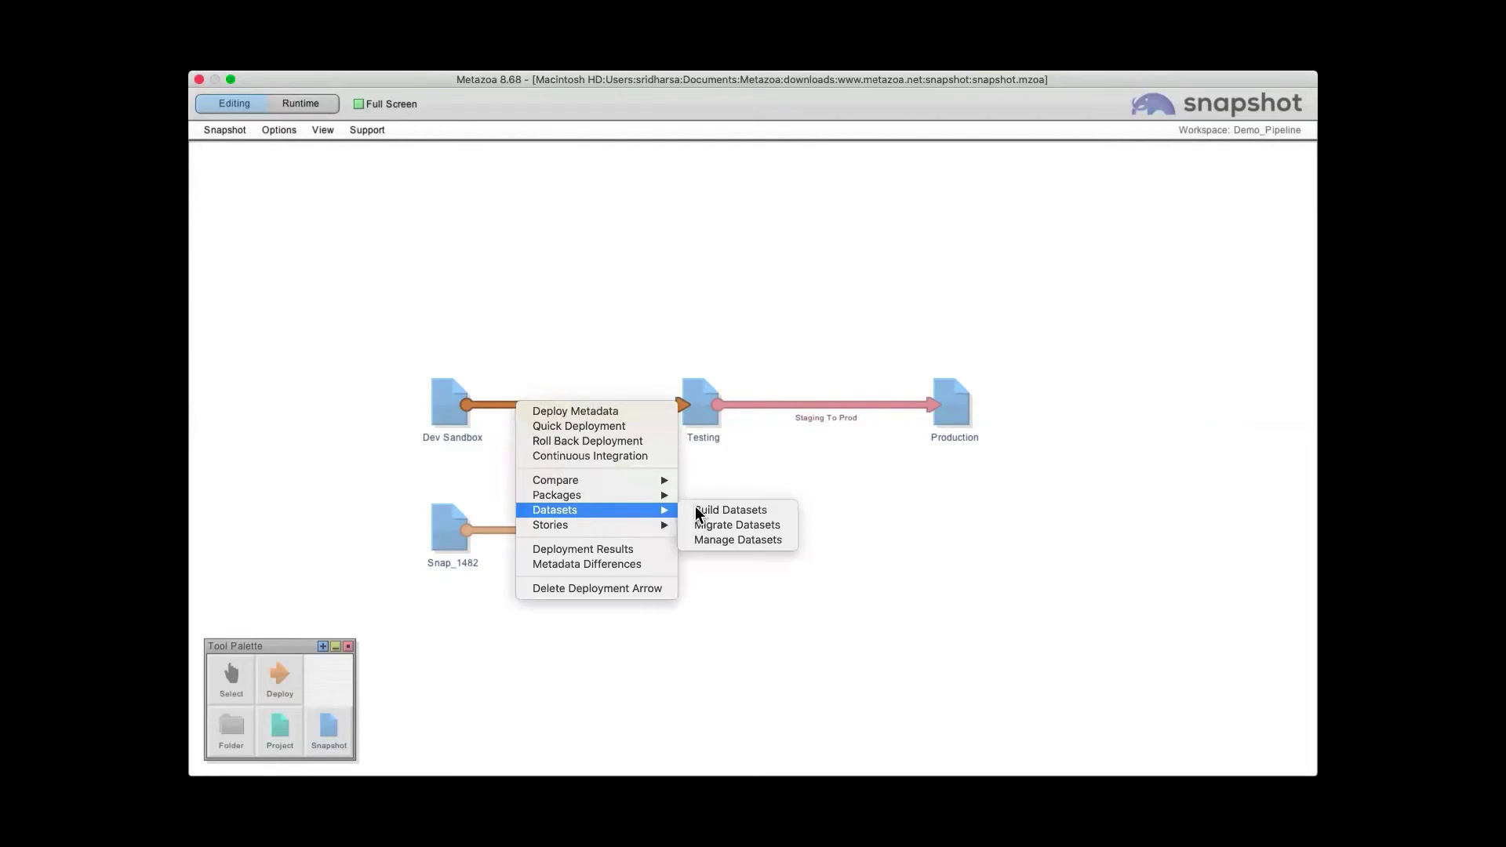
click(740, 538)
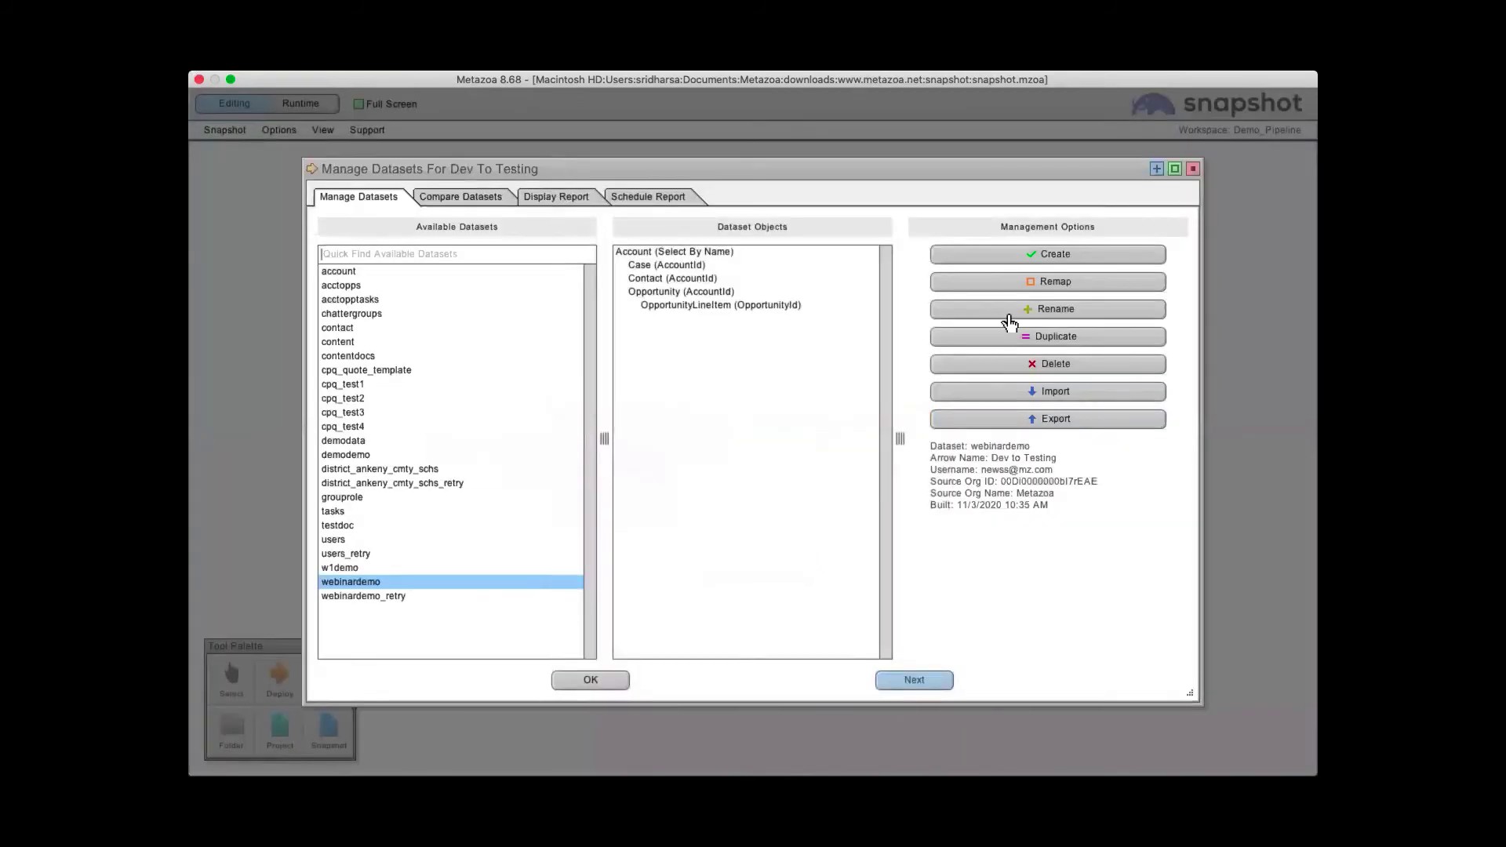
click(1059, 284)
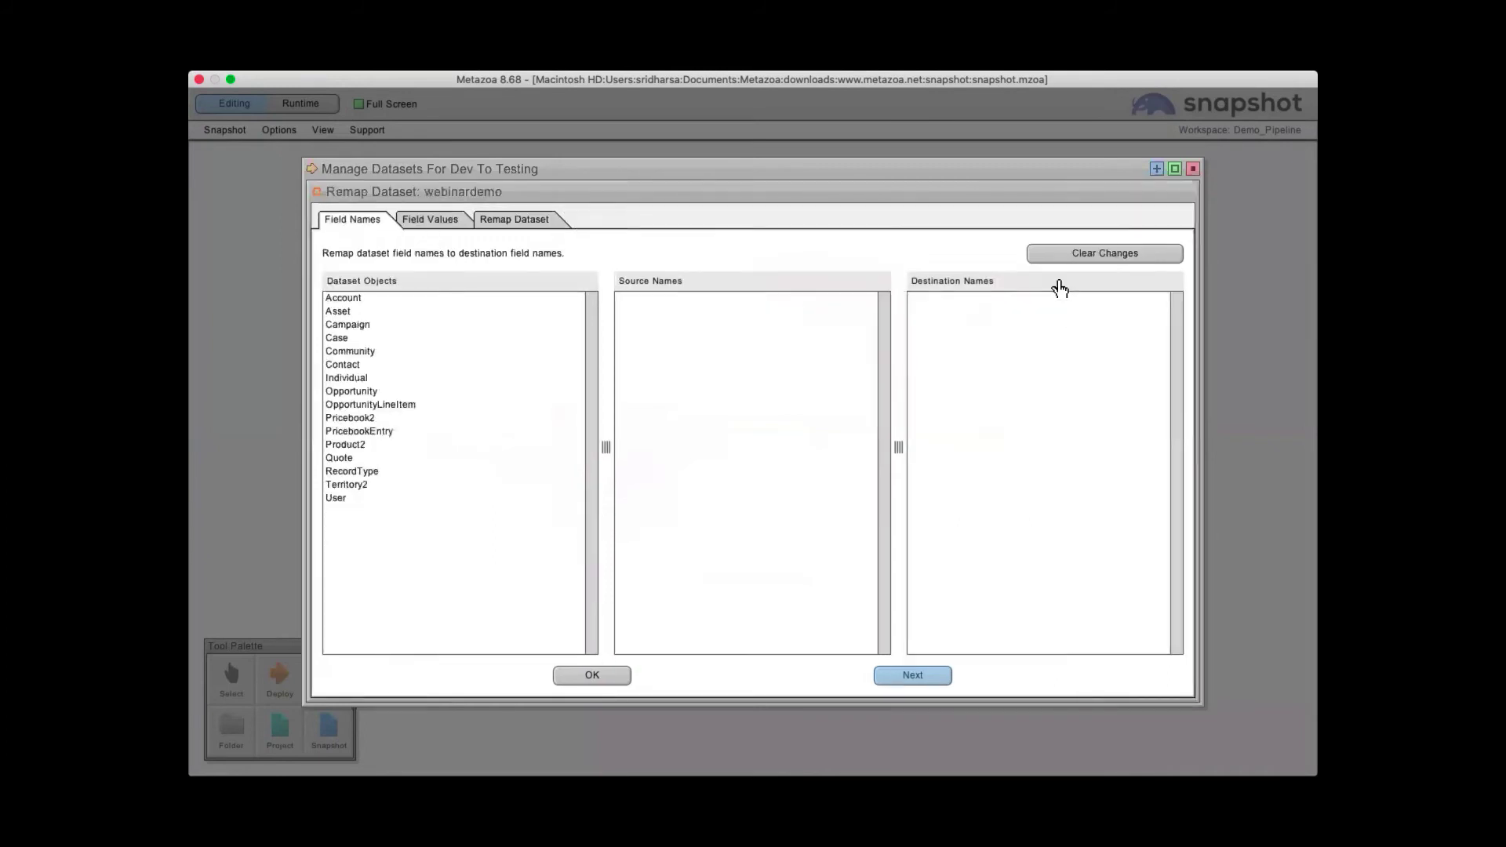
click(353, 299)
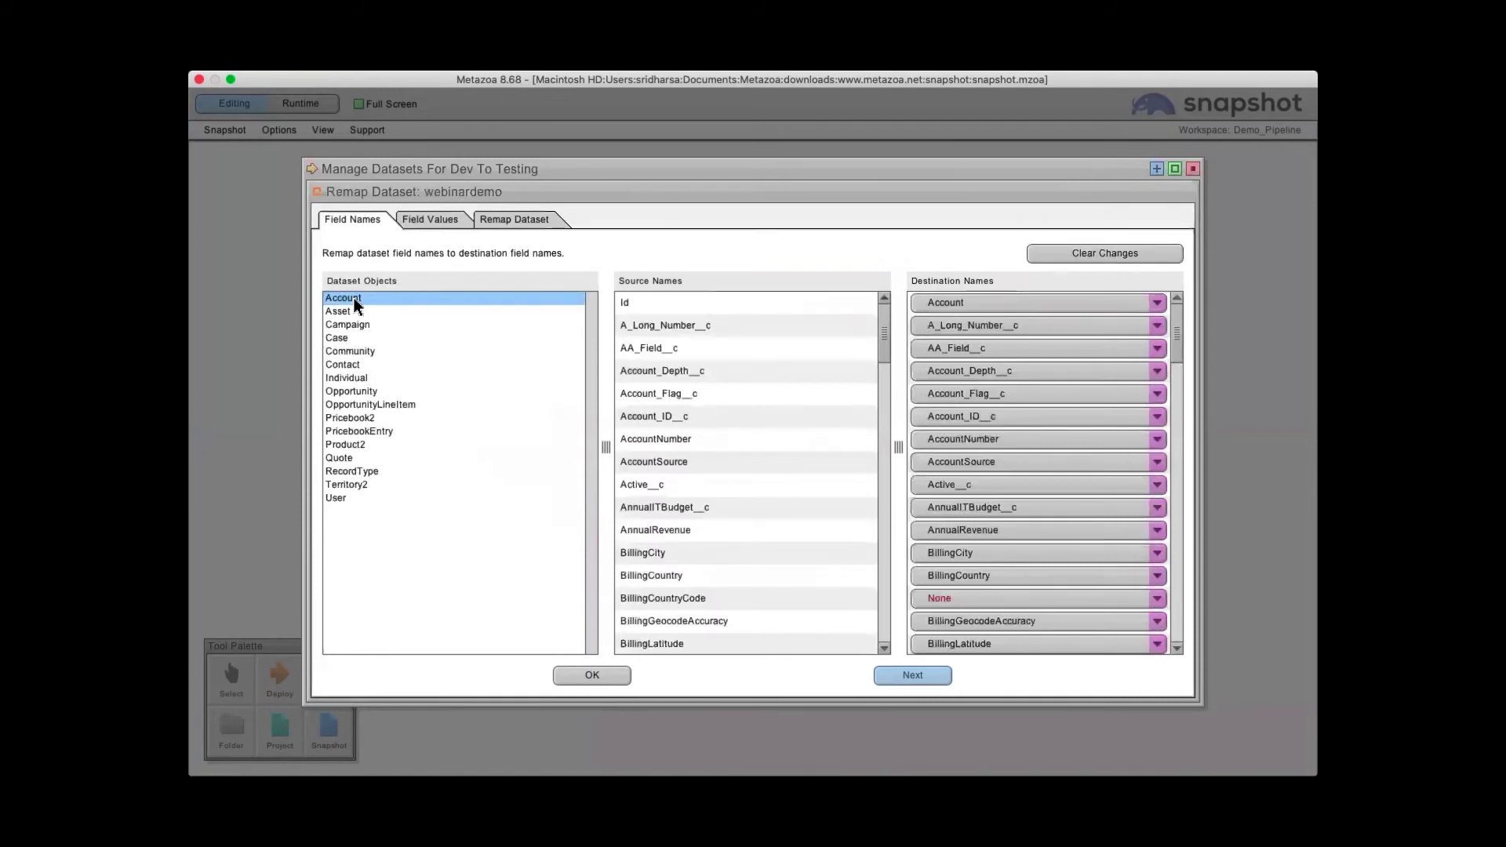
- Remap the Account field A_Long_Number__c to the destination field NumberofLocations__c in the webinardemo dataset
click(972, 304)
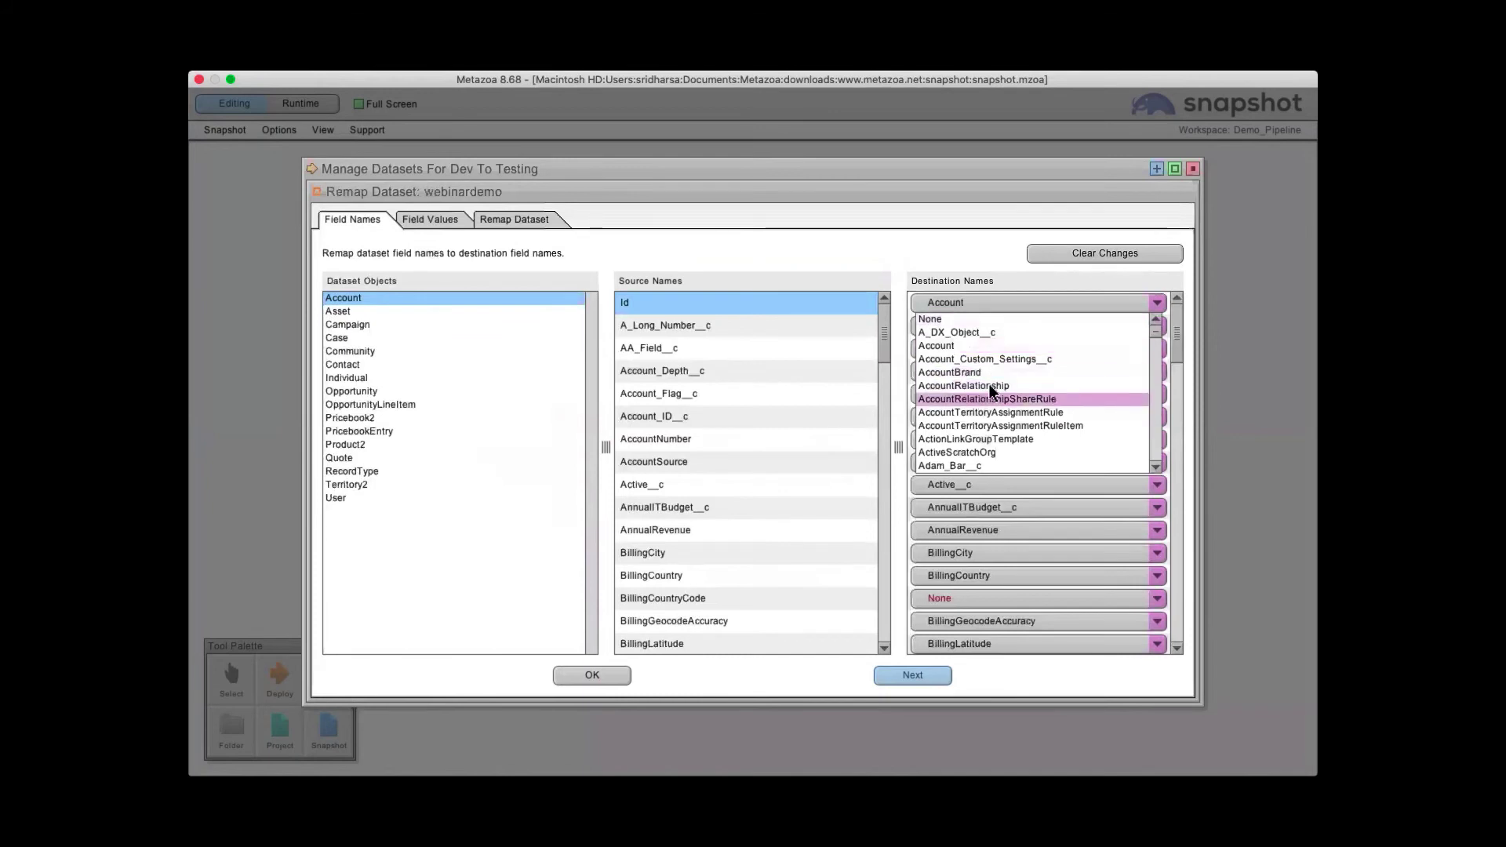
click(1160, 284)
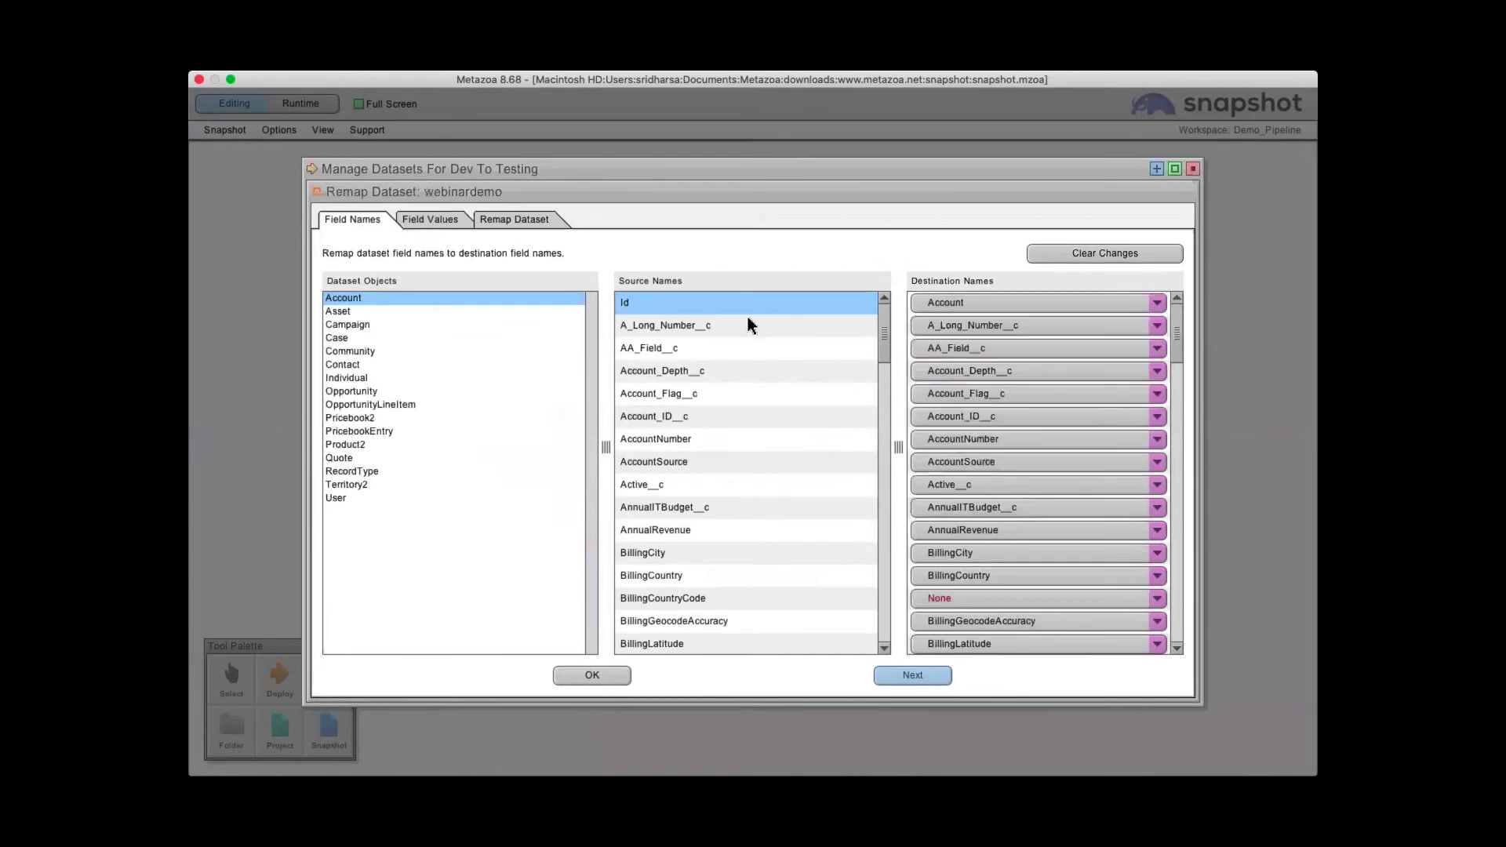
click(1000, 328)
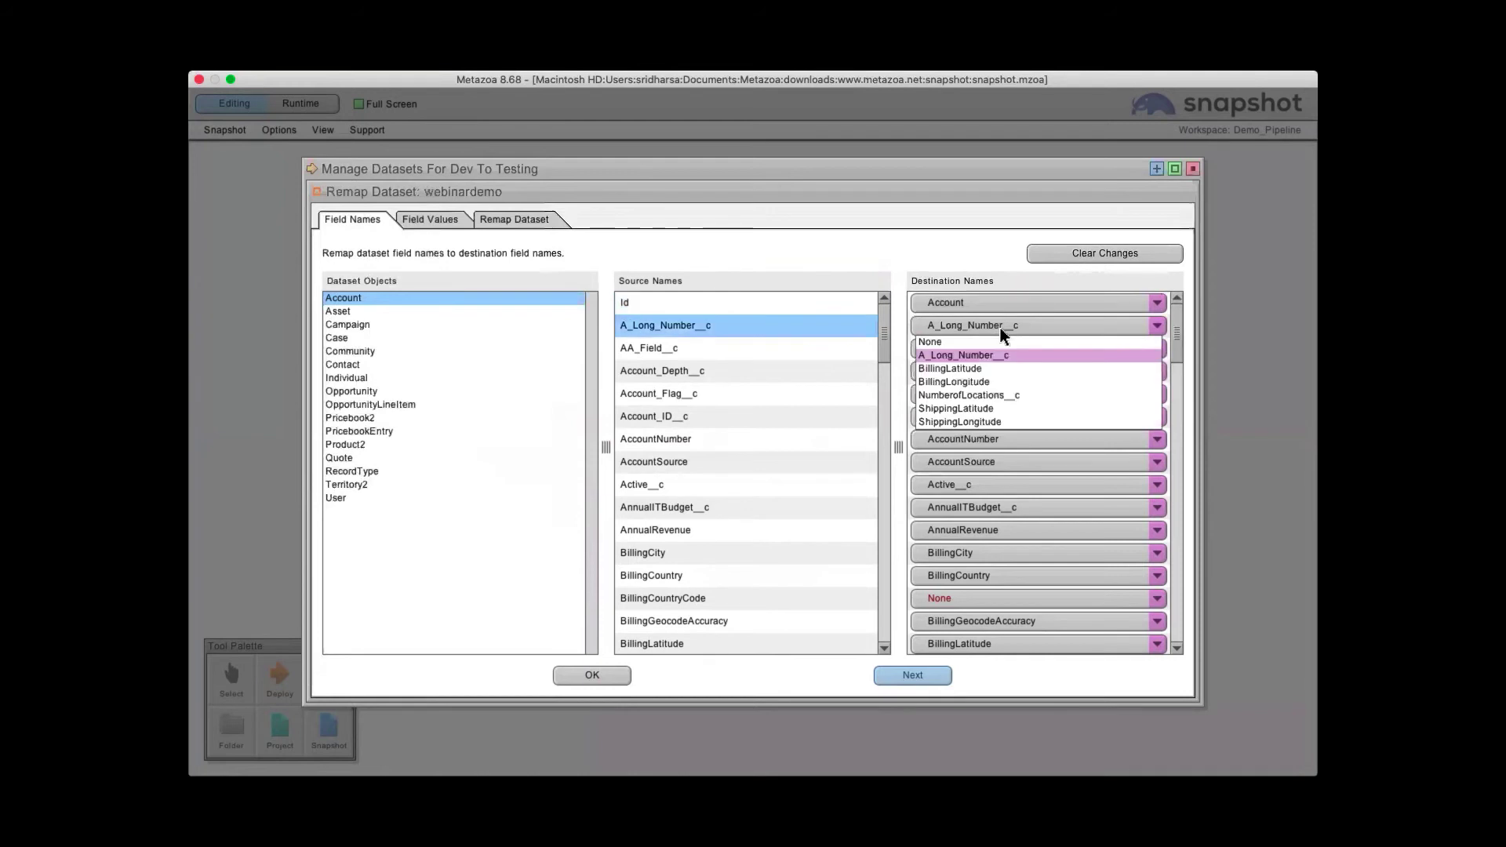
click(999, 395)
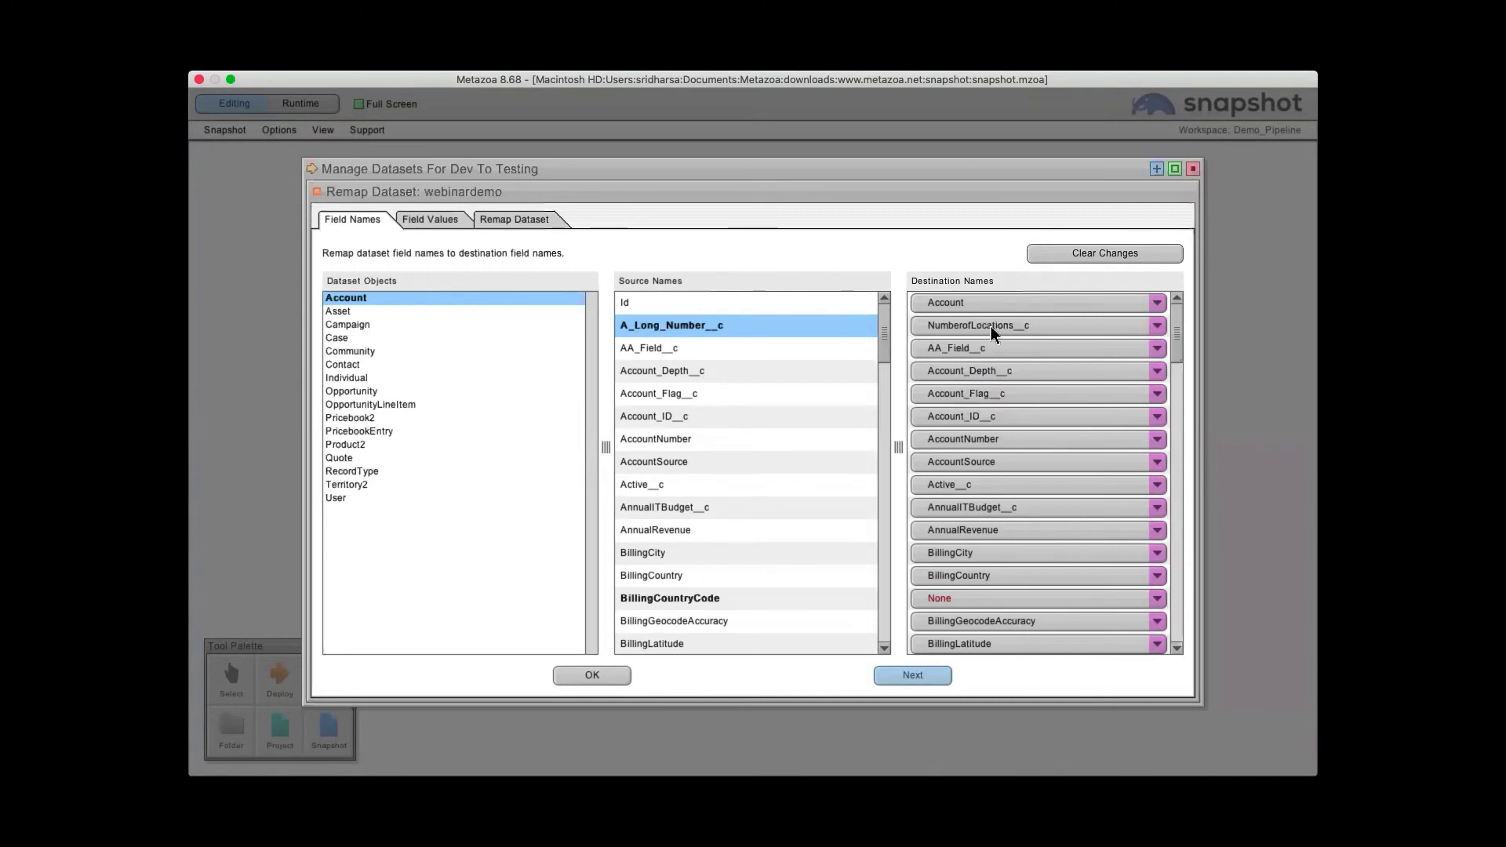
- Remap the source value of User.Username to a different destination username in the field value mappings
click(428, 221)
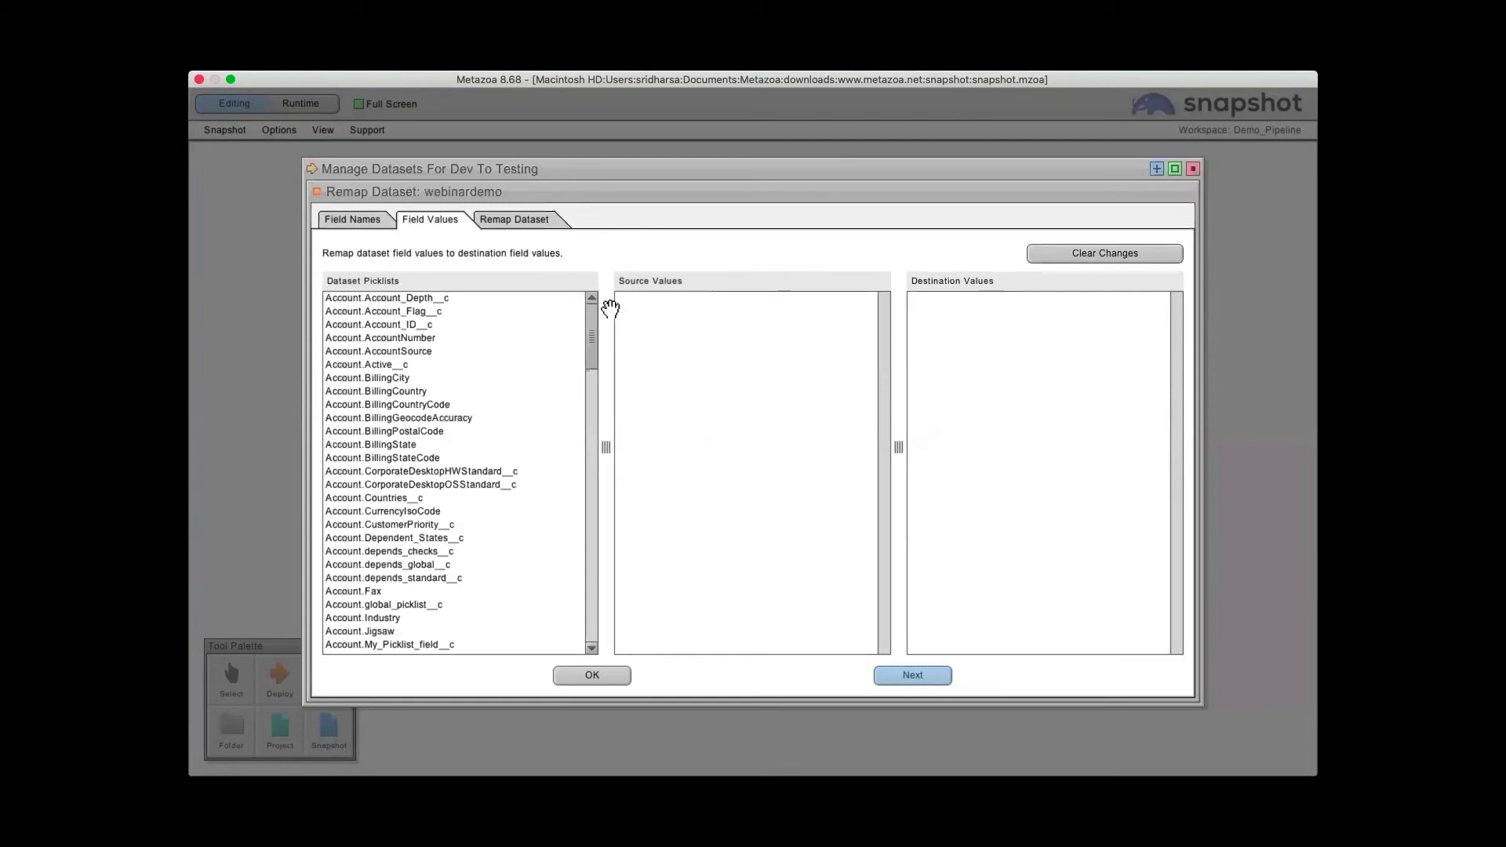
drag(591, 322, 599, 573)
scroll(470, 612, down, 10)
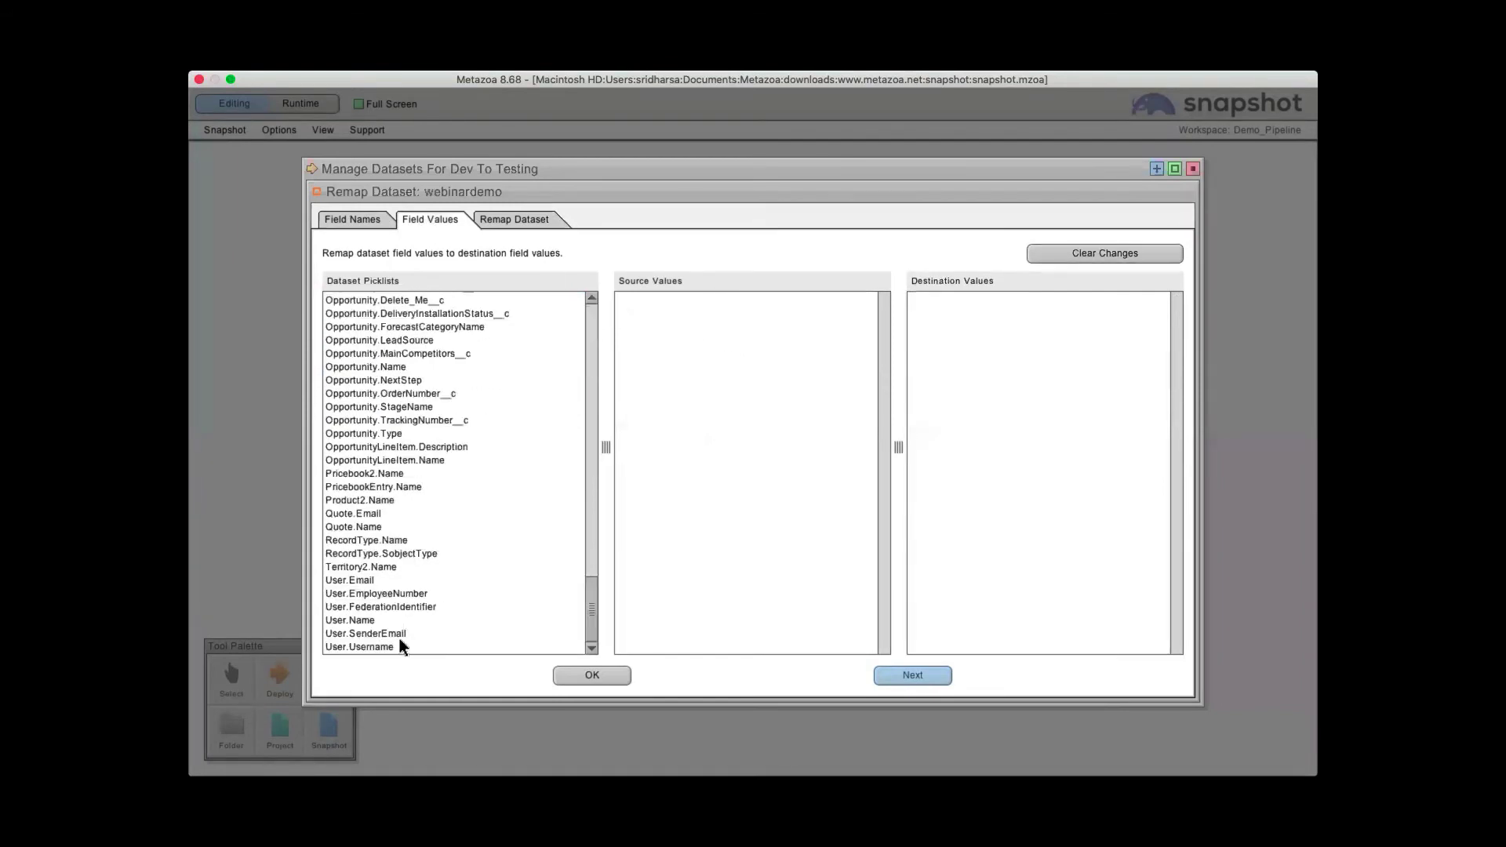
click(375, 648)
click(688, 298)
click(971, 298)
click(936, 300)
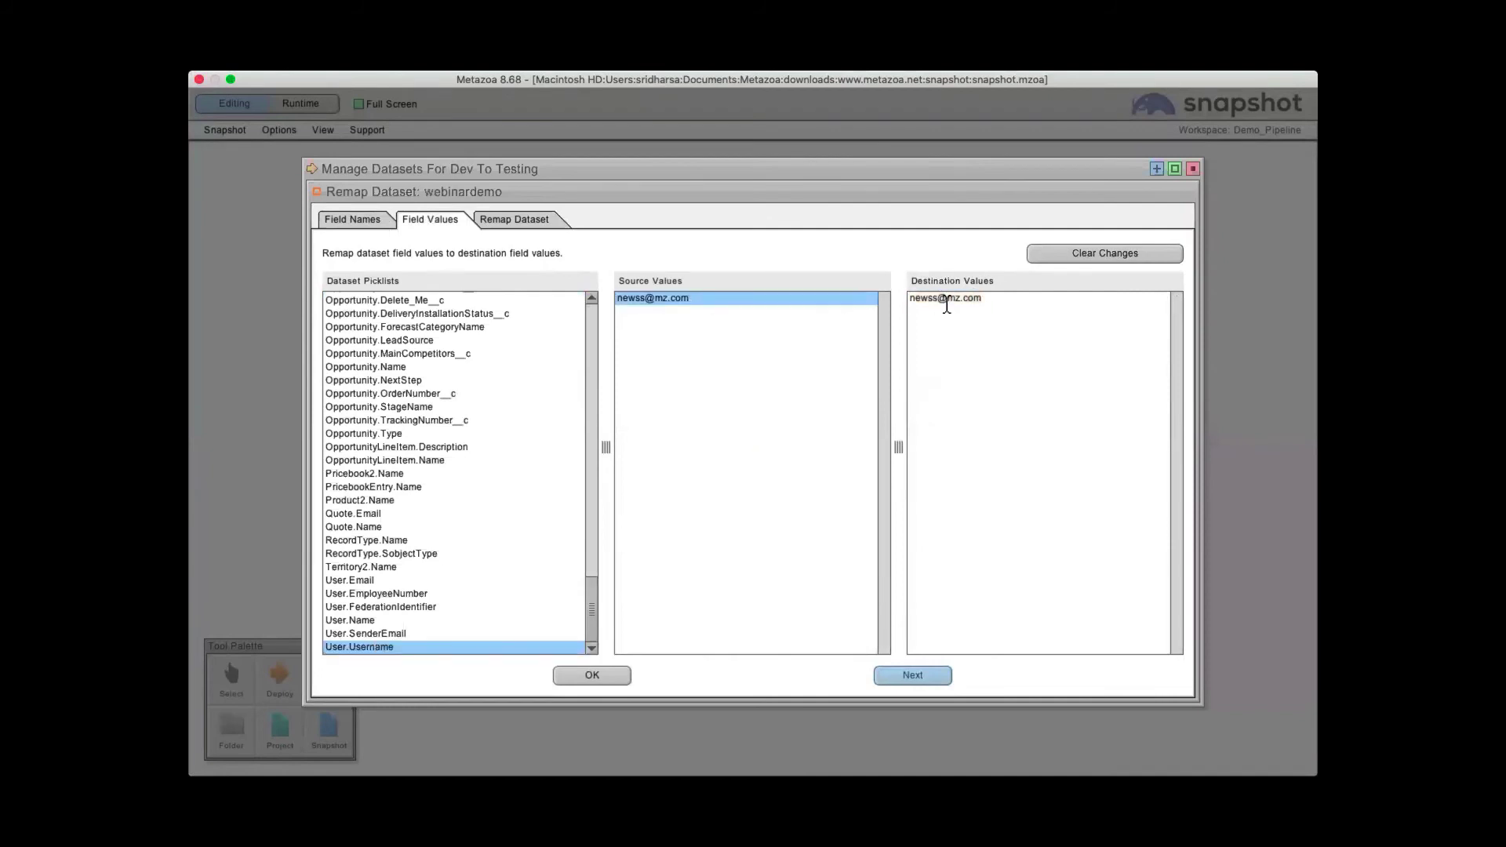
text(bill)
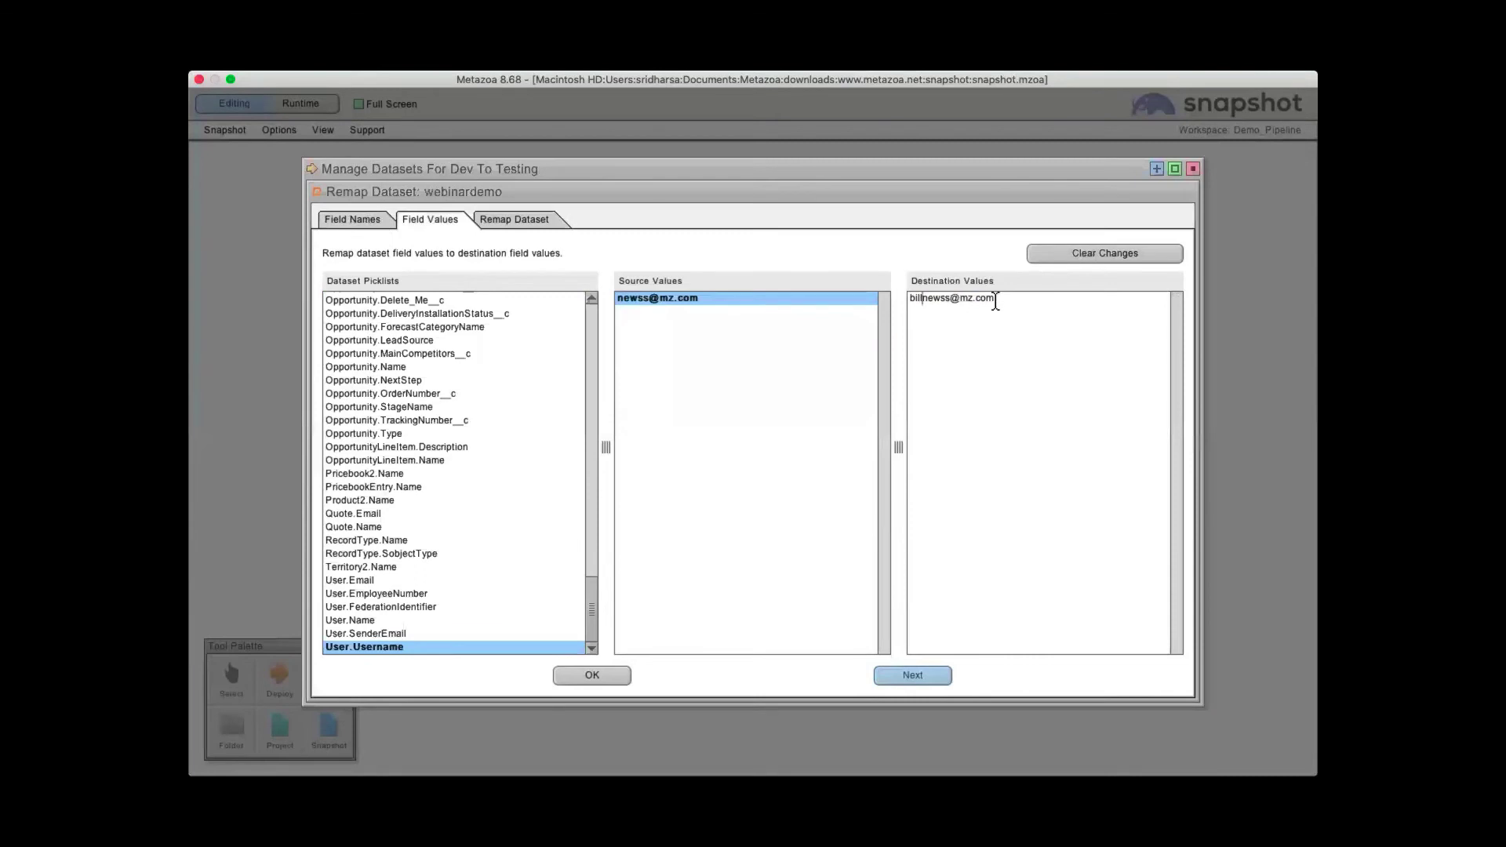
click(878, 307)
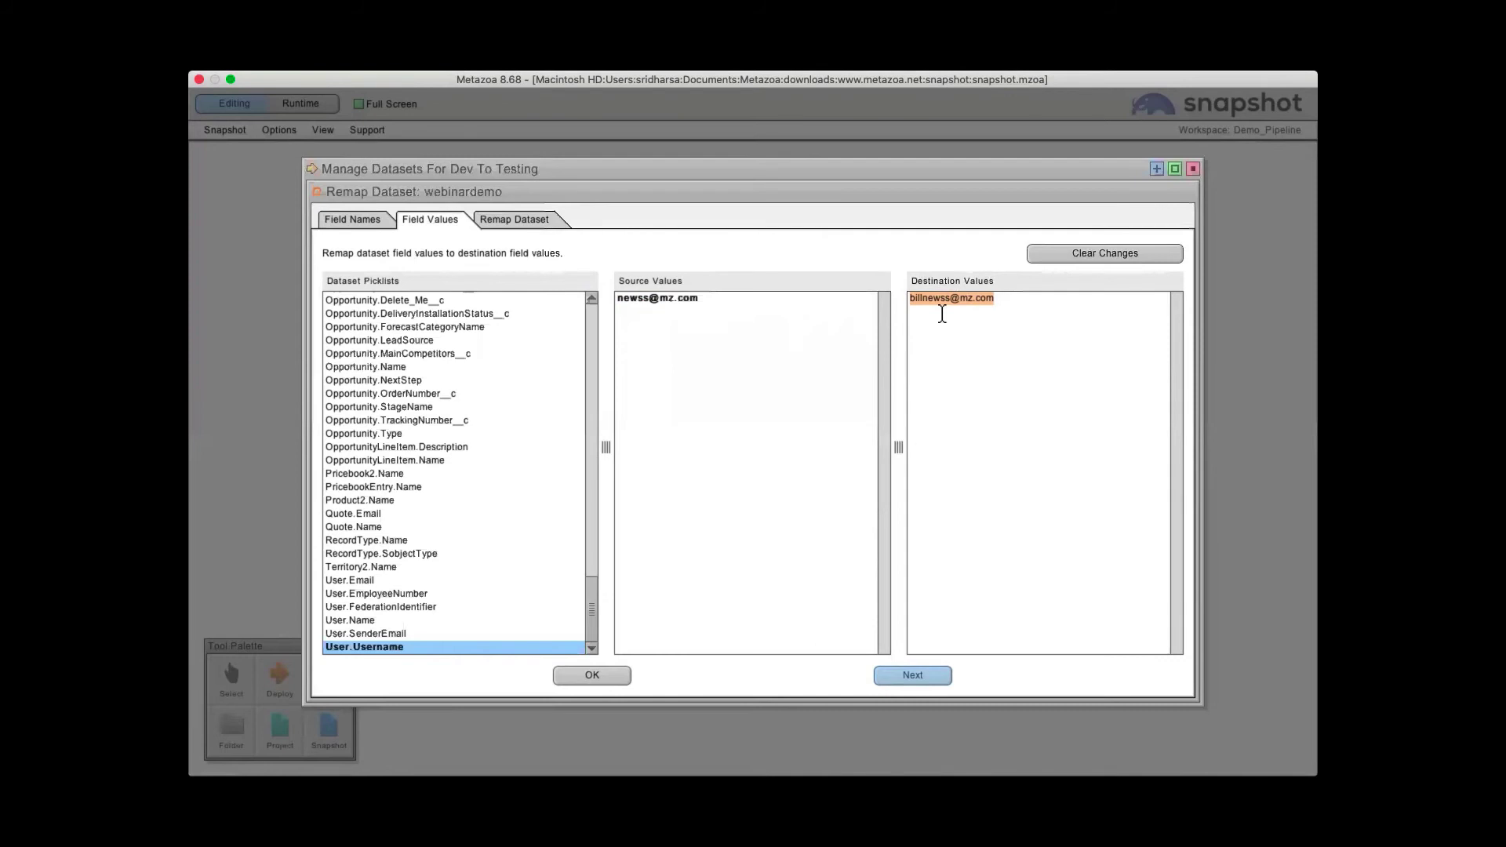
- Run the remap of fields and values on the webinardemo dataset and return to the dataset list
click(511, 221)
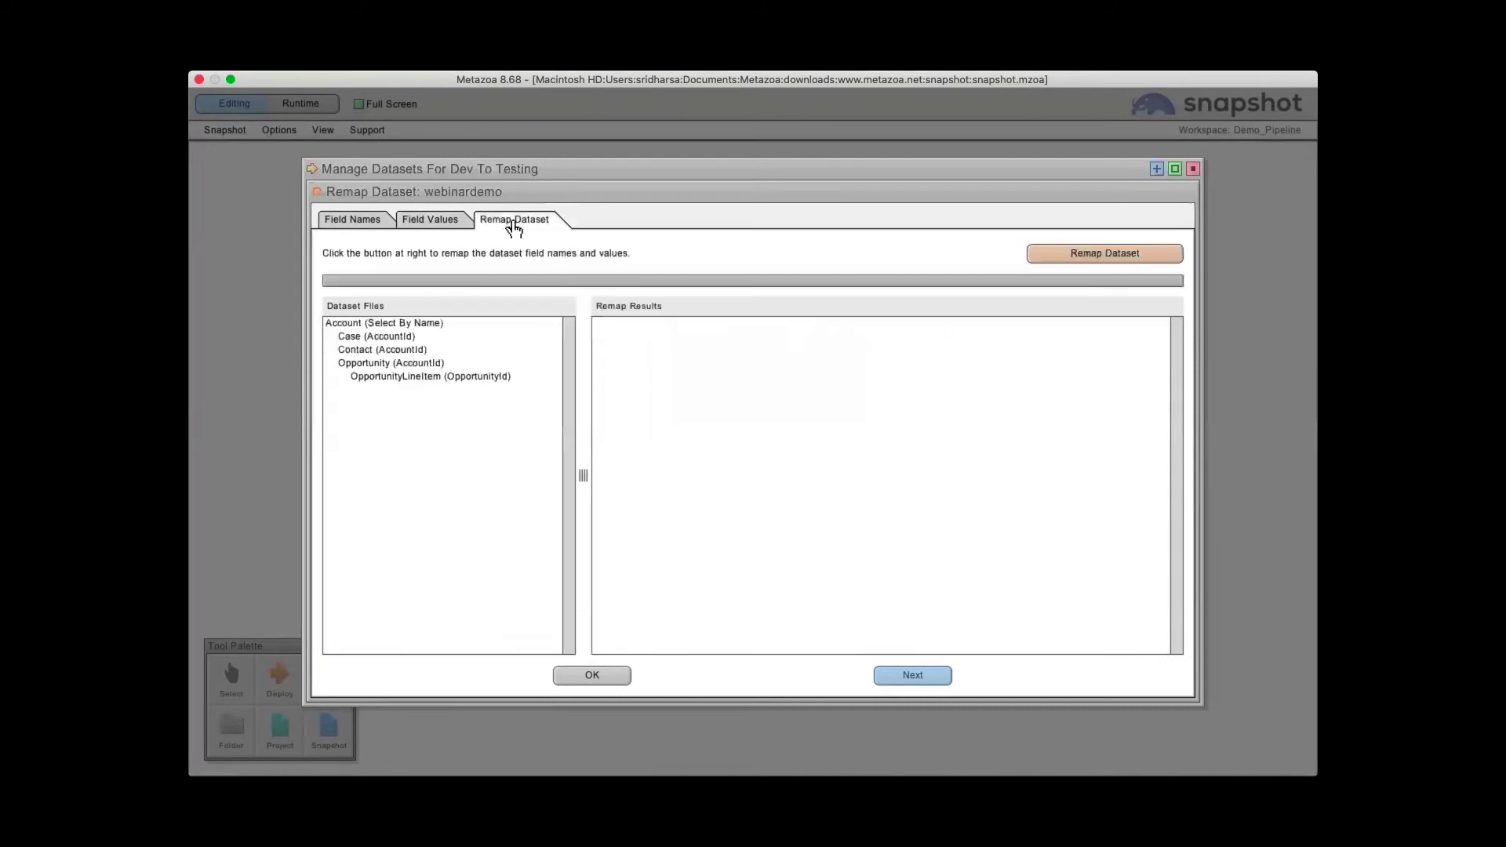
click(1157, 255)
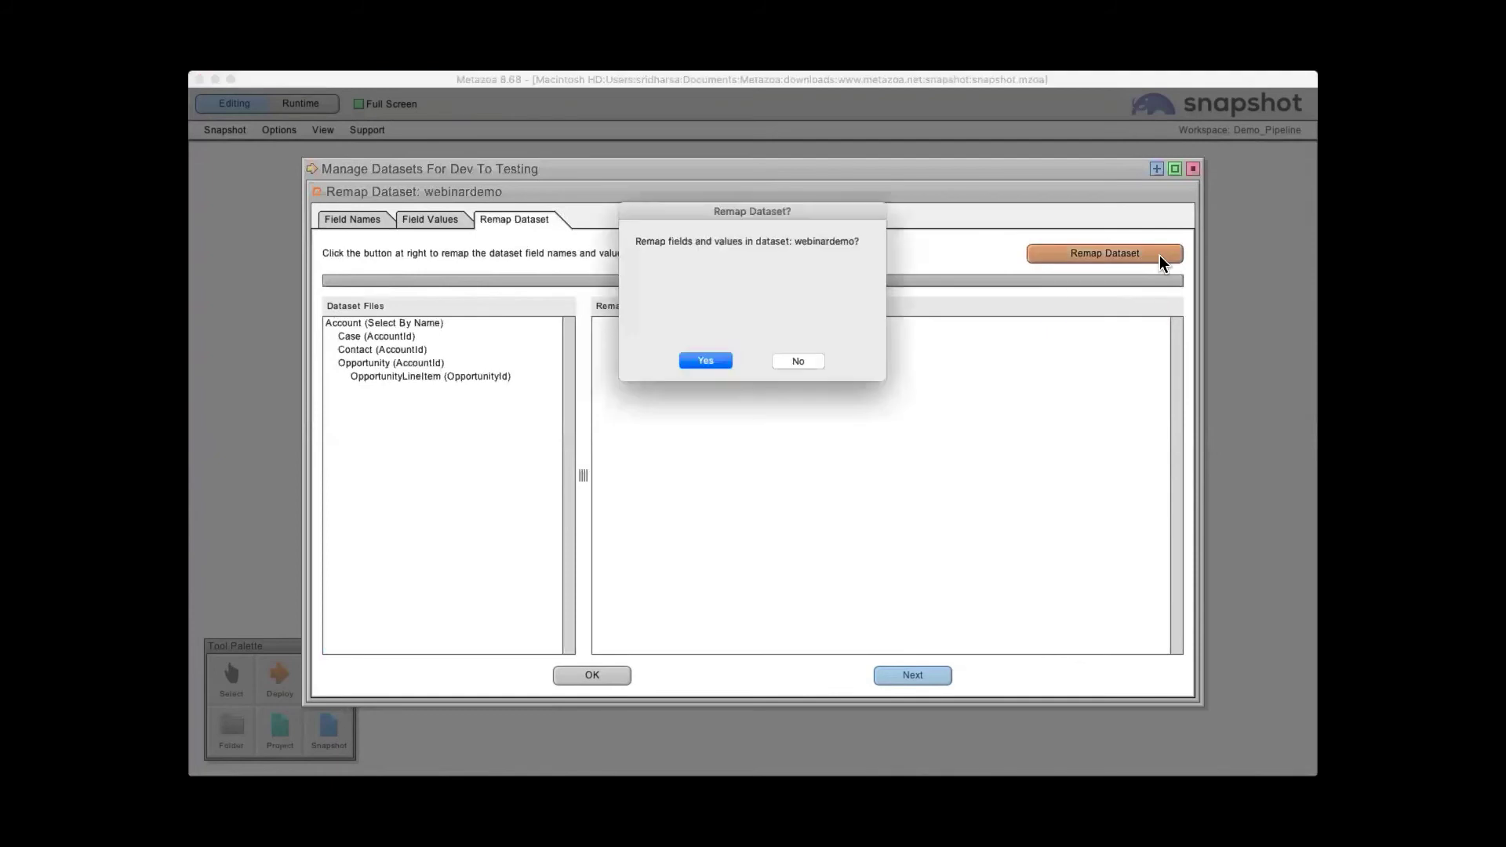
click(709, 357)
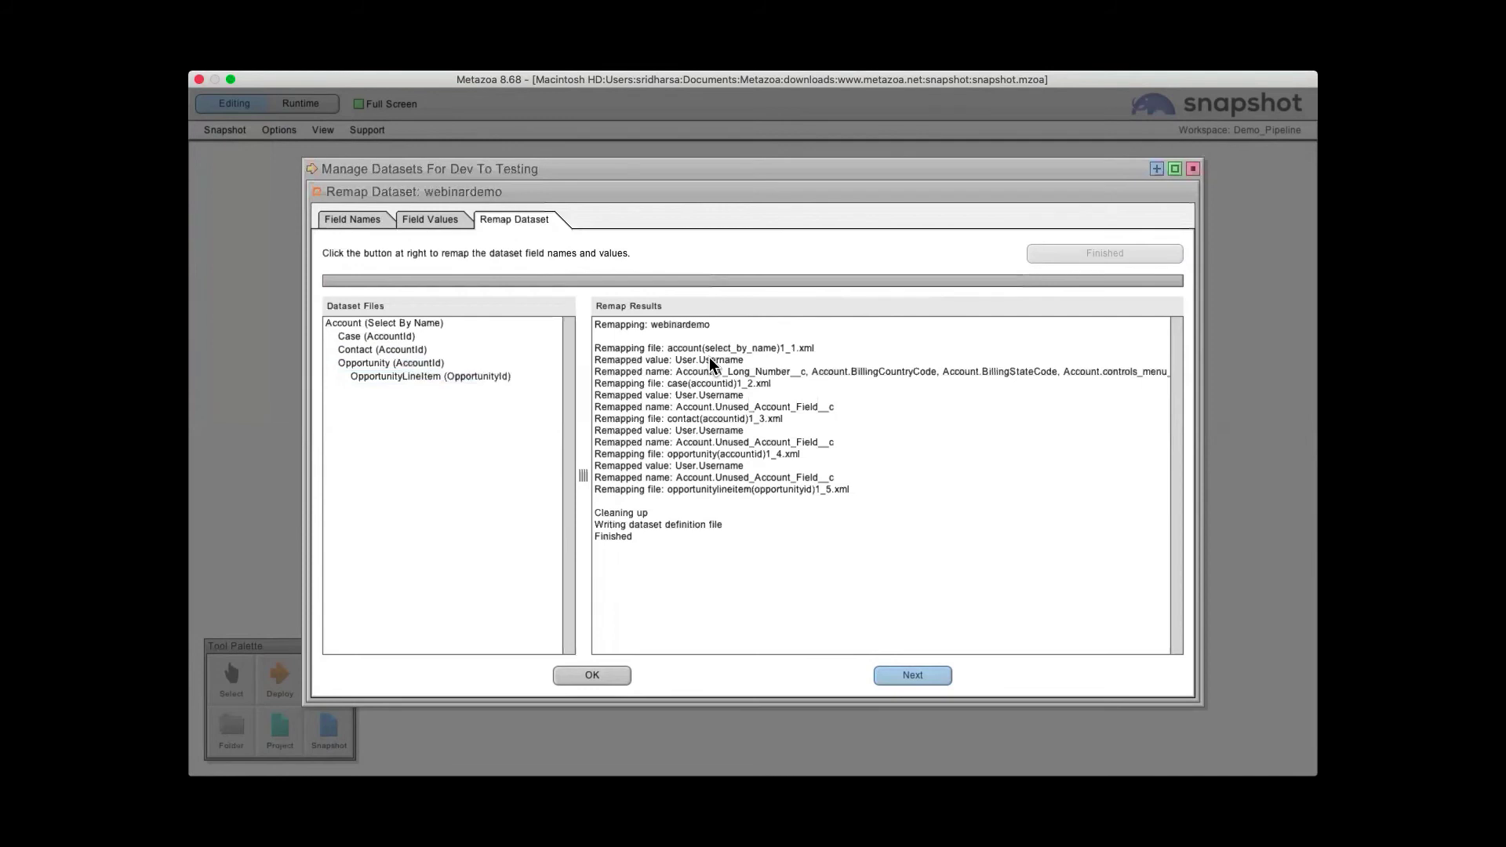
click(598, 676)
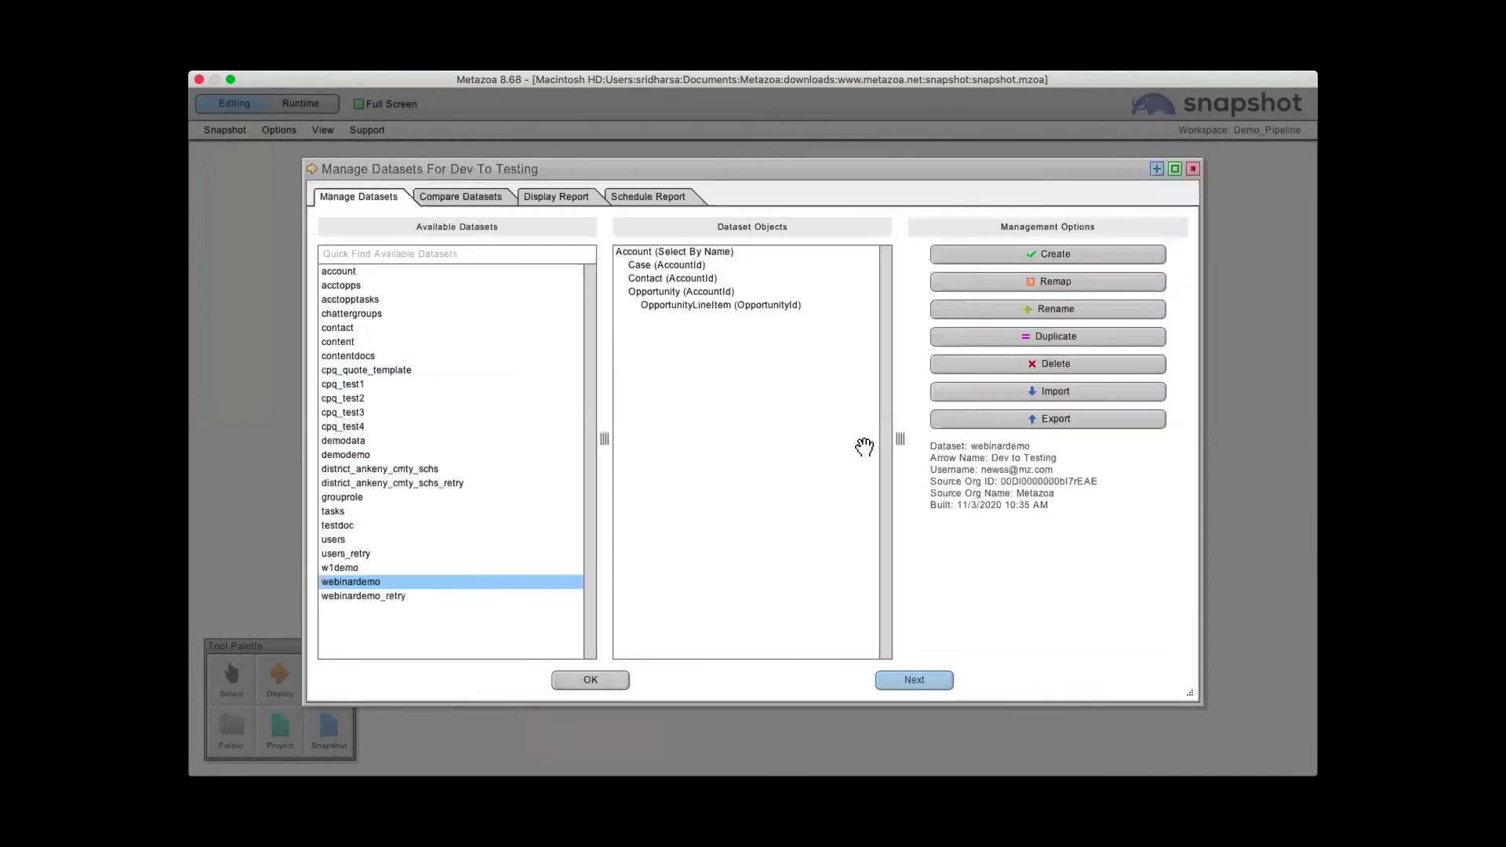
click(1045, 256)
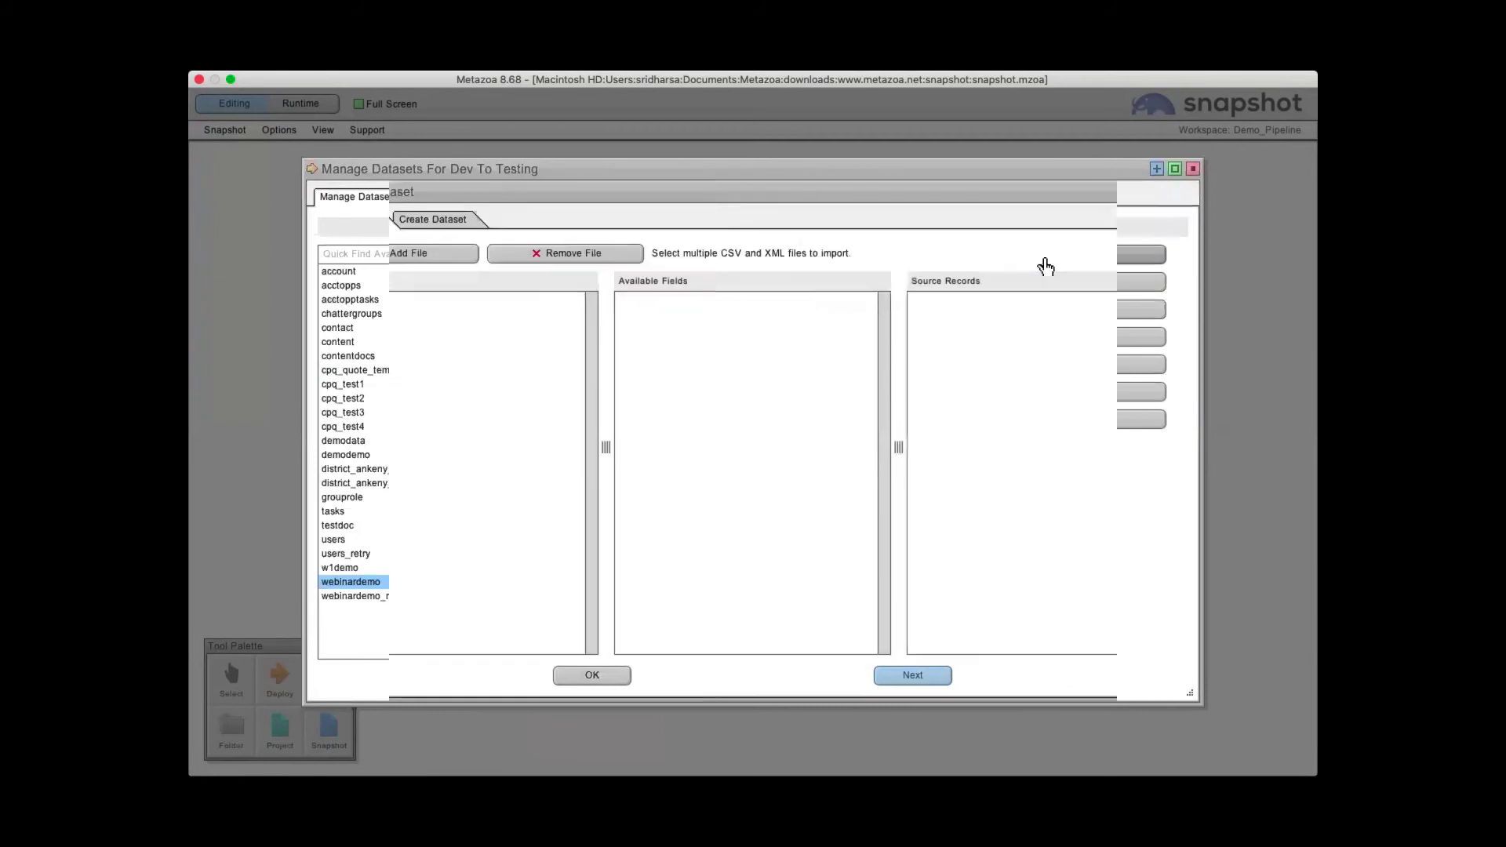
click(452, 252)
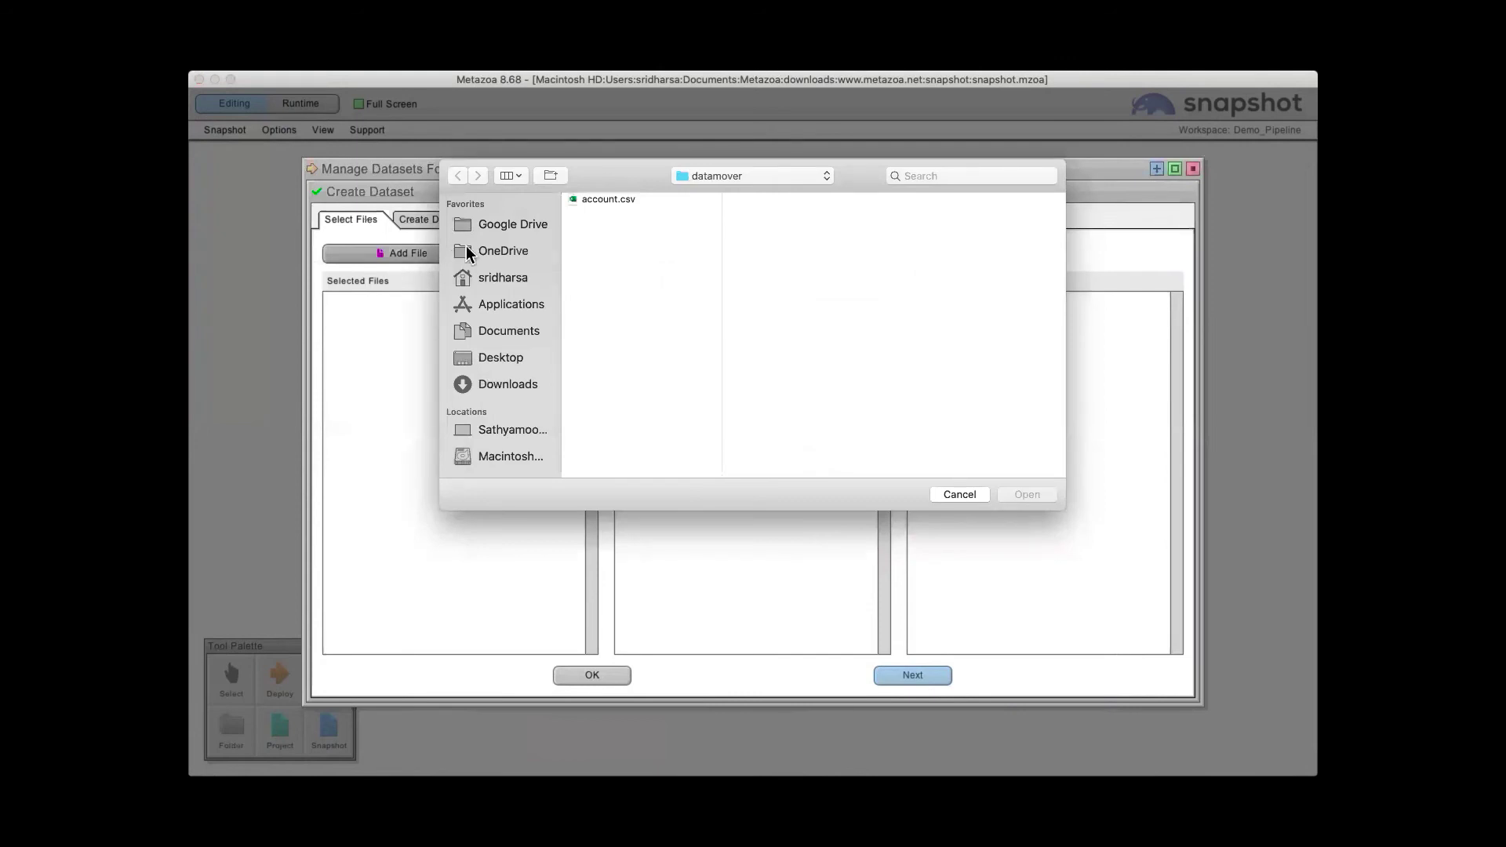
click(608, 199)
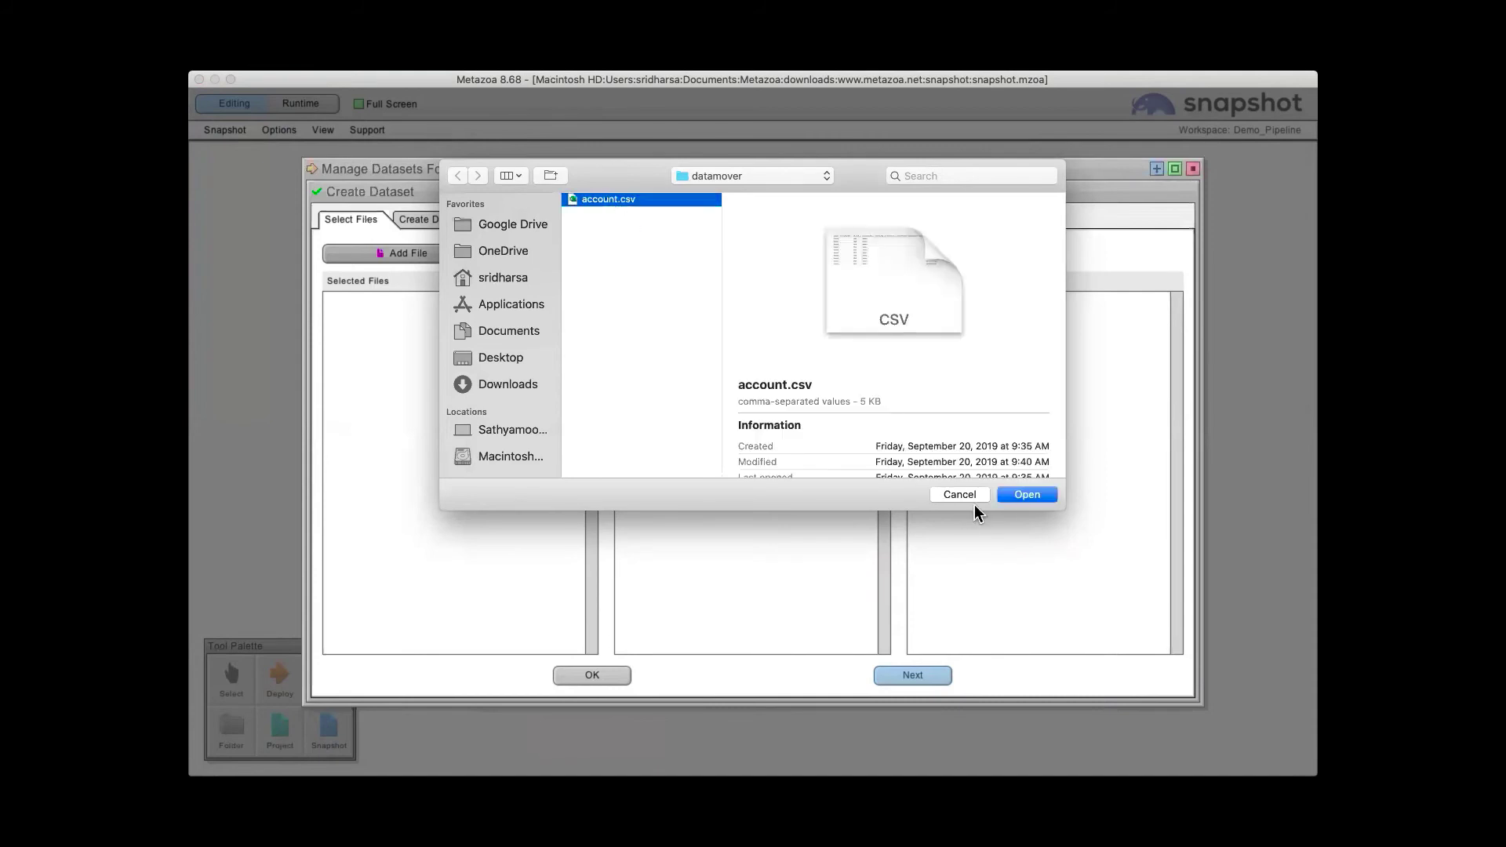
click(1025, 494)
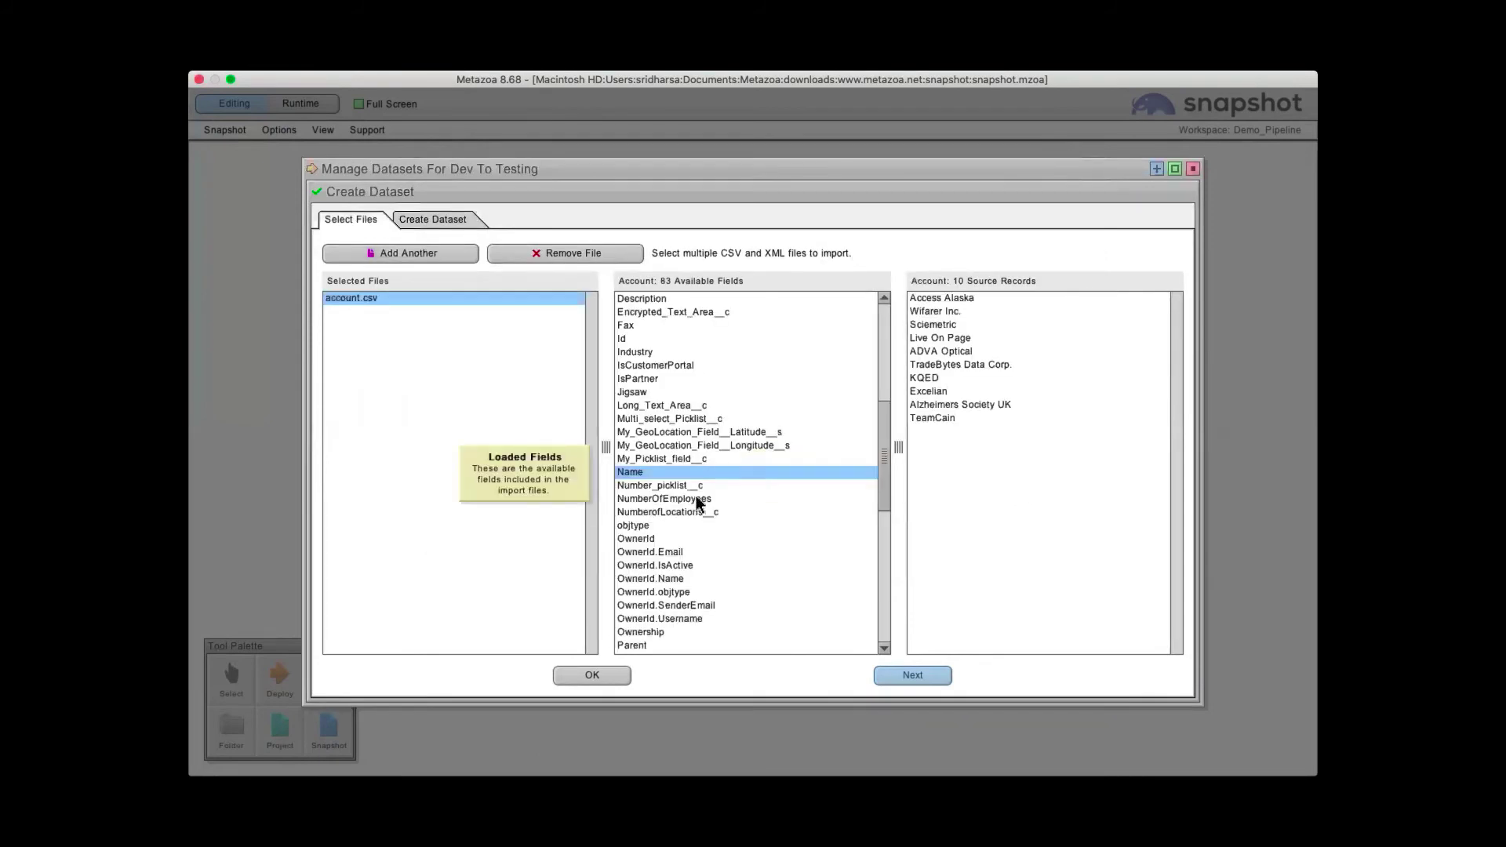
click(600, 676)
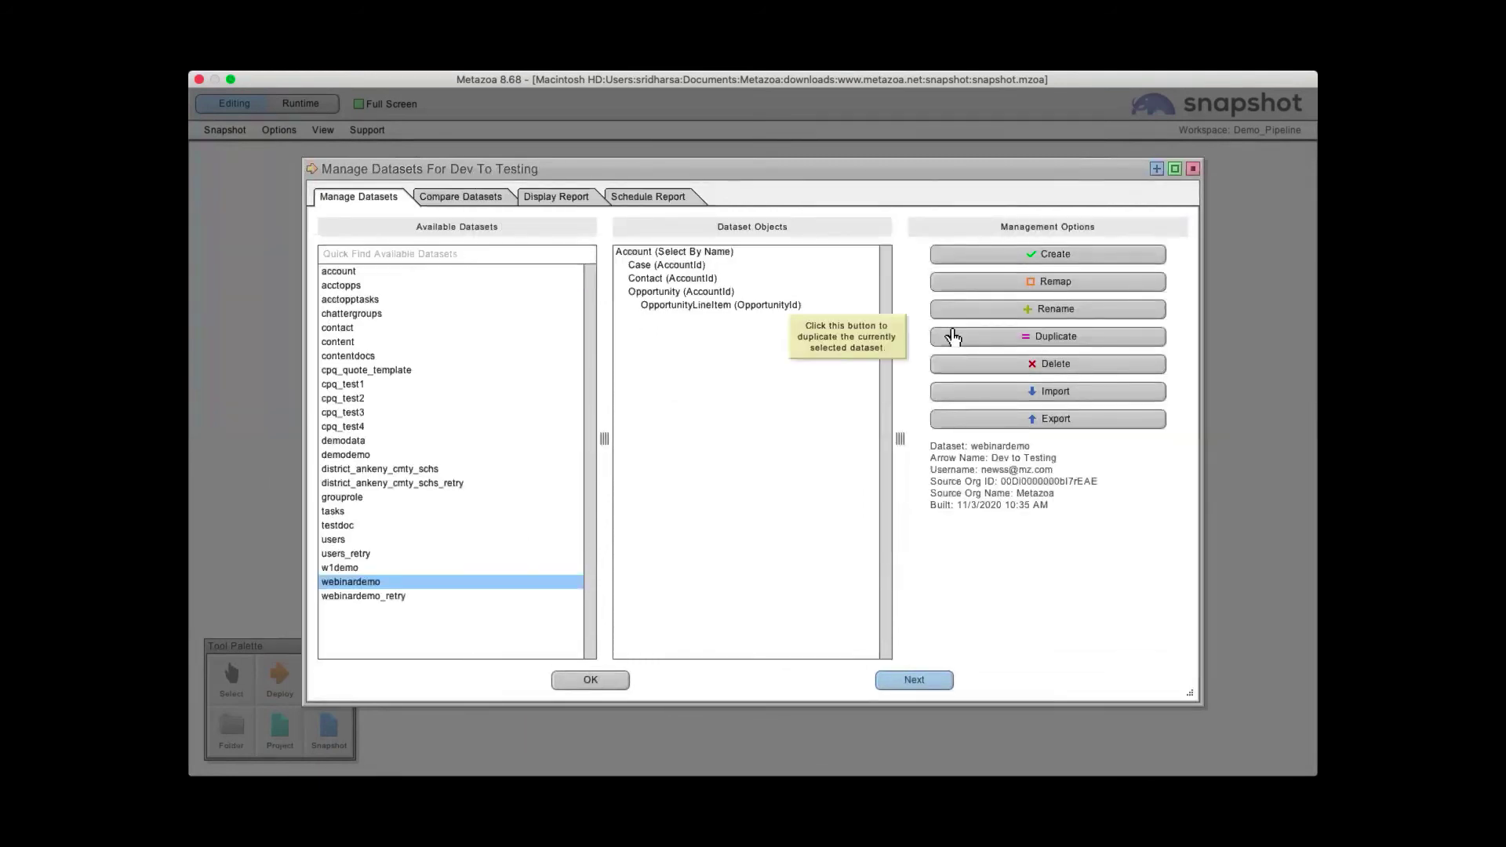
- Create a dataset named account from the account.csv file in the datamover folder, replacing the existing dataset
click(1071, 257)
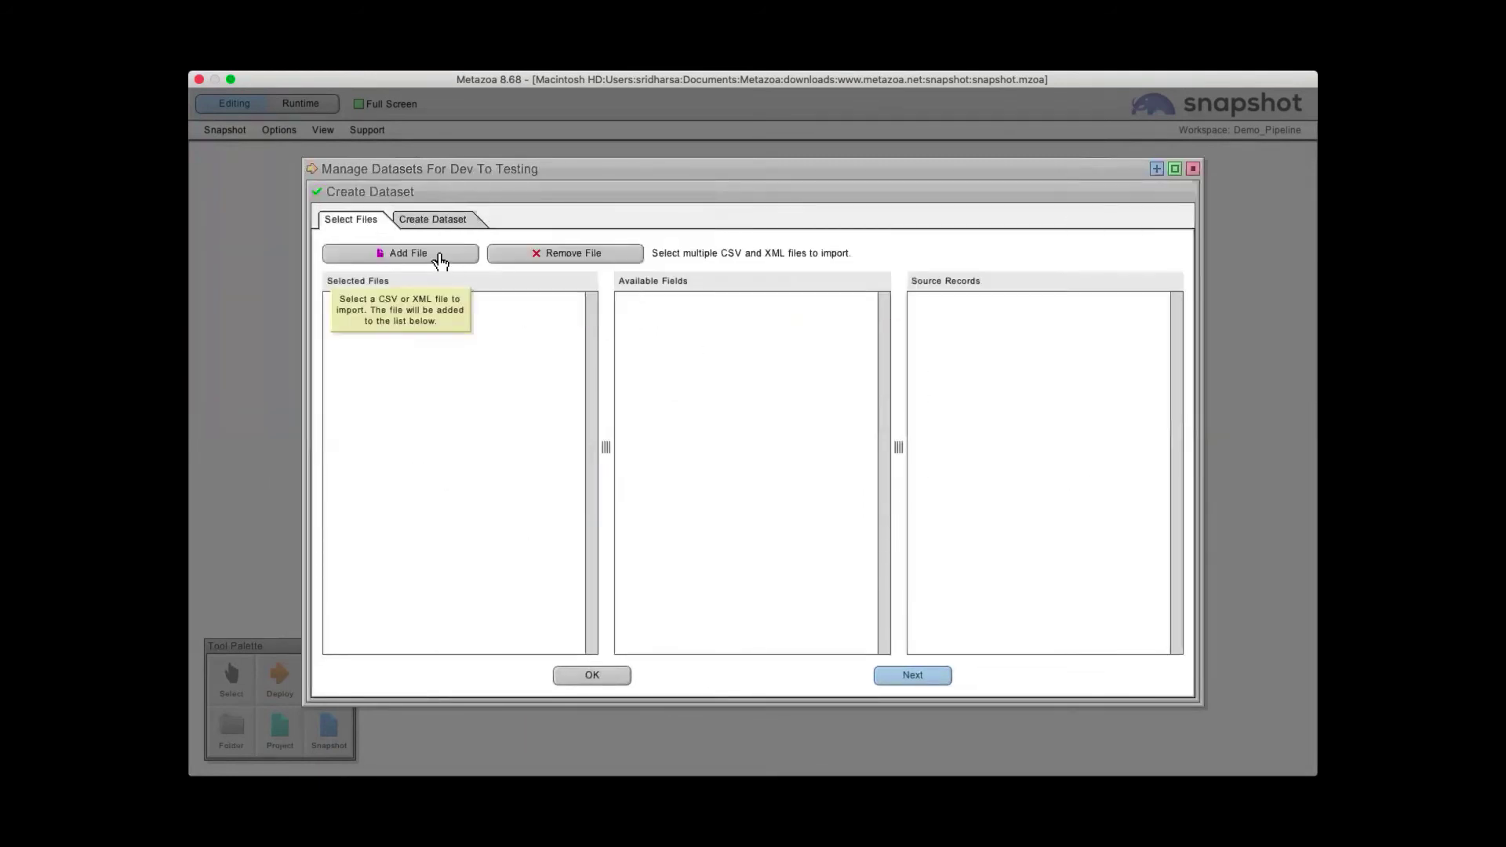
click(436, 254)
click(607, 199)
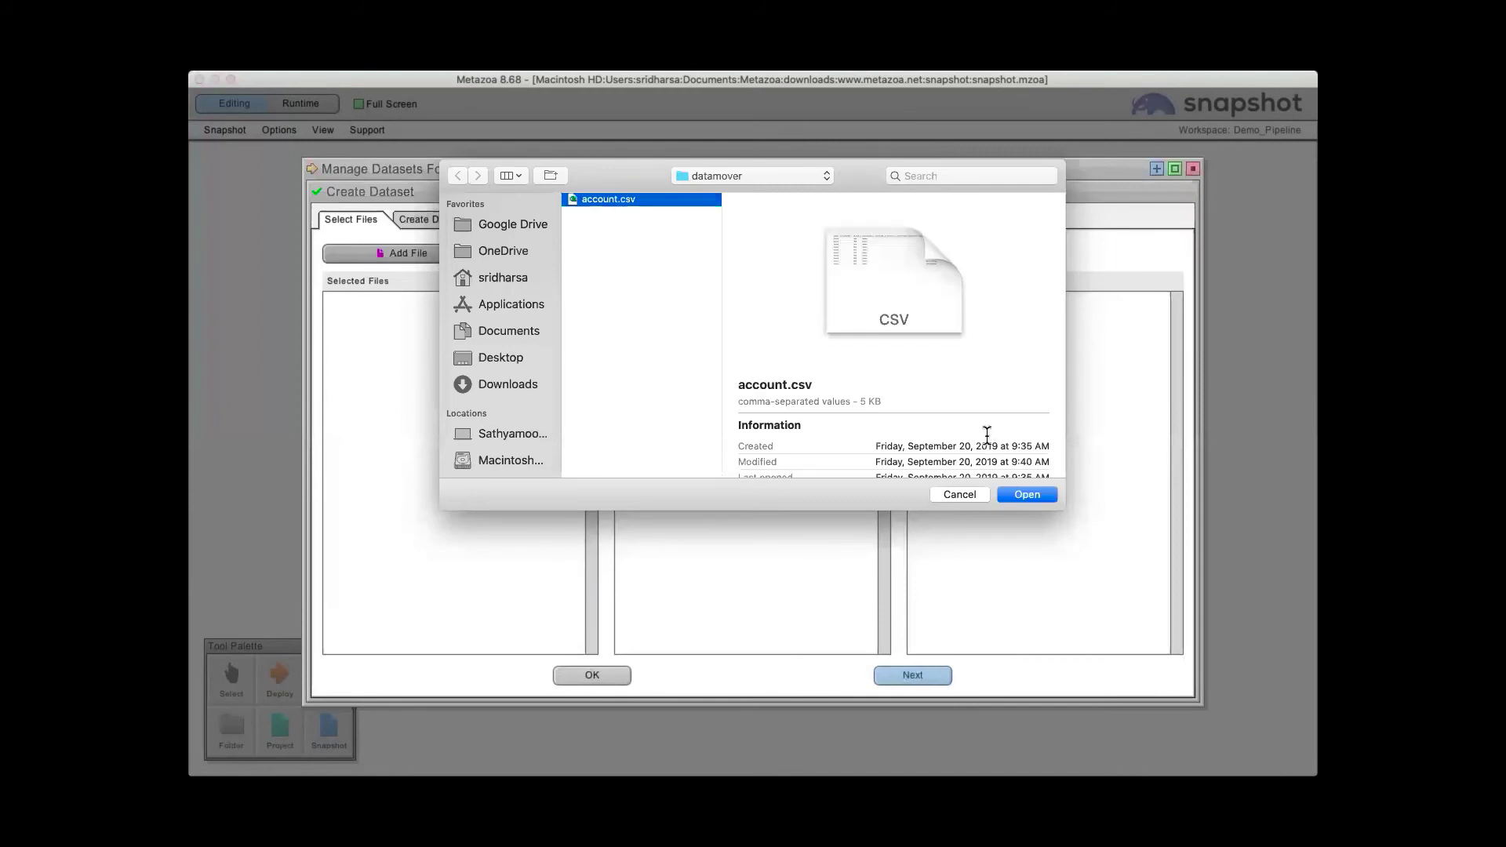
click(1025, 494)
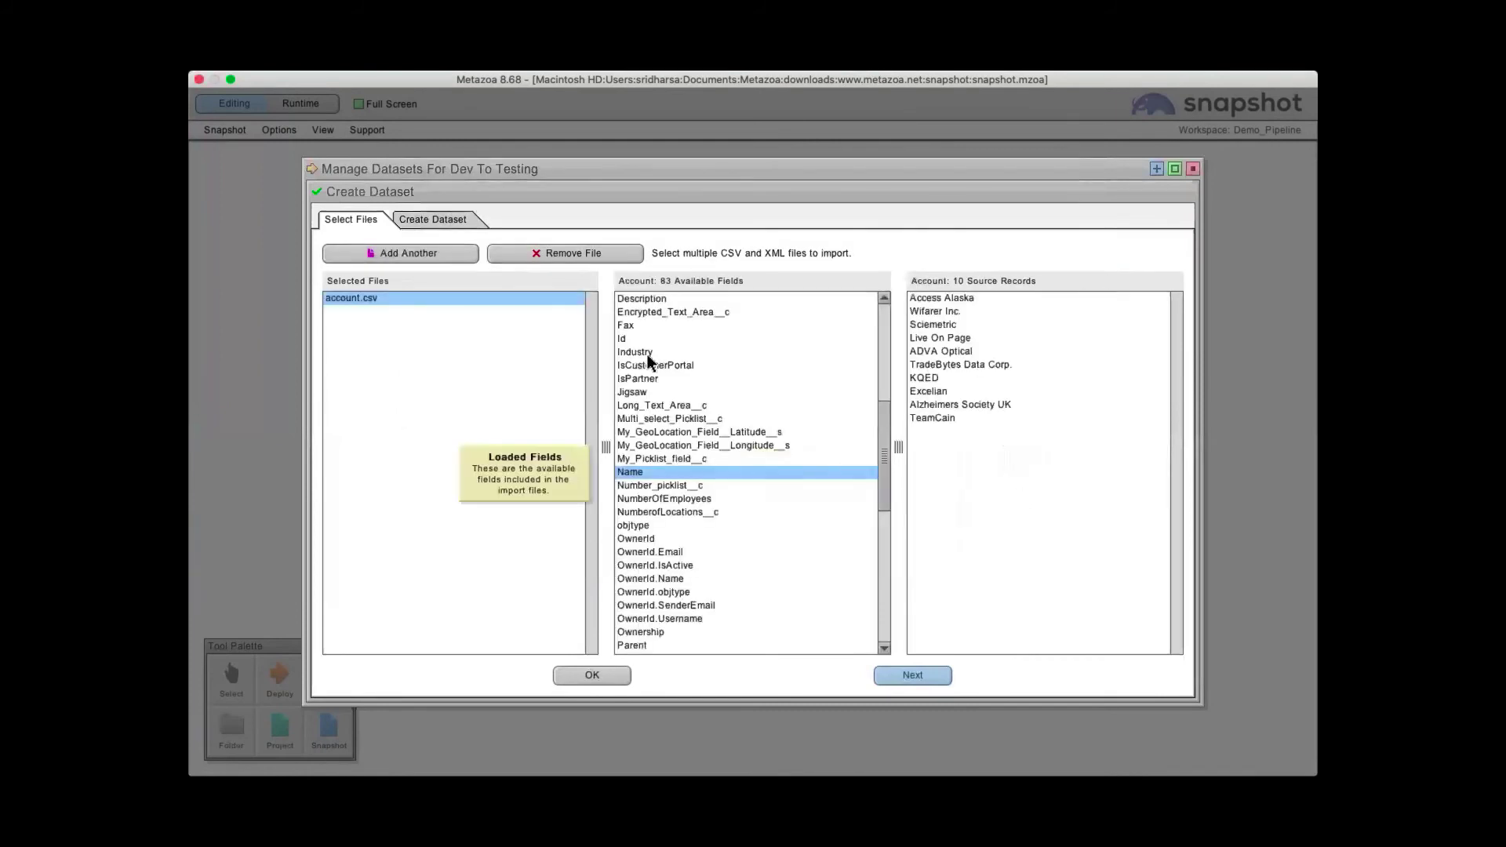
click(468, 226)
click(489, 253)
text(account)
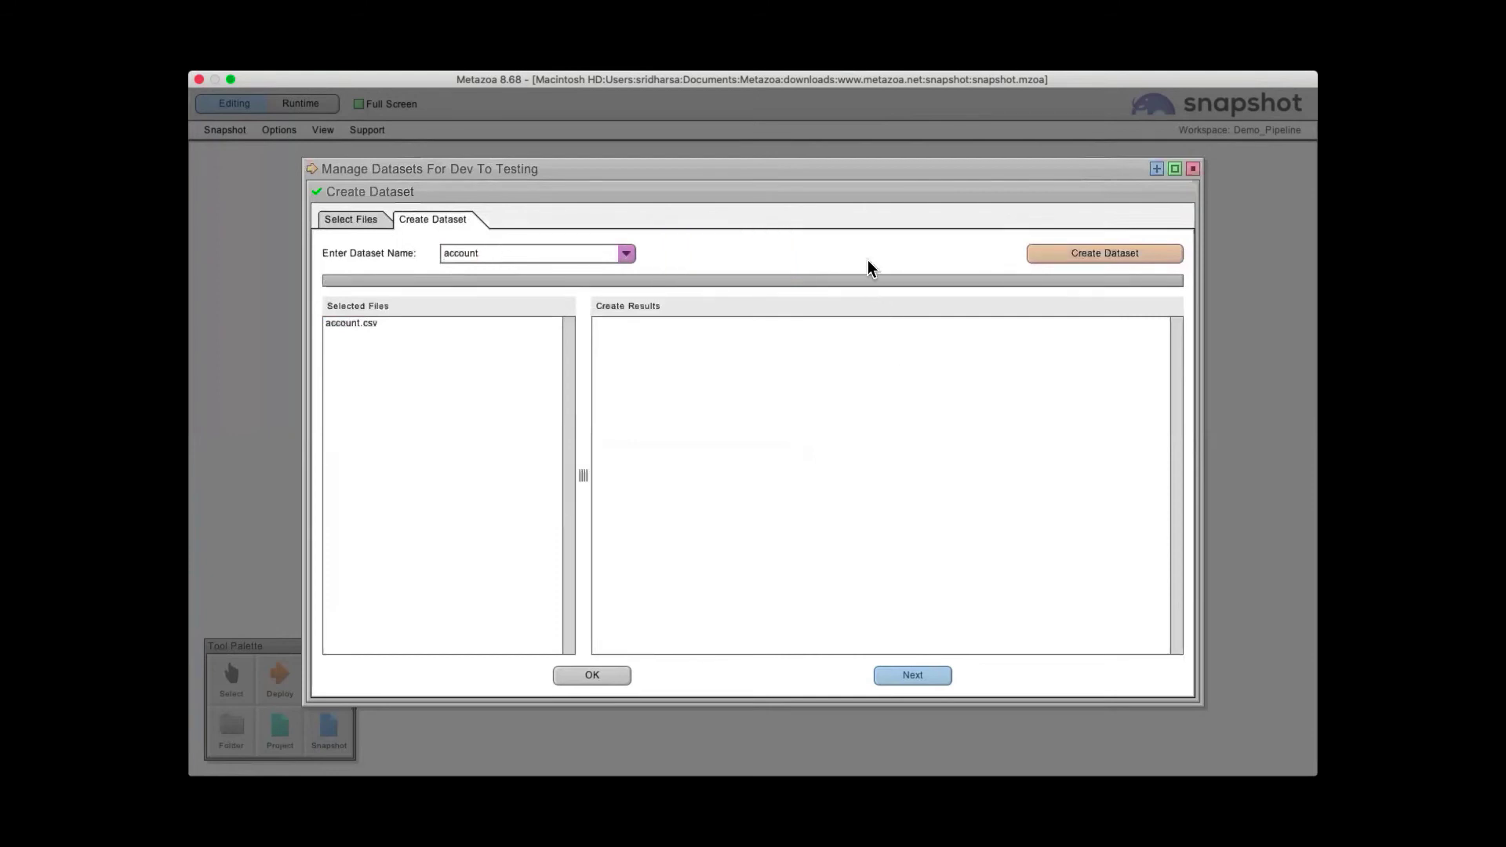
click(1106, 253)
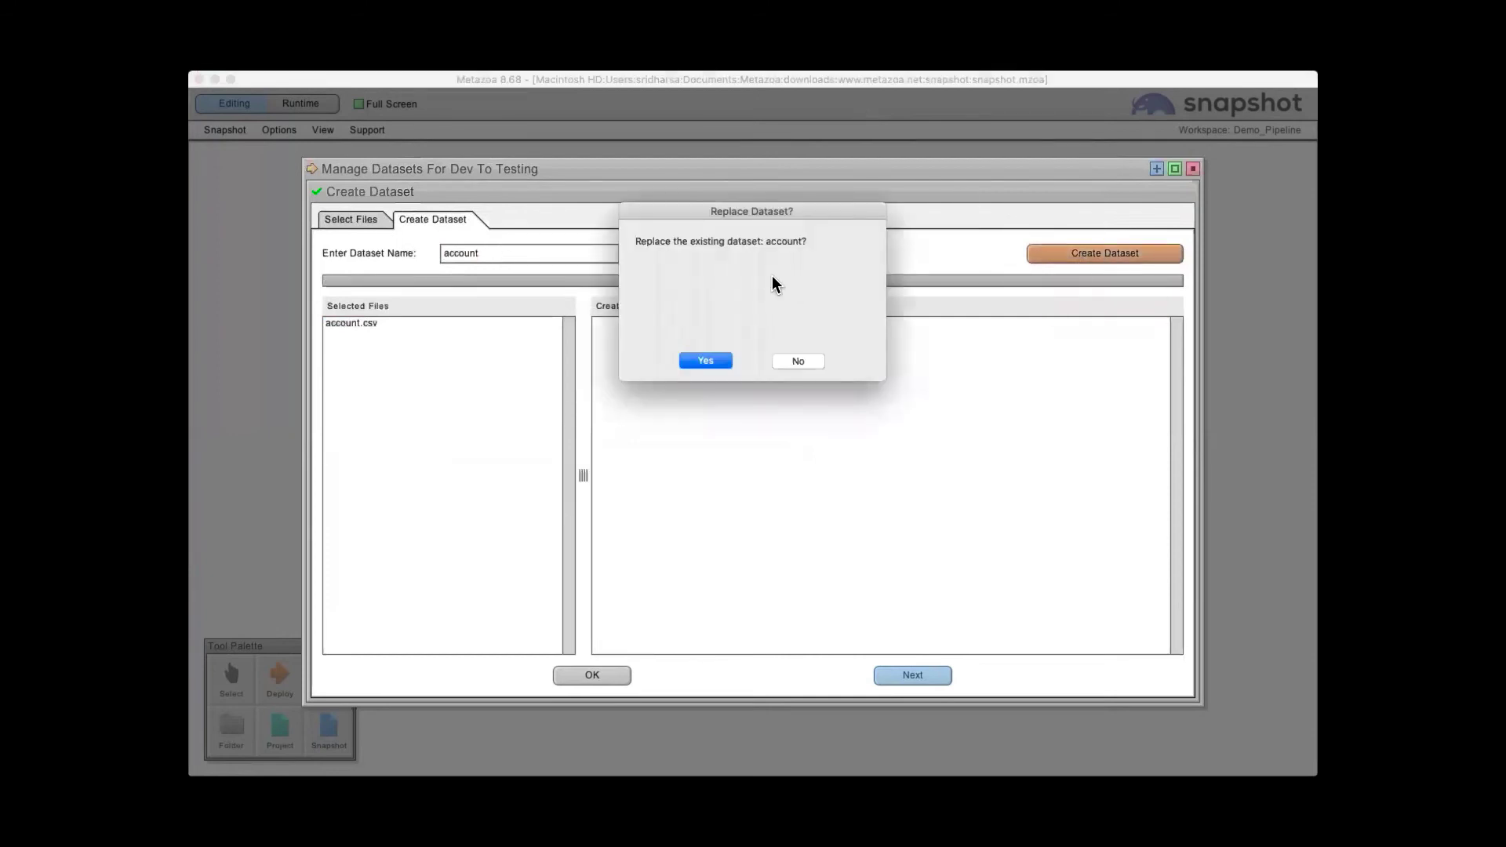
click(712, 356)
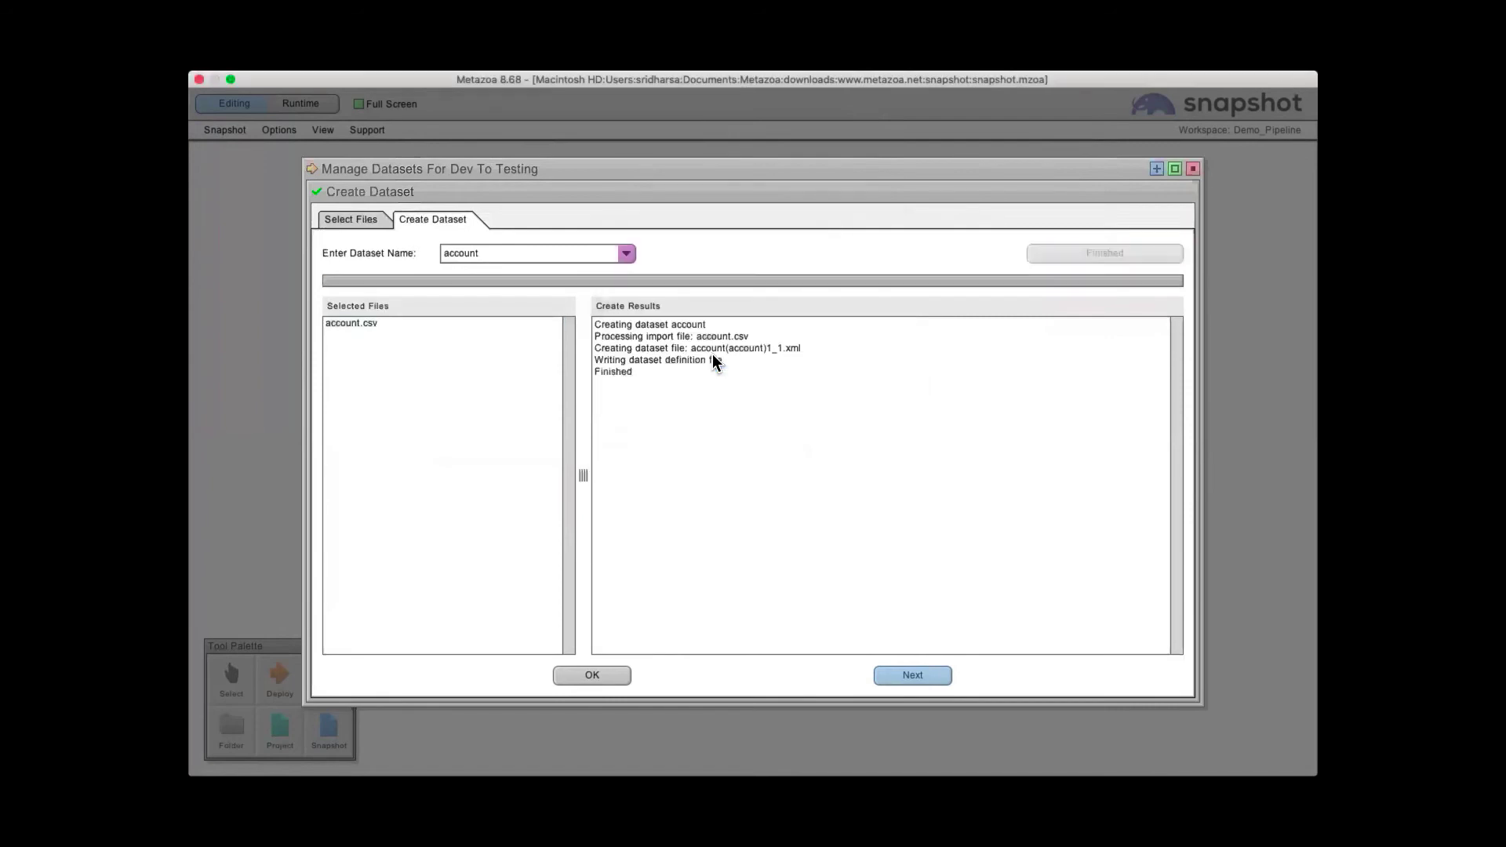
click(592, 676)
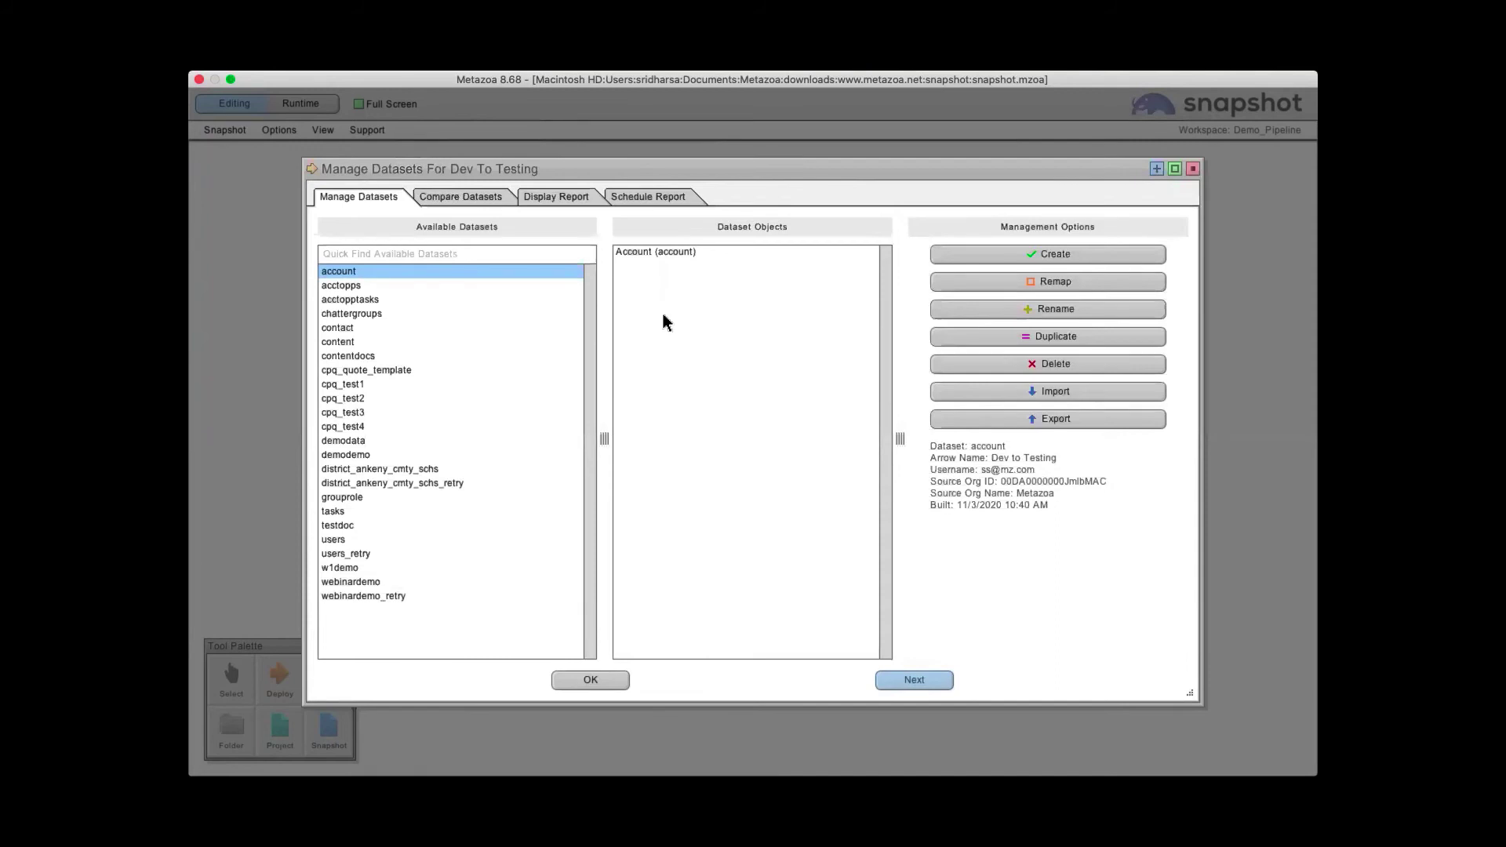
- Compare the Account records of the account dataset with those of the demodata dataset
click(476, 197)
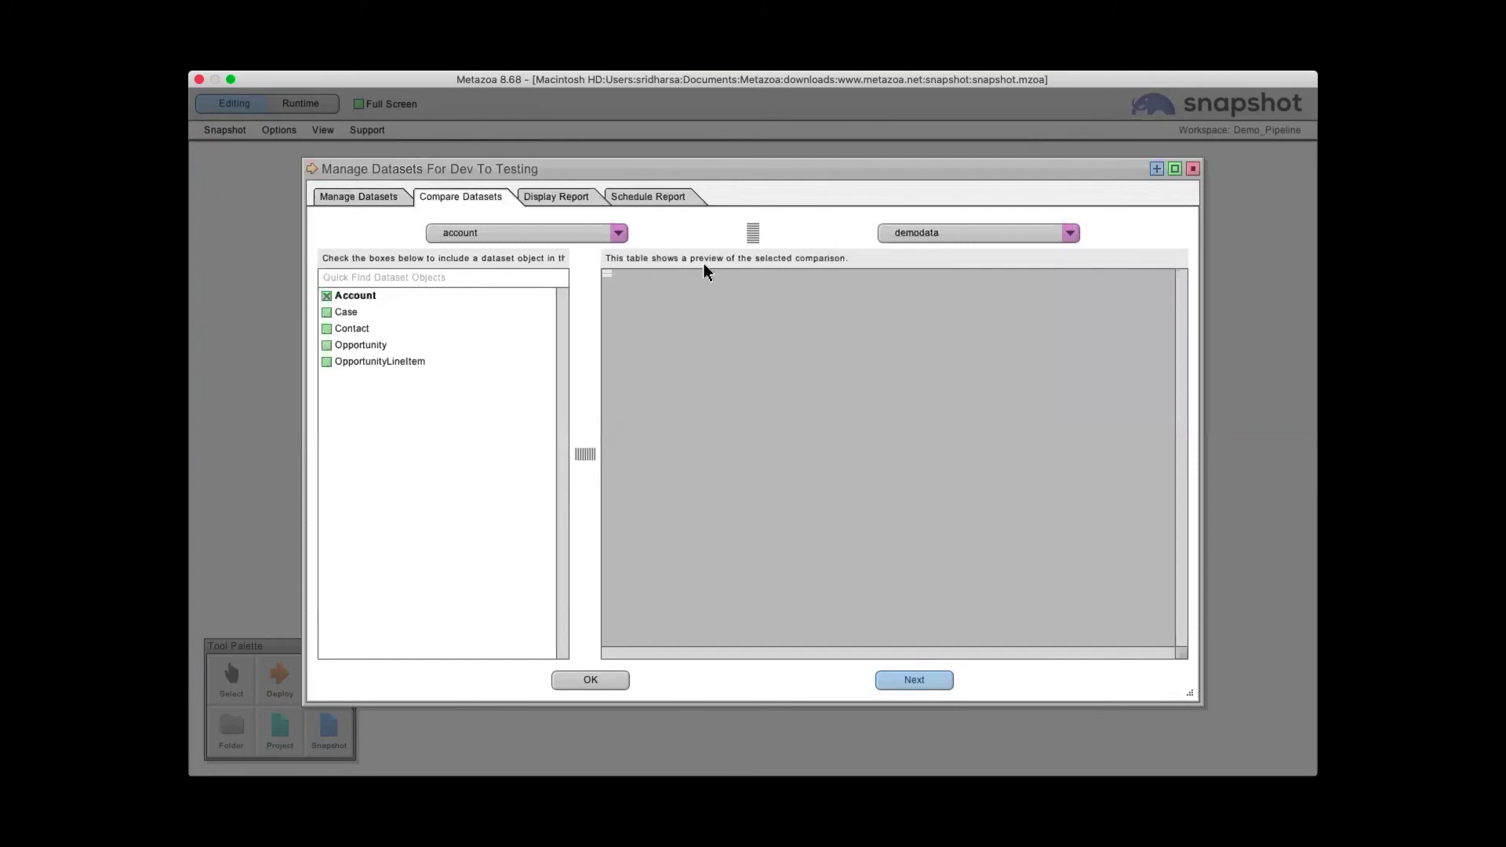
click(578, 235)
click(578, 235)
click(388, 293)
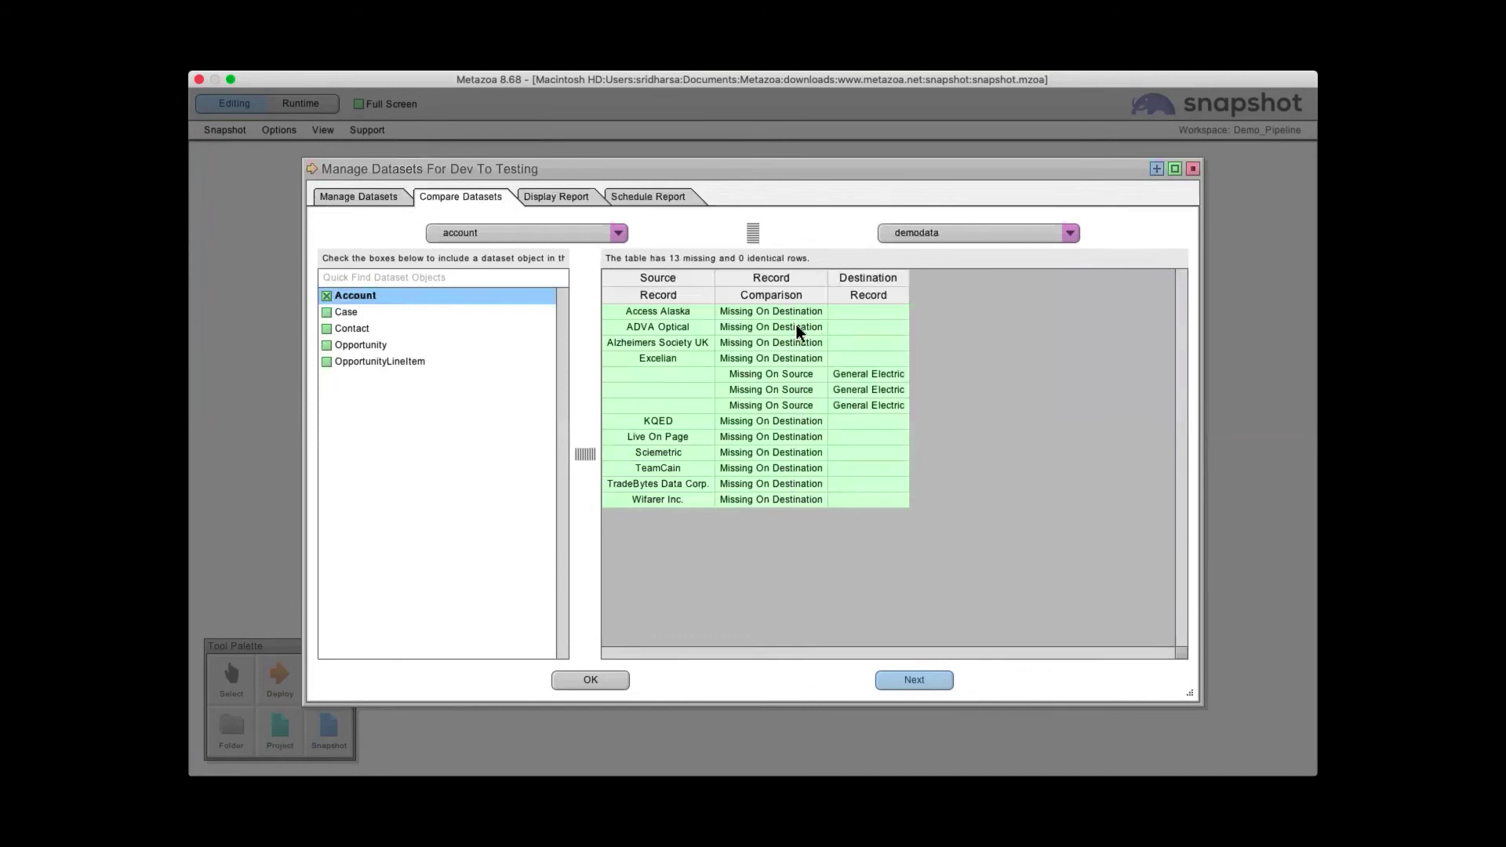
- Compare webinardemo with demodata, step through the differences in the first General Electric record, and close dataset management
click(619, 233)
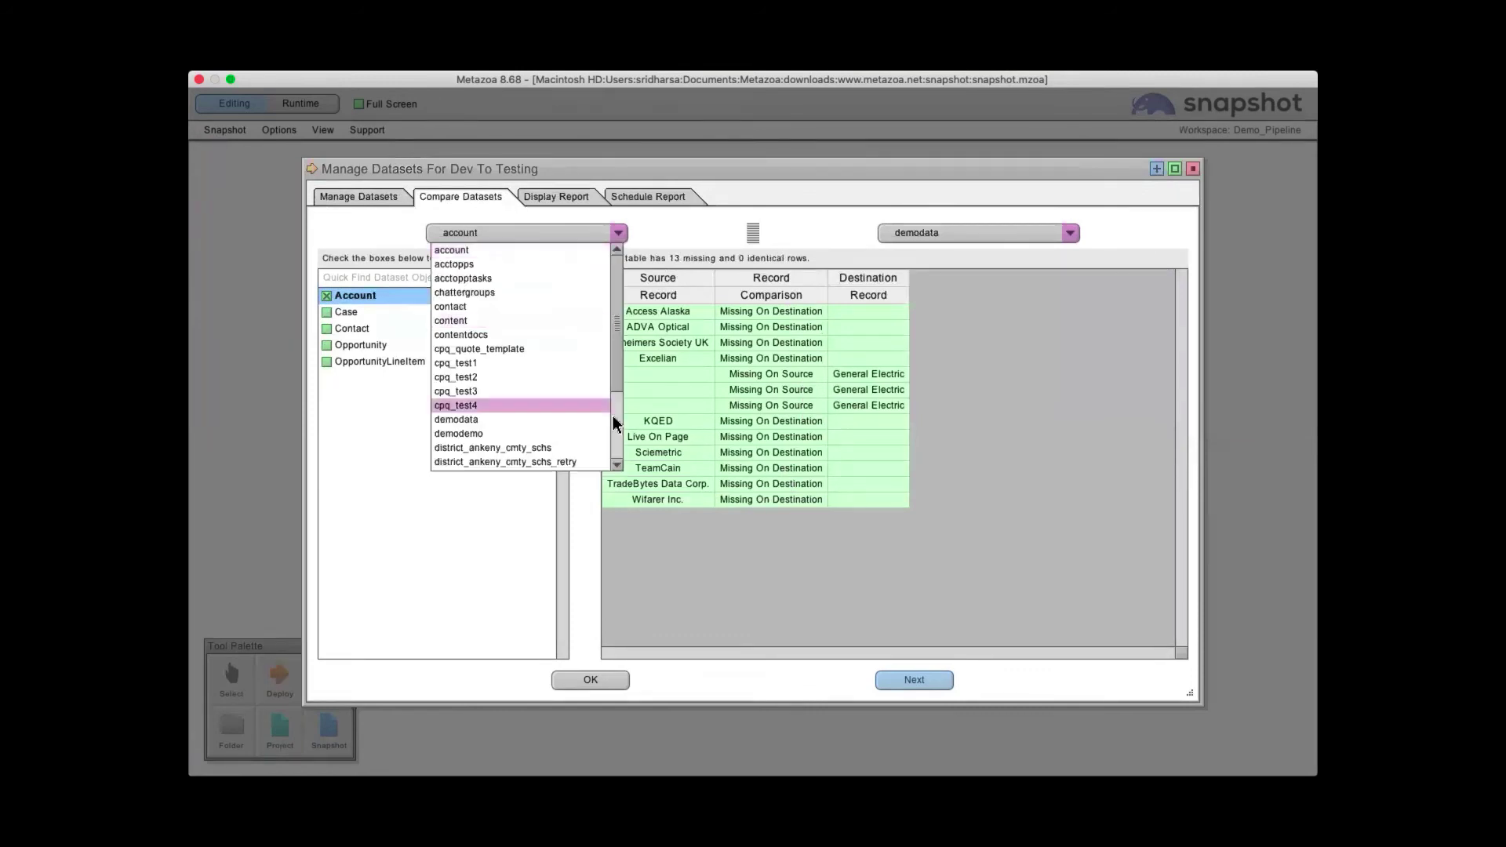
scroll(486, 397, down, 3)
click(502, 450)
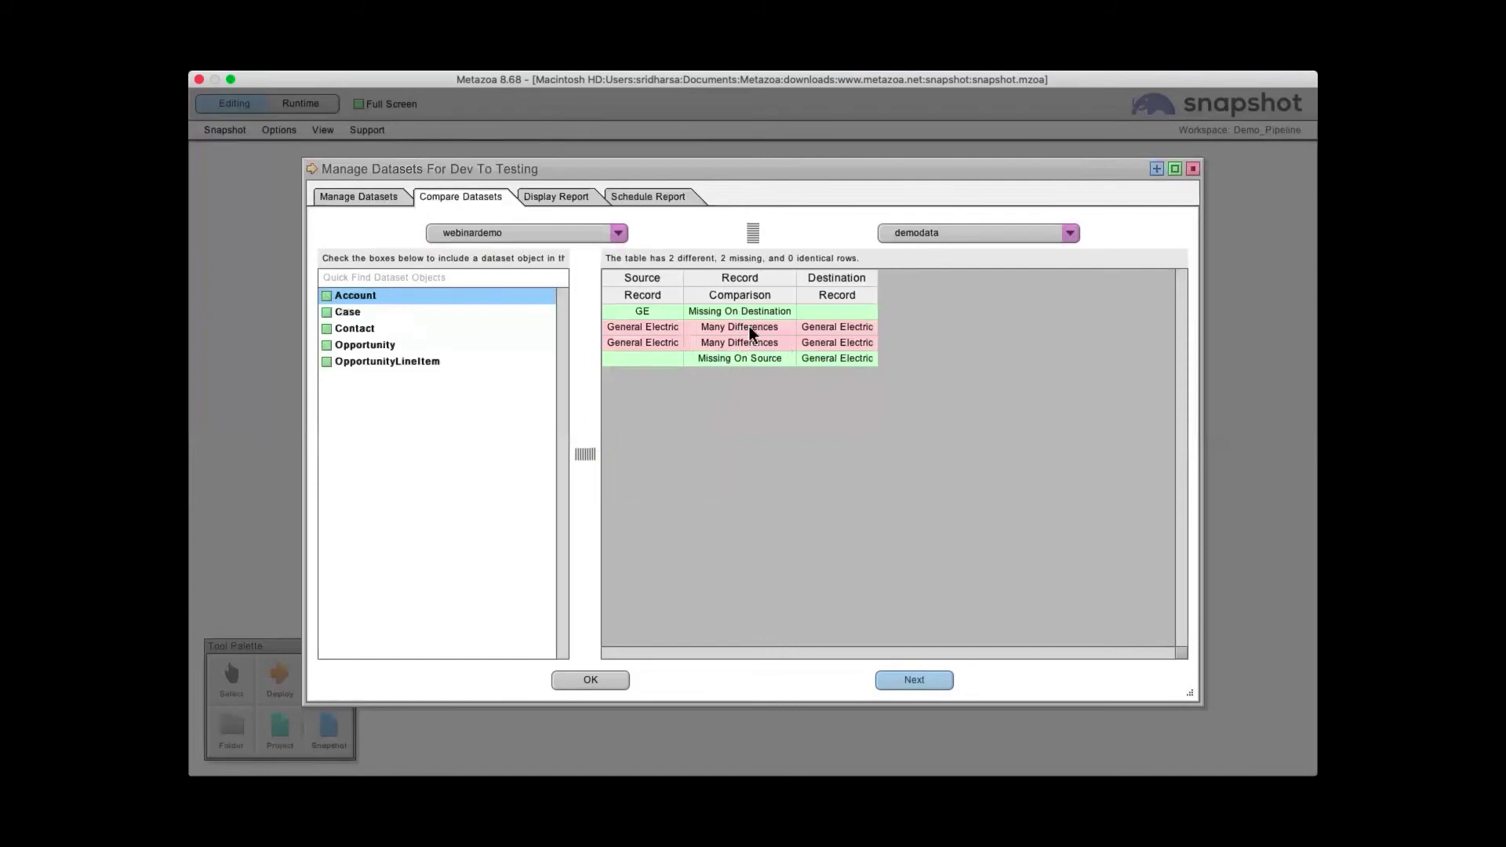
click(753, 232)
click(755, 483)
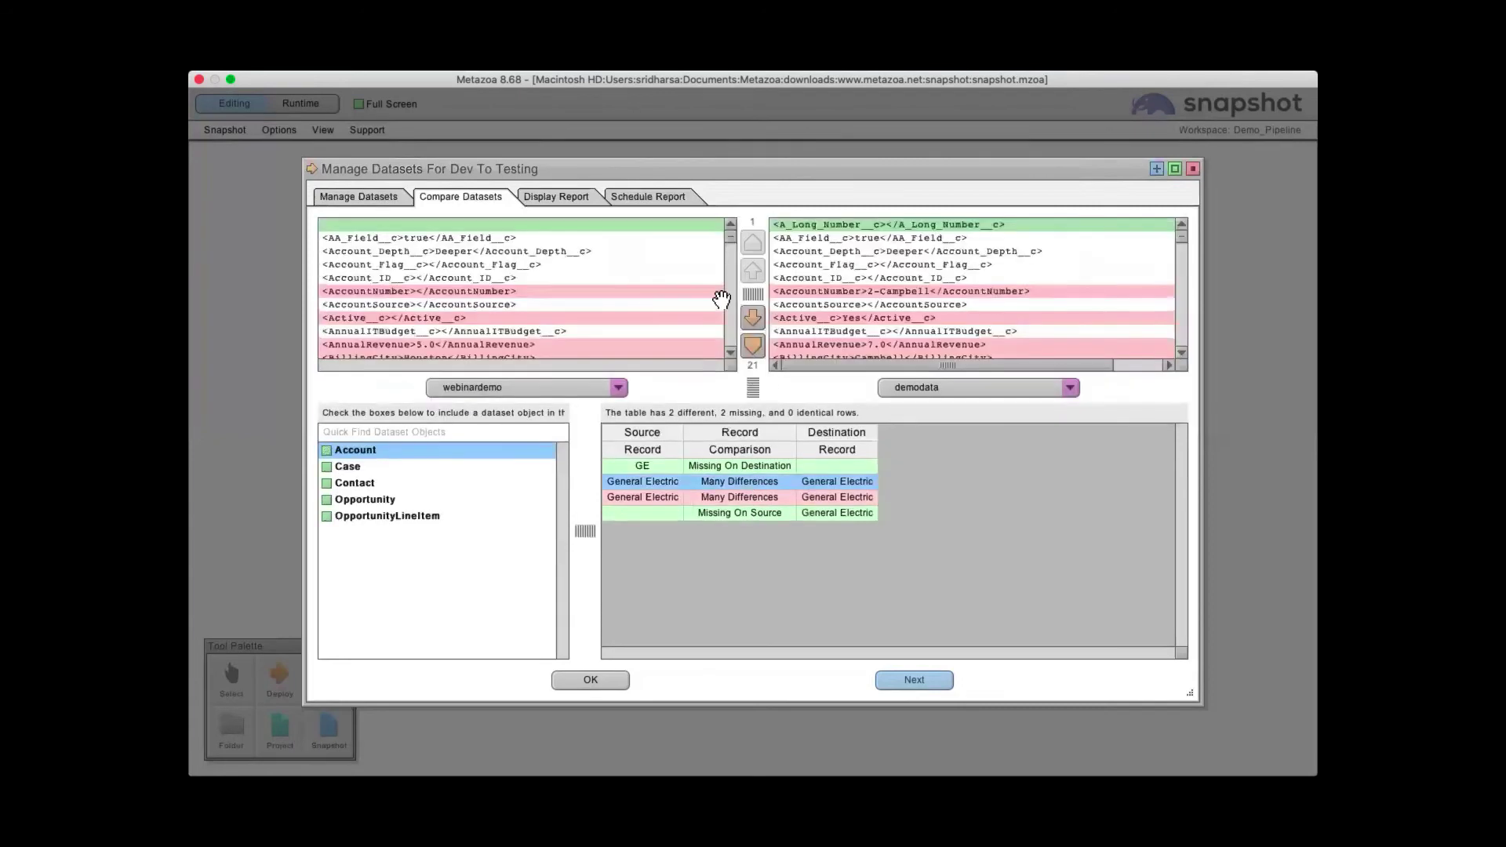
click(753, 318)
click(753, 317)
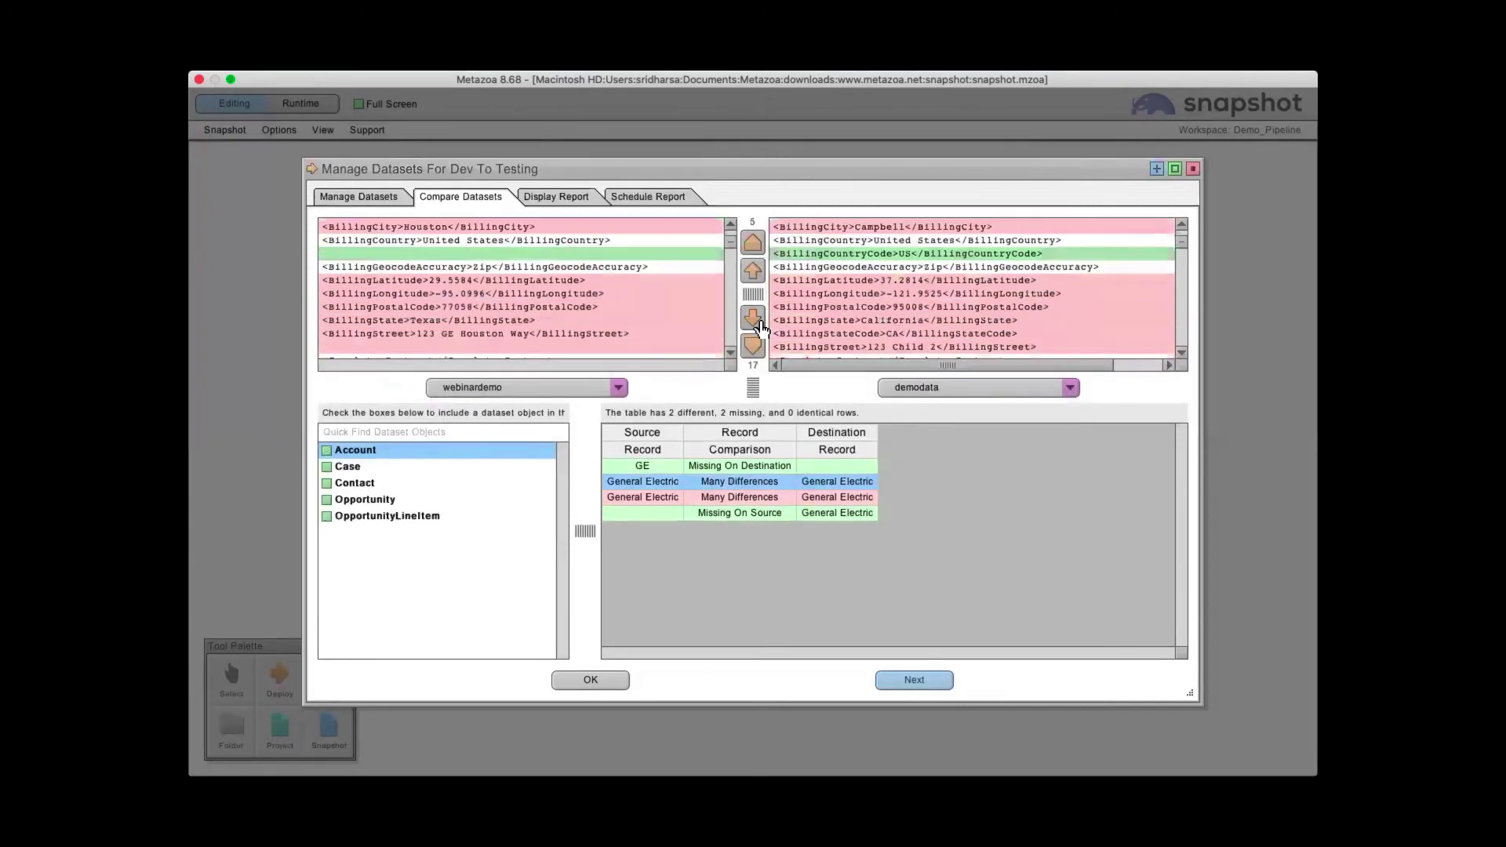
click(753, 388)
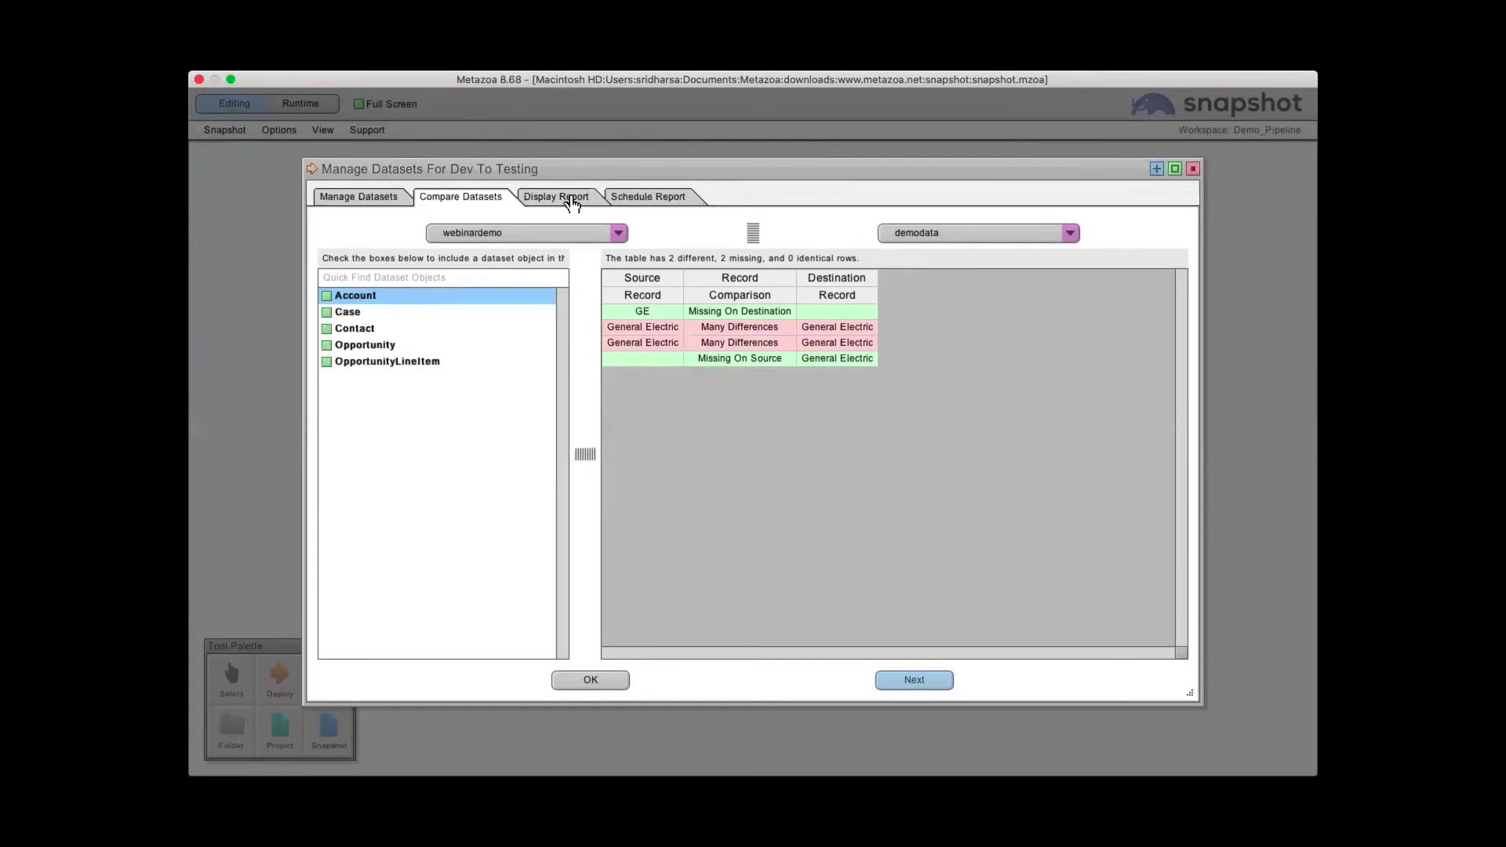
click(1192, 169)
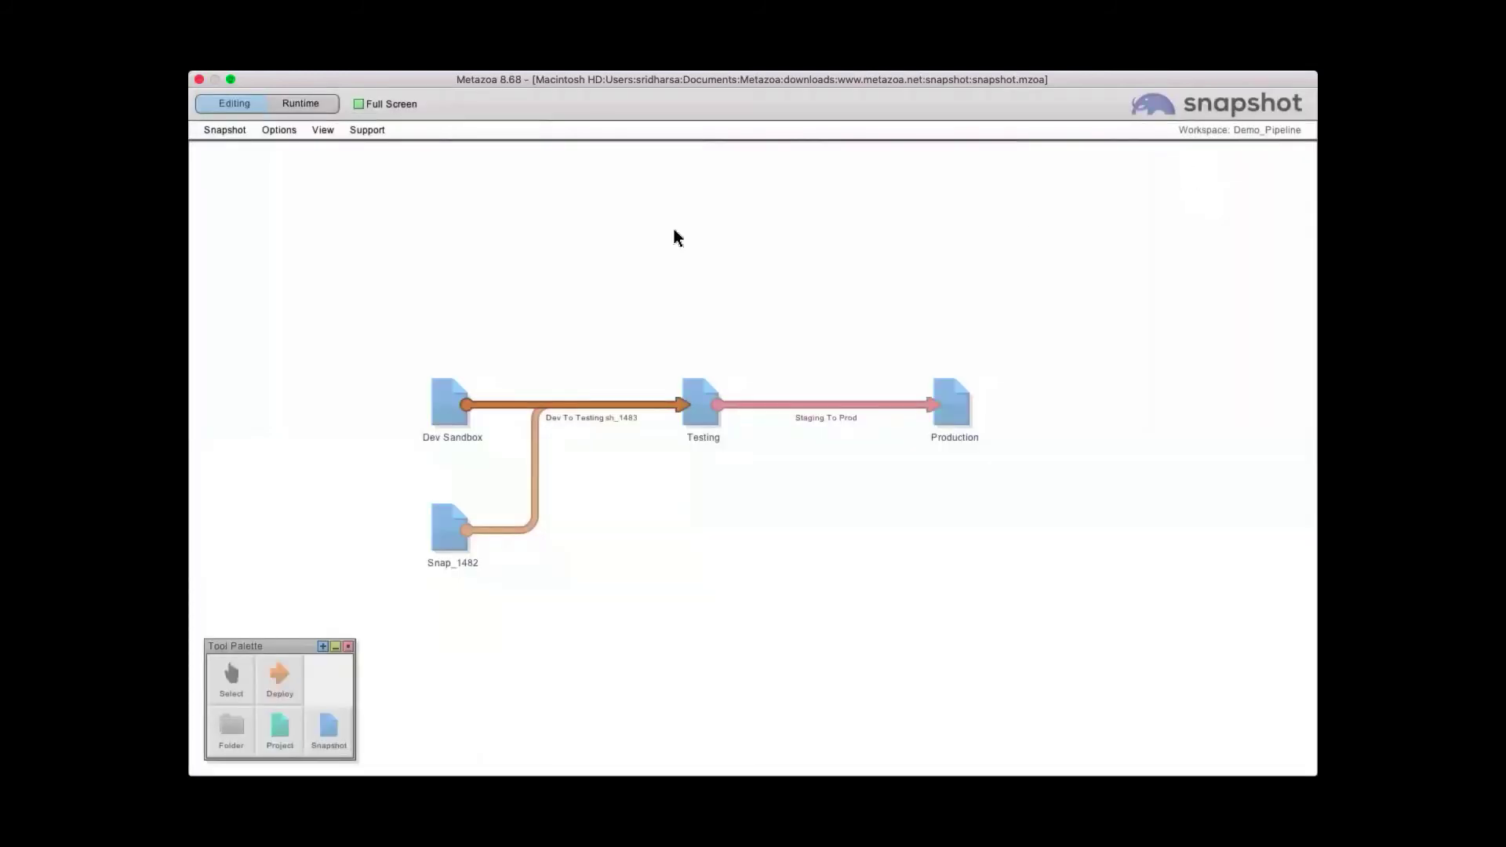
right_click(498, 402)
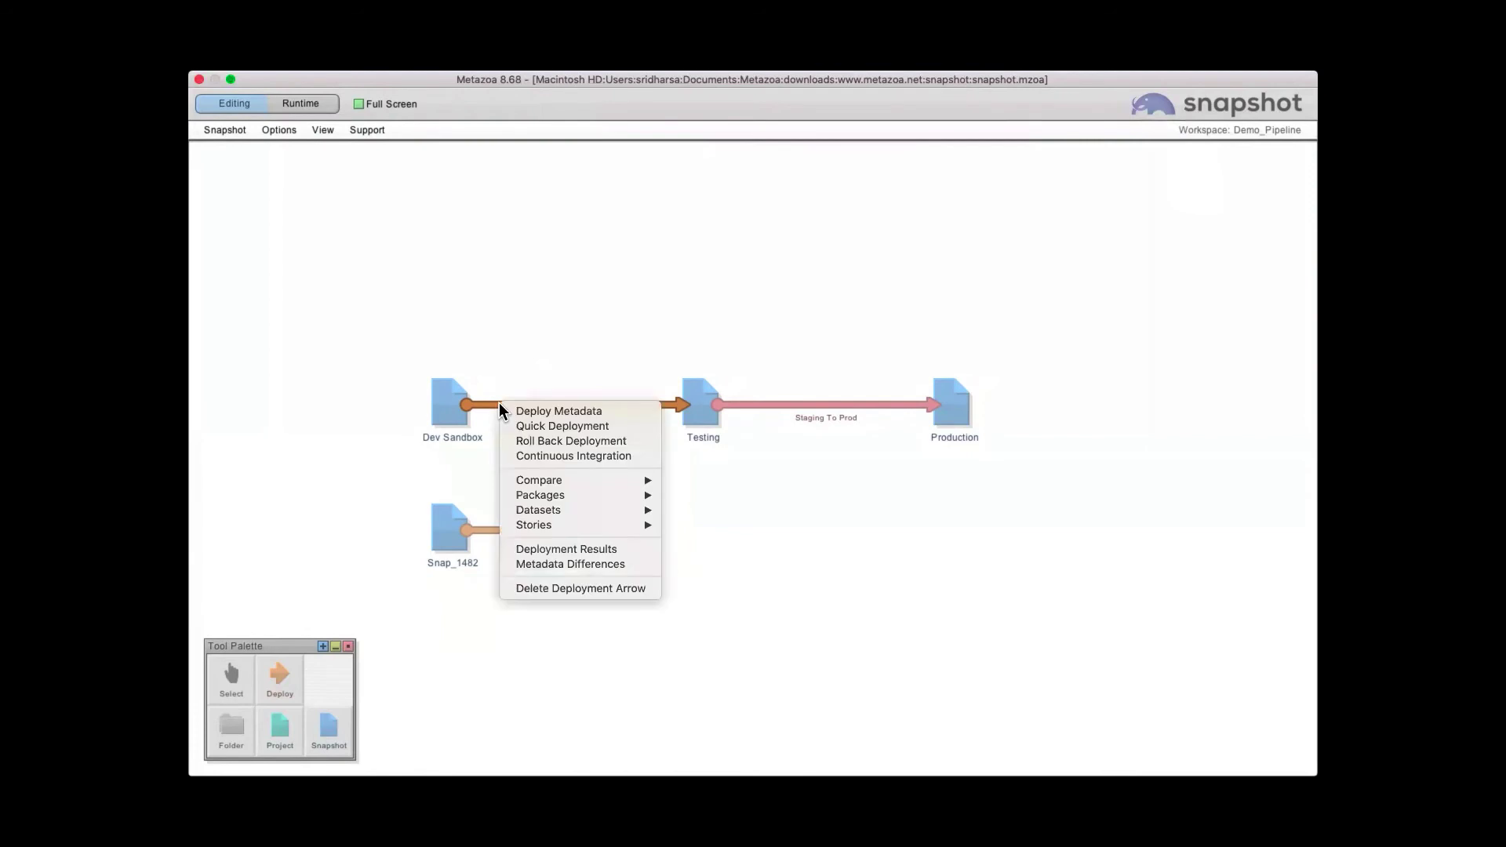
click(460, 499)
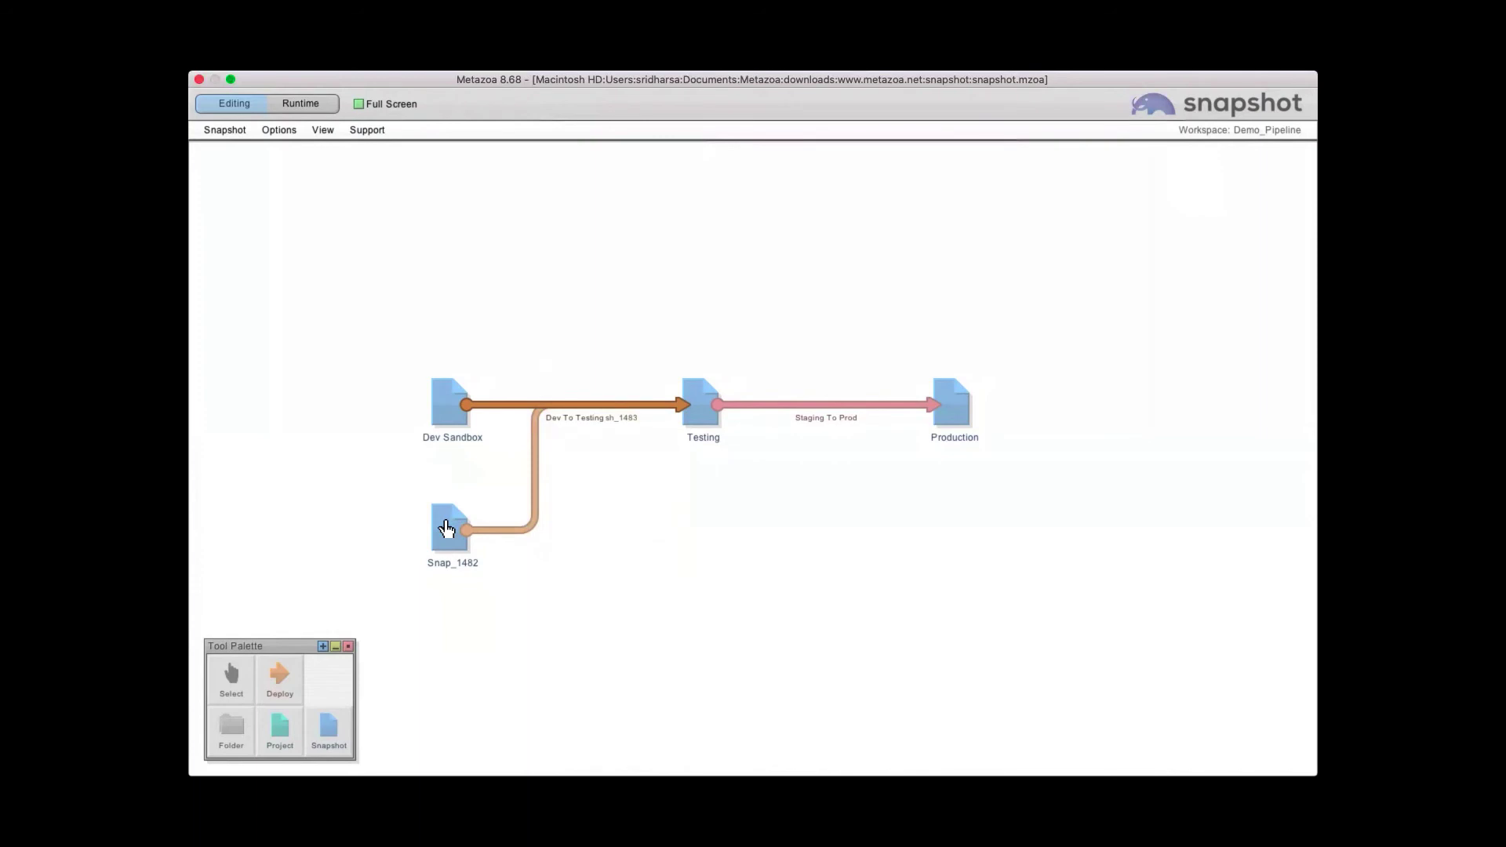
mouse_move(508, 413)
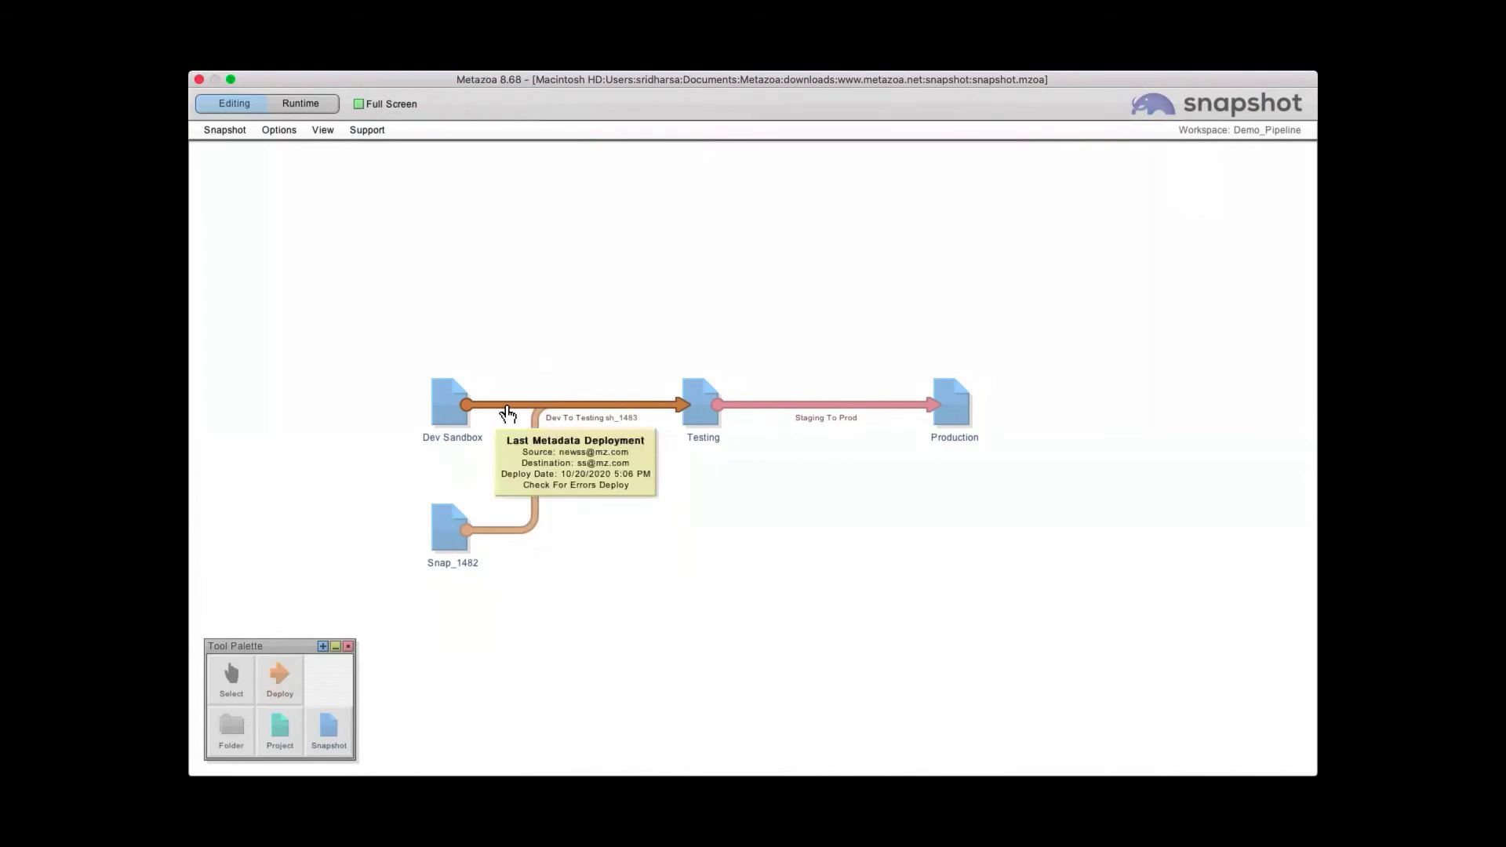
right_click(507, 413)
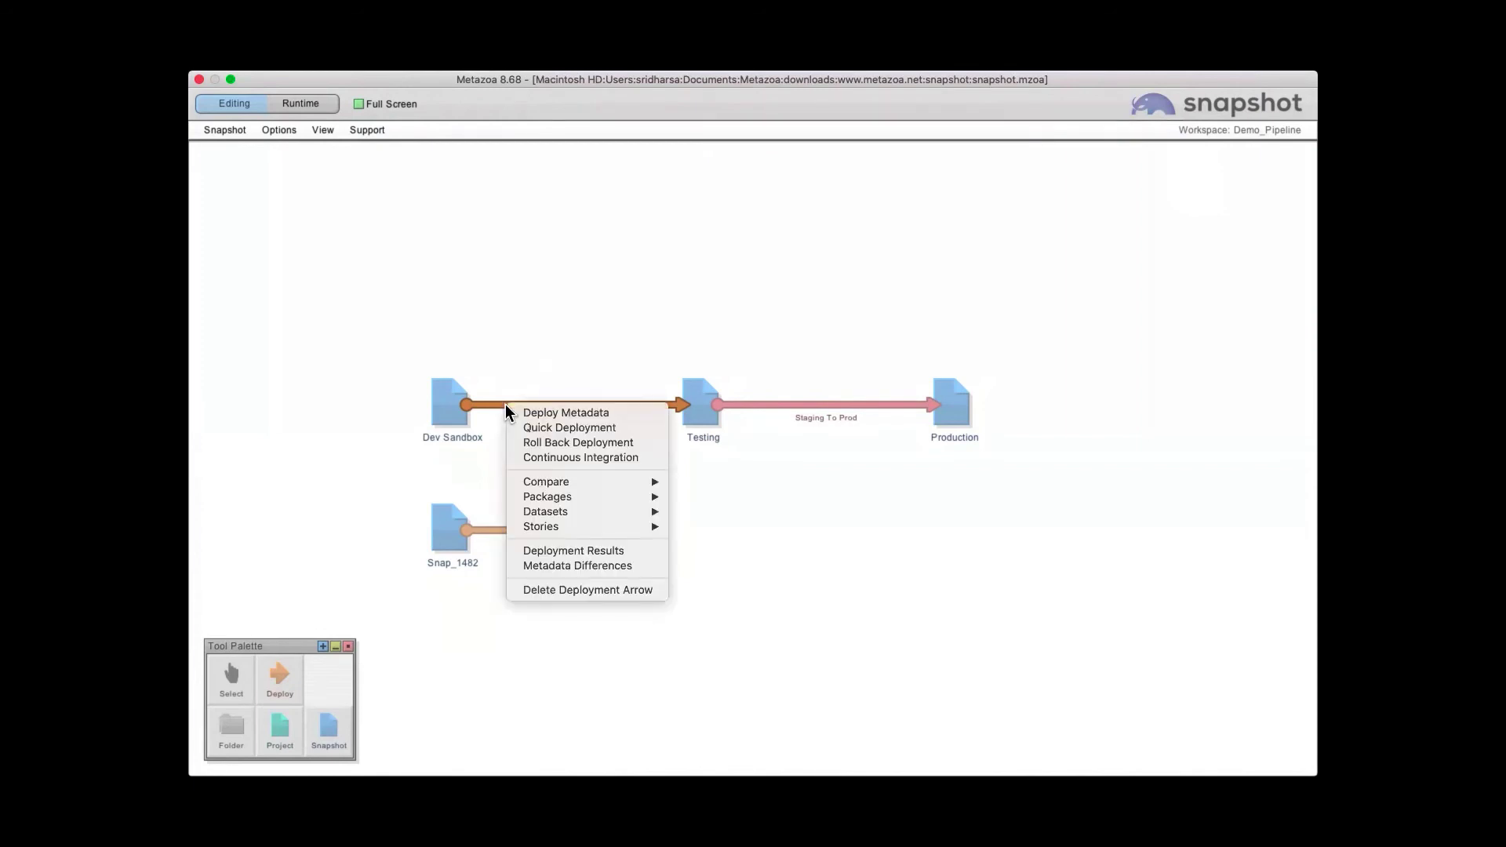
mouse_move(572, 511)
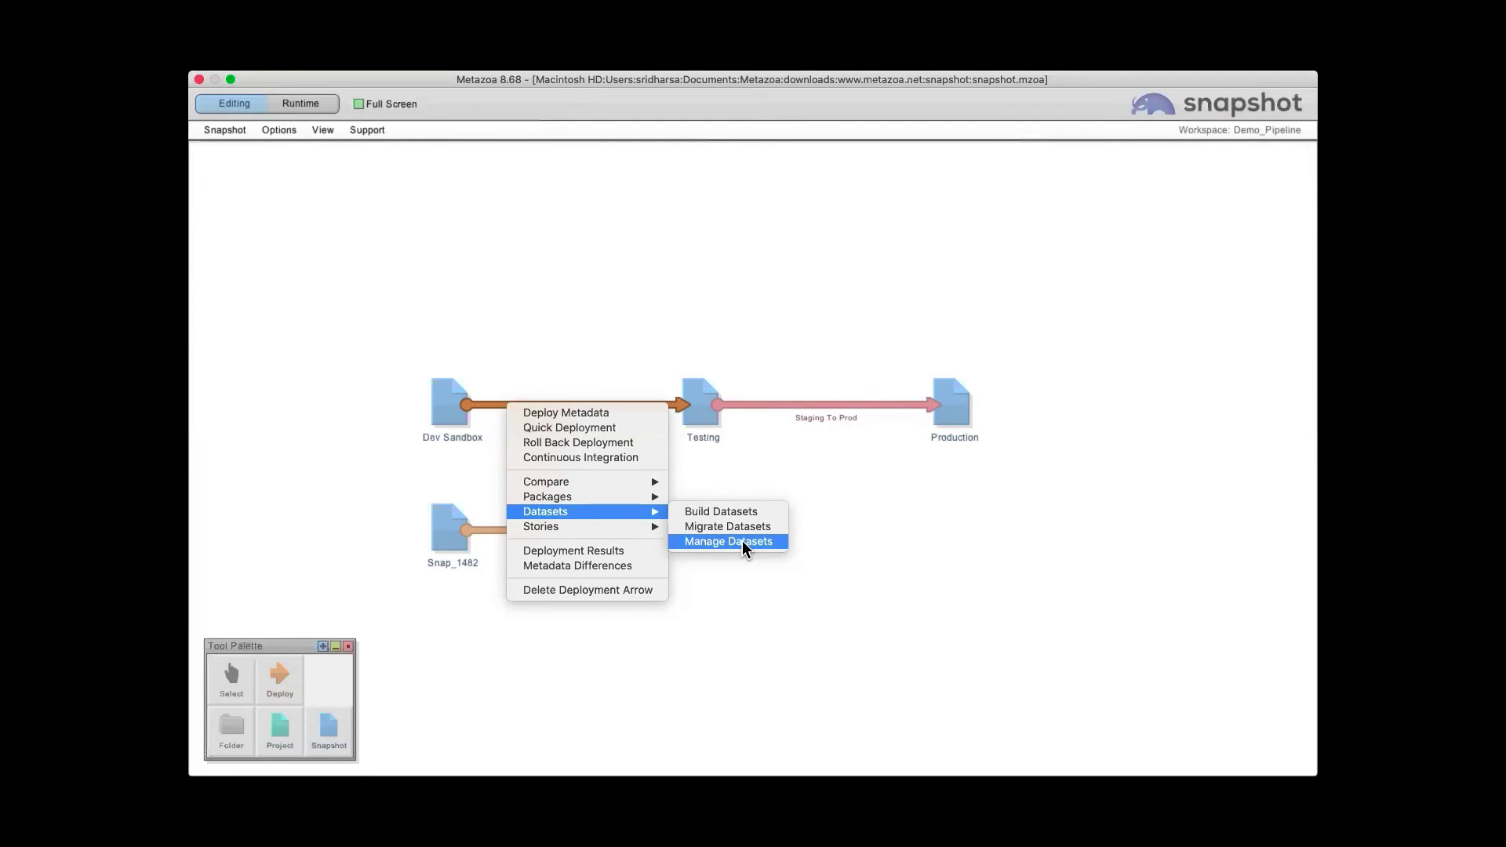
click(742, 540)
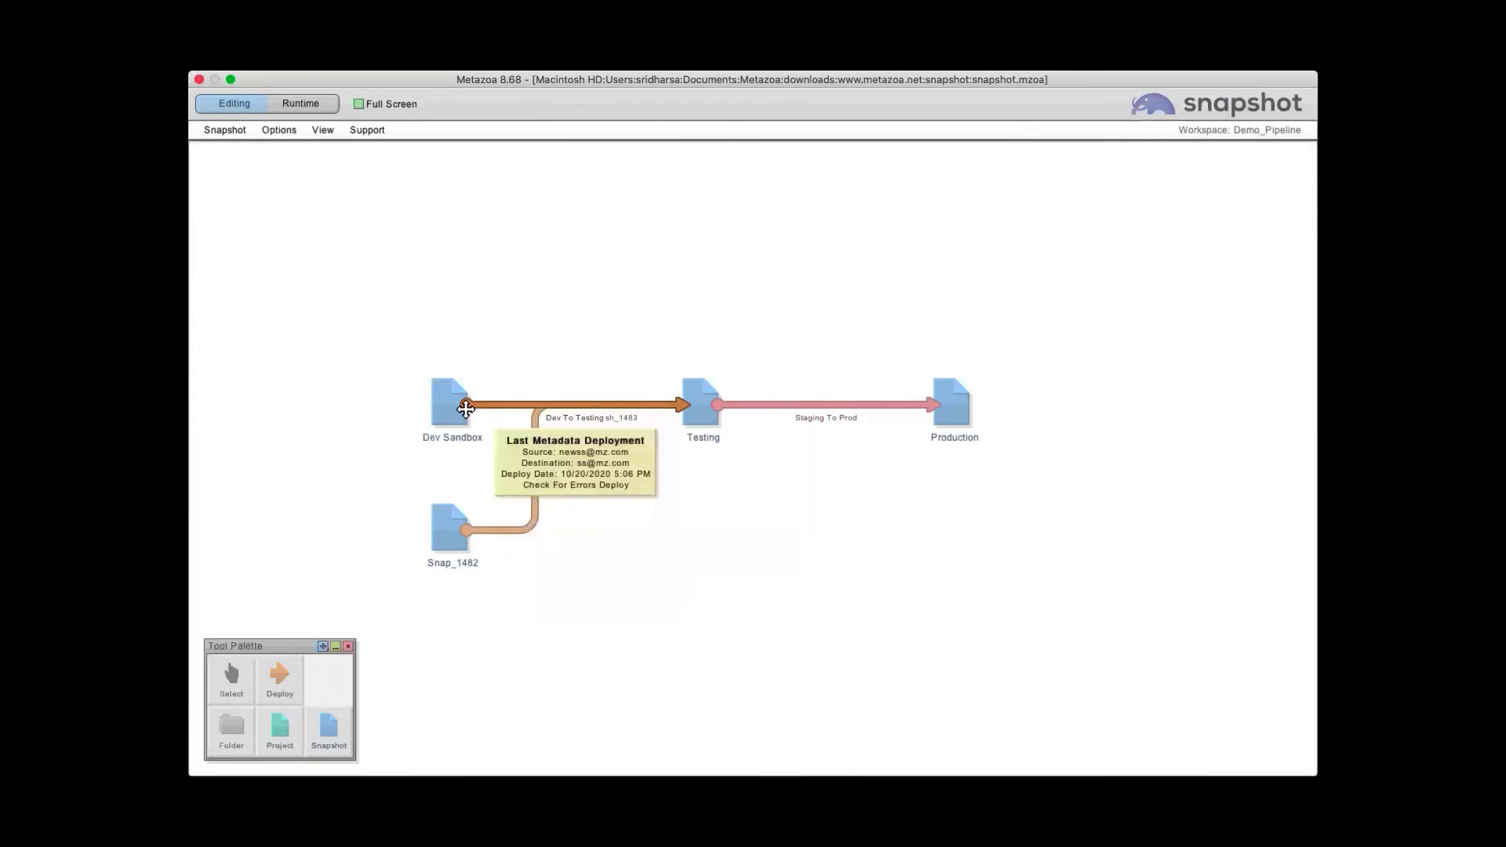
right_click(489, 403)
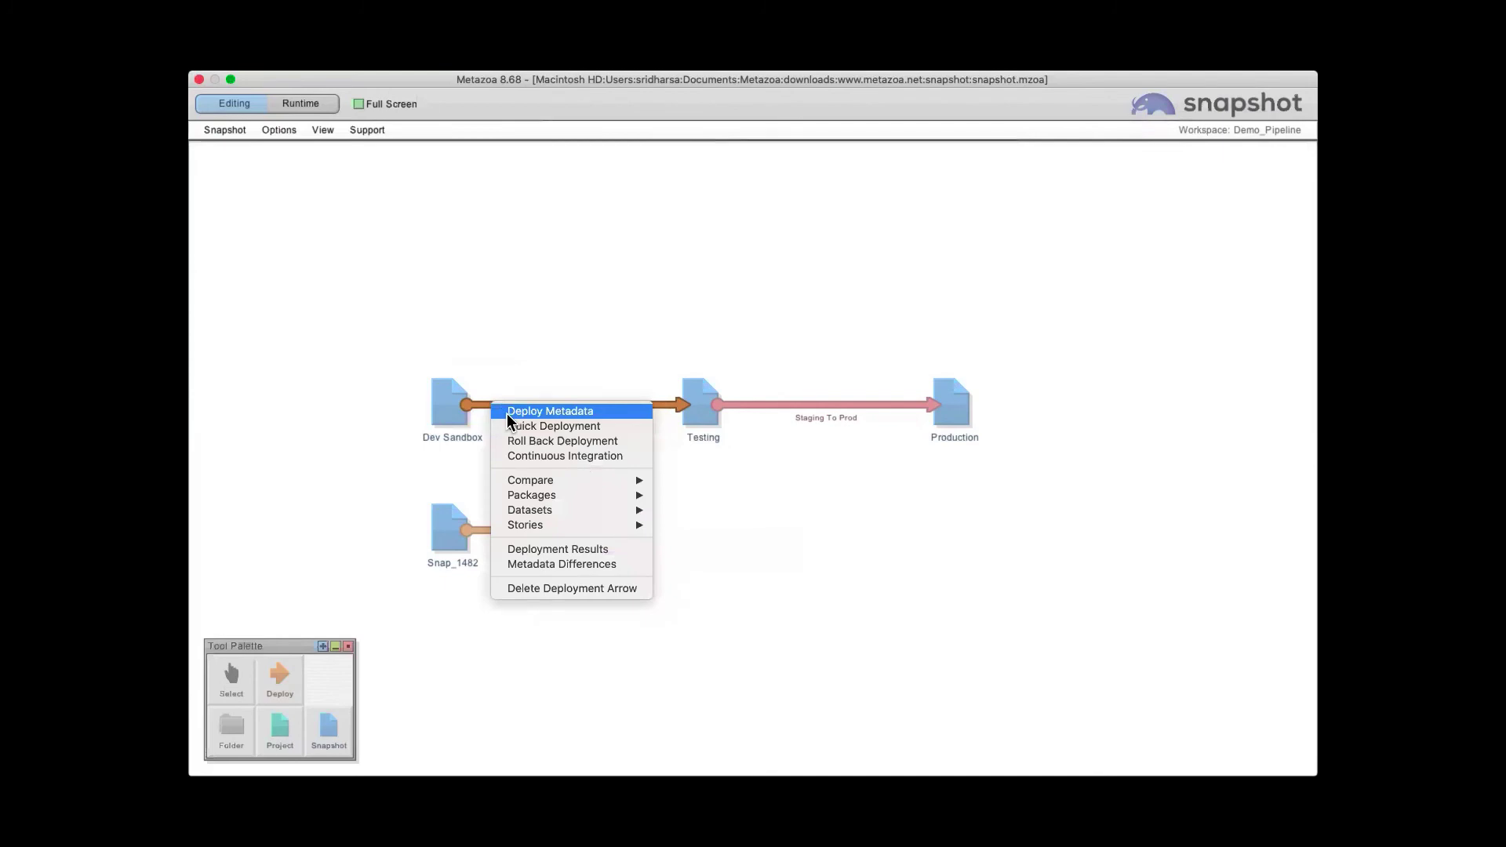
click(592, 313)
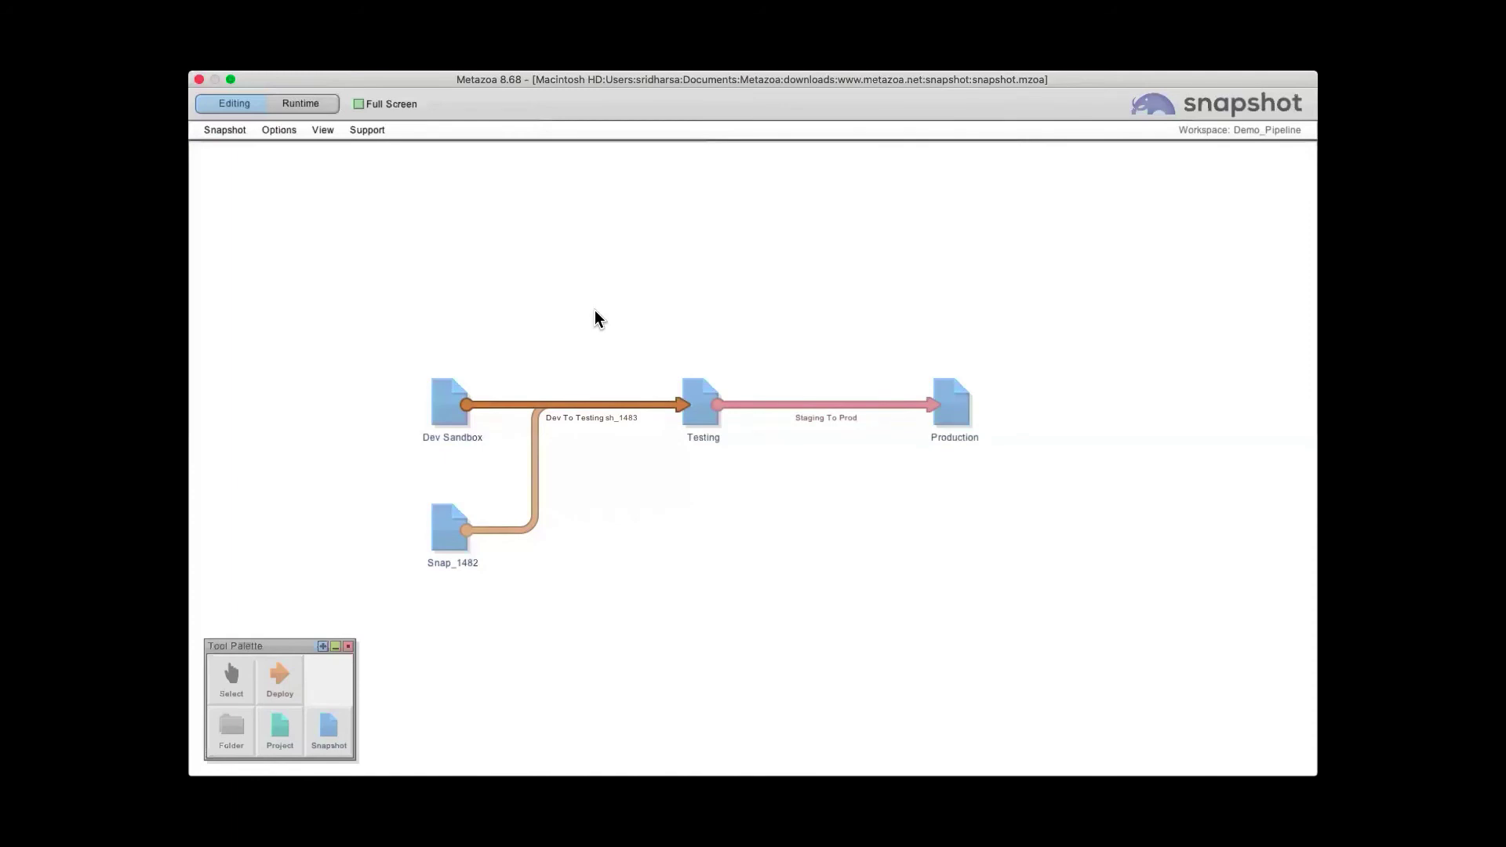
- Switch to the slide presentation and advance to the Contact Metazoa slide
key(super+Tab)
key(super+Tab)
key(super+Tab)
key(Right)
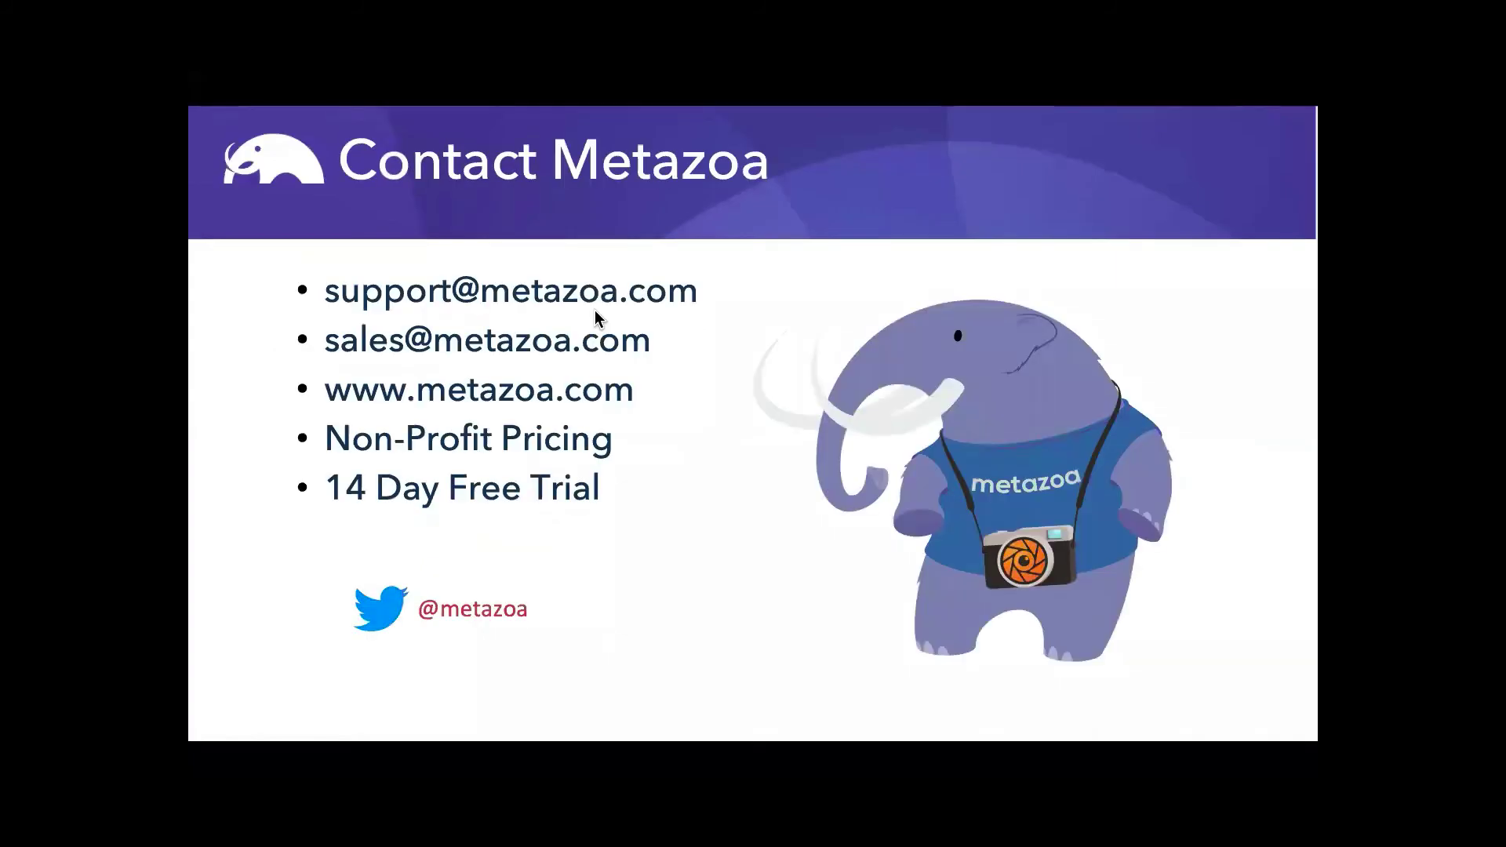